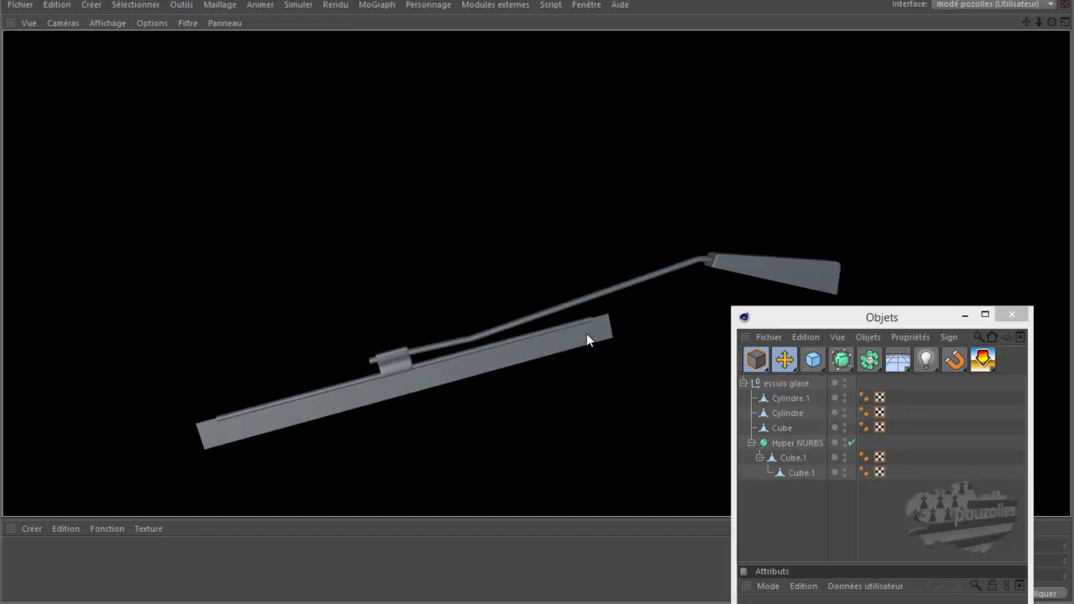
Step: Review the wiper's rods, blade and end pieces, then delete the whole essuis glace hierarchy
{"action": "left_click", "coordinate": [784, 381]}
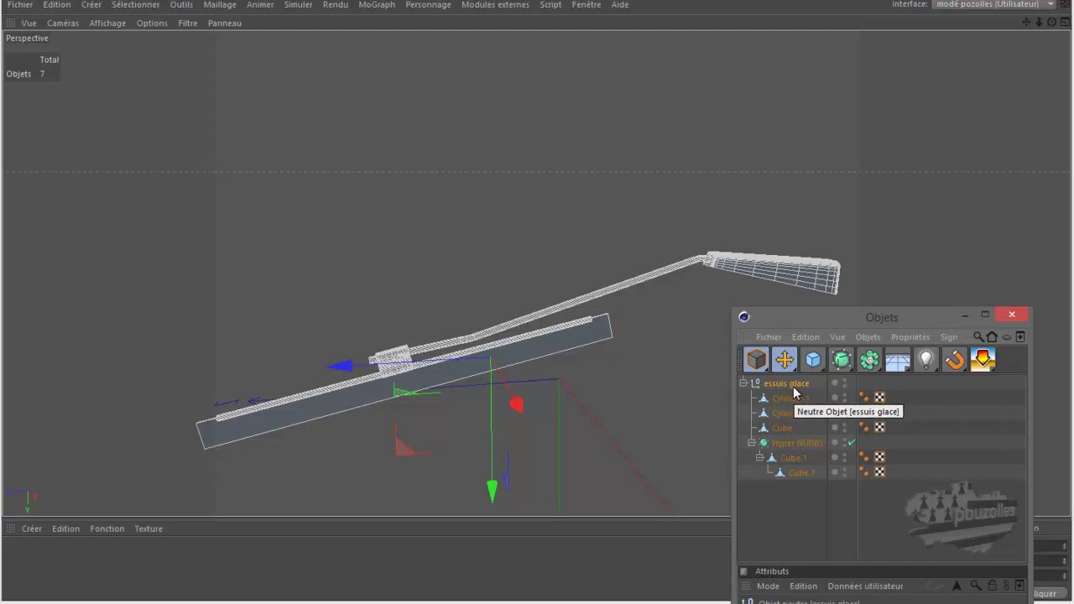
{"action": "left_click", "coordinate": [788, 401]}
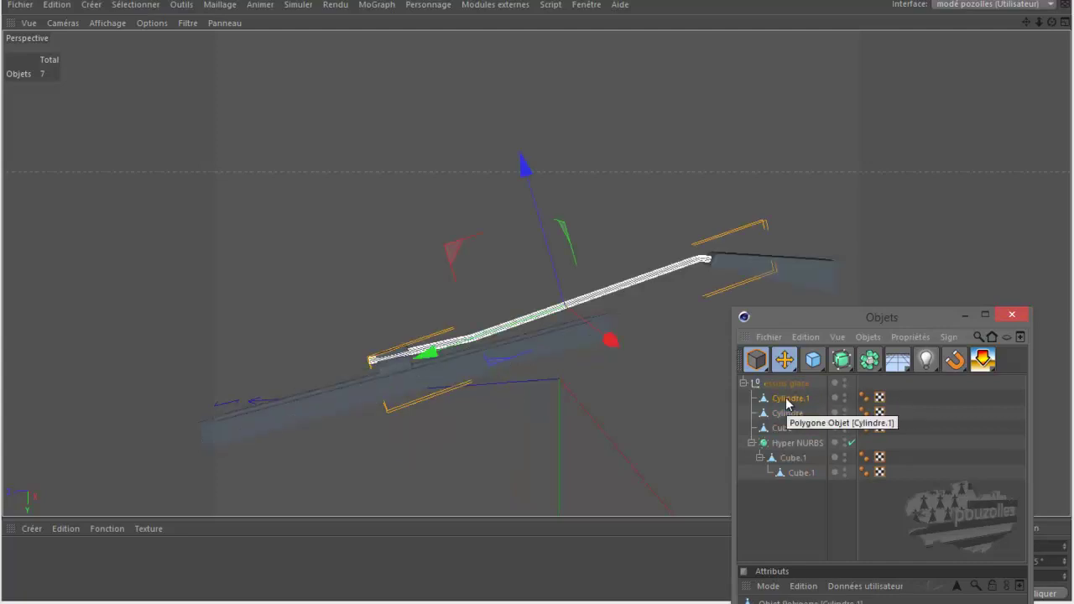
{"action": "left_click", "coordinate": [788, 416]}
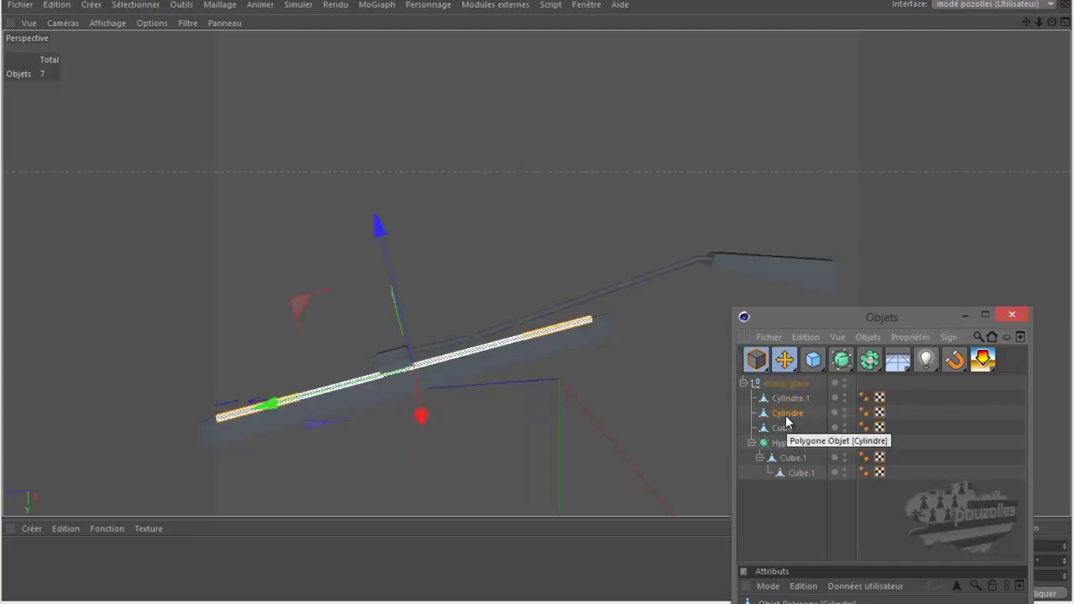
{"action": "left_click", "coordinate": [782, 428]}
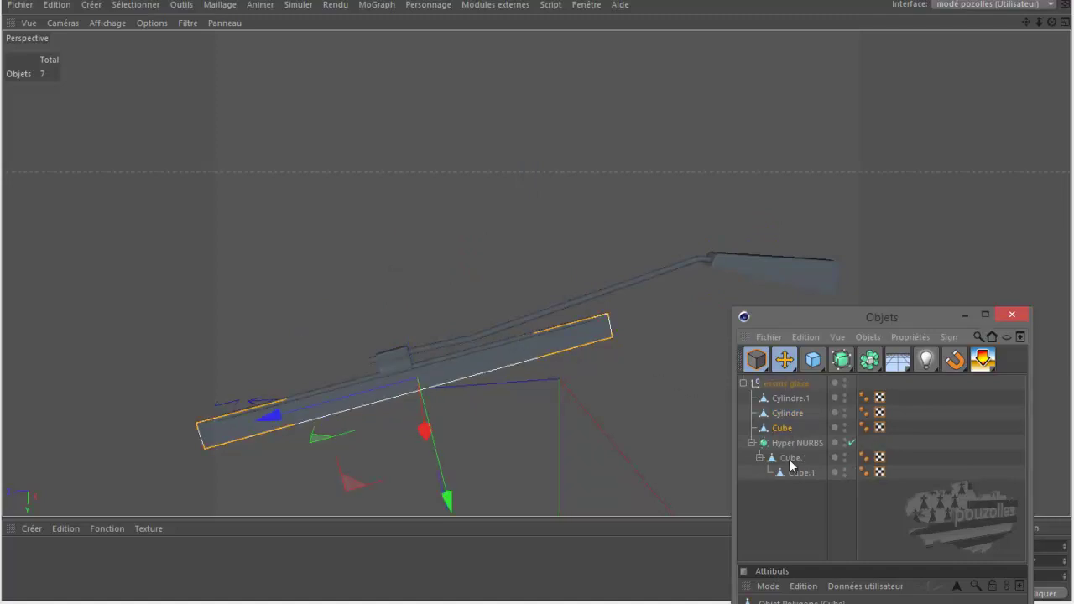
{"action": "left_click", "coordinate": [792, 459]}
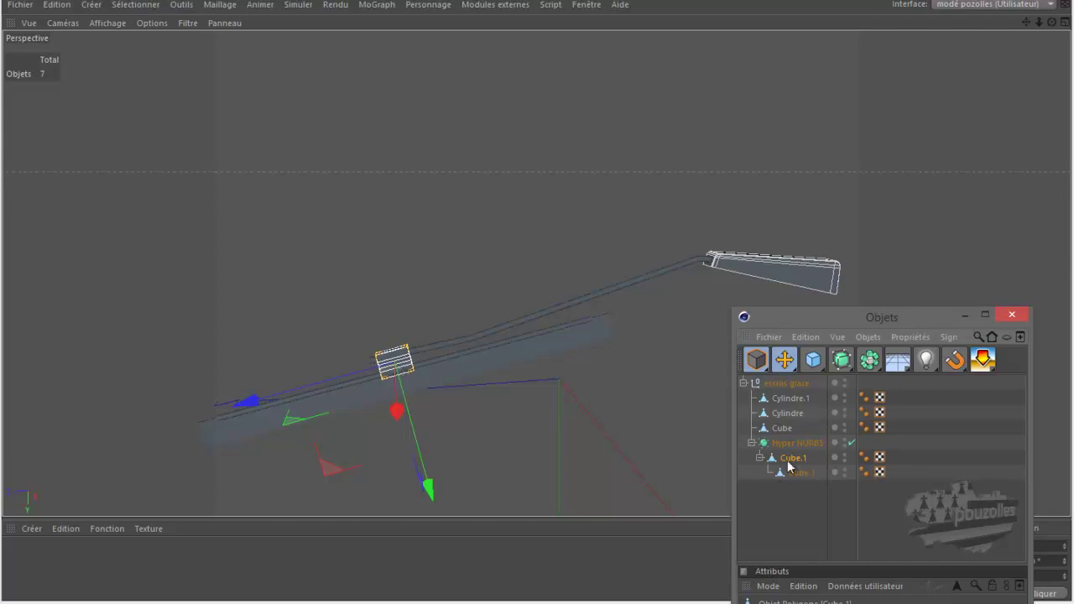
{"action": "left_click", "coordinate": [800, 474]}
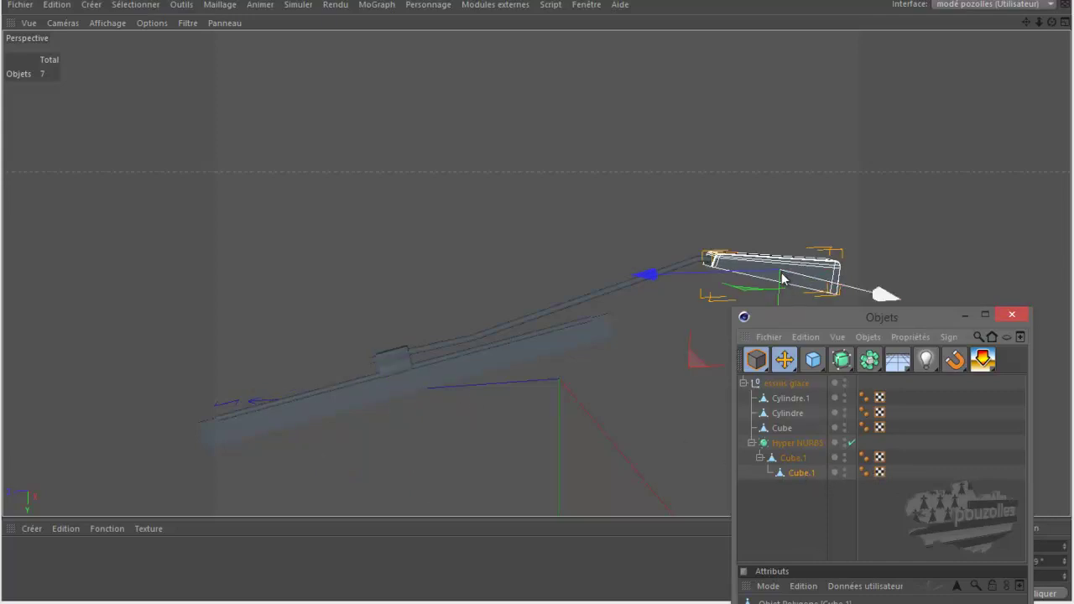
{"action": "left_click", "coordinate": [786, 385]}
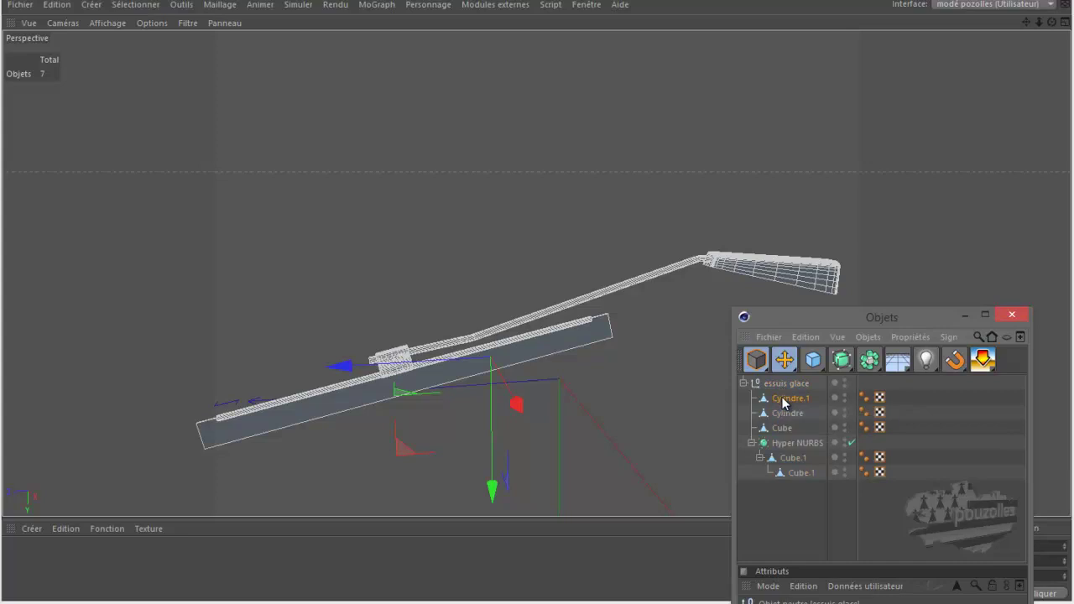
{"action": "left_click", "coordinate": [783, 401]}
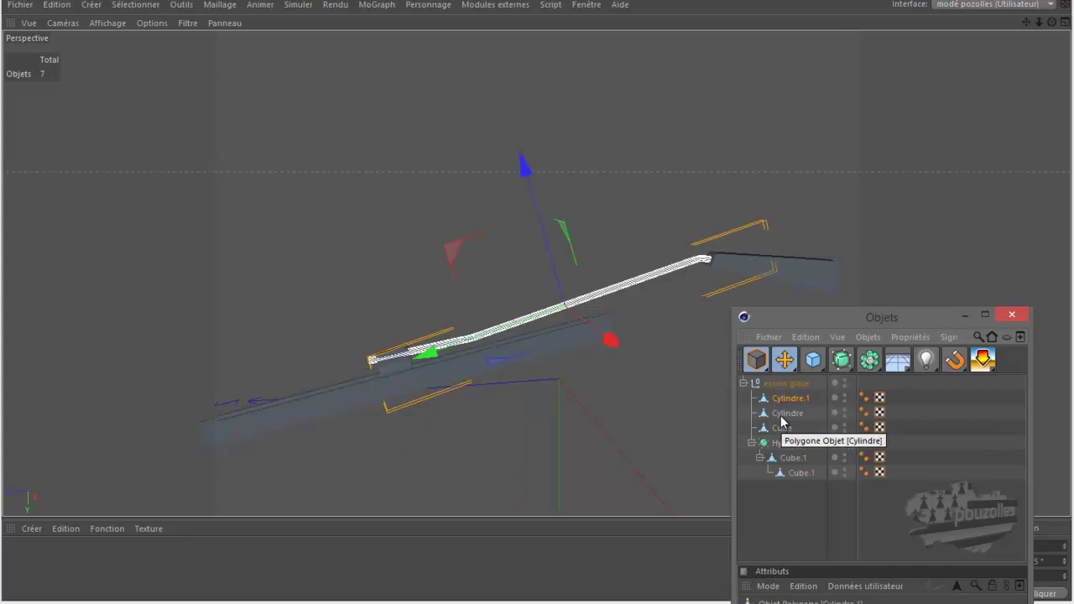
{"action": "left_click", "coordinate": [781, 416]}
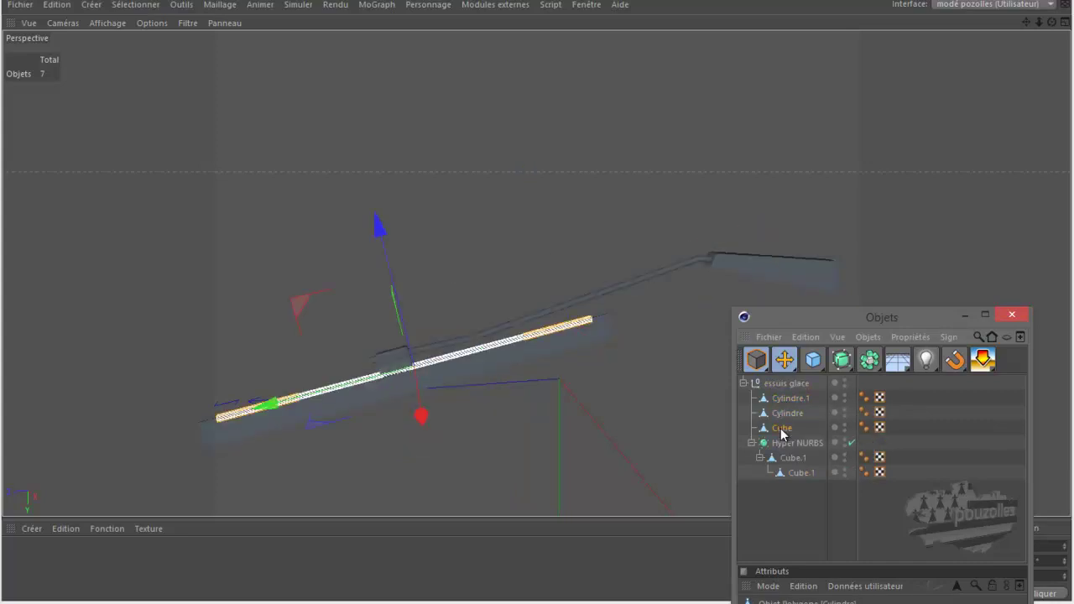
{"action": "left_click", "coordinate": [782, 430]}
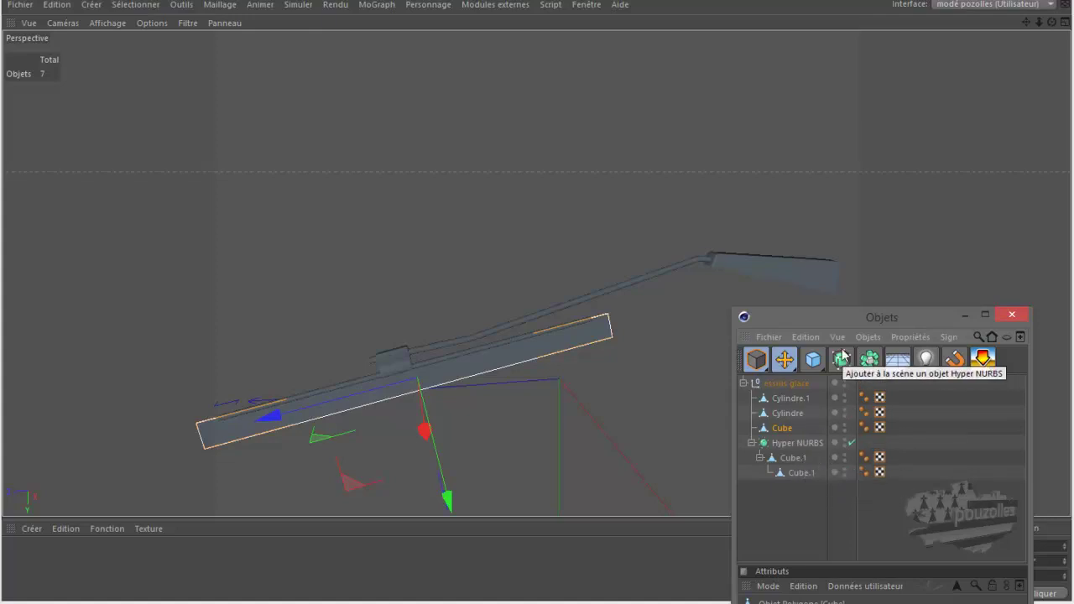
{"action": "left_click", "coordinate": [787, 383]}
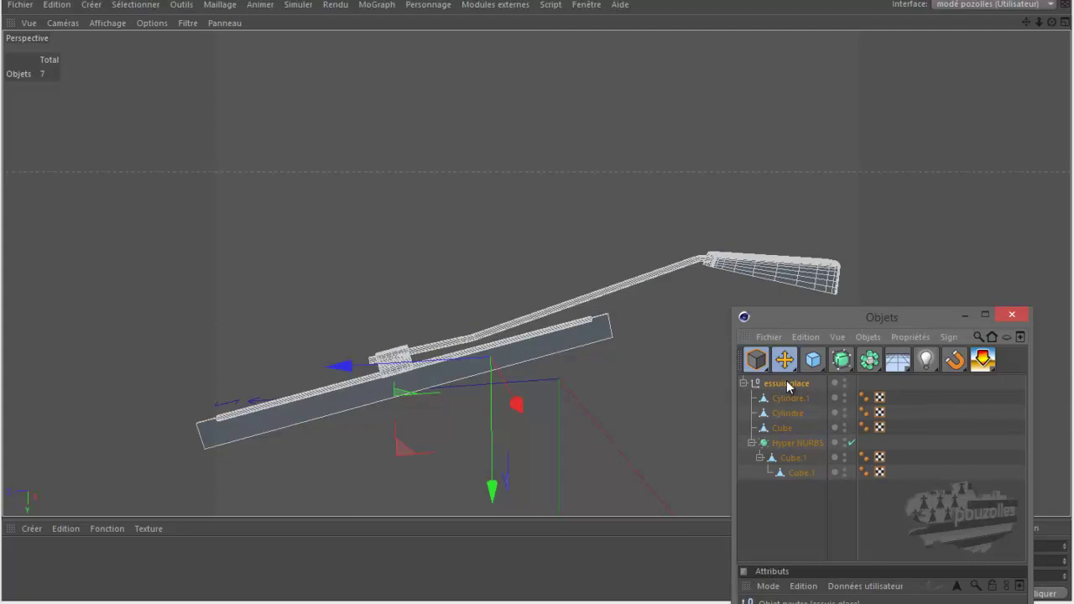
{"action": "key", "text": "Delete"}
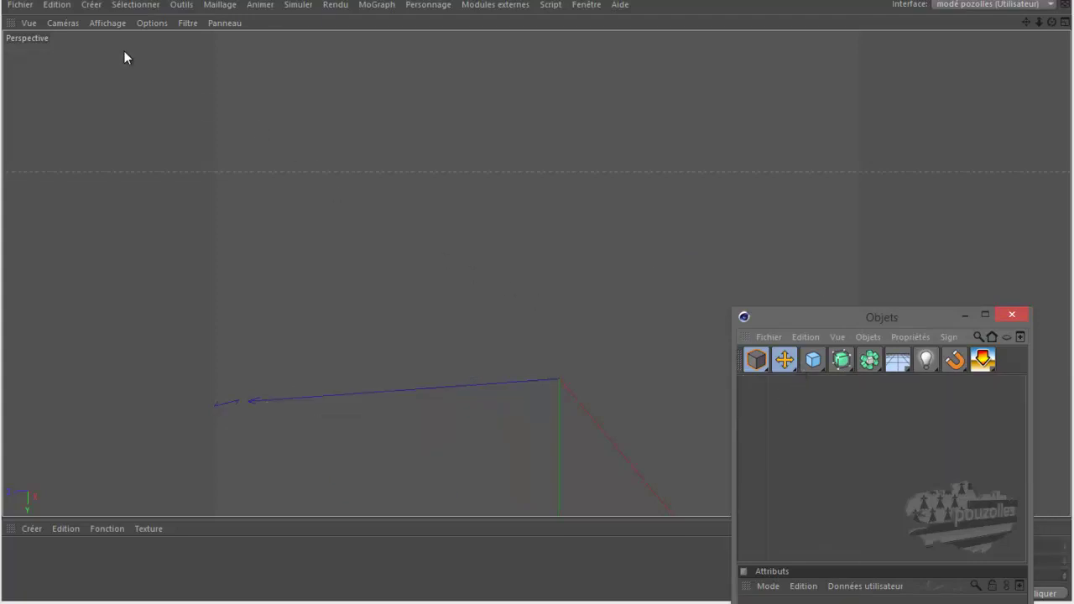
Step: Reset the perspective camera to default framing, switch to four views, and reset the top view
{"action": "left_click", "coordinate": [27, 23]}
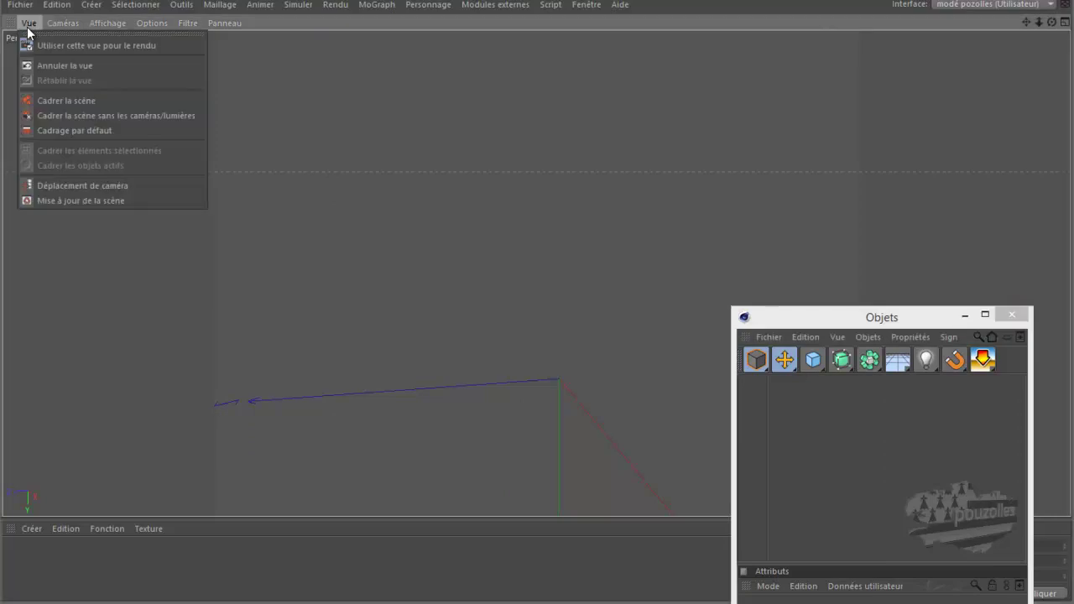
{"action": "left_click", "coordinate": [48, 130]}
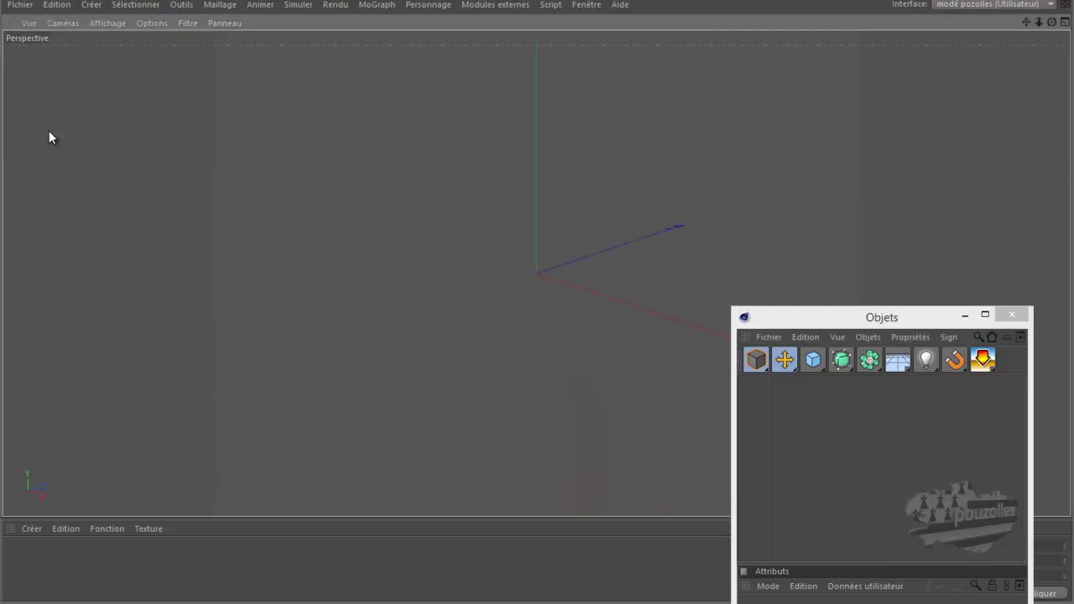
{"action": "middle_click", "coordinate": [52, 115]}
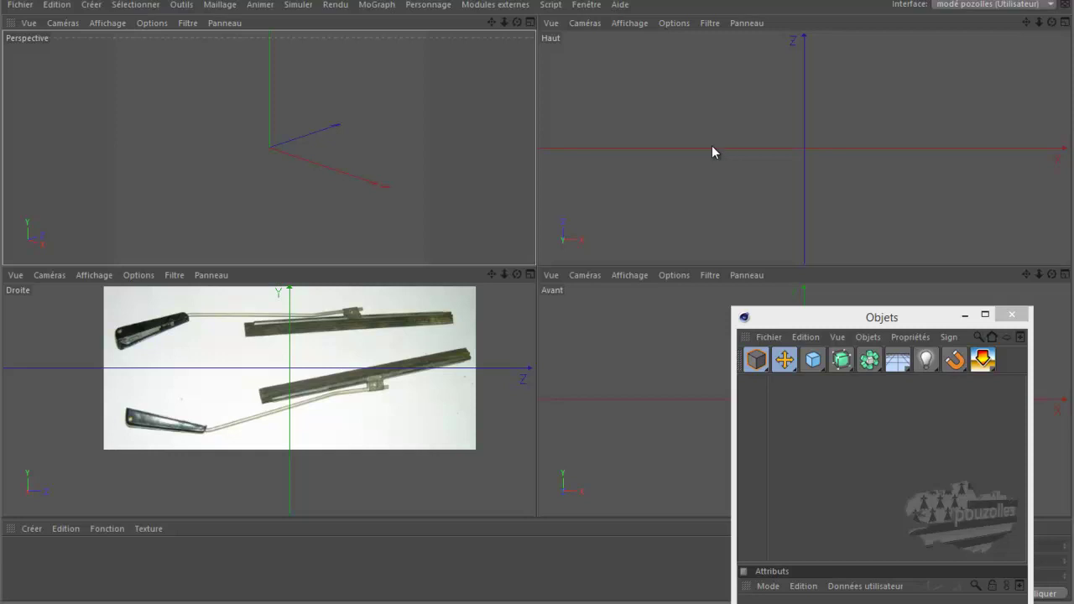
{"action": "middle_click", "coordinate": [701, 138]}
{"action": "middle_click", "coordinate": [651, 114]}
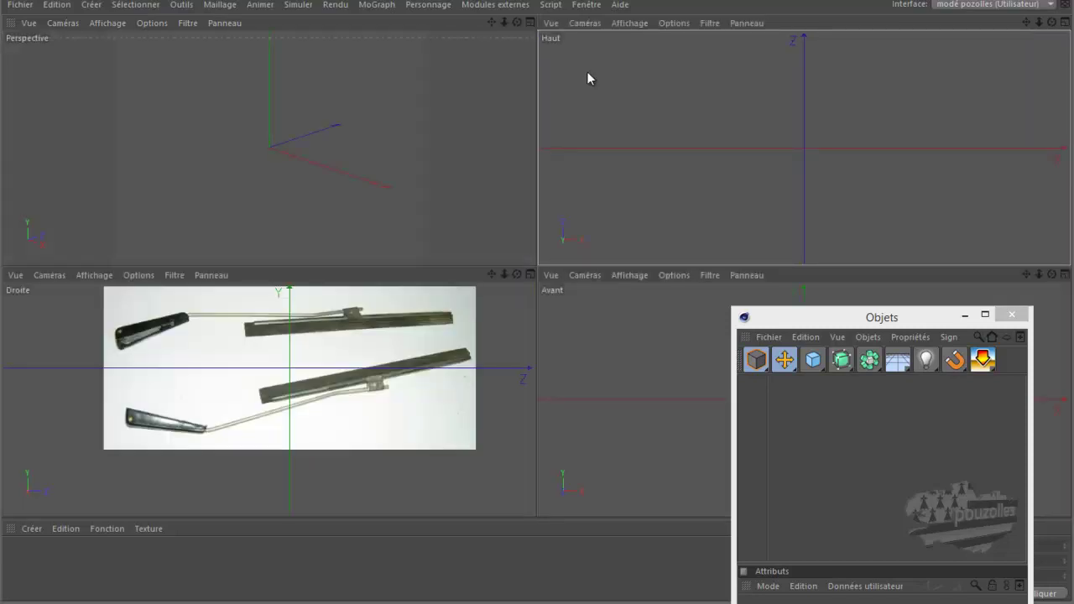
{"action": "left_click", "coordinate": [551, 23]}
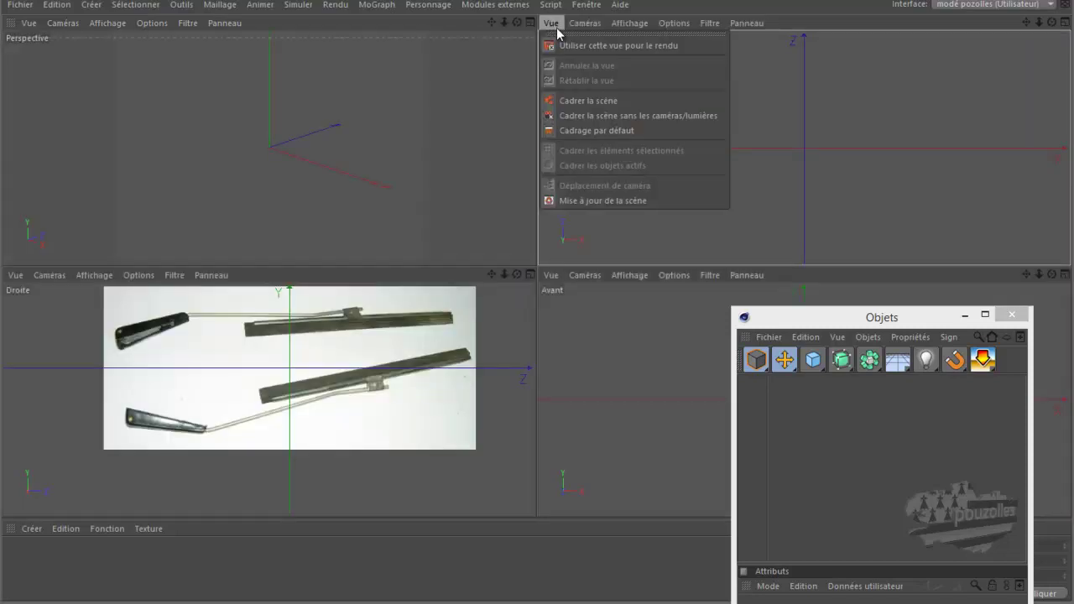
{"action": "left_click", "coordinate": [574, 130]}
Step: Reset the right and front views to their default framing
{"action": "left_click", "coordinate": [49, 303]}
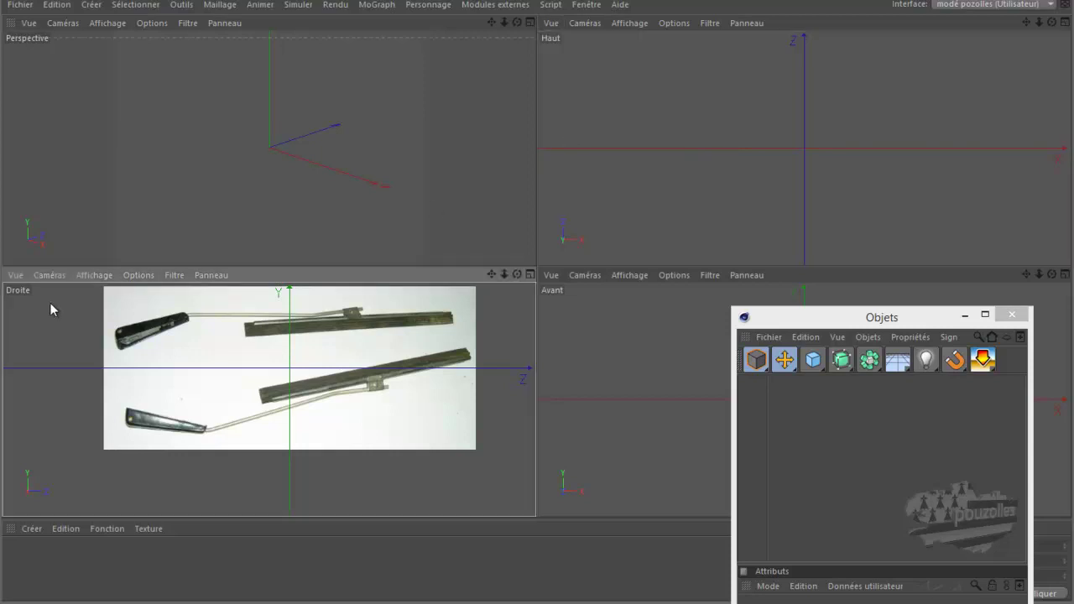
{"action": "left_click", "coordinate": [15, 275]}
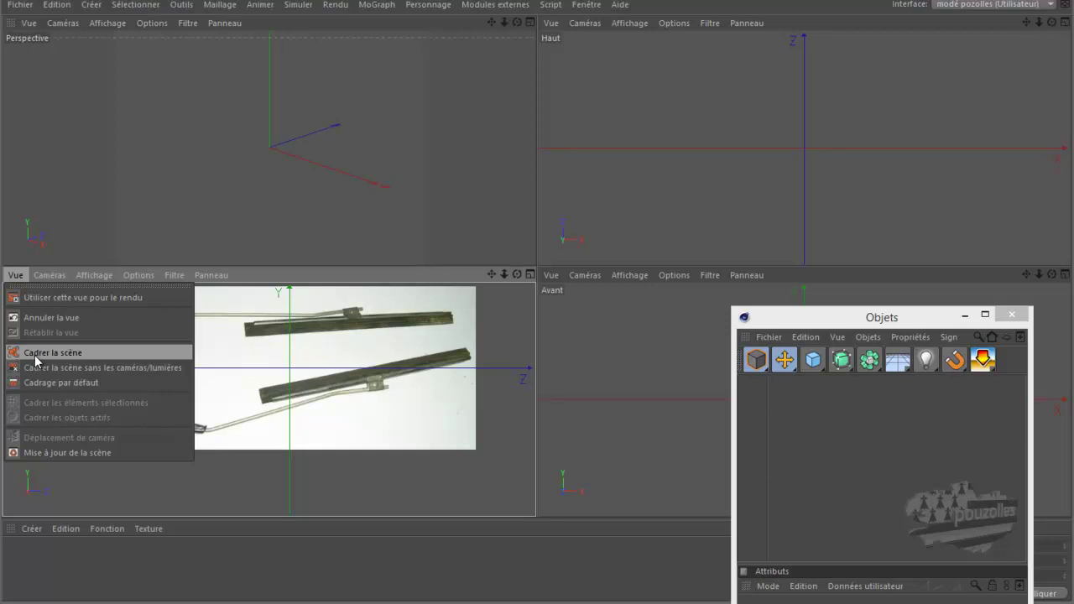
{"action": "left_click", "coordinate": [51, 383]}
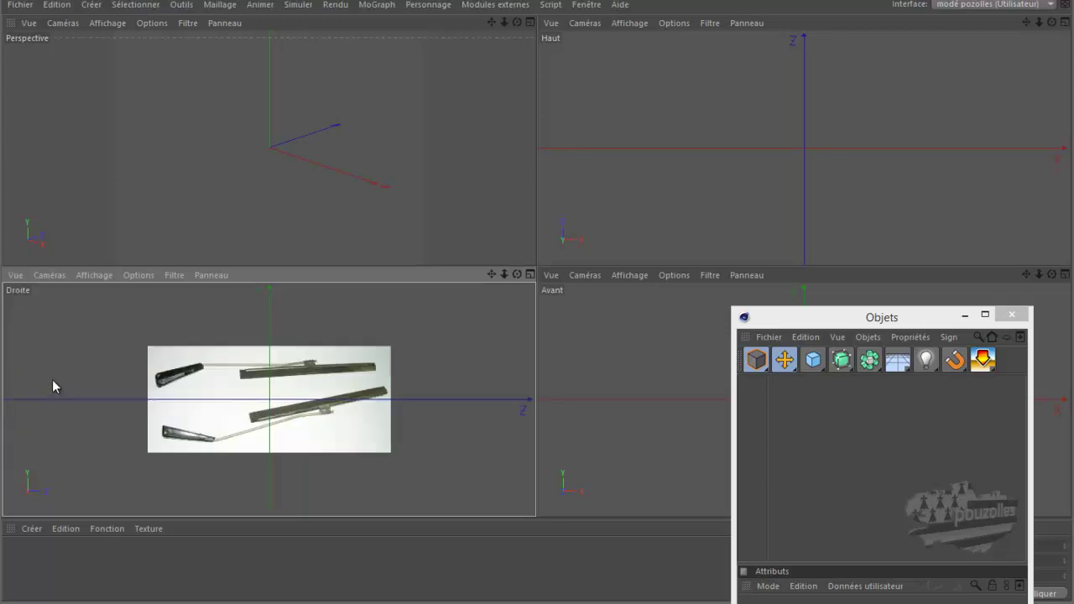
{"action": "left_click", "coordinate": [551, 275]}
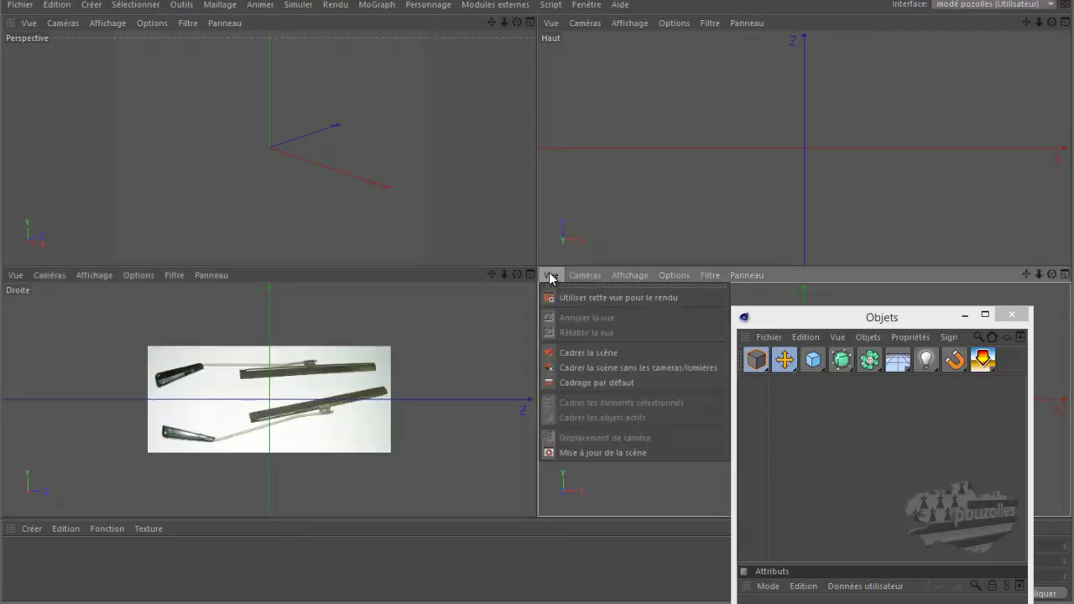
{"action": "left_click", "coordinate": [586, 383]}
{"action": "left_click_drag", "start_coordinate": [945, 312], "coordinate": [977, 52]}
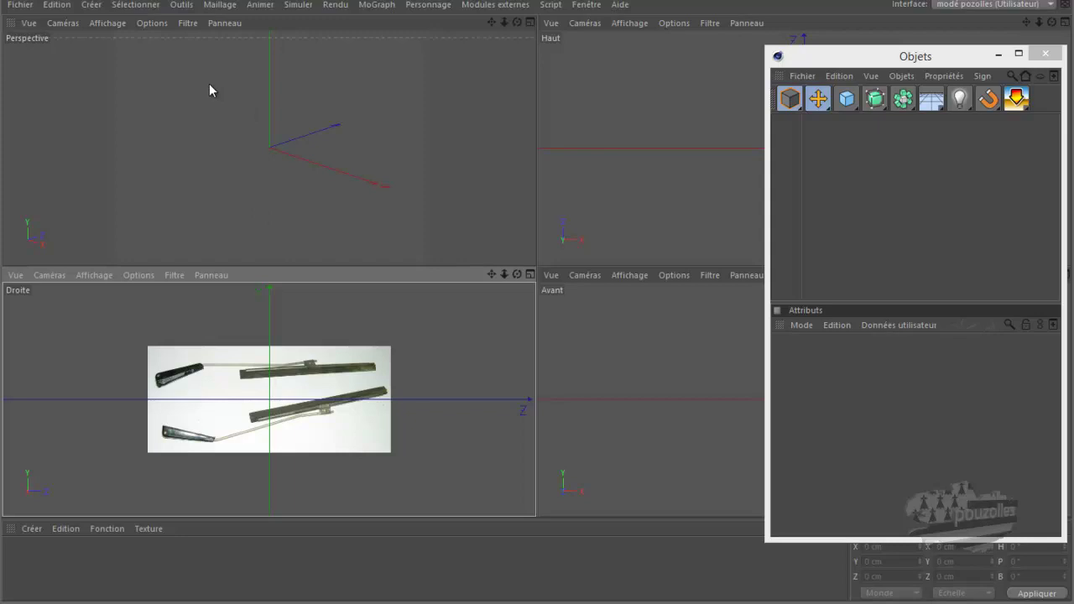
Step: Open the view configuration for the Droite view and show its Fond background settings
{"action": "left_click", "coordinate": [144, 23]}
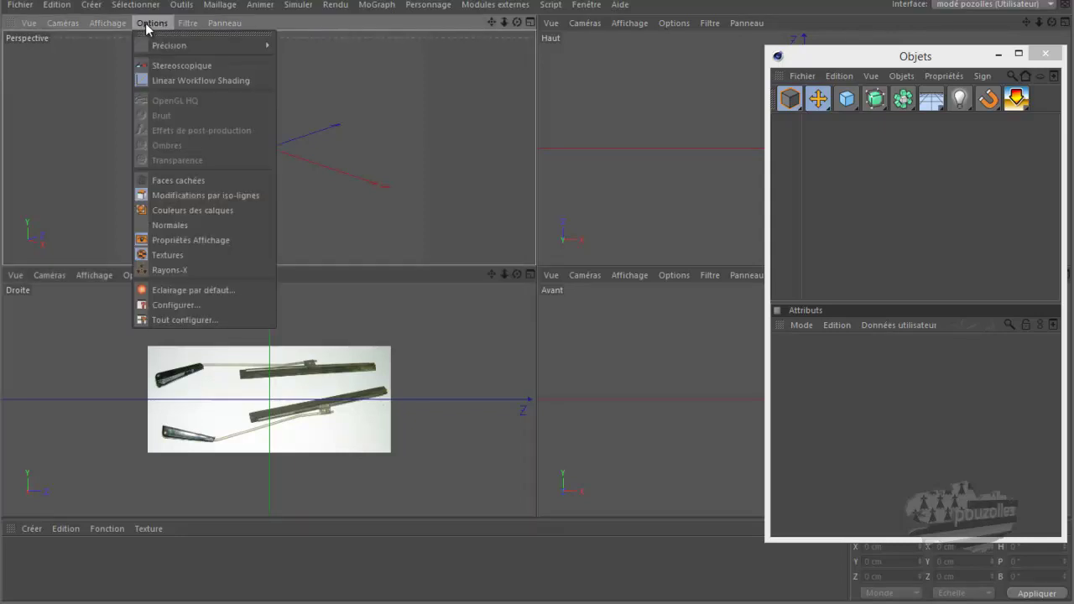
{"action": "left_click", "coordinate": [180, 305]}
{"action": "left_click", "coordinate": [291, 316]}
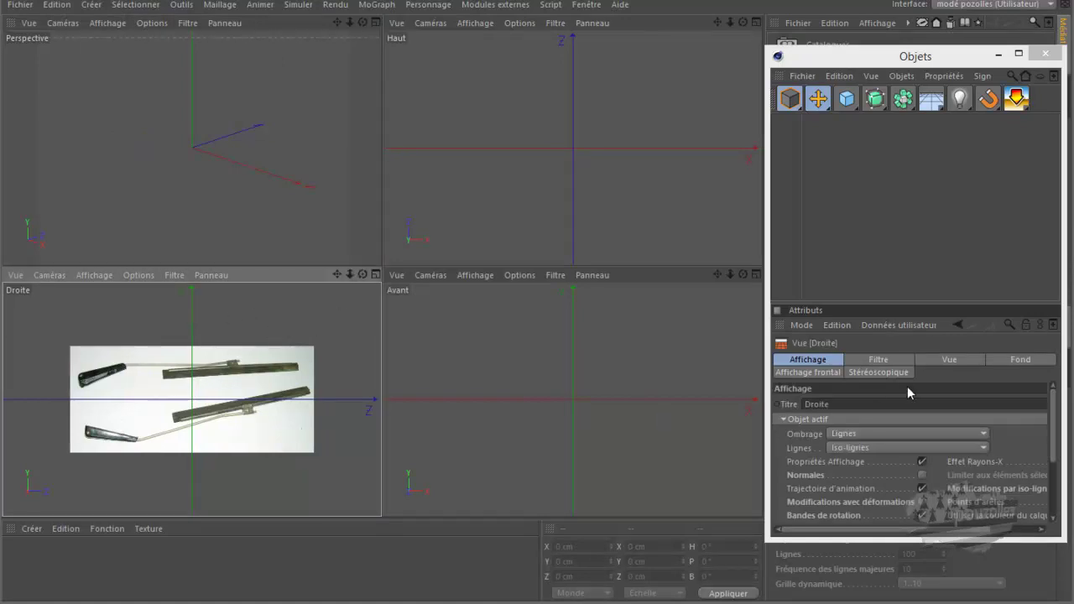
{"action": "left_click", "coordinate": [1002, 359]}
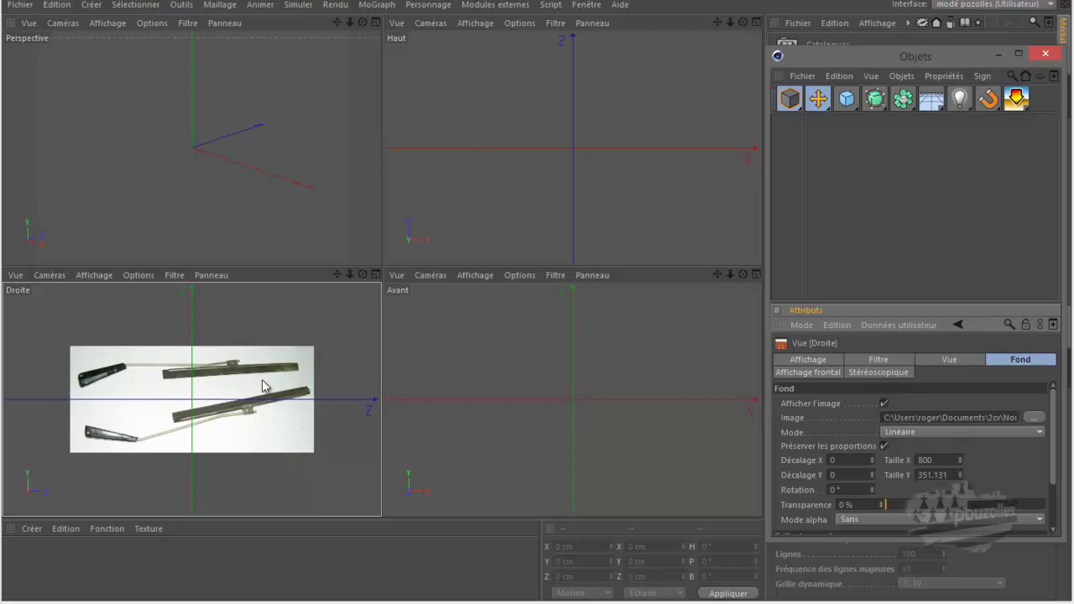
Step: Maximise the right view and zoom in on the blade's hinge clip
{"action": "middle_click", "coordinate": [193, 387]}
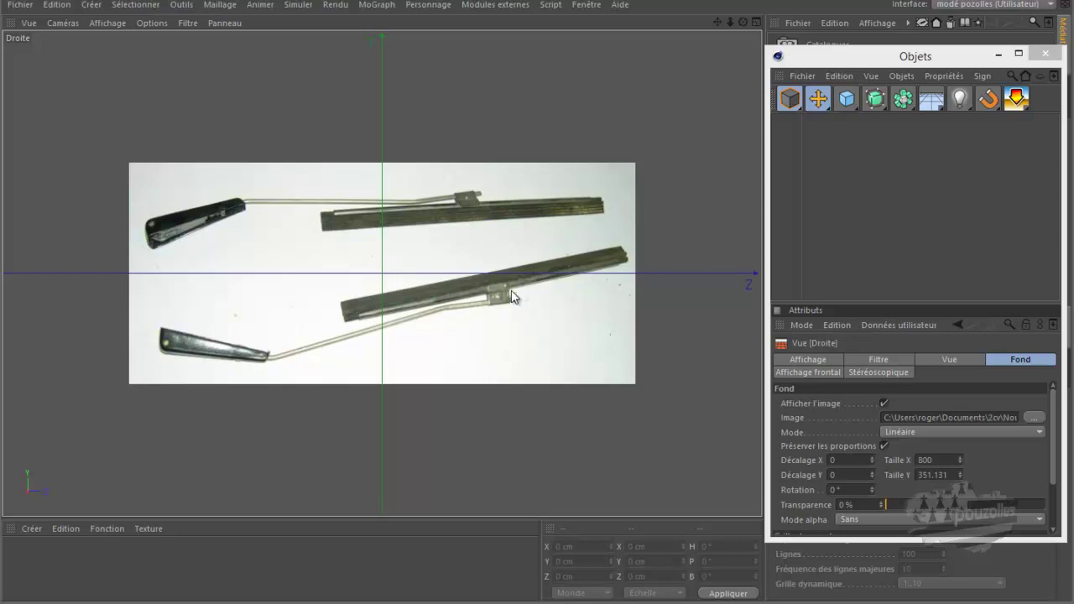
{"action": "scroll", "coordinate": [512, 295], "scroll_direction": "up", "scroll_amount": 1}
{"action": "scroll", "coordinate": [508, 295], "scroll_direction": "up", "scroll_amount": 1}
{"action": "scroll", "coordinate": [495, 294], "scroll_direction": "up", "scroll_amount": 2}
{"action": "scroll", "coordinate": [485, 290], "scroll_direction": "up", "scroll_amount": 1}
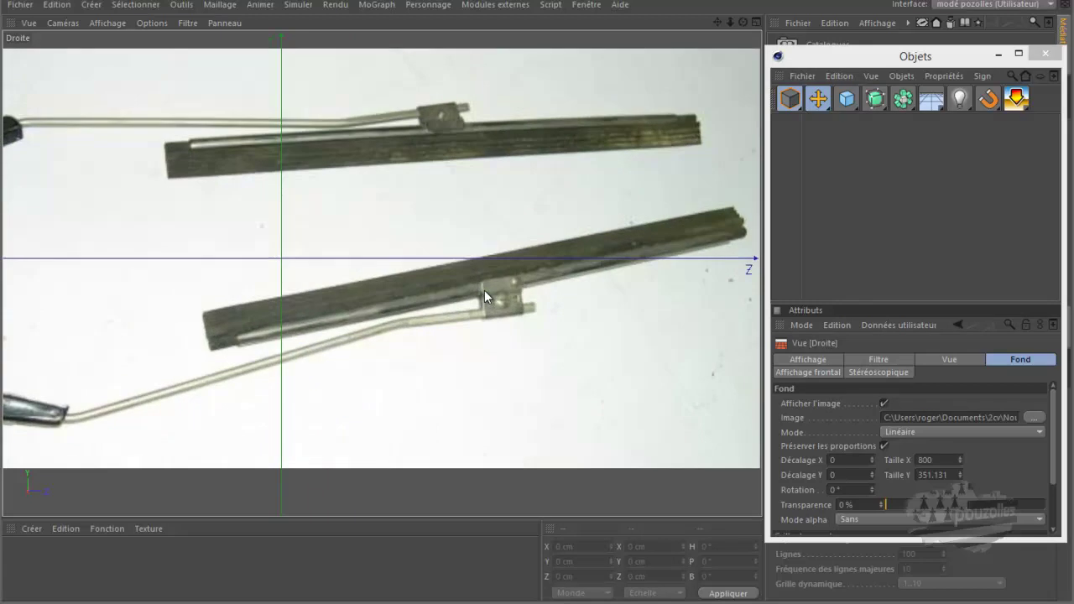
{"action": "scroll", "coordinate": [484, 290], "scroll_direction": "down", "scroll_amount": 1}
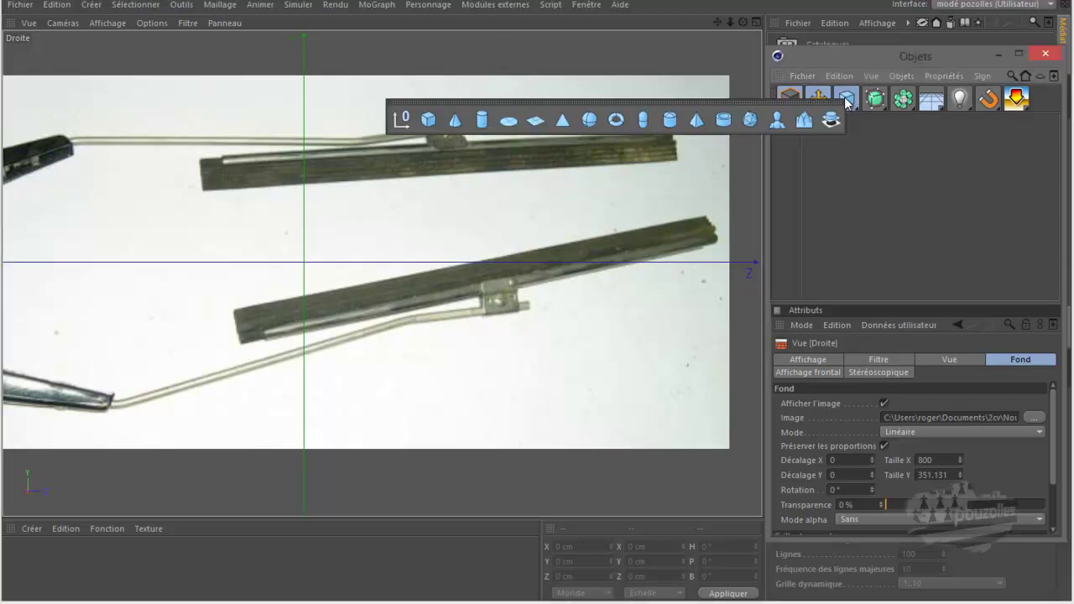
Step: Add a cube, flatten its height, and move it onto the lower wiper blade
{"action": "left_click", "coordinate": [428, 120]}
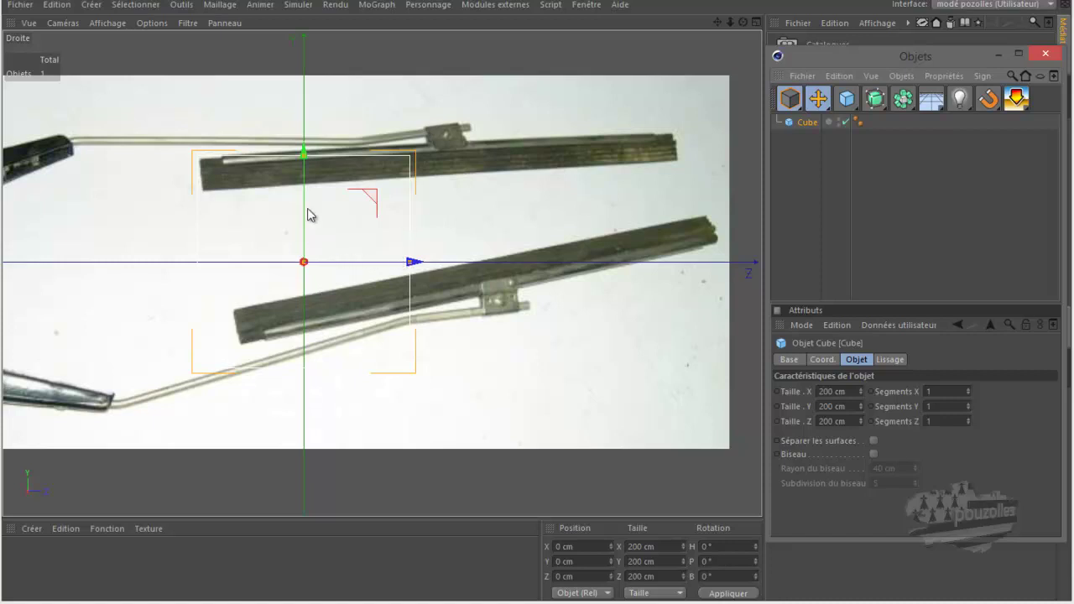
{"action": "left_click_drag", "start_coordinate": [304, 156], "coordinate": [304, 252]}
{"action": "left_click_drag", "start_coordinate": [371, 199], "coordinate": [559, 212]}
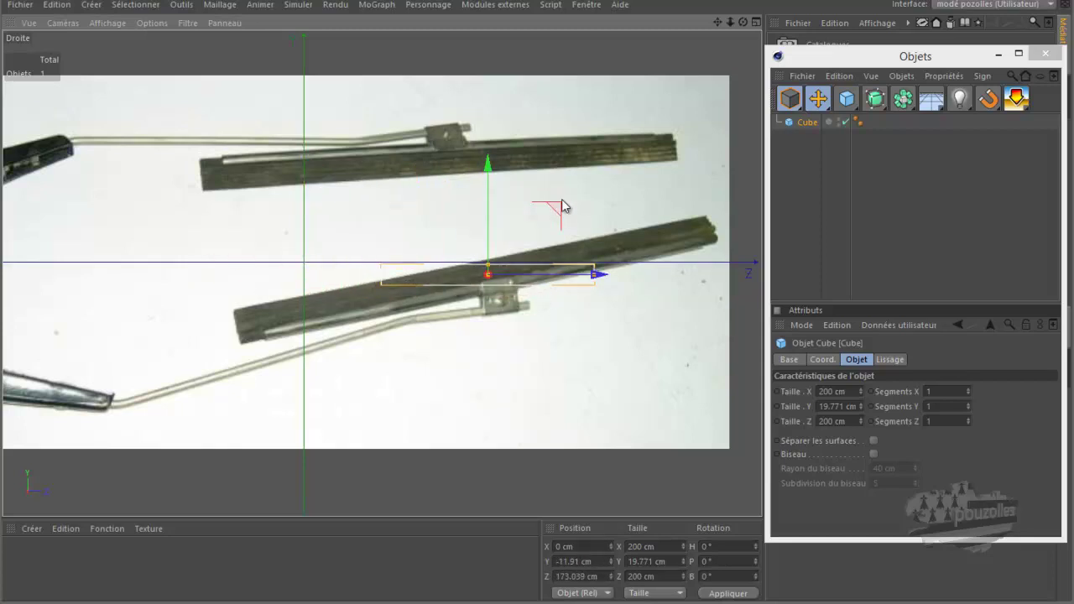
Step: Tilt the cube about 11.8° to the blade's angle and make it editable
{"action": "left_click", "coordinate": [816, 100]}
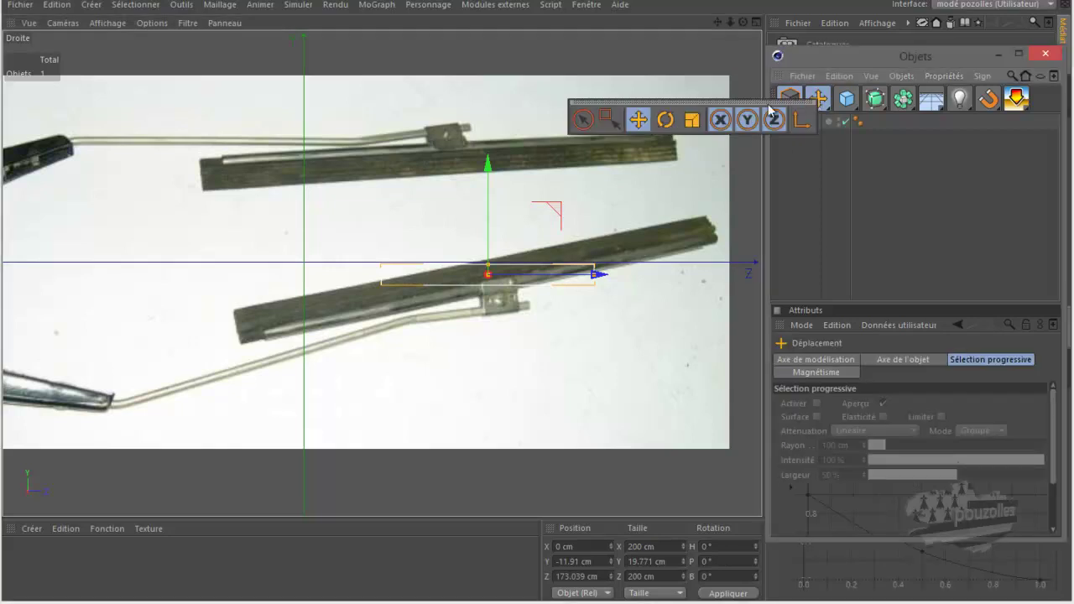
{"action": "left_click_drag", "start_coordinate": [817, 100], "coordinate": [662, 130]}
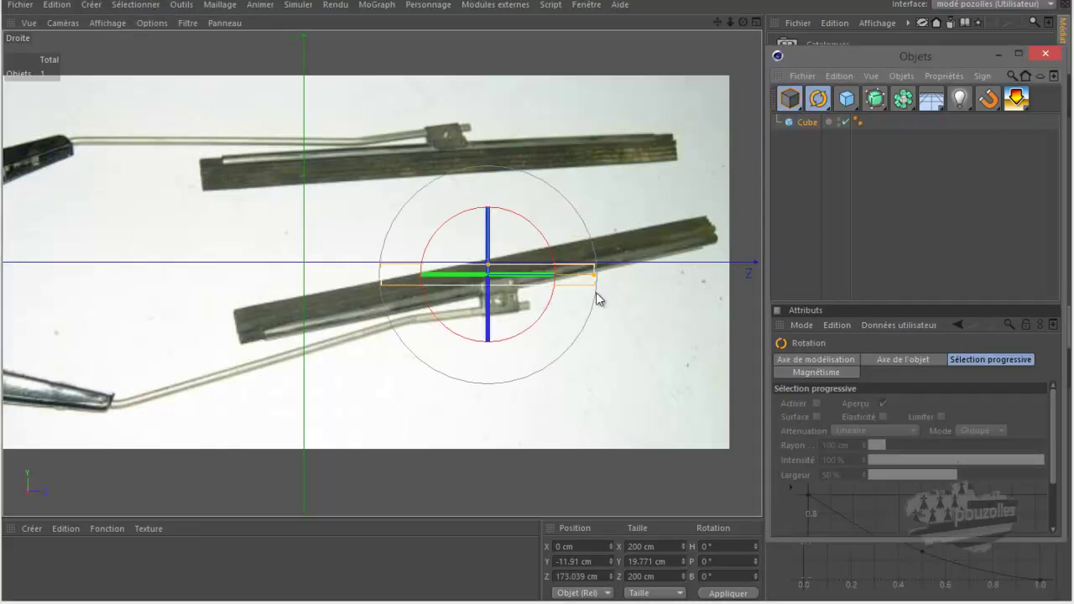
{"action": "left_click_drag", "start_coordinate": [543, 315], "coordinate": [557, 307]}
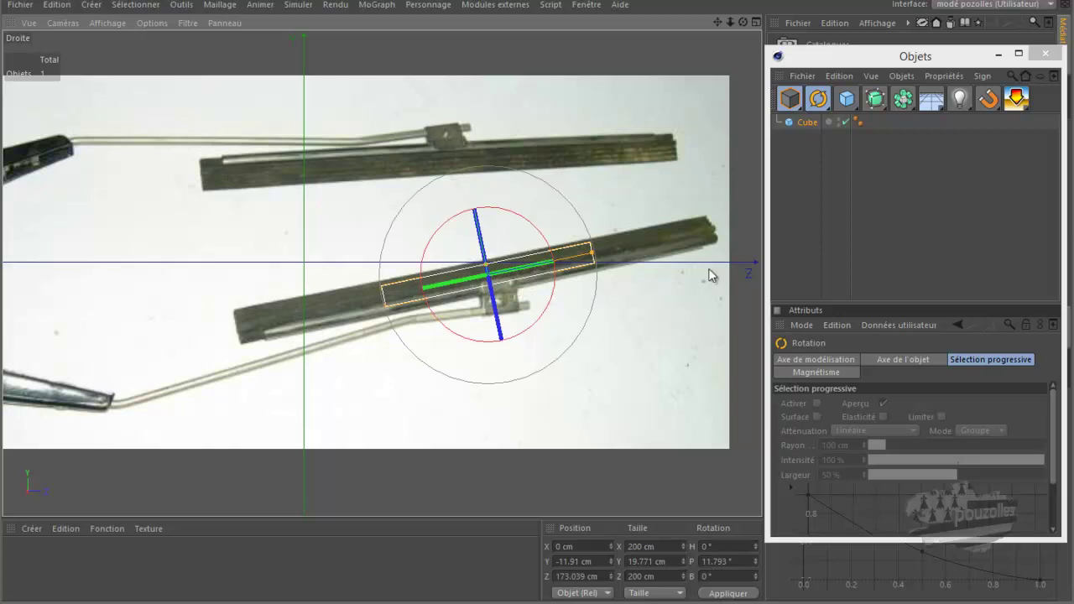
{"action": "key", "text": "c"}
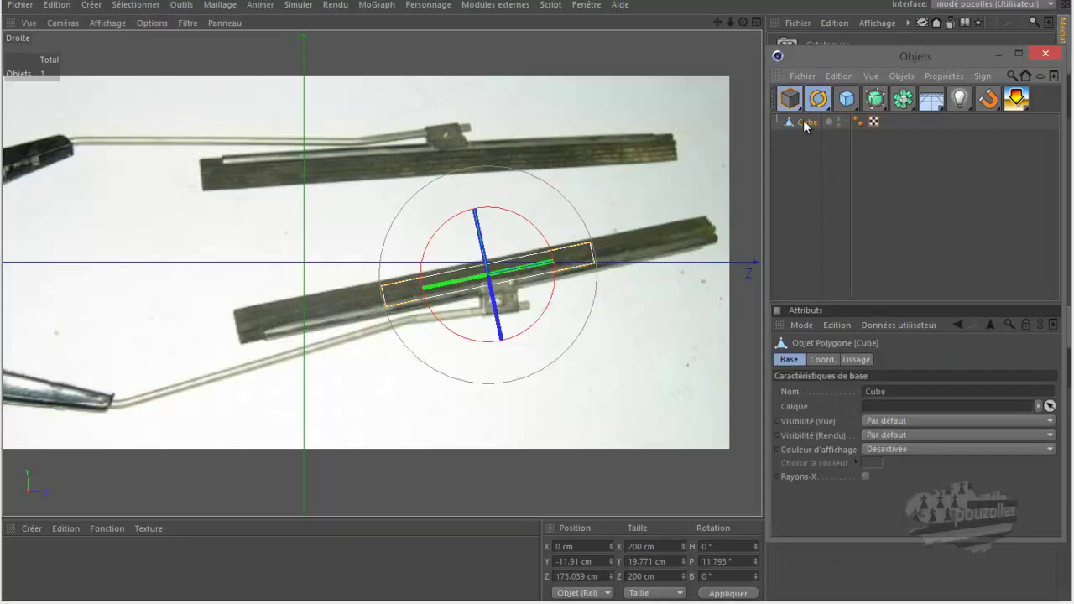
Step: In Points mode with rectangle selection, stretch the bar's ends to the blade's left and right ends
{"action": "left_click", "coordinate": [789, 99]}
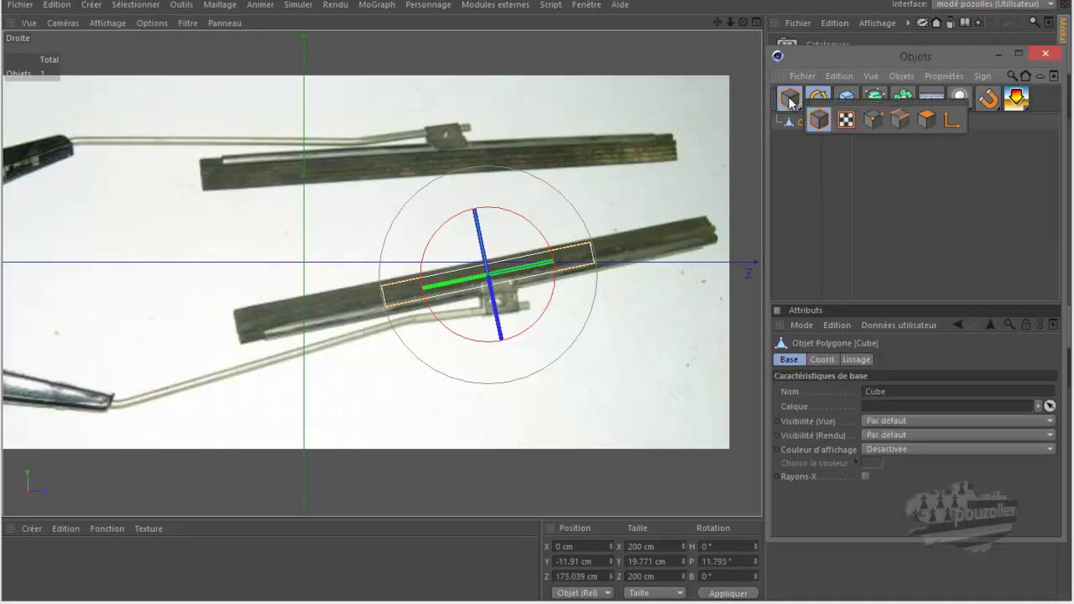
{"action": "left_click", "coordinate": [873, 120]}
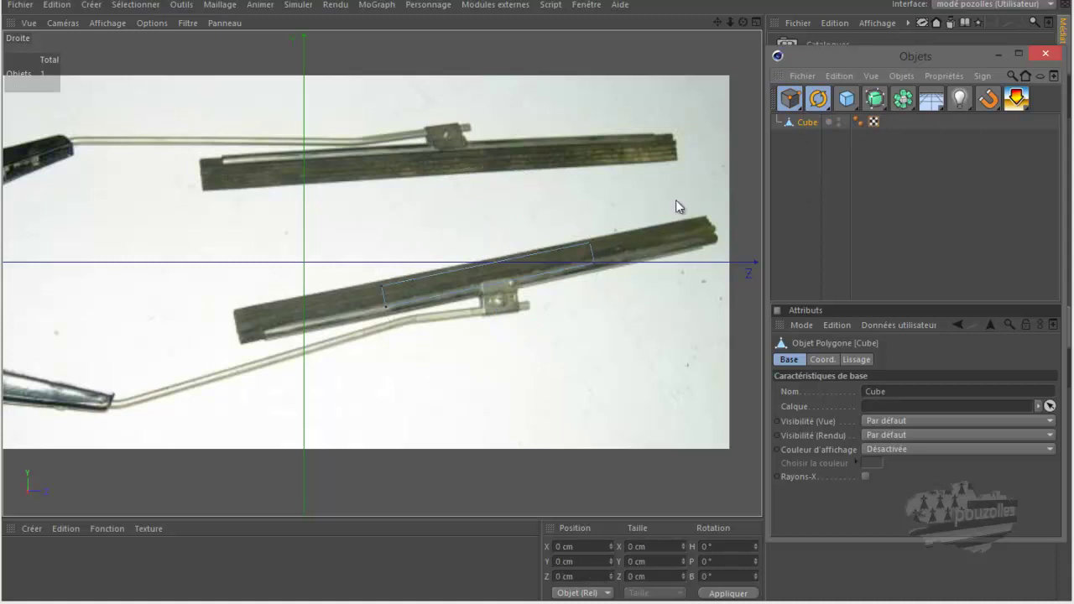
{"action": "left_click", "coordinate": [814, 101]}
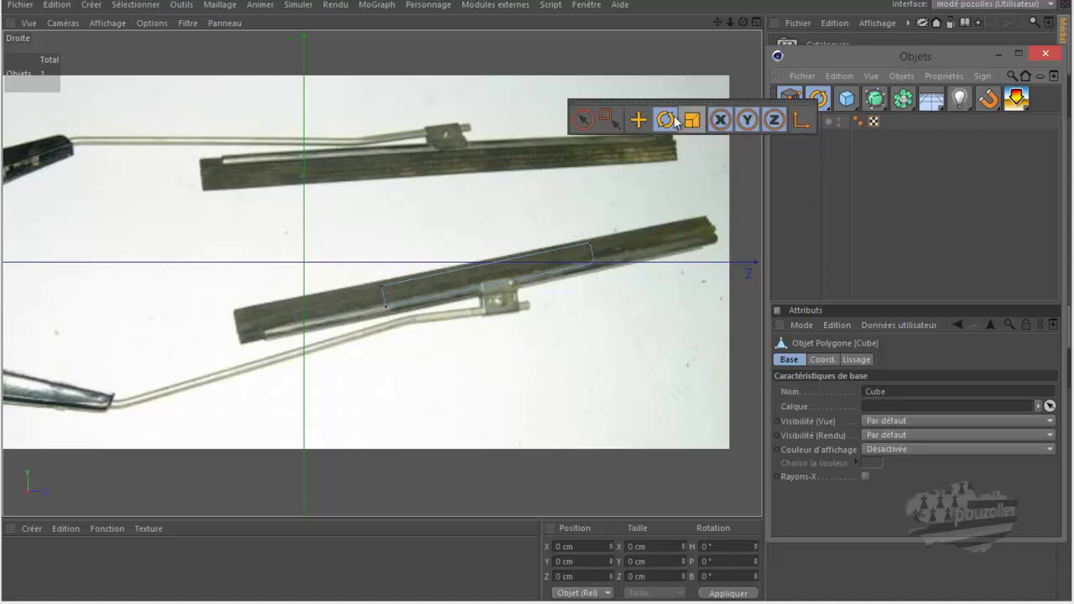
{"action": "left_click", "coordinate": [609, 120]}
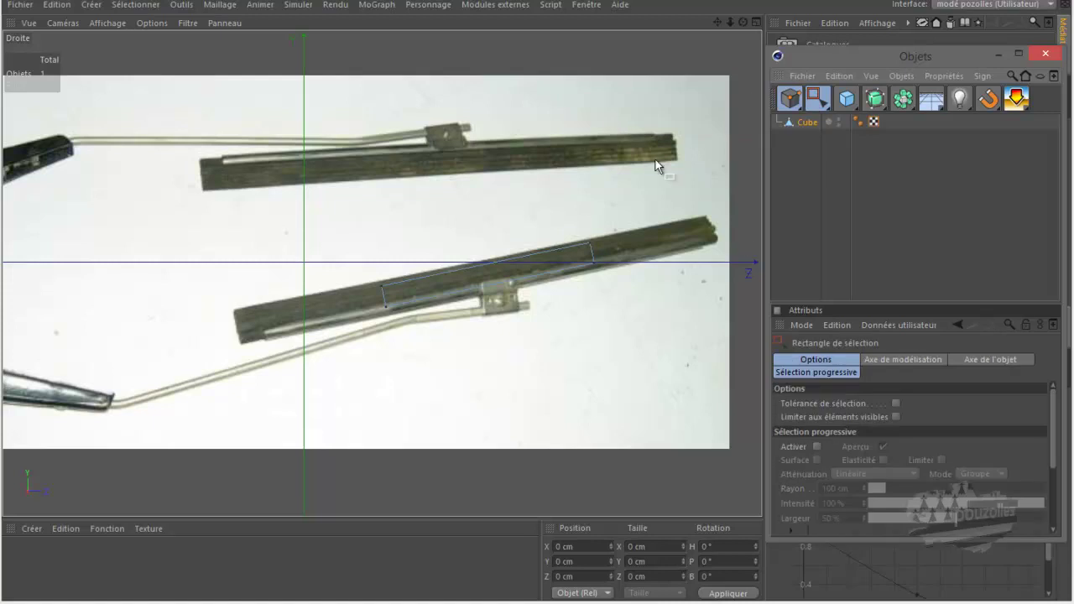
{"action": "left_click_drag", "start_coordinate": [631, 204], "coordinate": [574, 326]}
{"action": "left_click_drag", "start_coordinate": [697, 235], "coordinate": [709, 227]}
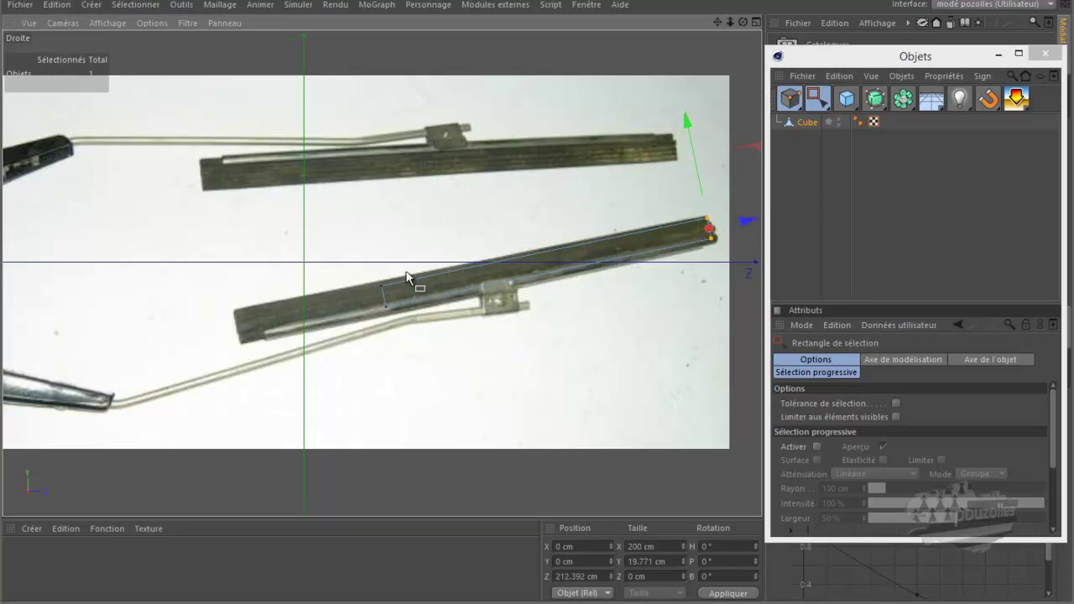
{"action": "left_click_drag", "start_coordinate": [407, 277], "coordinate": [355, 350]}
{"action": "left_click_drag", "start_coordinate": [492, 280], "coordinate": [349, 326]}
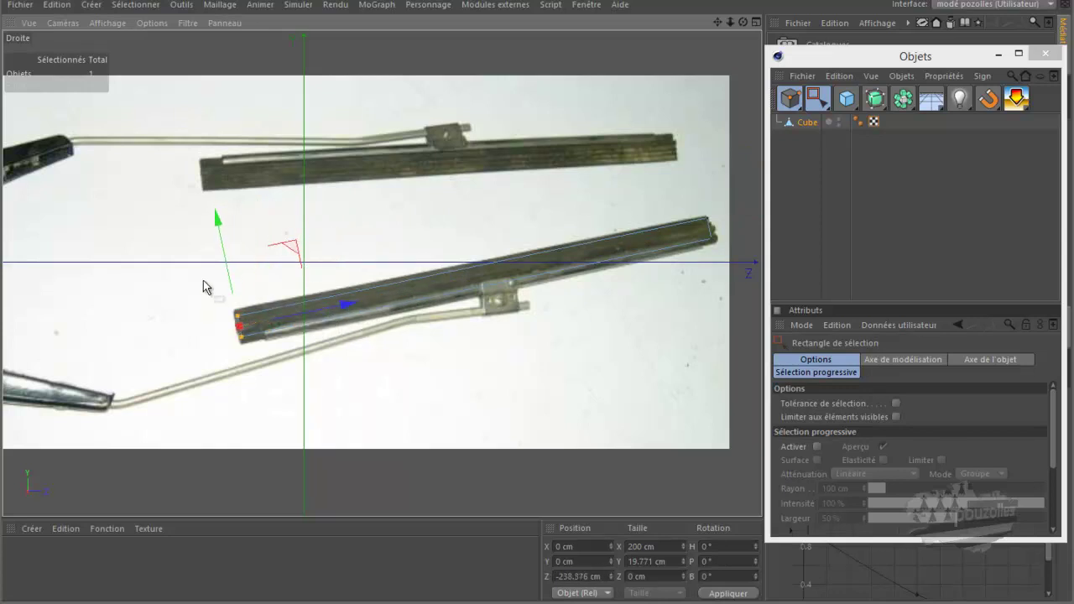
Step: Align the bar's top and bottom edges with the blade's top and underside
{"action": "left_click_drag", "start_coordinate": [203, 281], "coordinate": [251, 320]}
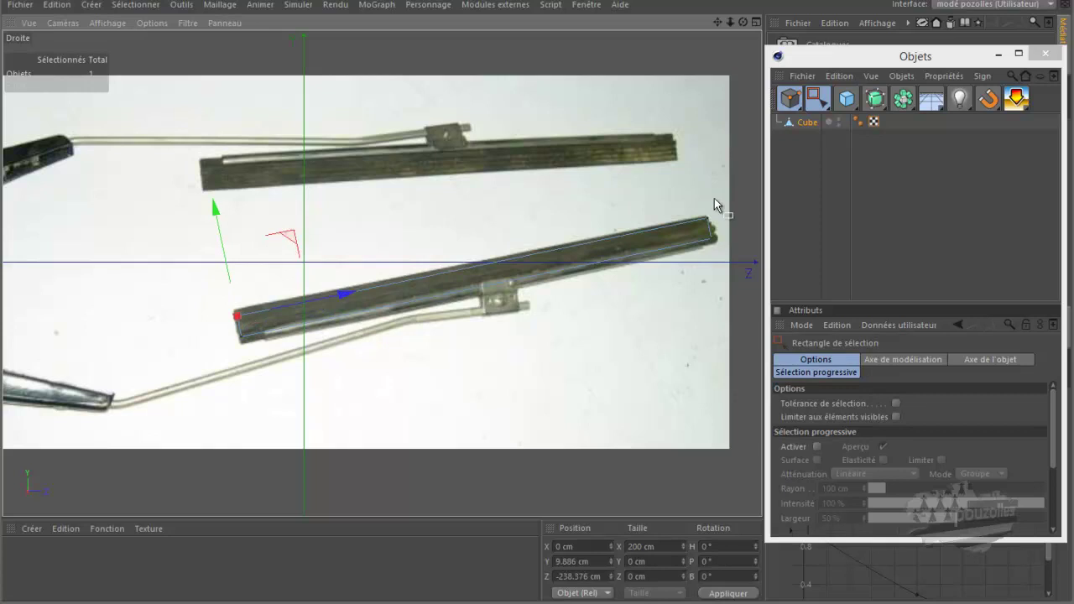
{"action": "left_click_drag", "start_coordinate": [711, 202], "coordinate": [722, 231], "text": "shift"}
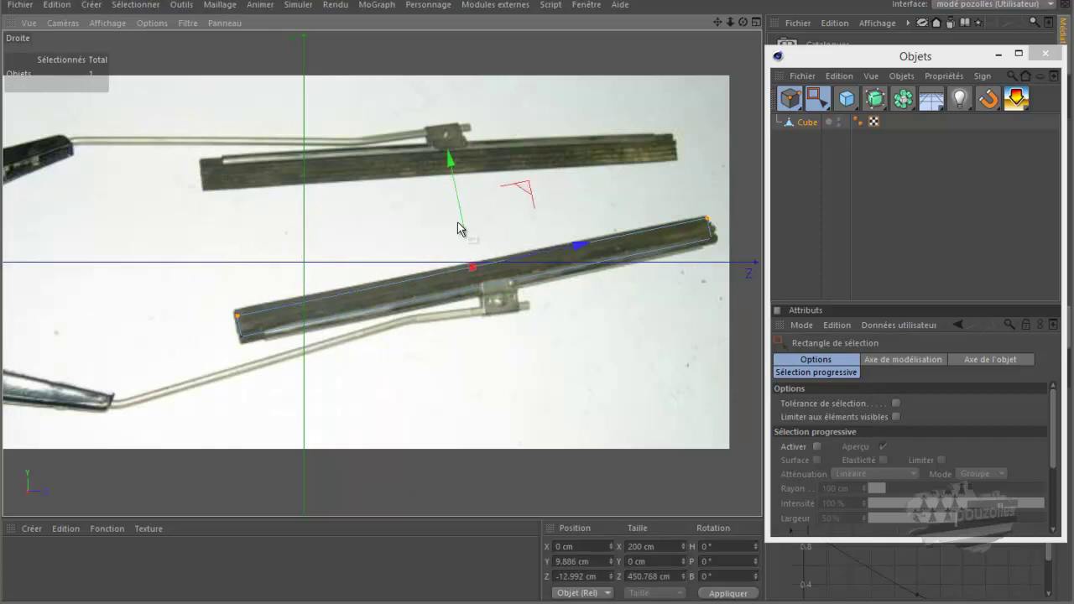
{"action": "left_click_drag", "start_coordinate": [463, 228], "coordinate": [463, 225]}
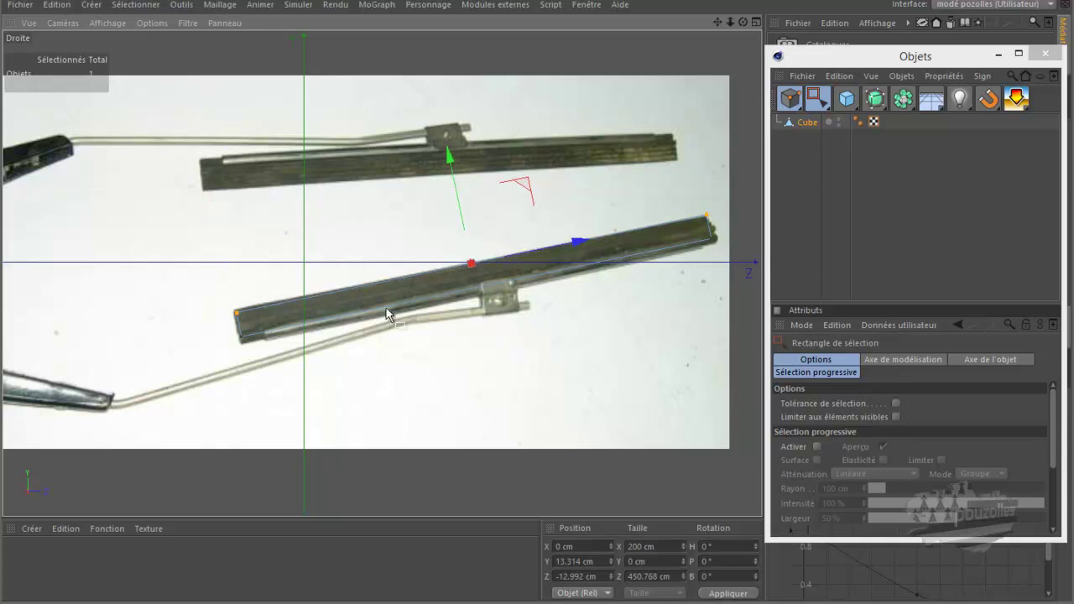
{"action": "left_click_drag", "start_coordinate": [258, 327], "coordinate": [216, 358]}
{"action": "left_click_drag", "start_coordinate": [732, 237], "coordinate": [692, 259], "text": "shift"}
{"action": "left_click_drag", "start_coordinate": [462, 217], "coordinate": [462, 222]}
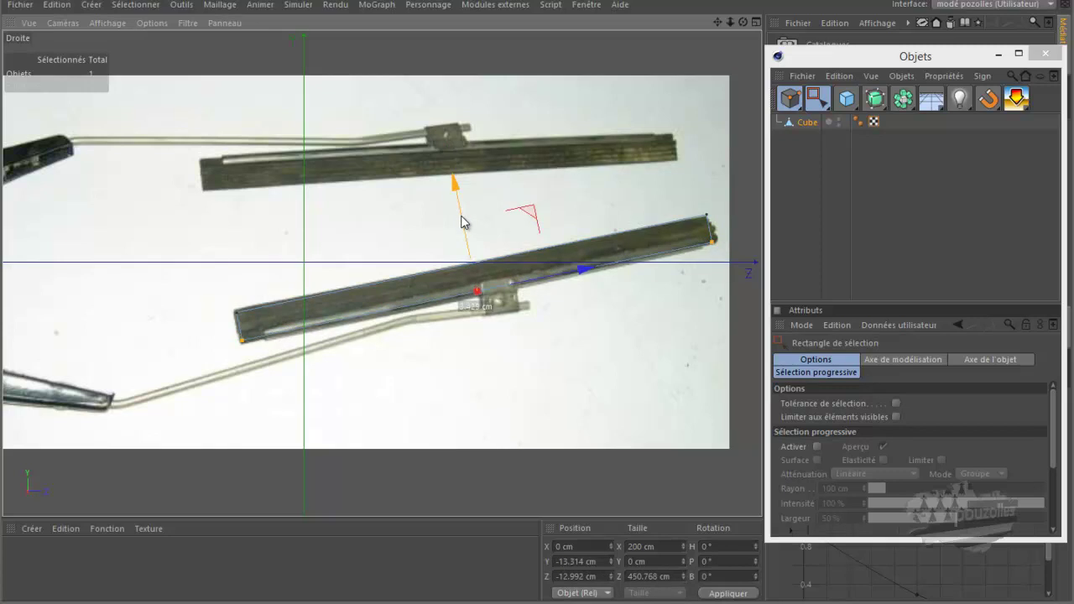
{"action": "left_click_drag", "start_coordinate": [461, 222], "coordinate": [462, 216]}
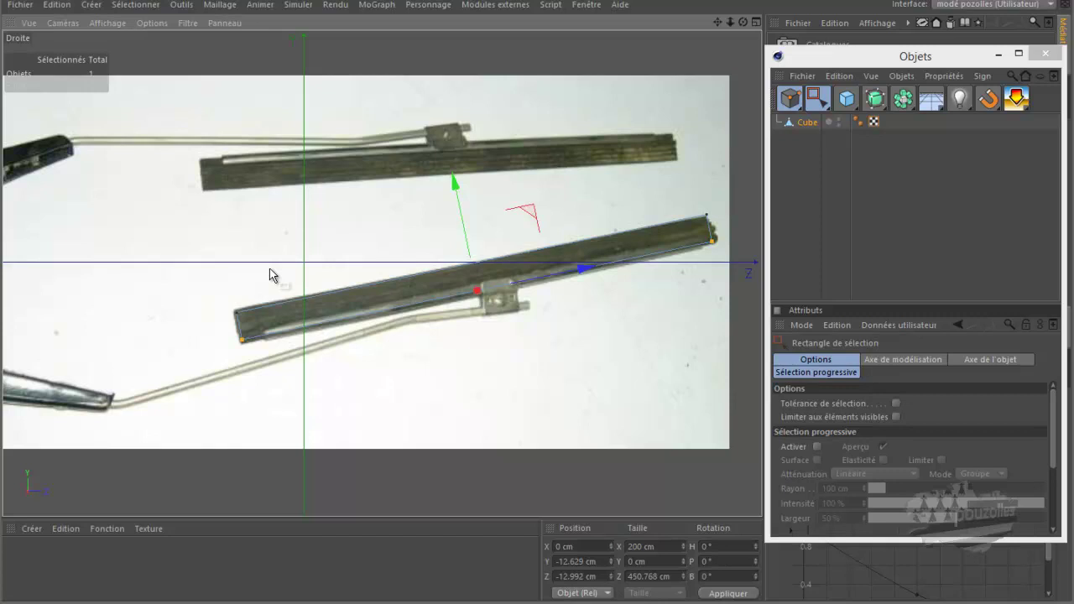
Step: In the perspective view, move the side points along X to thin the bar into a flat strip
{"action": "middle_click", "coordinate": [269, 275]}
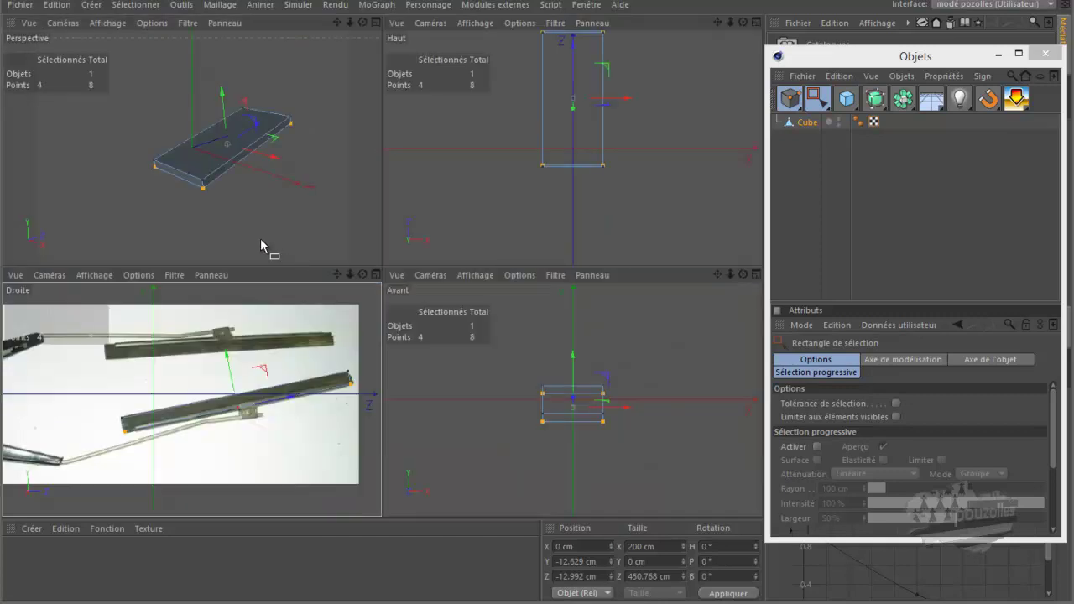
{"action": "middle_click", "coordinate": [261, 238]}
{"action": "left_click_drag", "start_coordinate": [637, 186], "coordinate": [561, 268]}
{"action": "left_click_drag", "start_coordinate": [454, 331], "coordinate": [361, 385], "text": "shift"}
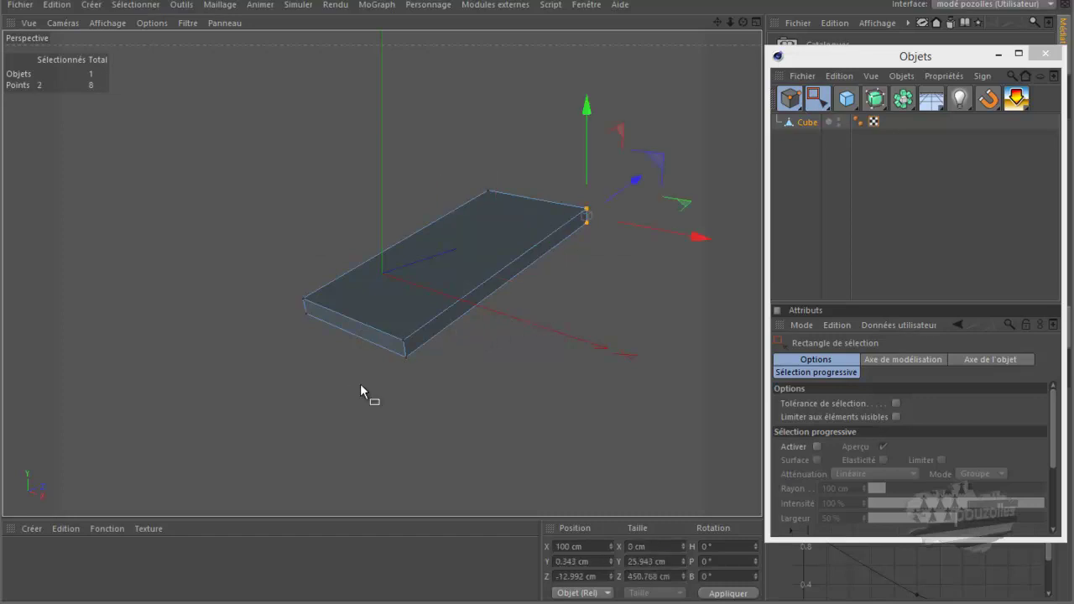
{"action": "left_click_drag", "start_coordinate": [611, 300], "coordinate": [495, 292]}
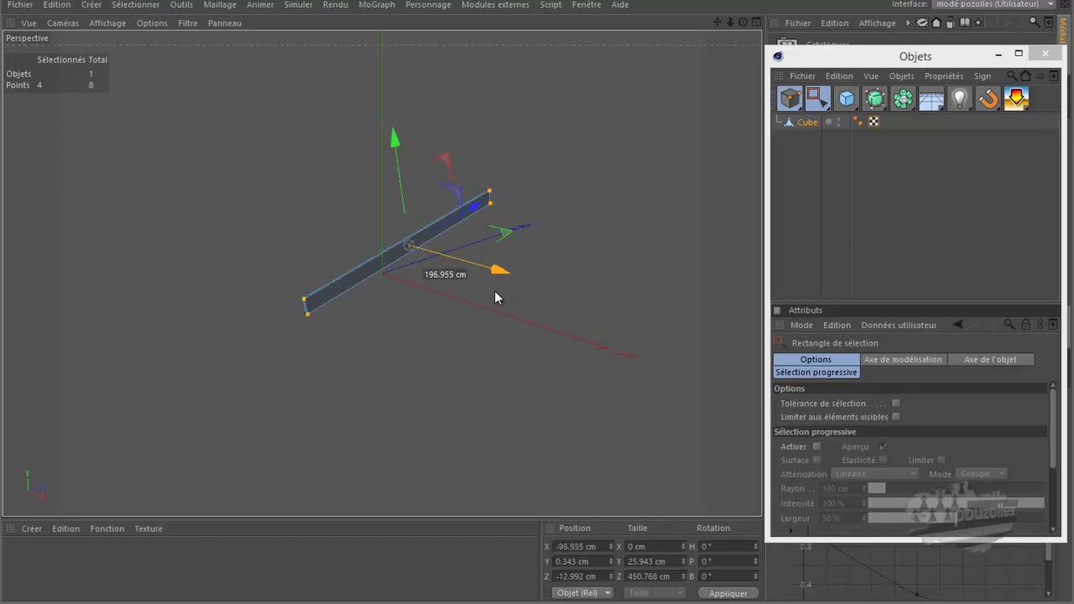
{"action": "left_click_drag", "start_coordinate": [495, 298], "coordinate": [498, 297]}
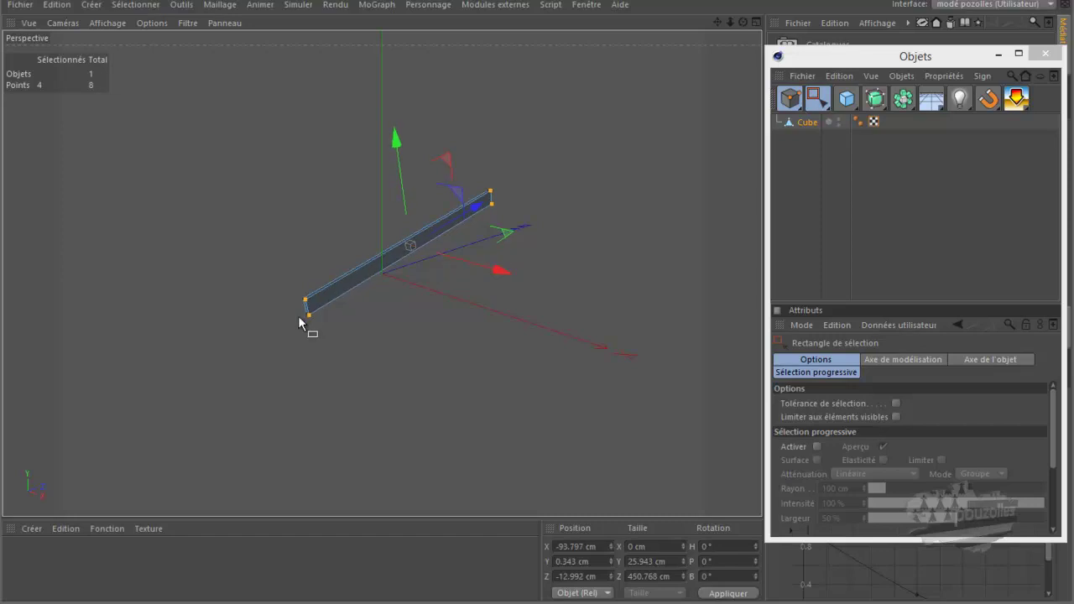
{"action": "scroll", "coordinate": [301, 323], "scroll_direction": "up", "scroll_amount": 2}
{"action": "scroll", "coordinate": [300, 322], "scroll_direction": "up", "scroll_amount": 1}
{"action": "scroll", "coordinate": [299, 321], "scroll_direction": "up", "scroll_amount": 2}
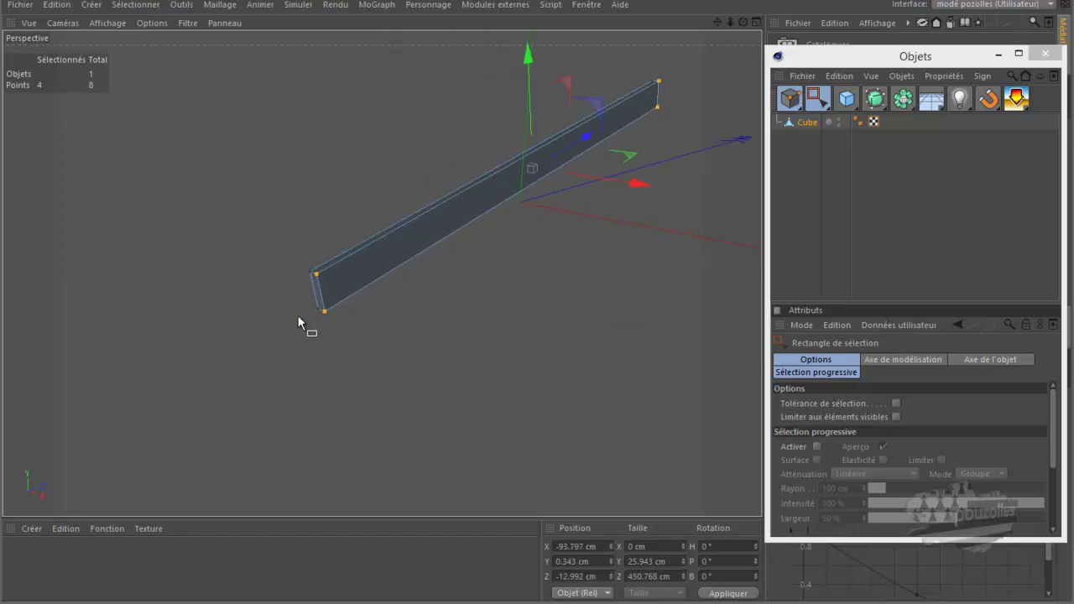
{"action": "middle_click", "coordinate": [297, 314]}
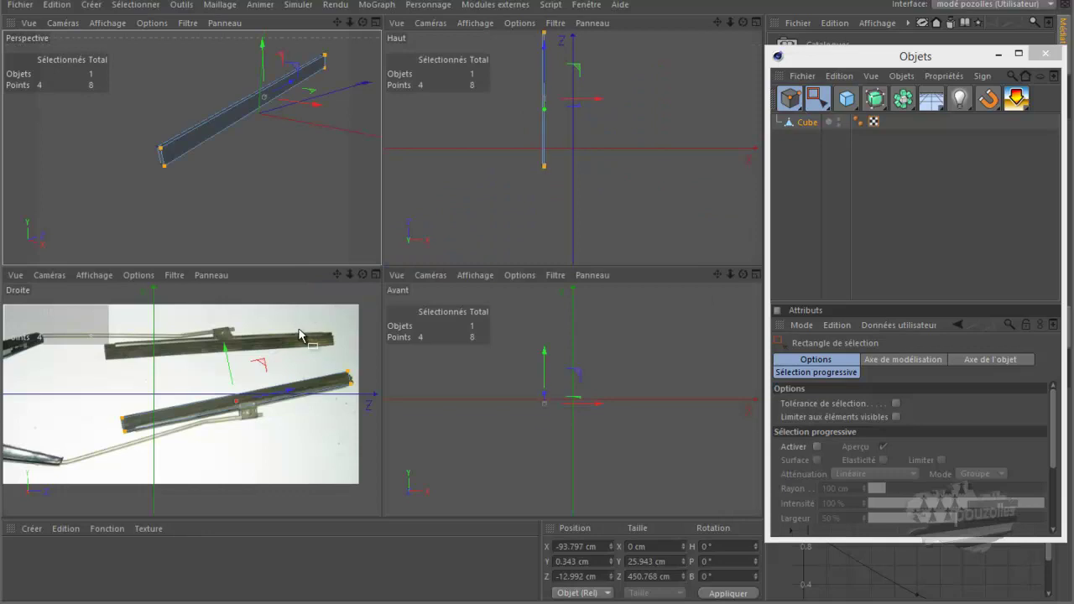
{"action": "middle_click", "coordinate": [299, 335]}
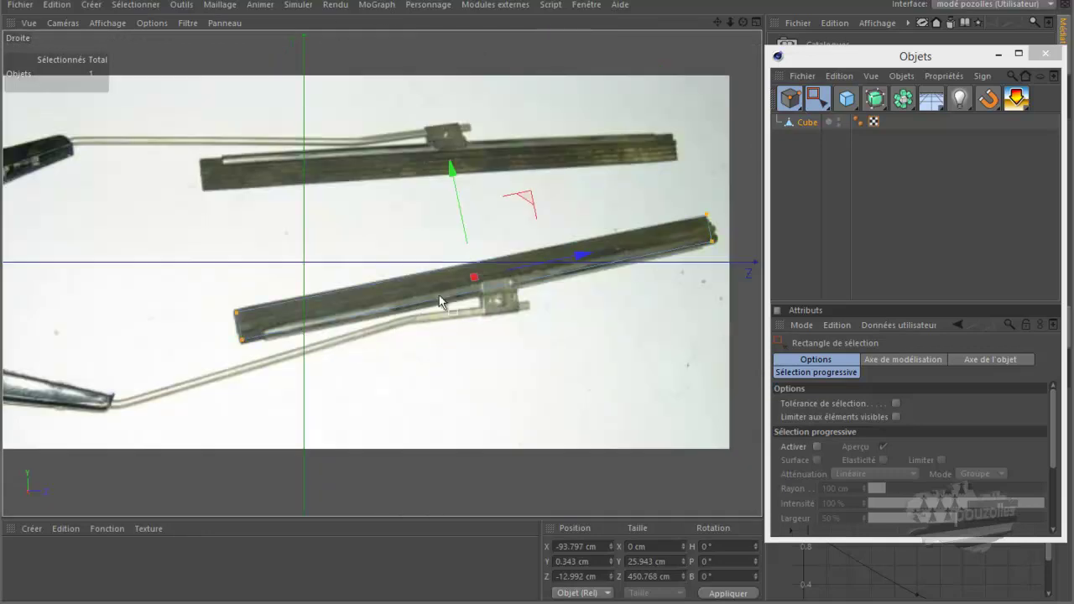
Step: Add a cylinder and nest it as a child of the Cube
{"action": "left_click", "coordinate": [847, 99]}
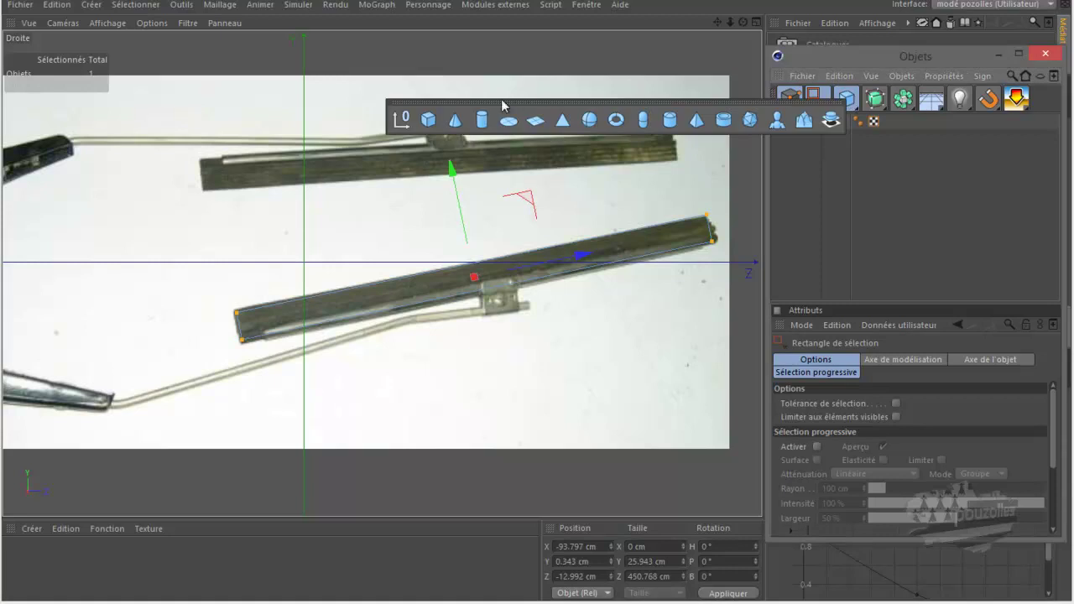
{"action": "left_click", "coordinate": [482, 120]}
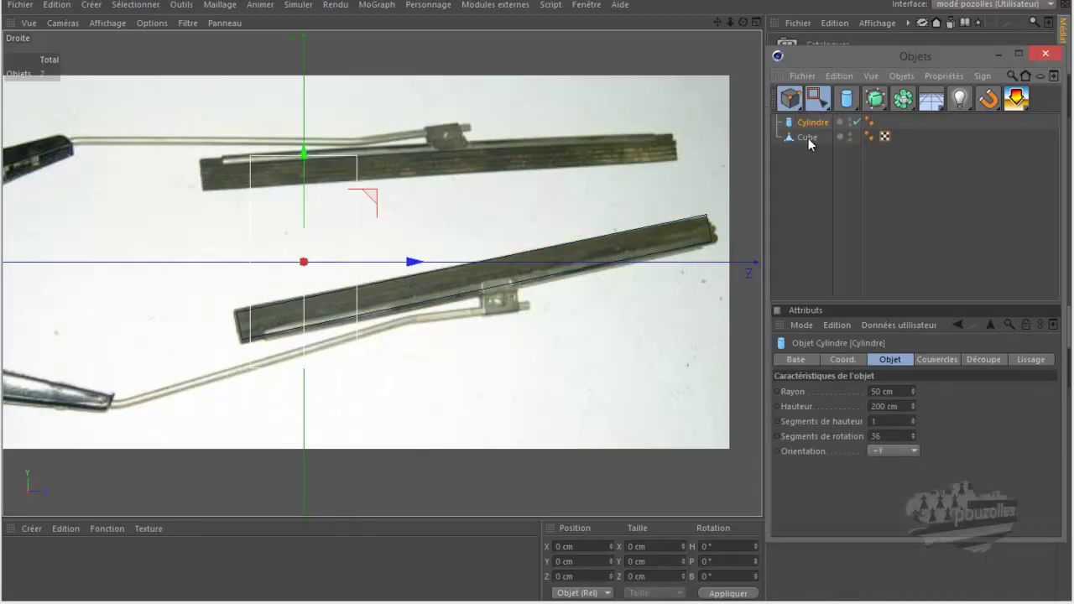
{"action": "left_click_drag", "start_coordinate": [812, 128], "coordinate": [807, 143]}
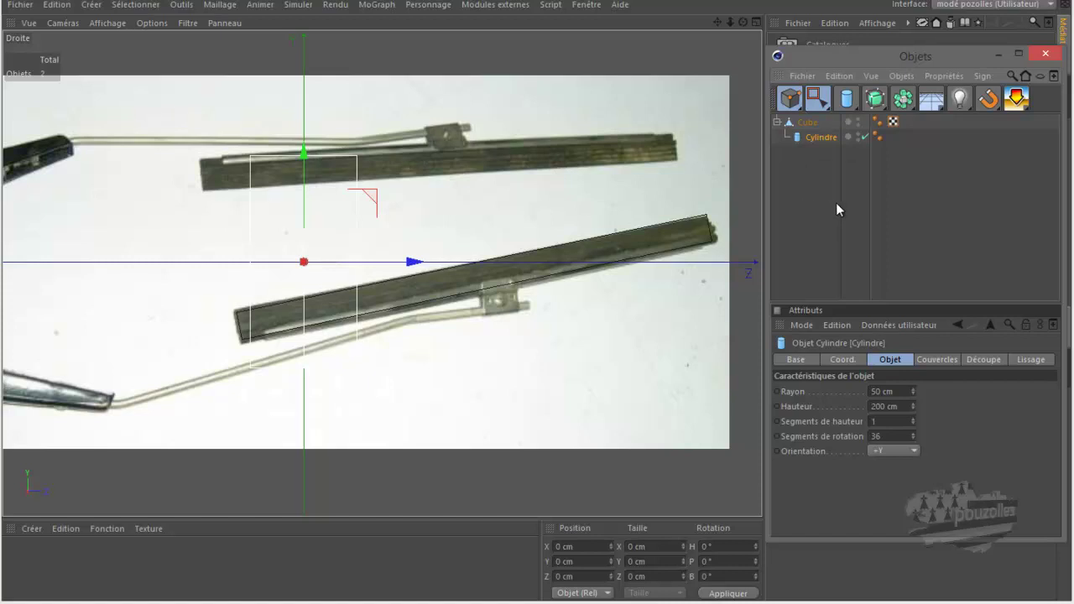
Step: Set the cylinder's Position Y, Position Z and Rotation P to 0
{"action": "left_click", "coordinate": [846, 360]}
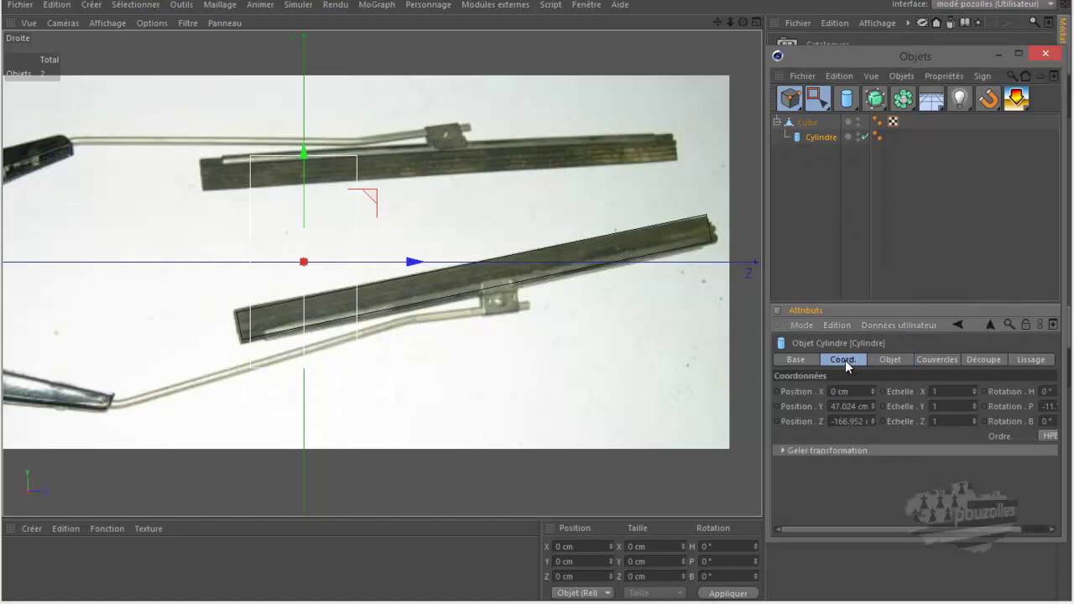
{"action": "double_click", "coordinate": [853, 406]}
{"action": "type", "text": "0"}
{"action": "key", "text": "Return"}
{"action": "double_click", "coordinate": [851, 421]}
{"action": "type", "text": "0"}
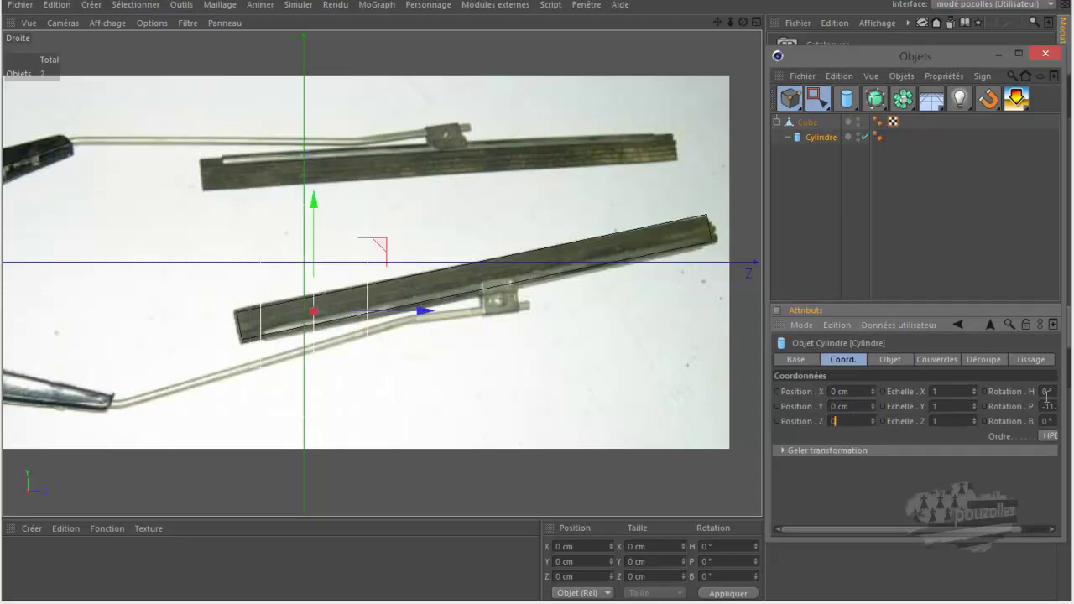
{"action": "left_click_drag", "start_coordinate": [994, 536], "coordinate": [1024, 536]}
{"action": "double_click", "coordinate": [1022, 406]}
{"action": "type", "text": "0"}
{"action": "key", "text": "Return"}
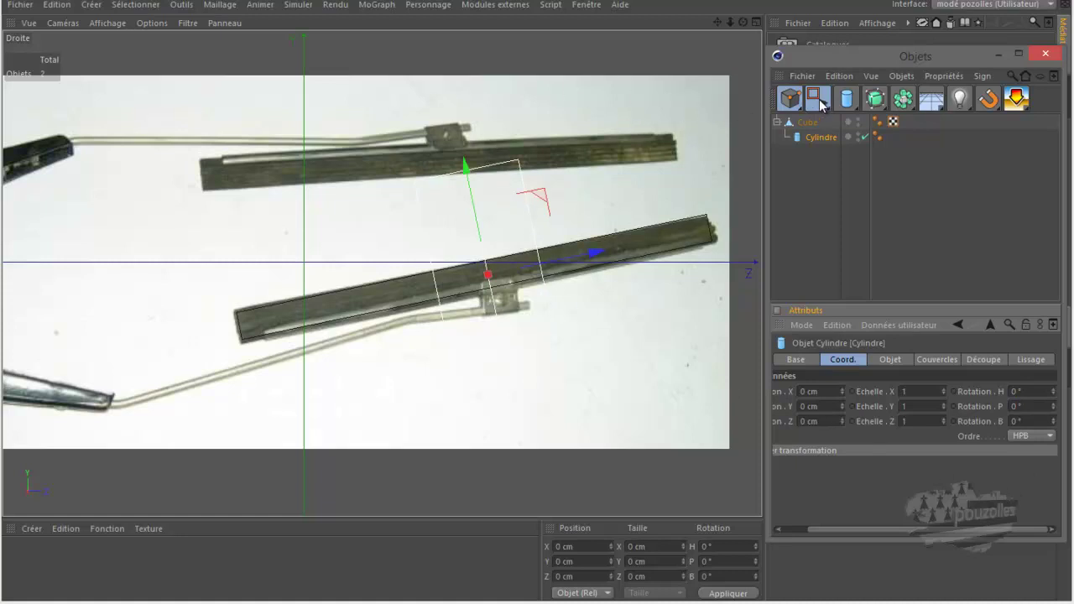
{"action": "left_click_drag", "start_coordinate": [818, 100], "coordinate": [672, 101]}
Step: Rotate the nested cylinder 90° so it lies along the blade
{"action": "left_click", "coordinate": [665, 119]}
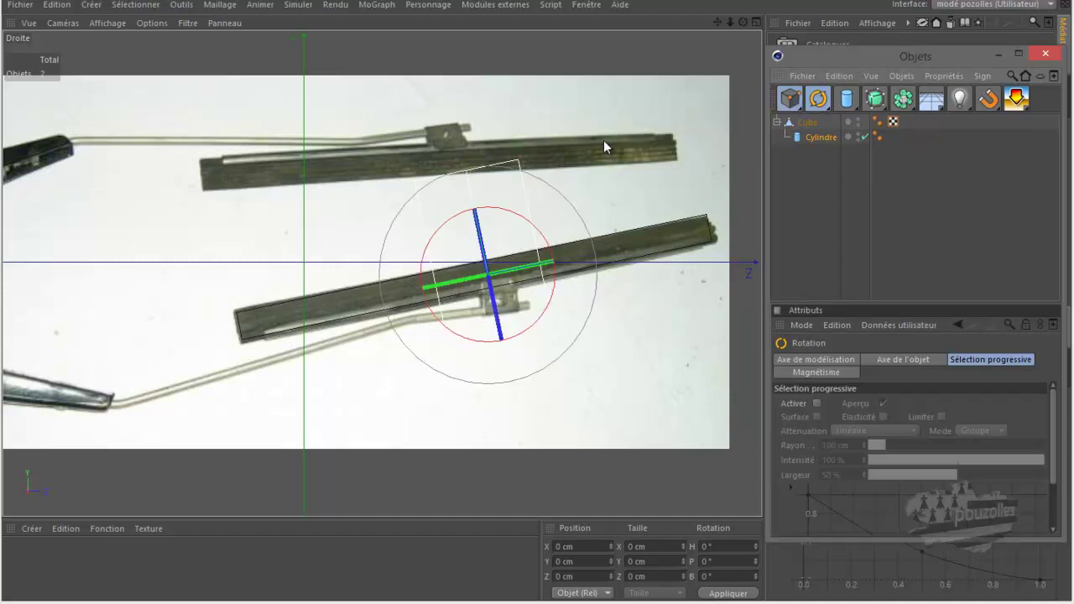
{"action": "left_click_drag", "start_coordinate": [448, 228], "coordinate": [430, 323]}
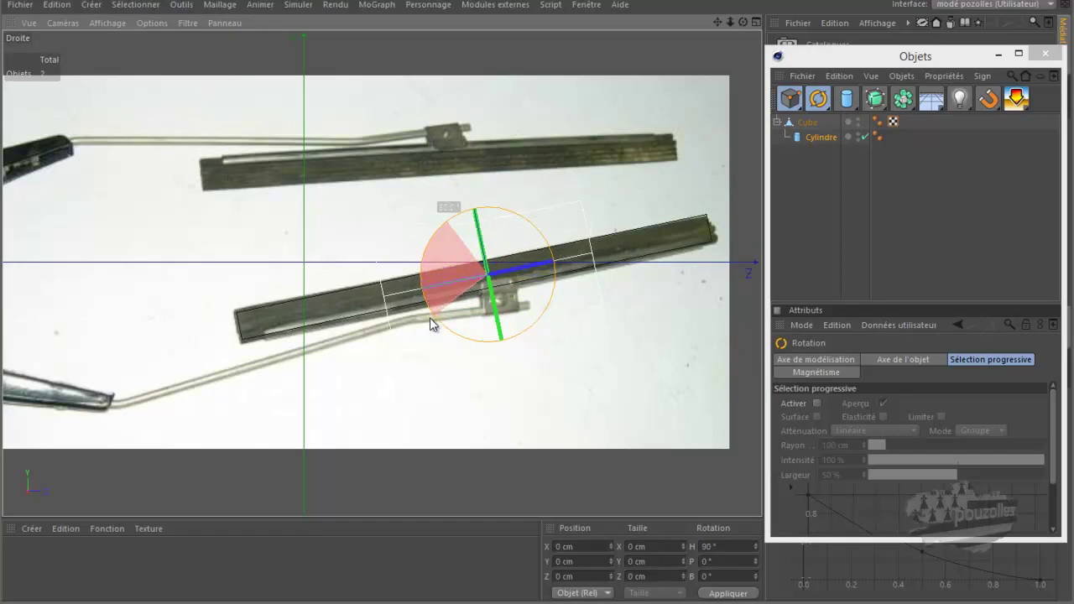
{"action": "key", "text": "ctrl+z"}
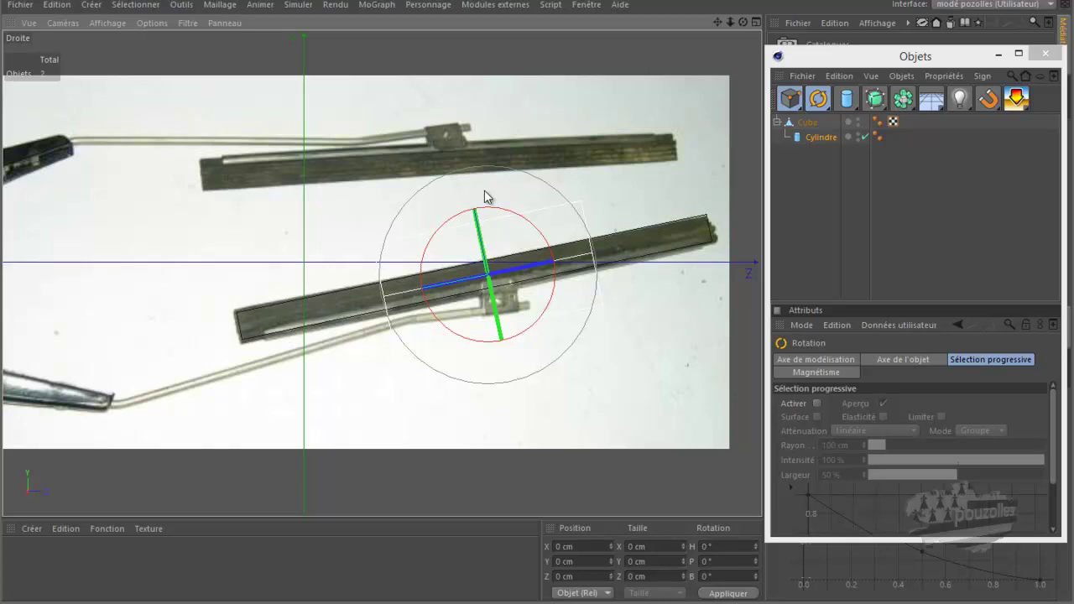
Step: Delete the extra top-level Cylindre, keeping the one under the Cube selected
{"action": "left_click", "coordinate": [848, 99]}
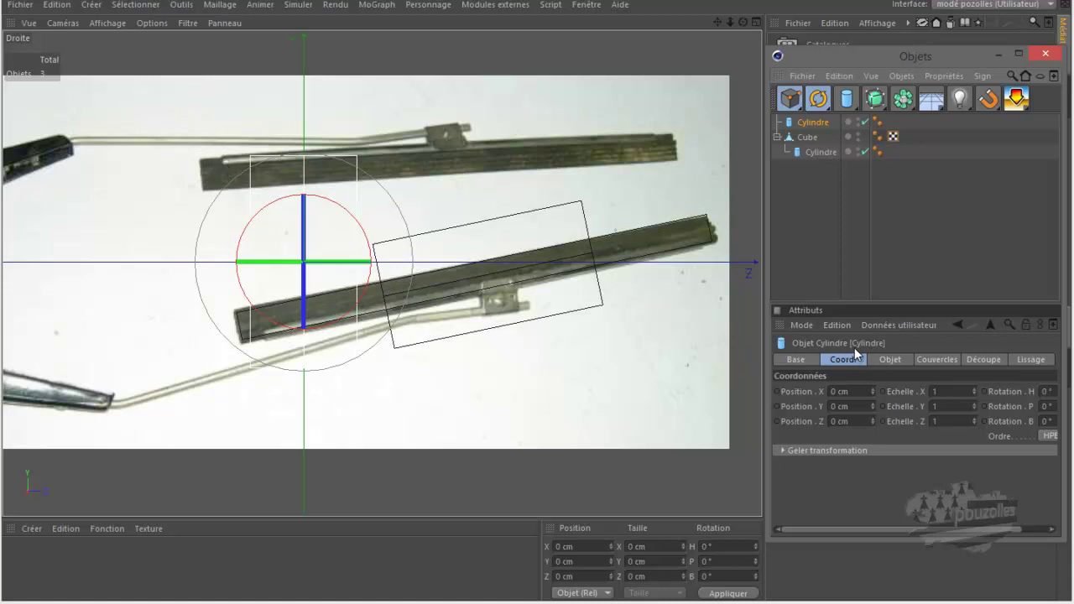
{"action": "left_click", "coordinate": [821, 153]}
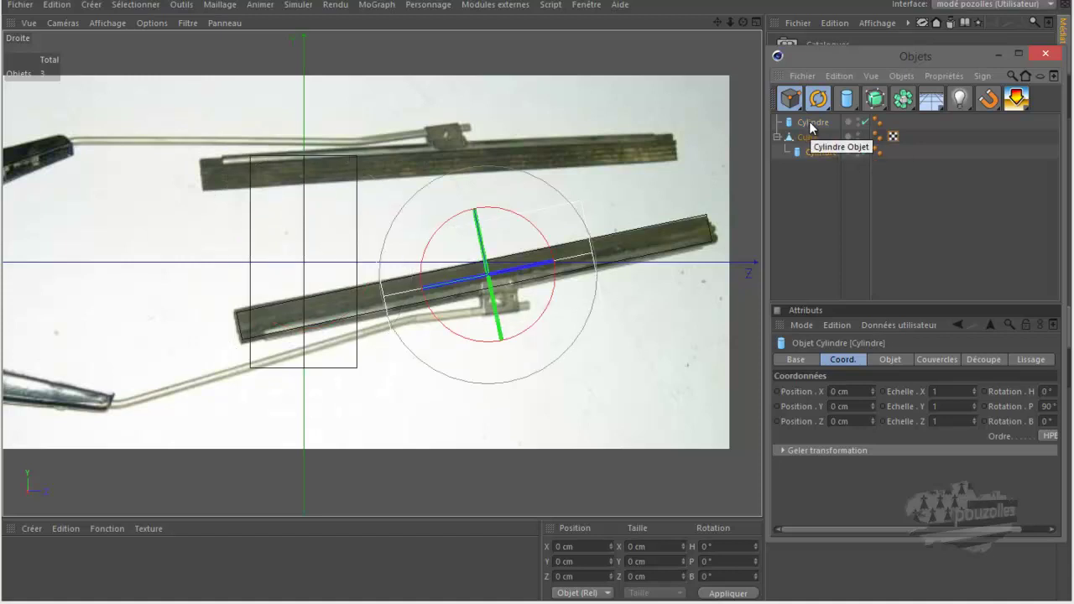
{"action": "left_click", "coordinate": [811, 122]}
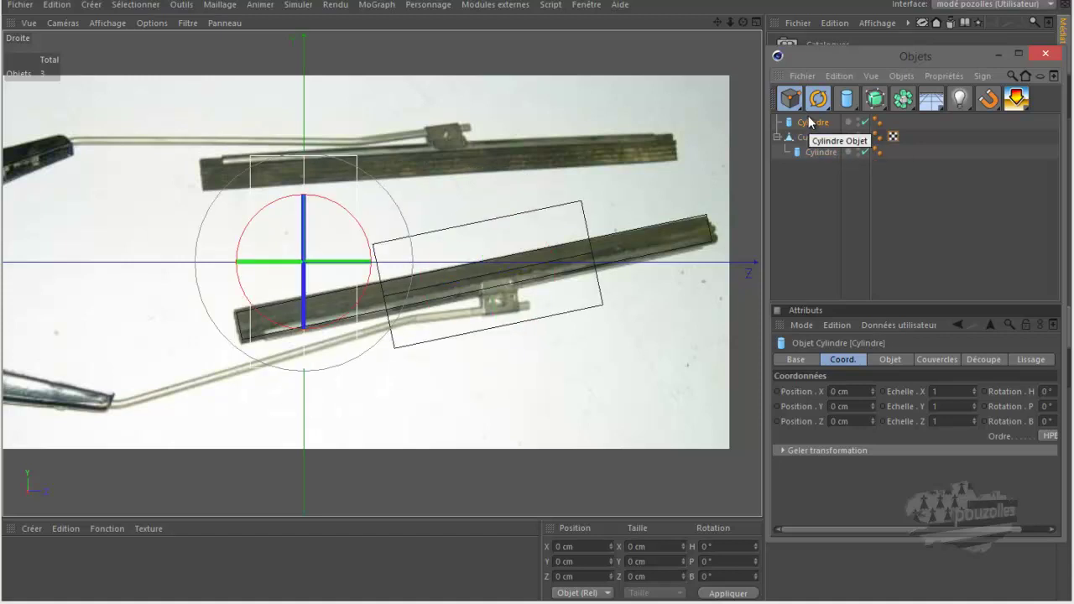
{"action": "key", "text": "Delete"}
{"action": "left_click", "coordinate": [813, 137]}
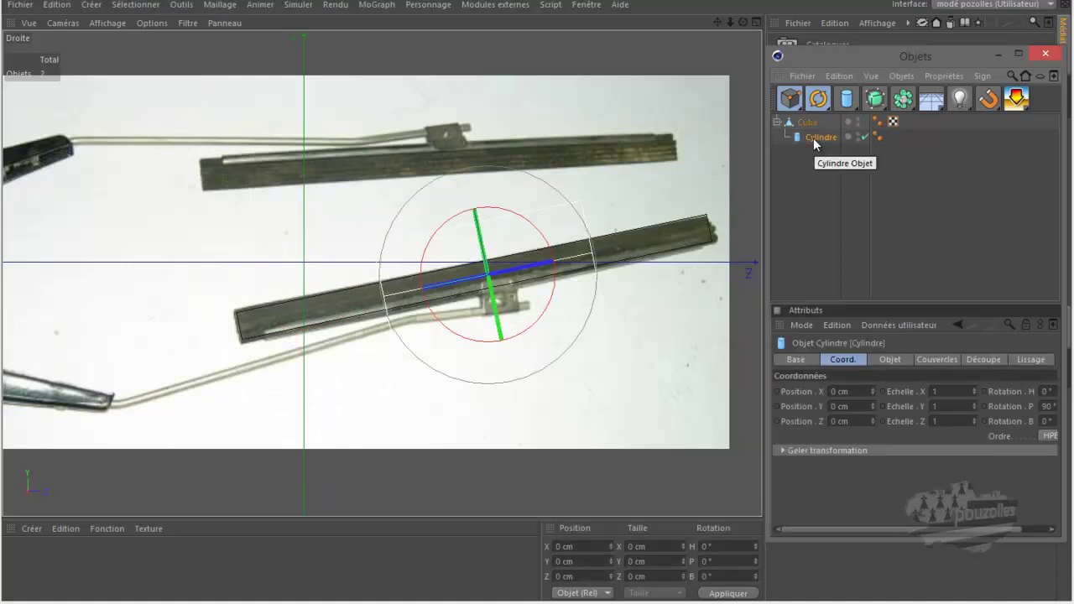
Step: Untick Couvercles to remove the cylinder's end caps
{"action": "left_click", "coordinate": [888, 359]}
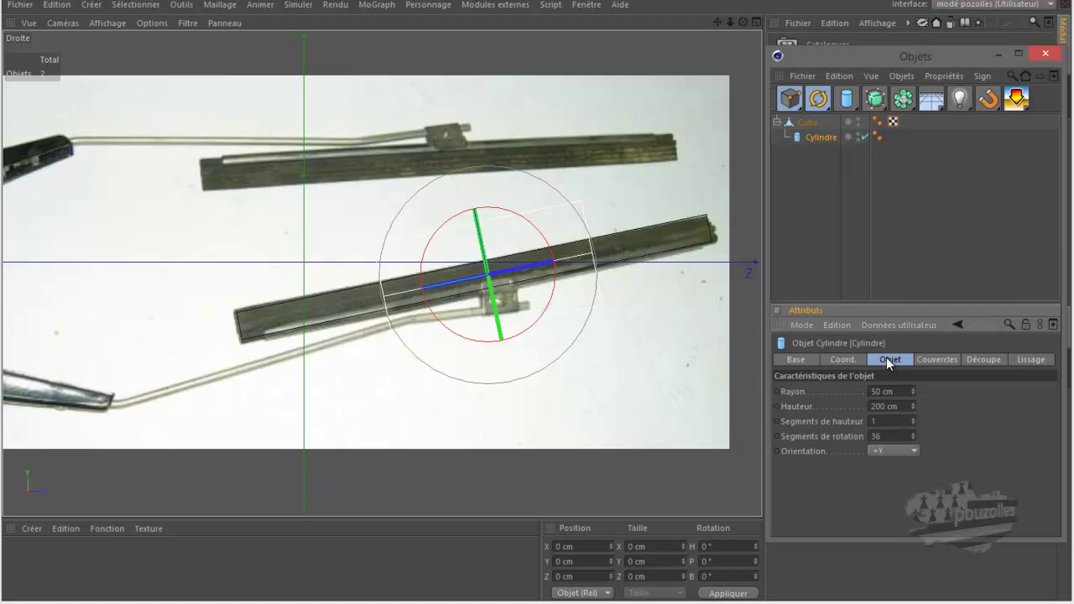
{"action": "left_click", "coordinate": [926, 362]}
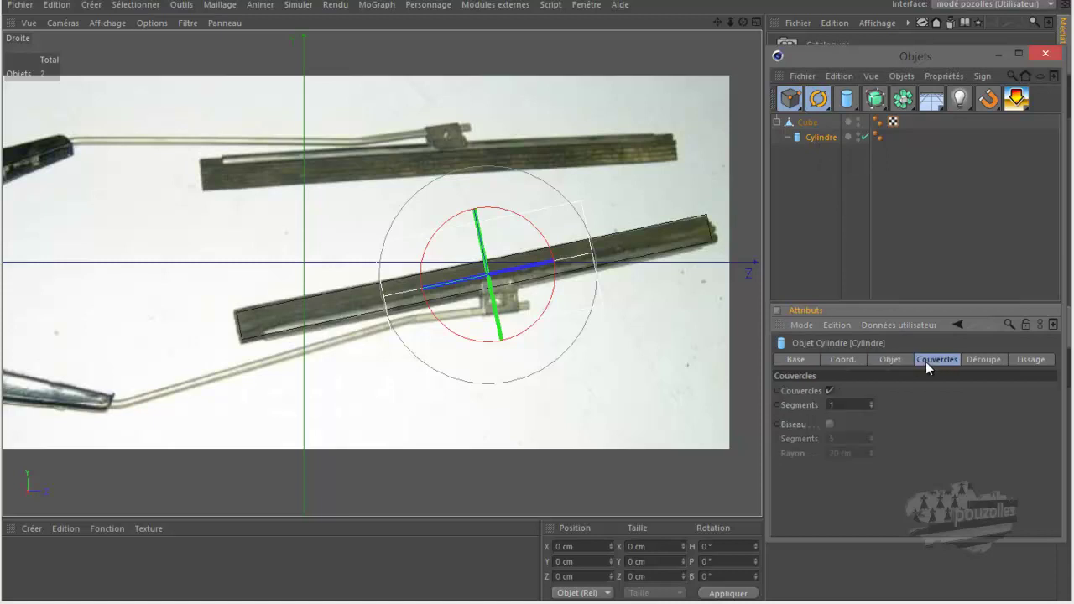
{"action": "left_click", "coordinate": [829, 391]}
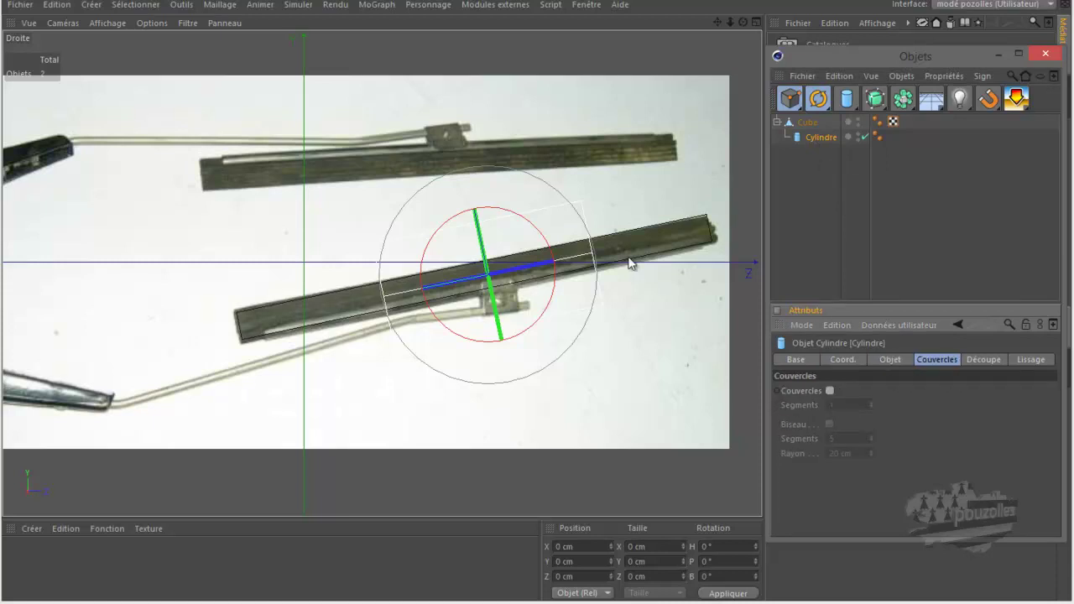
{"action": "left_click", "coordinate": [890, 358]}
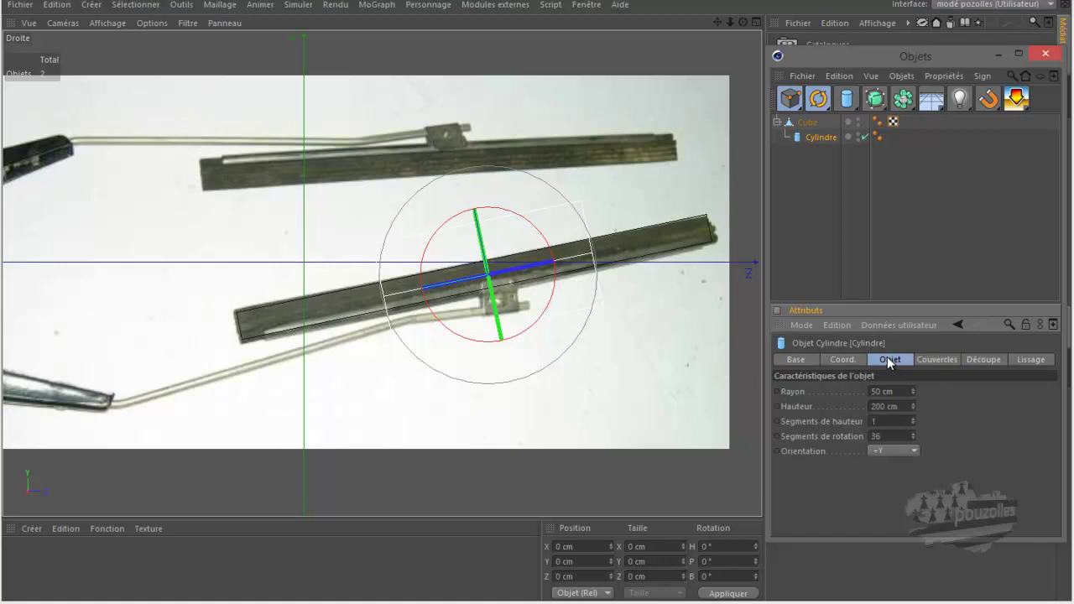
Step: Switch the display to wireframe and enlarge the perspective view around the cylinder
{"action": "left_click", "coordinate": [109, 24]}
{"action": "left_click", "coordinate": [118, 168]}
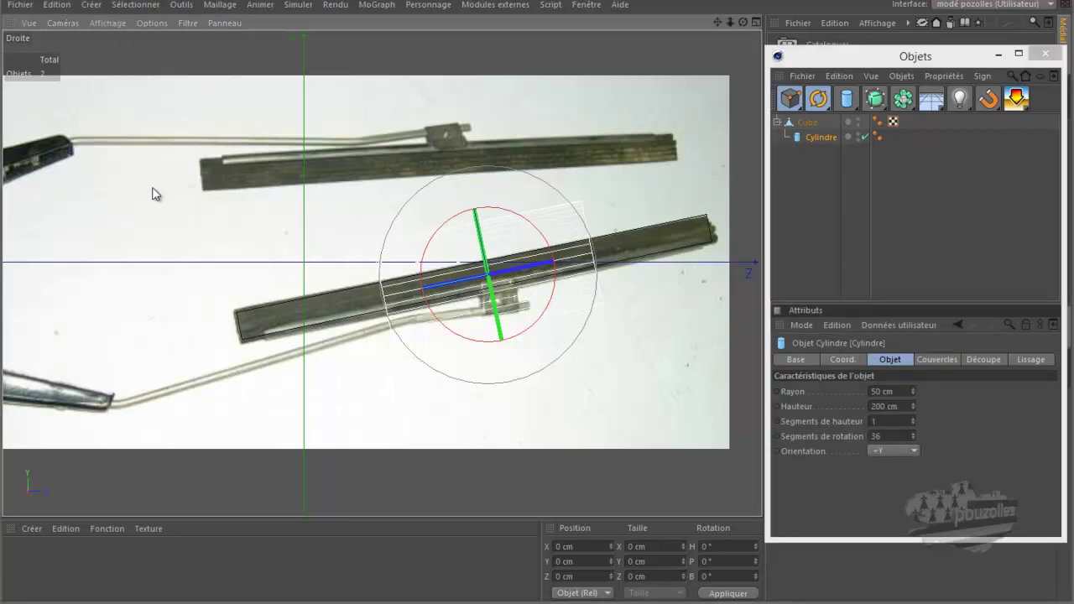
{"action": "scroll", "coordinate": [490, 302], "scroll_direction": "up", "scroll_amount": 2}
{"action": "scroll", "coordinate": [490, 302], "scroll_direction": "up", "scroll_amount": 2}
{"action": "scroll", "coordinate": [489, 302], "scroll_direction": "up", "scroll_amount": 2}
{"action": "scroll", "coordinate": [489, 303], "scroll_direction": "up", "scroll_amount": 2}
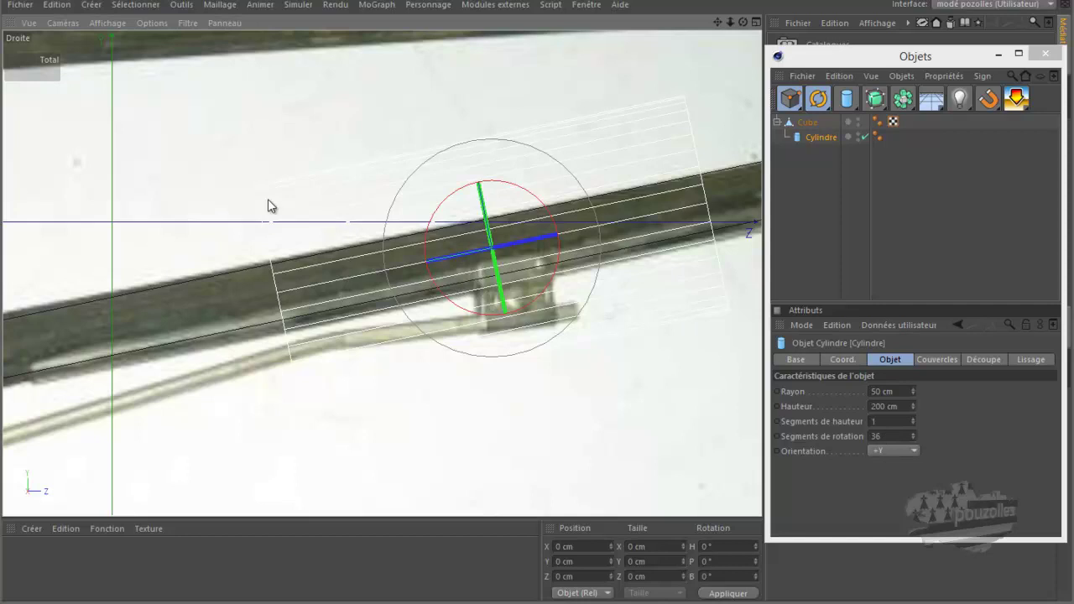
{"action": "middle_click", "coordinate": [373, 260]}
{"action": "middle_click", "coordinate": [226, 165]}
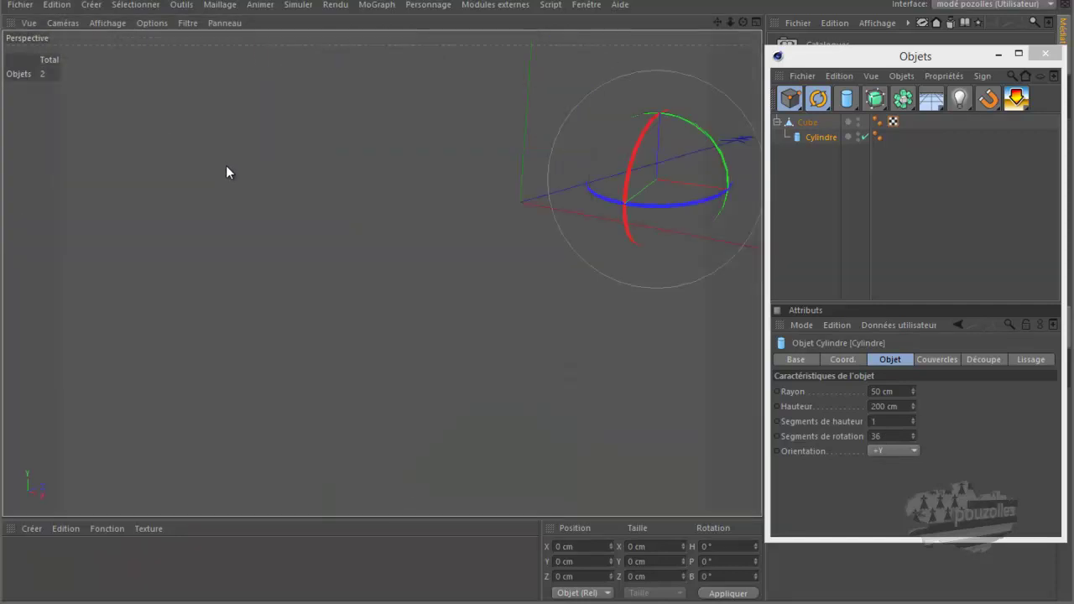
{"action": "scroll", "coordinate": [223, 169], "scroll_direction": "up", "scroll_amount": 2}
{"action": "scroll", "coordinate": [638, 161], "scroll_direction": "up", "scroll_amount": 3}
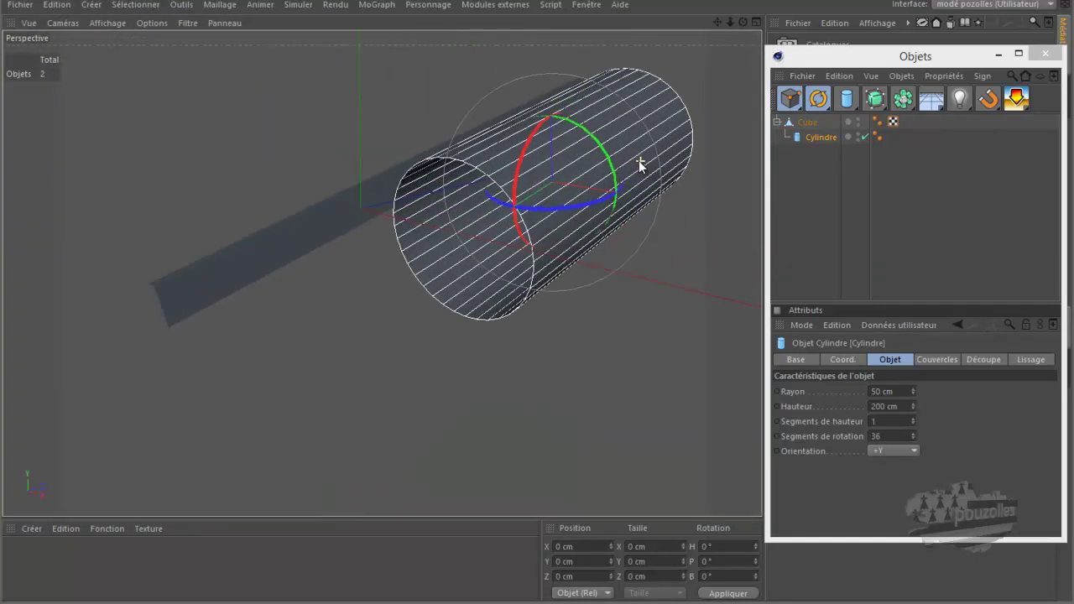
{"action": "scroll", "coordinate": [639, 161], "scroll_direction": "up", "scroll_amount": 2}
{"action": "scroll", "coordinate": [588, 166], "scroll_direction": "up", "scroll_amount": 2}
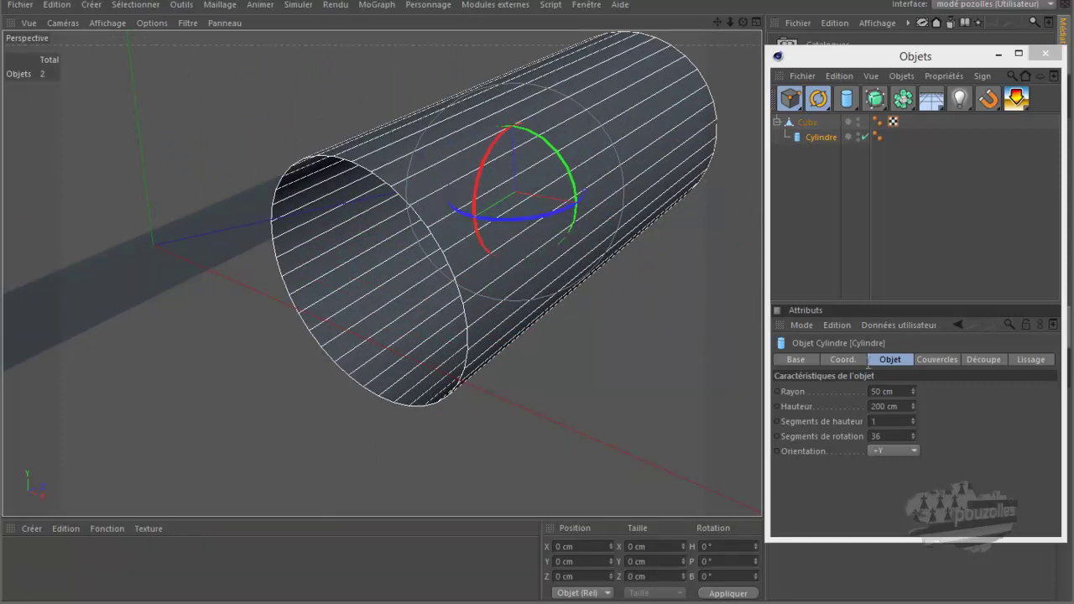
Step: Check the cylinder with 8 rotation segments in preview renders from several angles
{"action": "left_click", "coordinate": [889, 438]}
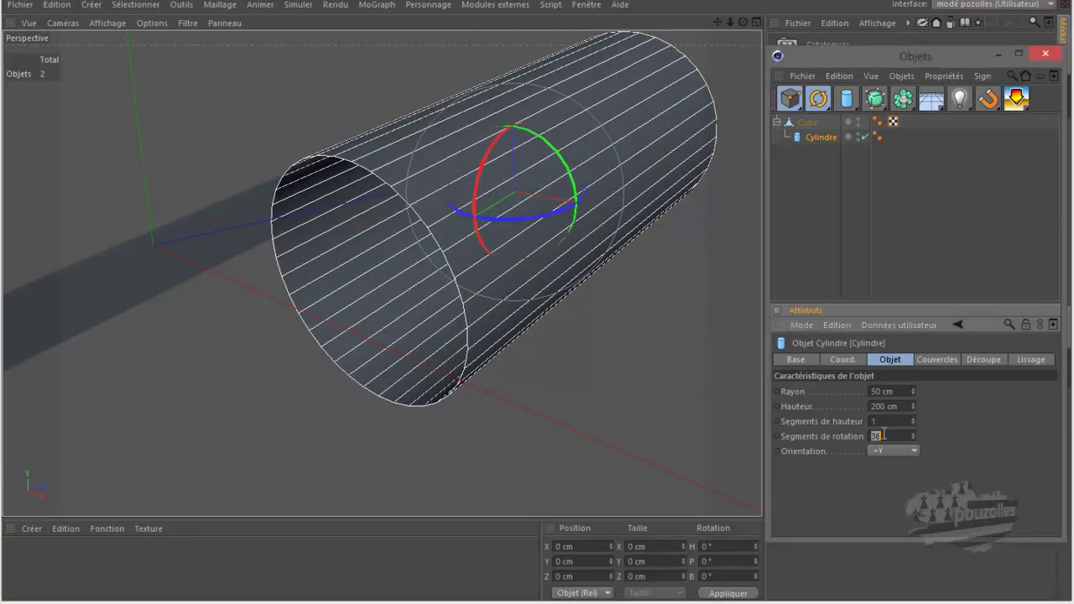
{"action": "type", "text": "8"}
{"action": "key", "text": "Return"}
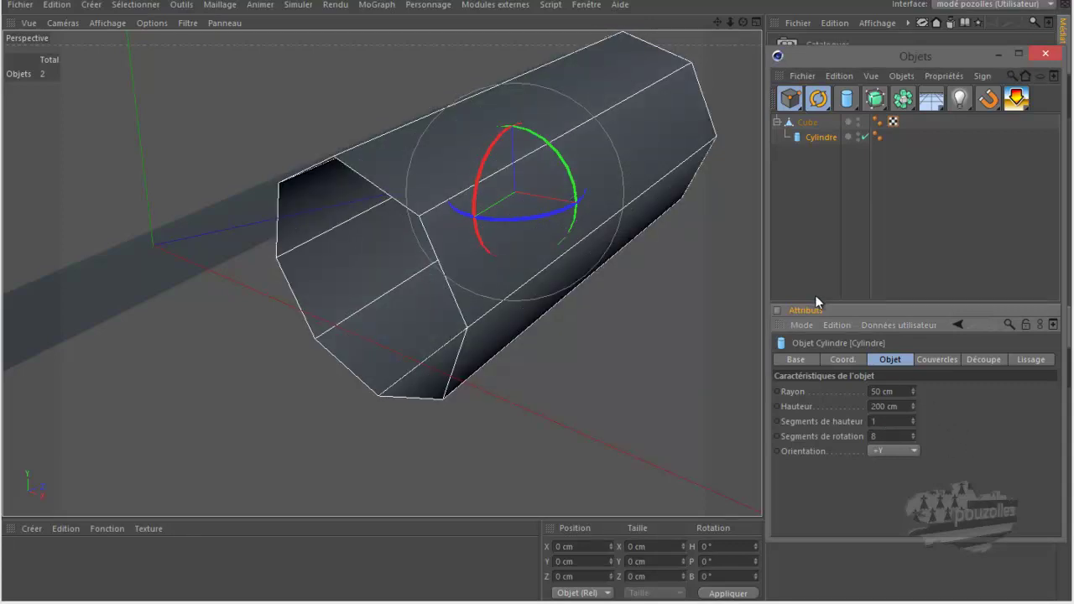
{"action": "key", "text": "ctrl+r"}
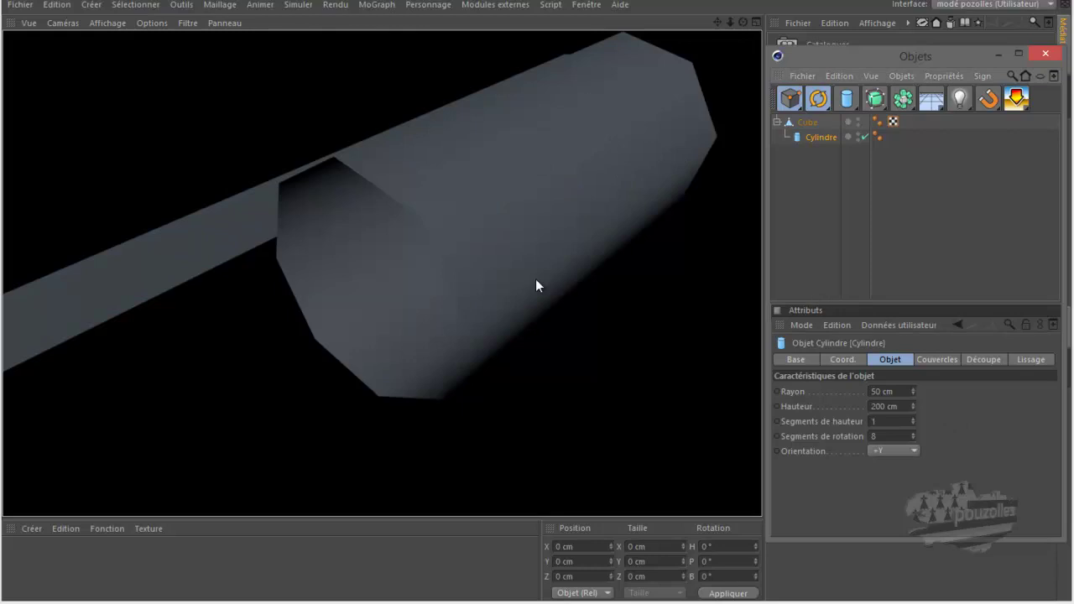
{"action": "scroll", "coordinate": [535, 285], "scroll_direction": "down", "scroll_amount": 2}
{"action": "scroll", "coordinate": [533, 286], "scroll_direction": "down", "scroll_amount": 2}
{"action": "scroll", "coordinate": [532, 288], "scroll_direction": "down", "scroll_amount": 2}
{"action": "scroll", "coordinate": [532, 288], "scroll_direction": "down", "scroll_amount": 2}
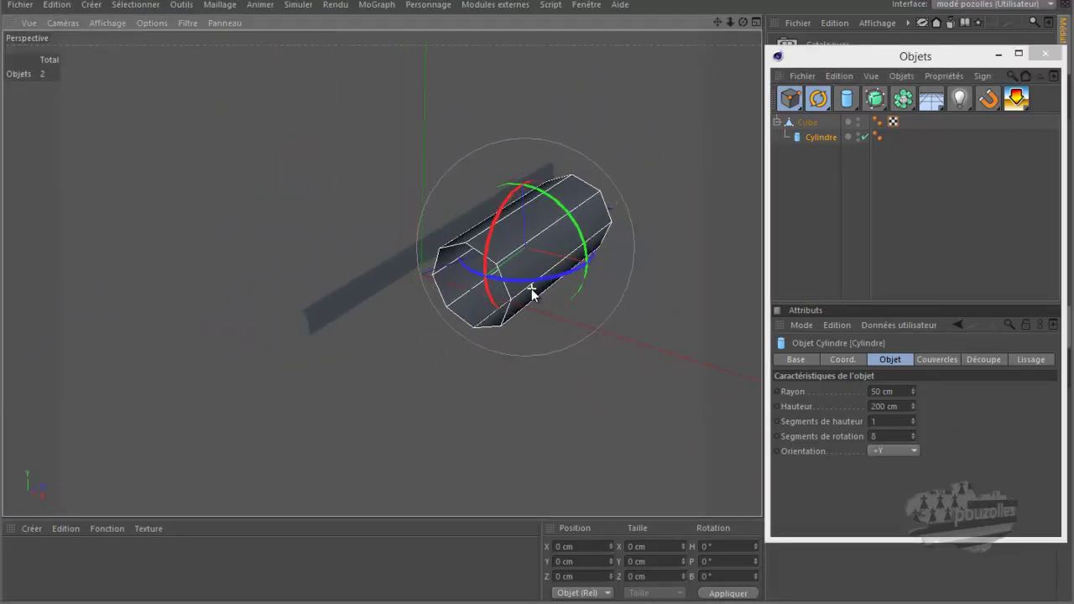
{"action": "left_click_drag", "start_coordinate": [532, 288], "coordinate": [546, 387]}
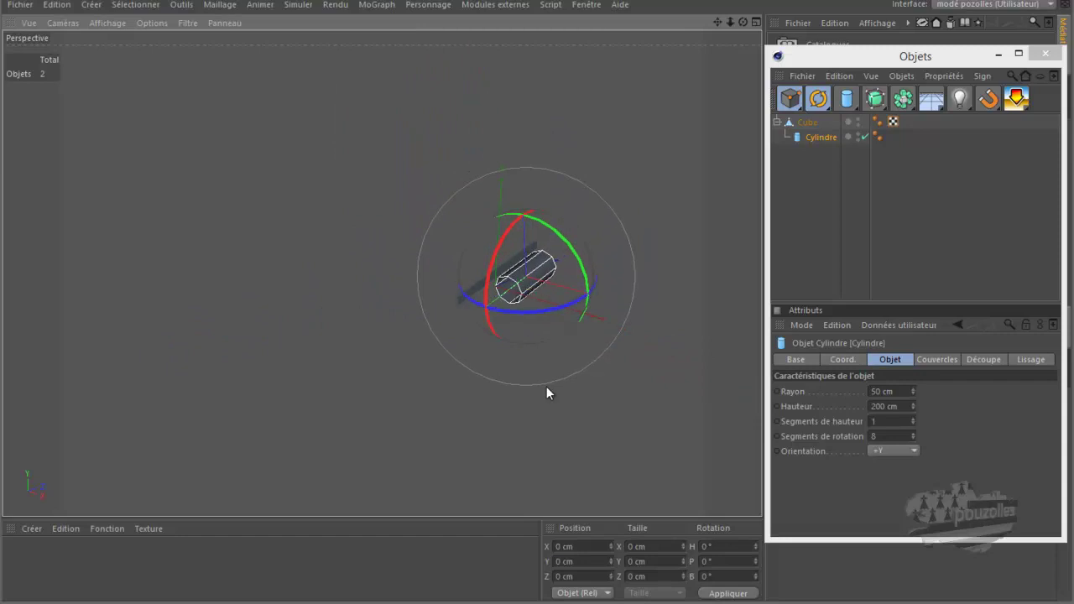
{"action": "key", "text": "ctrl+r"}
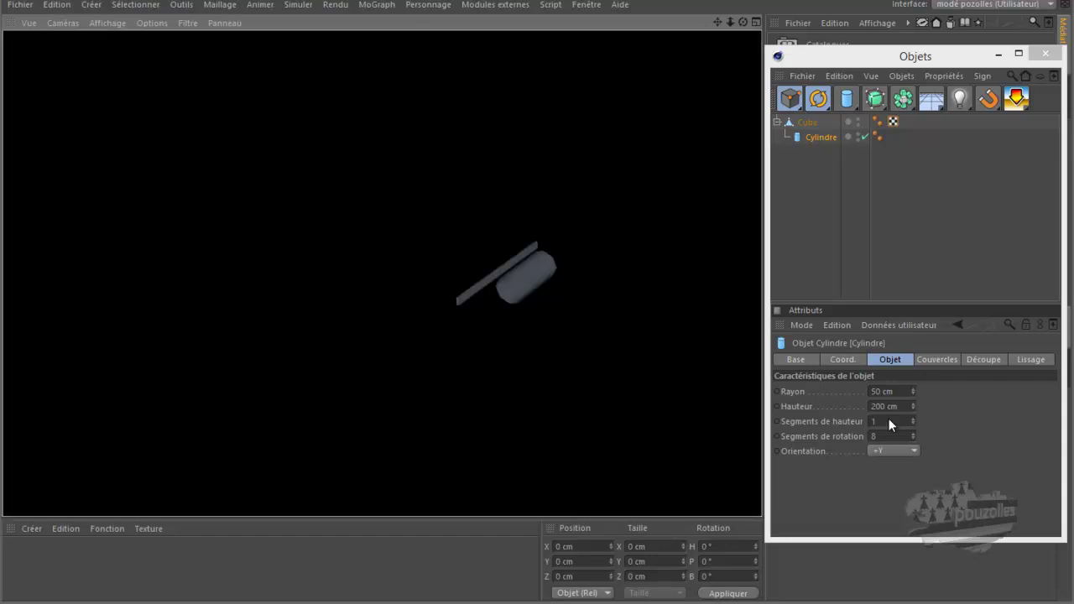
Step: Raise the cylinder's rotation segments to 12, preview the result, and restore four views
{"action": "left_click", "coordinate": [874, 437]}
{"action": "type", "text": "1"}
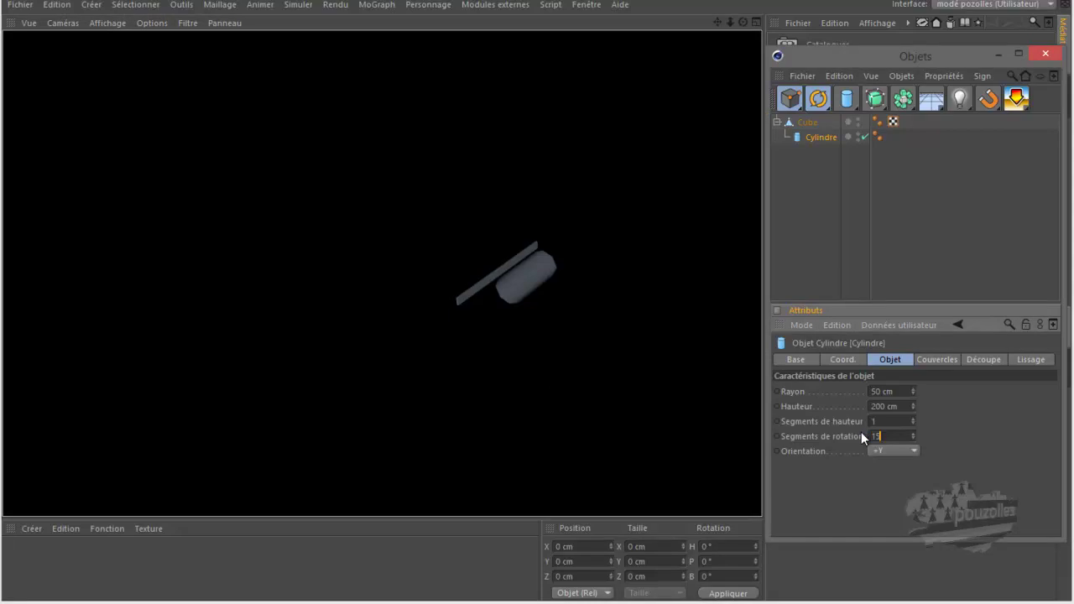
{"action": "type", "text": "2"}
{"action": "key", "text": "Return"}
{"action": "scroll", "coordinate": [532, 291], "scroll_direction": "up", "scroll_amount": 3}
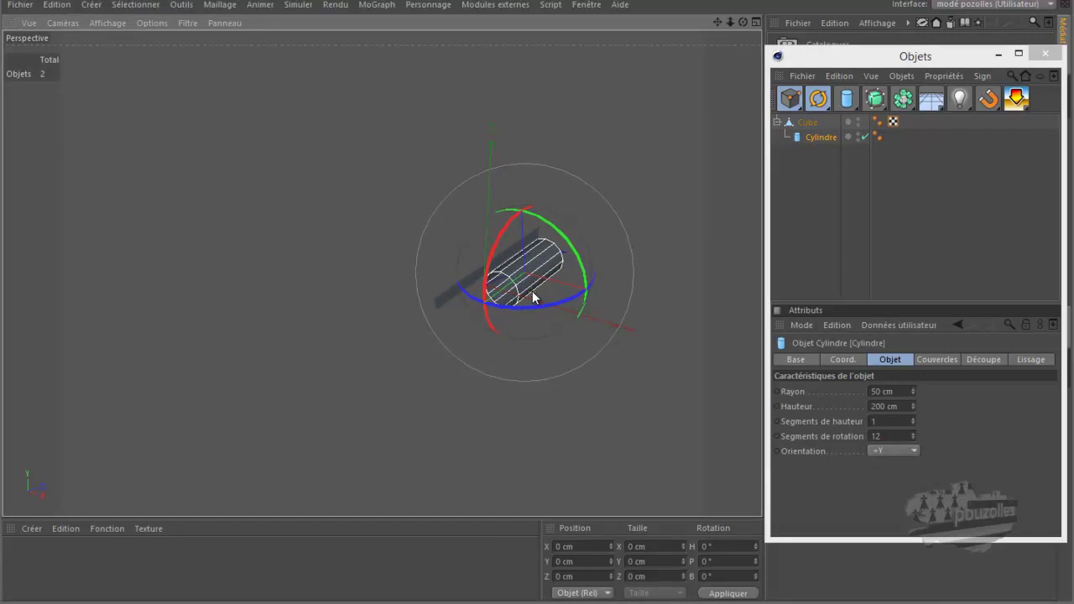
{"action": "key", "text": "ctrl+r"}
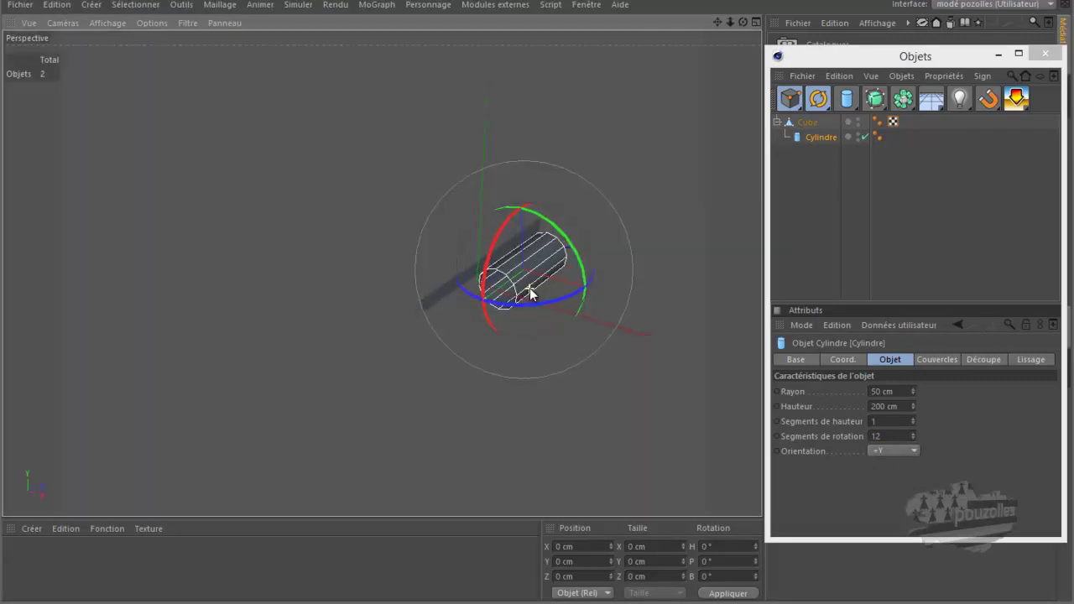
{"action": "middle_click", "coordinate": [529, 288]}
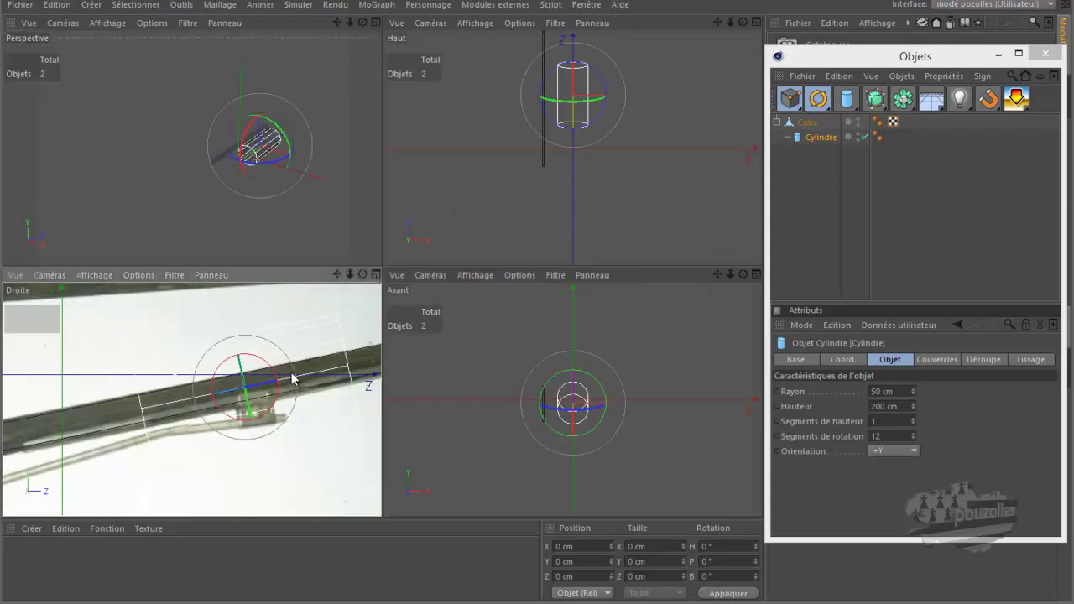
Step: In the maximised right view, make the cylinder editable and brush-select the points at both ends
{"action": "middle_click", "coordinate": [291, 377]}
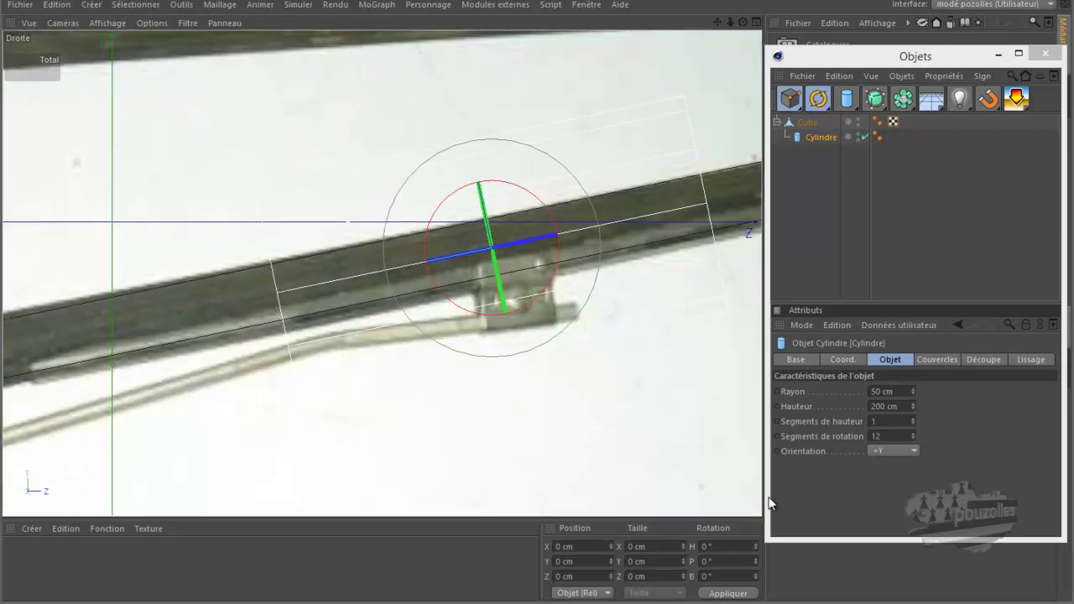
{"action": "key", "text": "c"}
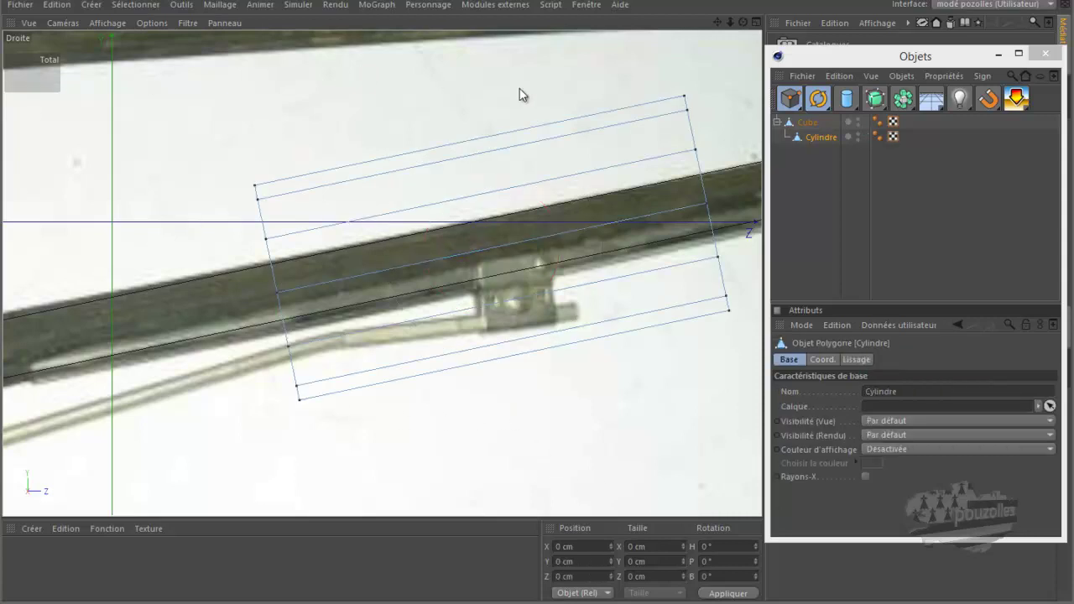
{"action": "left_click", "coordinate": [818, 99]}
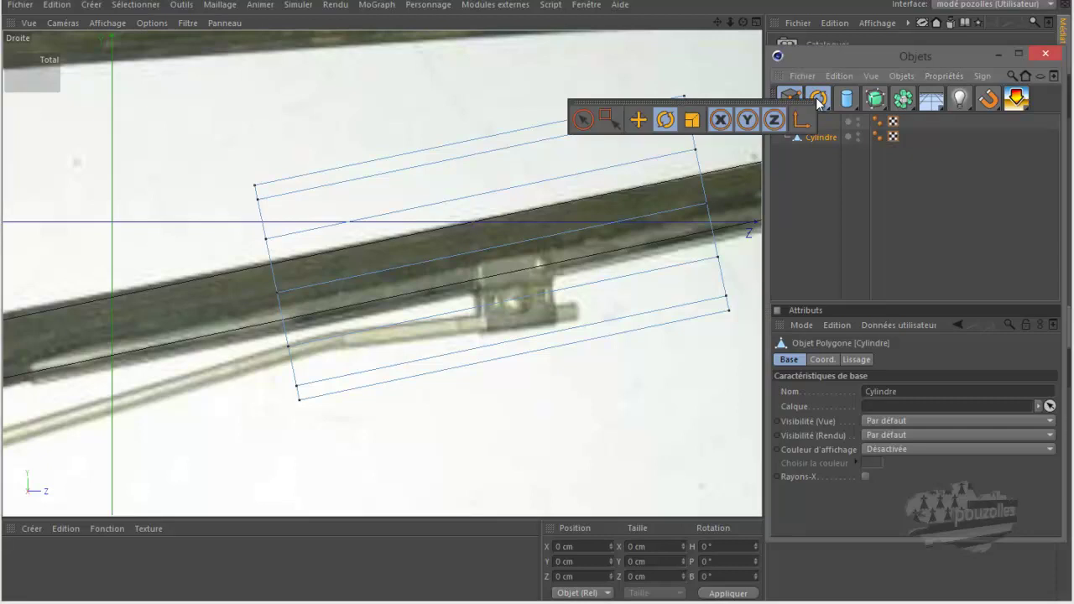
{"action": "left_click", "coordinate": [582, 121]}
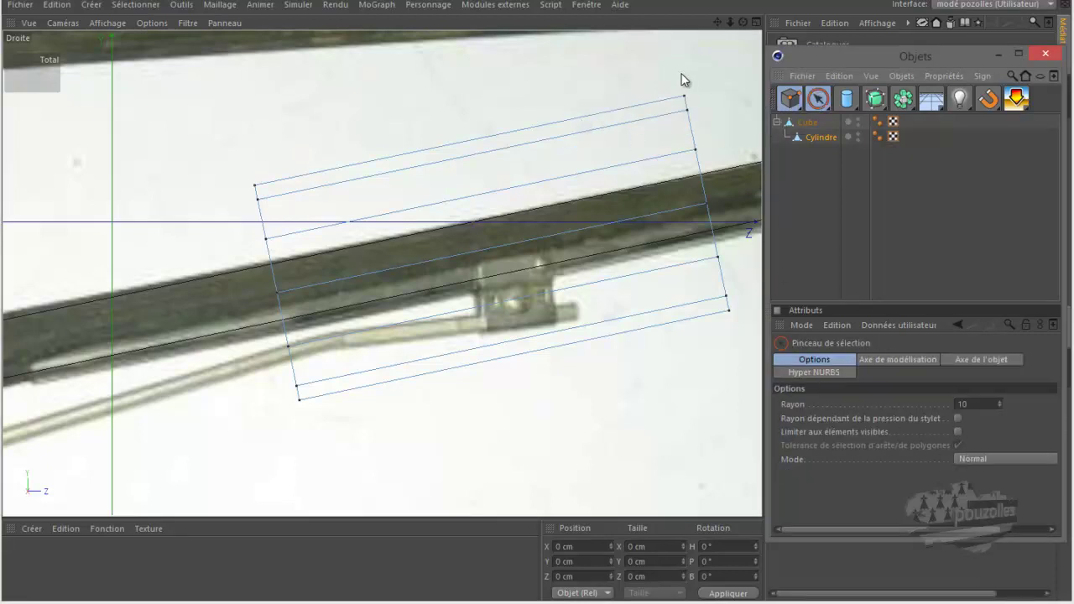
{"action": "left_click_drag", "start_coordinate": [684, 94], "coordinate": [727, 324]}
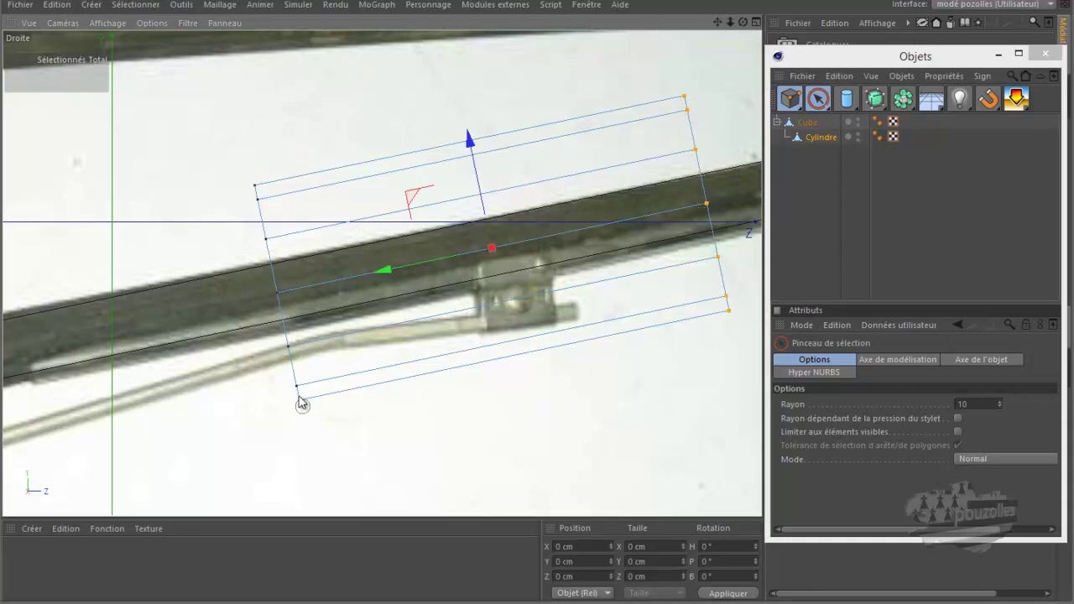
{"action": "left_click_drag", "start_coordinate": [303, 409], "coordinate": [281, 277]}
{"action": "left_click_drag", "start_coordinate": [261, 214], "coordinate": [277, 280]}
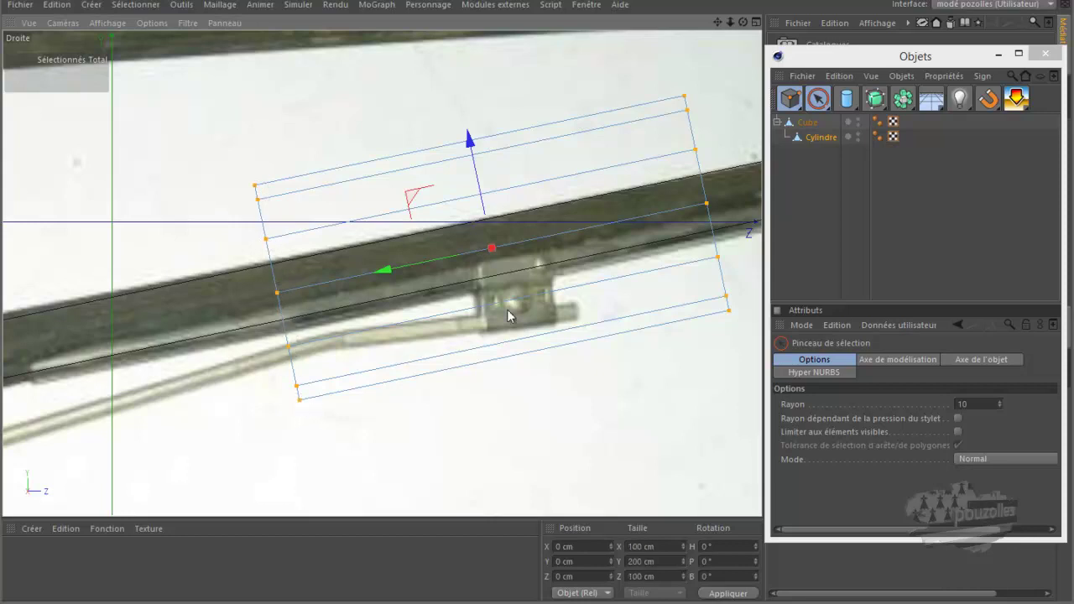
{"action": "left_click", "coordinate": [818, 101]}
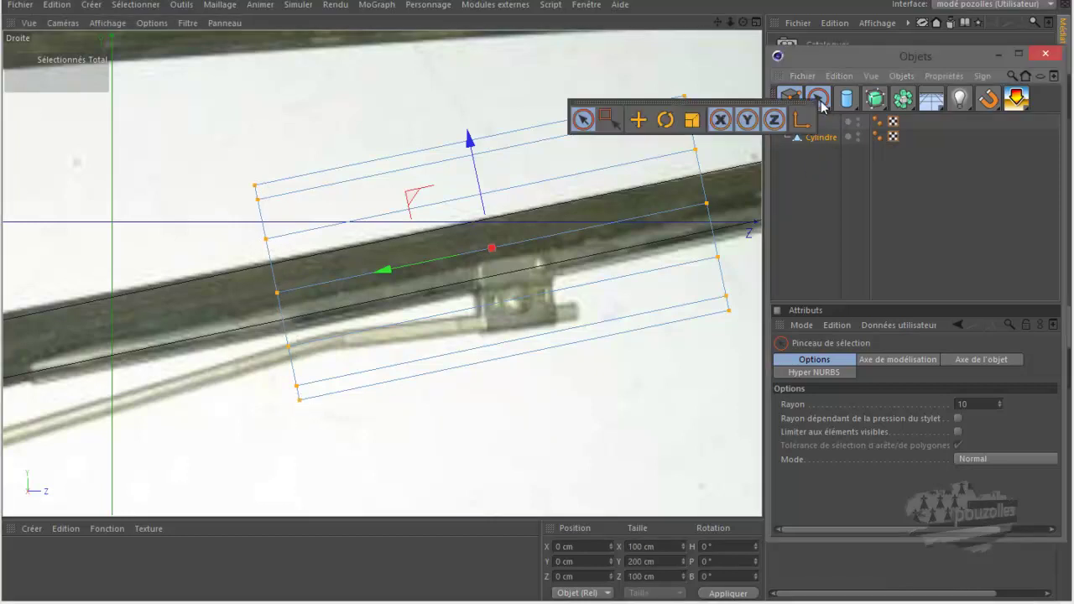
Step: Shrink the selected Cube slightly, then browse the primitive, generator and light object palettes
{"action": "left_click", "coordinate": [691, 117]}
{"action": "mouse_move", "coordinate": [277, 137]}
{"action": "left_mouse_down"}
{"action": "mouse_move", "coordinate": [203, 191]}
{"action": "mouse_move", "coordinate": [270, 168]}
{"action": "left_mouse_up"}
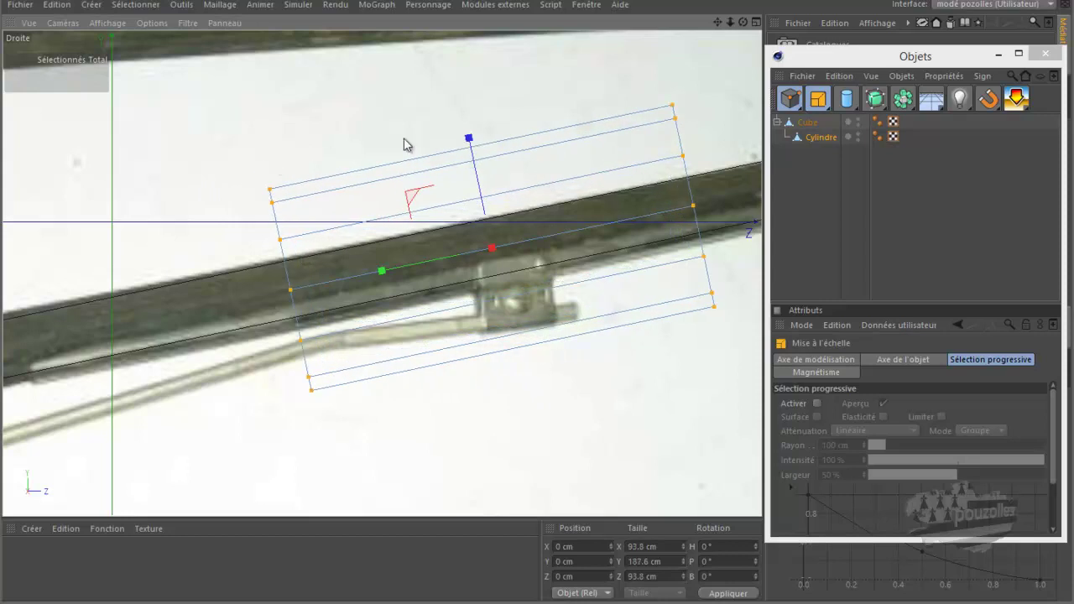
{"action": "left_click", "coordinate": [820, 103]}
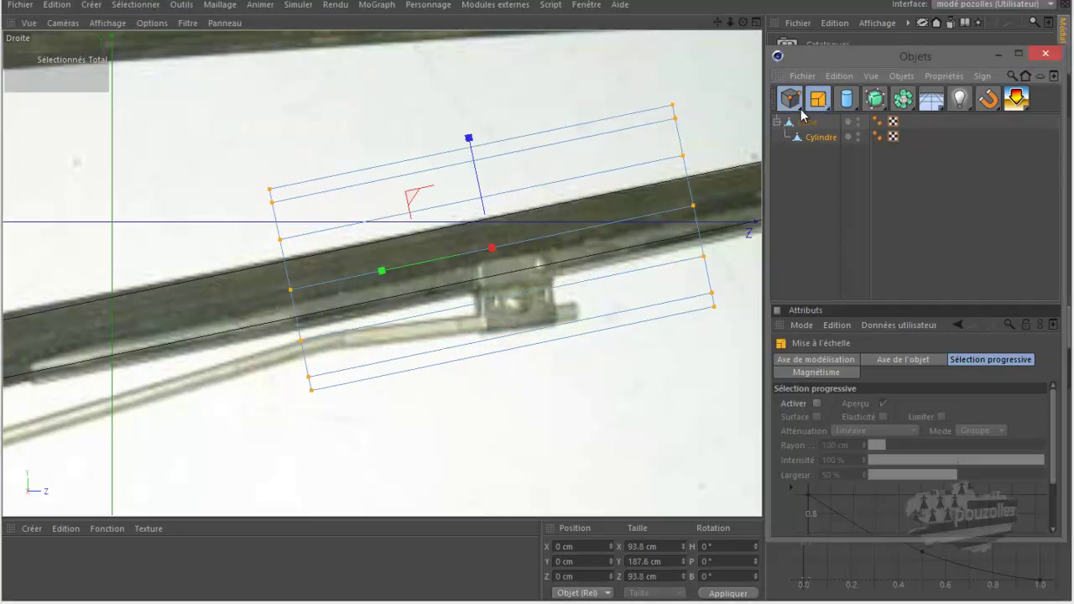
{"action": "left_click", "coordinate": [799, 107]}
{"action": "left_click", "coordinate": [859, 107]}
{"action": "left_click", "coordinate": [875, 101]}
{"action": "left_click", "coordinate": [969, 106]}
{"action": "left_click", "coordinate": [799, 107]}
Step: Browse the transform, subdivision, deformer and snapping menus without adding anything, then deselect everything
{"action": "left_click", "coordinate": [830, 116]}
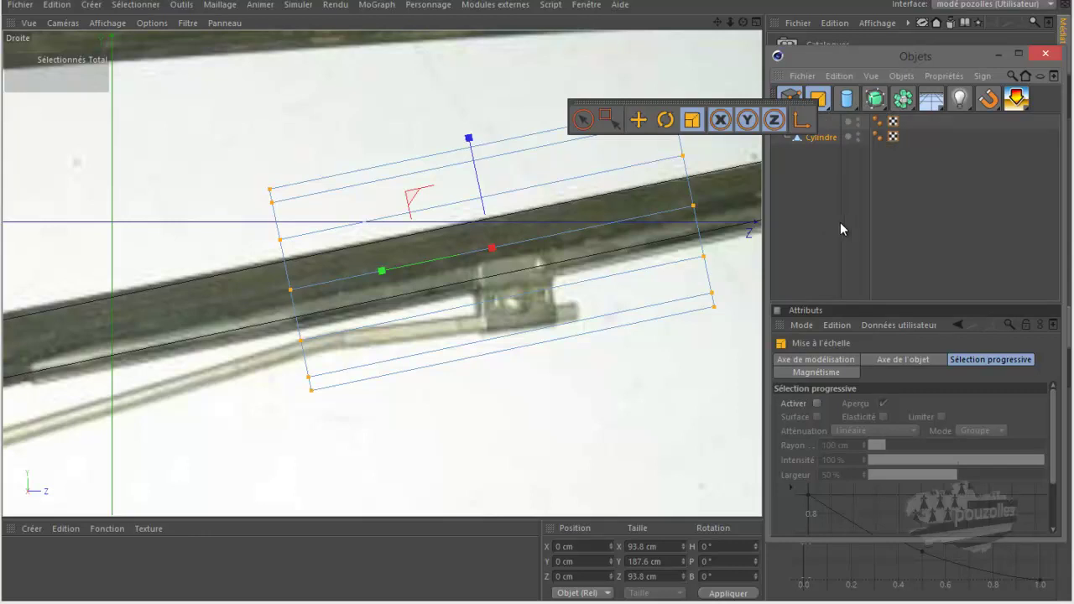
{"action": "left_click", "coordinate": [849, 100]}
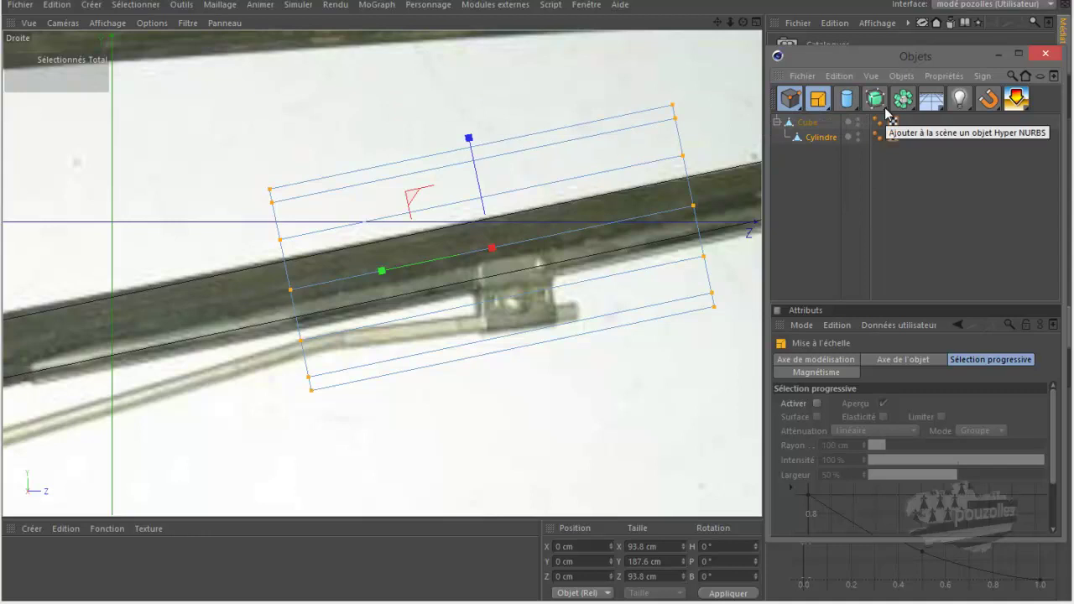
{"action": "left_click", "coordinate": [885, 109]}
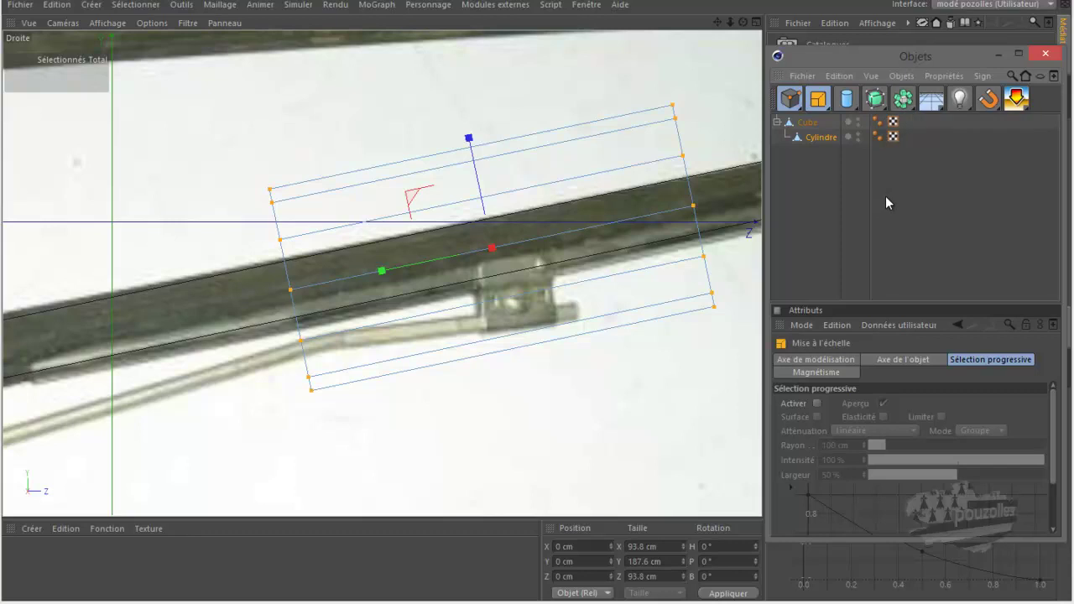
{"action": "left_click", "coordinate": [1027, 110]}
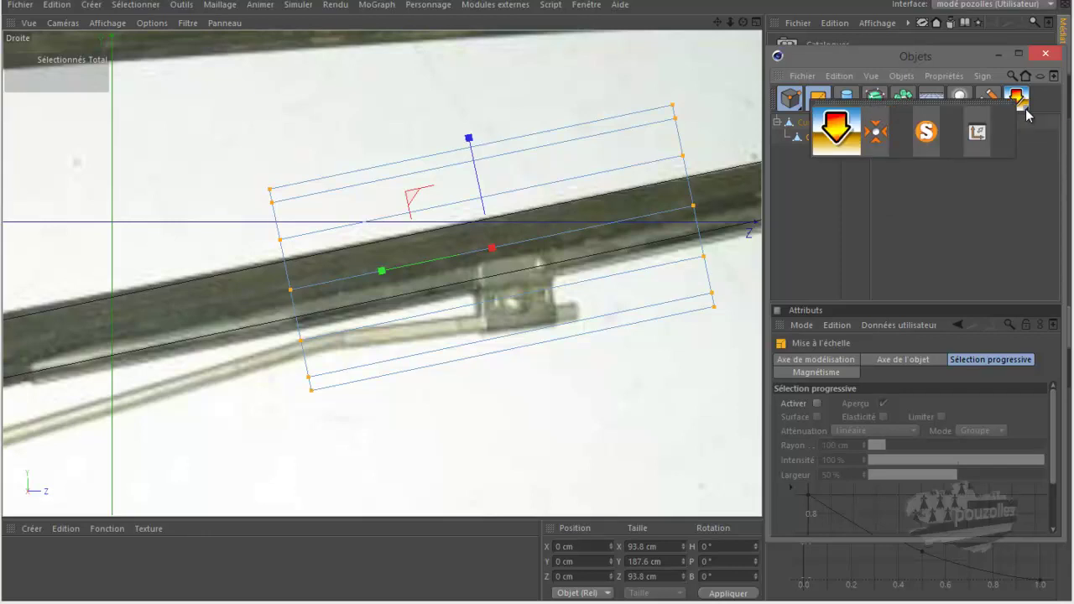
{"action": "left_click", "coordinate": [1029, 115]}
{"action": "left_click", "coordinate": [998, 112]}
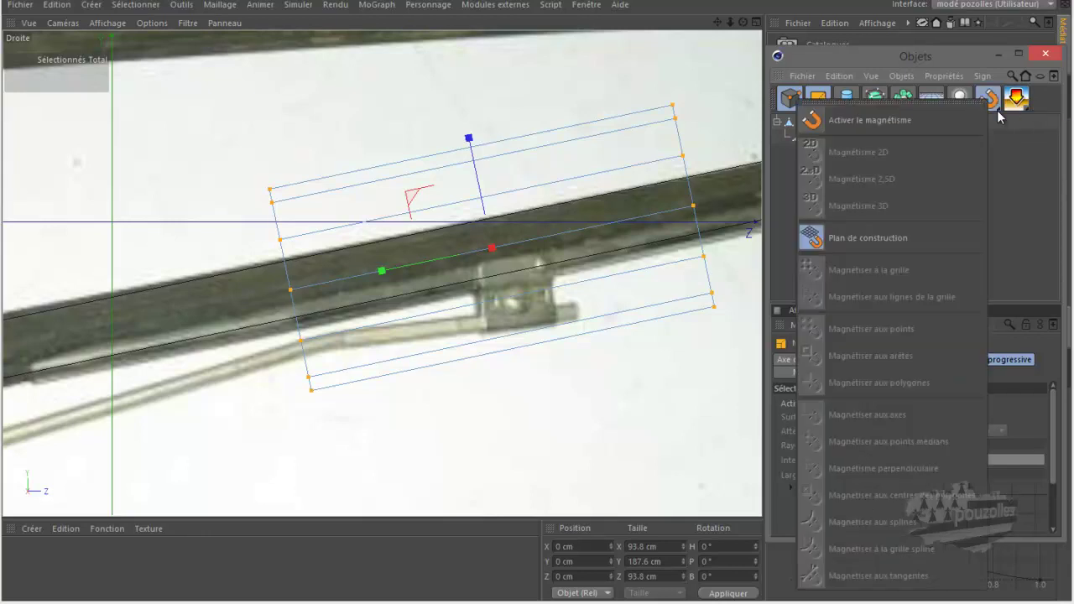
{"action": "left_click", "coordinate": [984, 155]}
{"action": "left_click", "coordinate": [978, 166]}
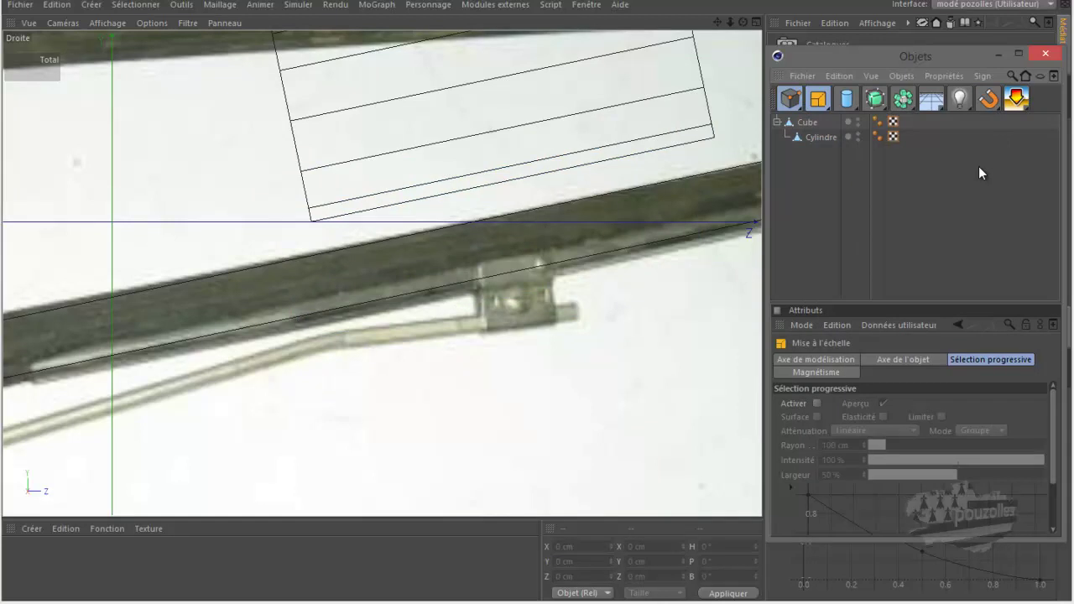
Step: Scale Cylindre down to a small block about 14.7 × 29.5 × 14.7 cm
{"action": "scroll", "coordinate": [434, 315], "scroll_direction": "down", "scroll_amount": 3}
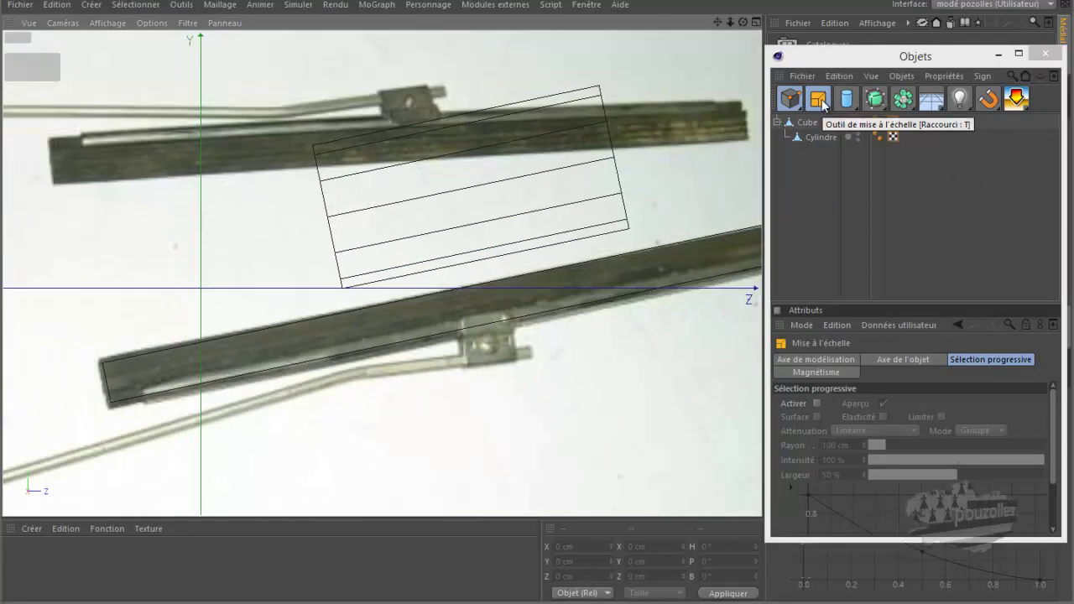
{"action": "left_click", "coordinate": [818, 135]}
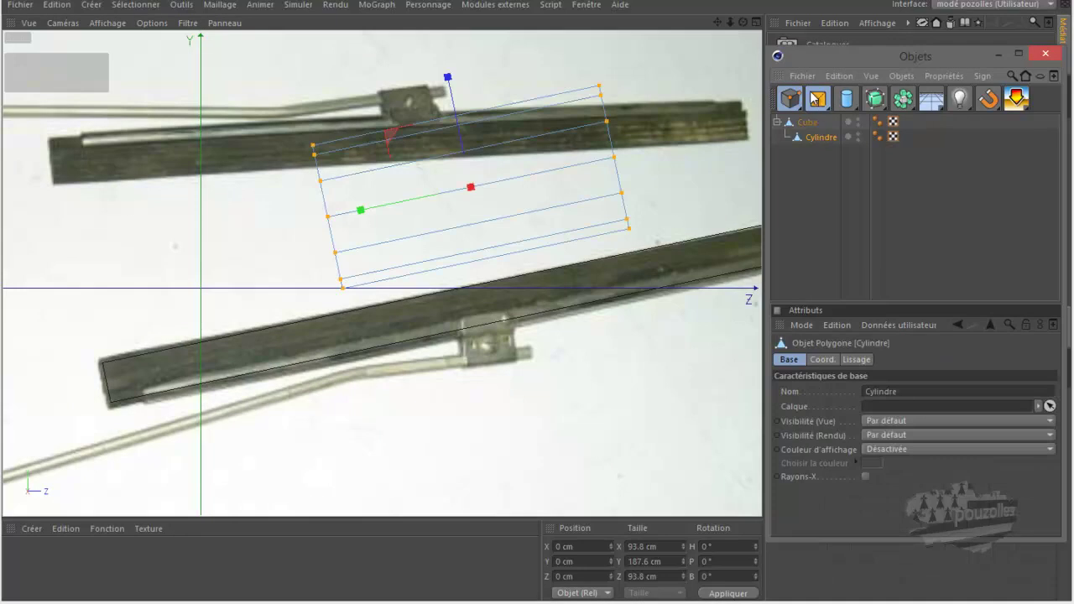
{"action": "mouse_move", "coordinate": [232, 130]}
{"action": "left_mouse_down"}
{"action": "mouse_move", "coordinate": [101, 302]}
{"action": "mouse_move", "coordinate": [536, 298]}
{"action": "mouse_move", "coordinate": [512, 277]}
{"action": "left_mouse_up"}
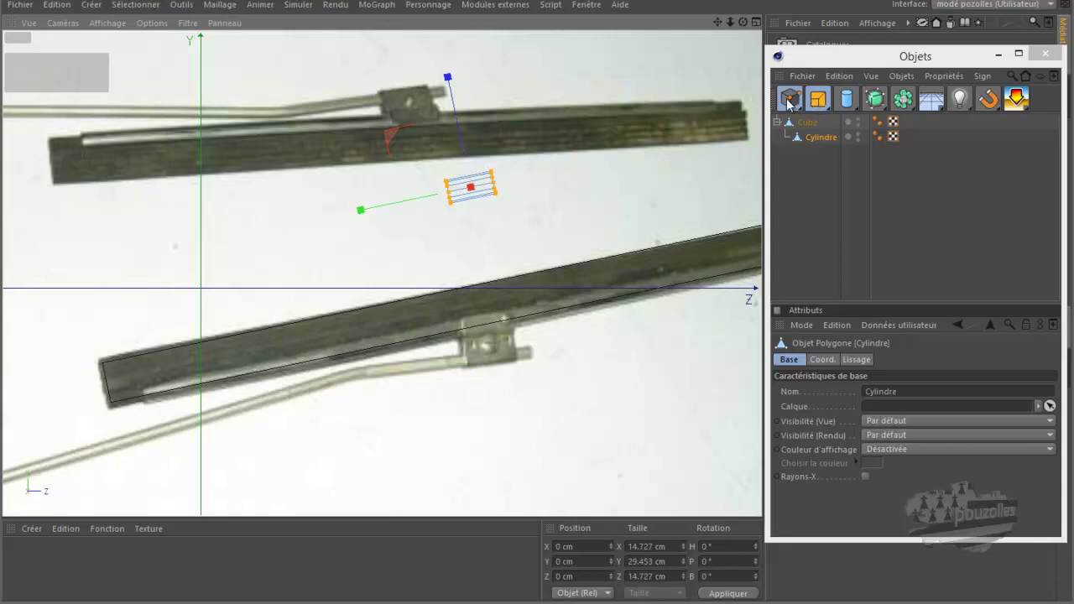
{"action": "left_click", "coordinate": [816, 102]}
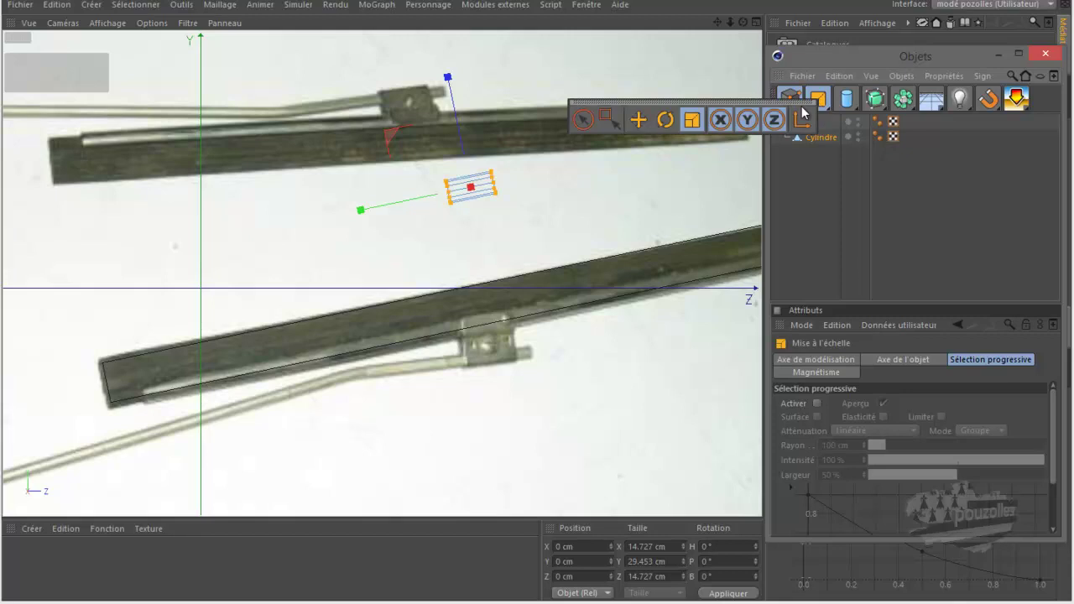
Step: Move the small block down onto the lower blade
{"action": "left_click", "coordinate": [638, 121]}
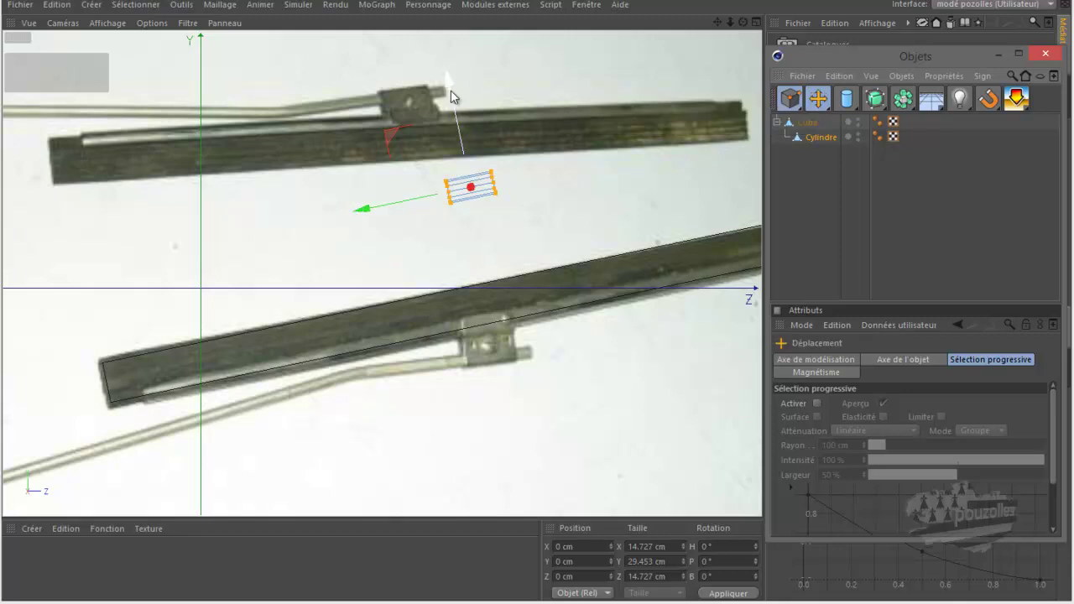
{"action": "left_click_drag", "start_coordinate": [447, 86], "coordinate": [475, 216]}
{"action": "scroll", "coordinate": [527, 329], "scroll_direction": "up", "scroll_amount": 2}
{"action": "scroll", "coordinate": [527, 329], "scroll_direction": "up", "scroll_amount": 2}
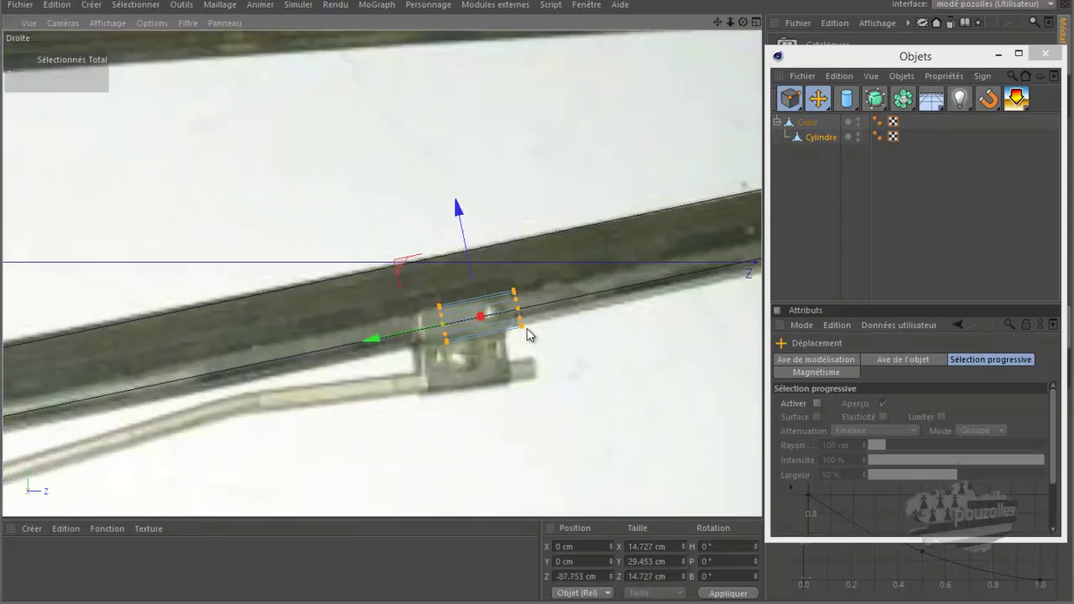
{"action": "scroll", "coordinate": [587, 322], "scroll_direction": "down", "scroll_amount": 3}
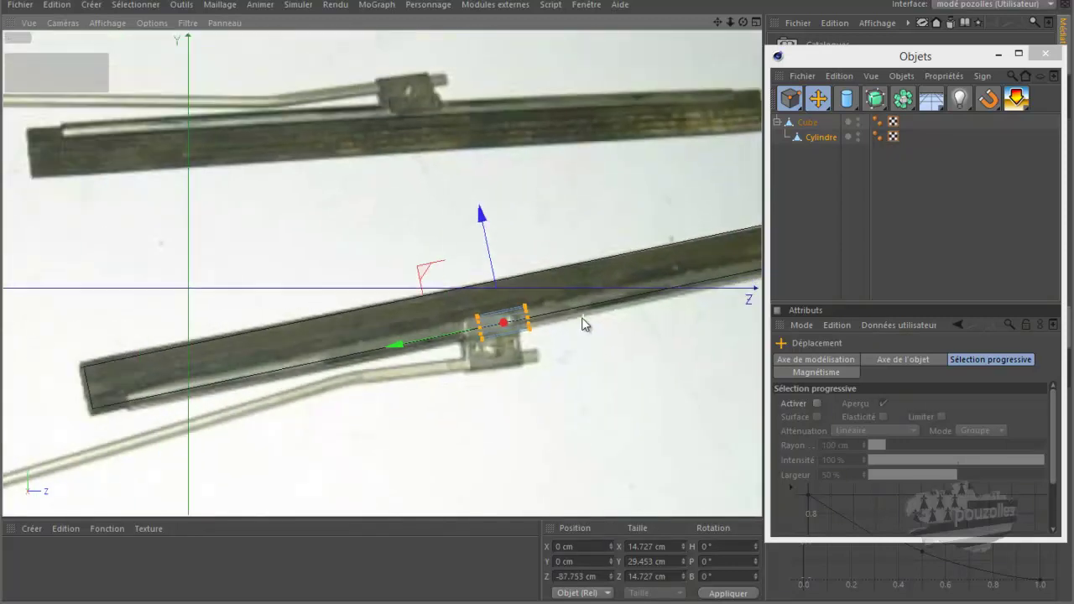
Step: Stretch the block along the blade to about 377 cm long
{"action": "left_click", "coordinate": [819, 99]}
{"action": "left_click", "coordinate": [693, 120]}
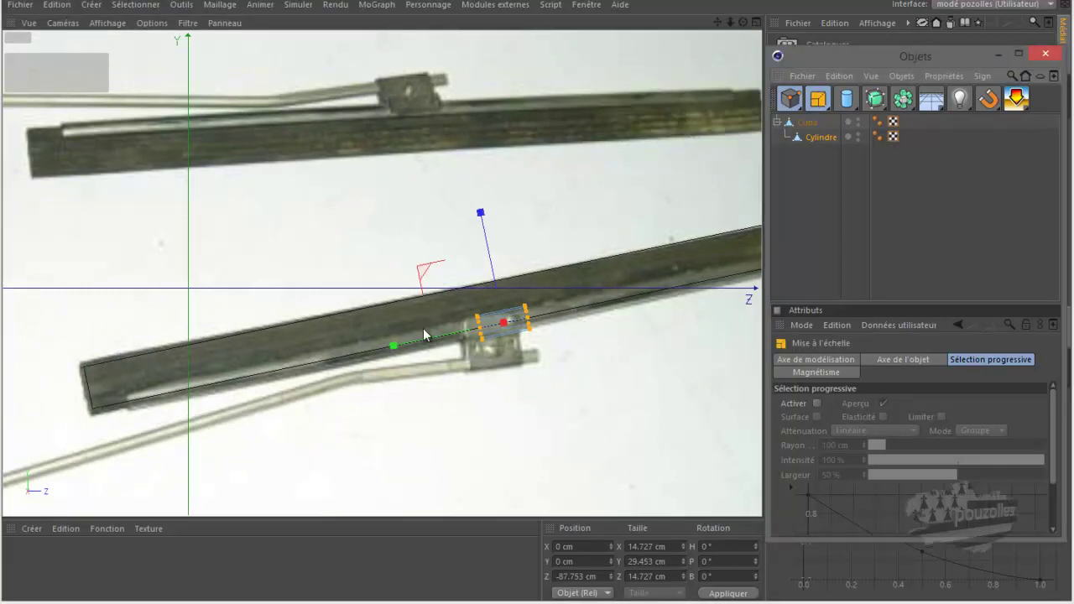
{"action": "left_click_drag", "start_coordinate": [394, 347], "coordinate": [536, 294]}
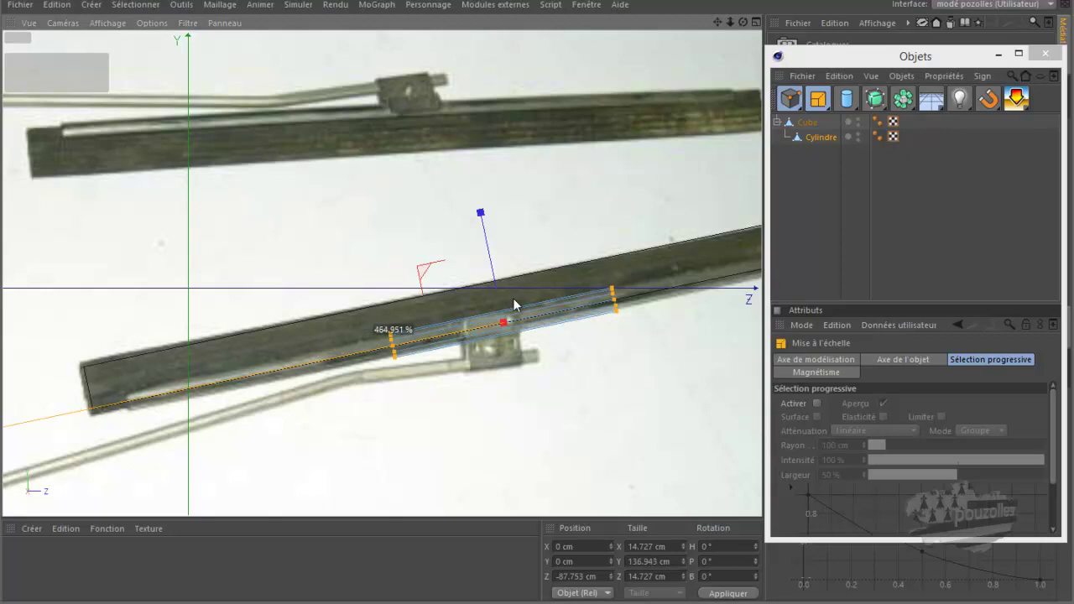
{"action": "left_click_drag", "start_coordinate": [431, 224], "coordinate": [316, 286]}
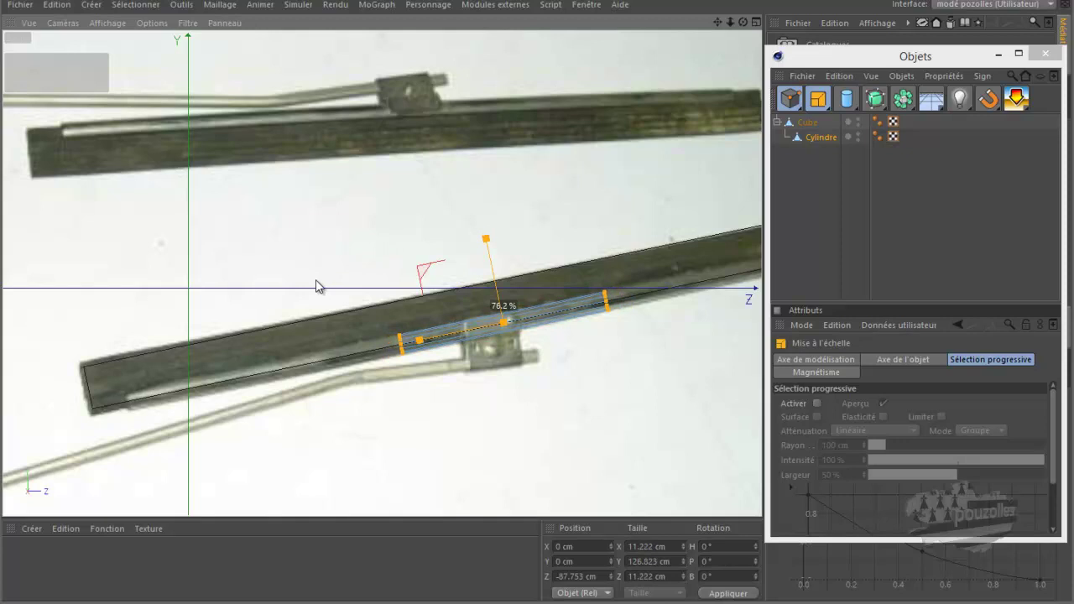
{"action": "scroll", "coordinate": [503, 316], "scroll_direction": "down", "scroll_amount": 3}
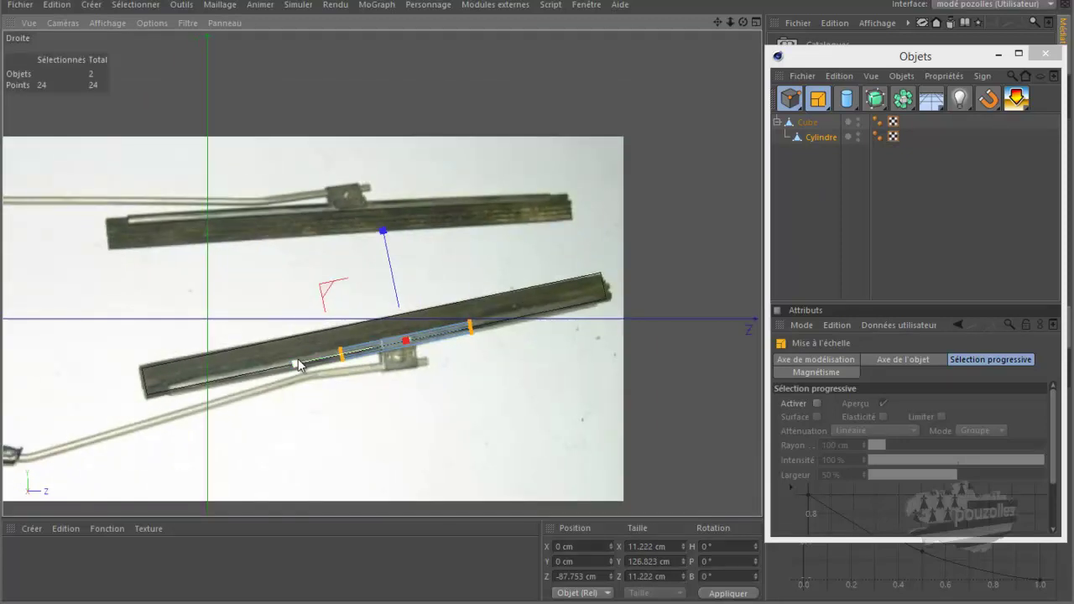
{"action": "left_click_drag", "start_coordinate": [298, 362], "coordinate": [102, 451]}
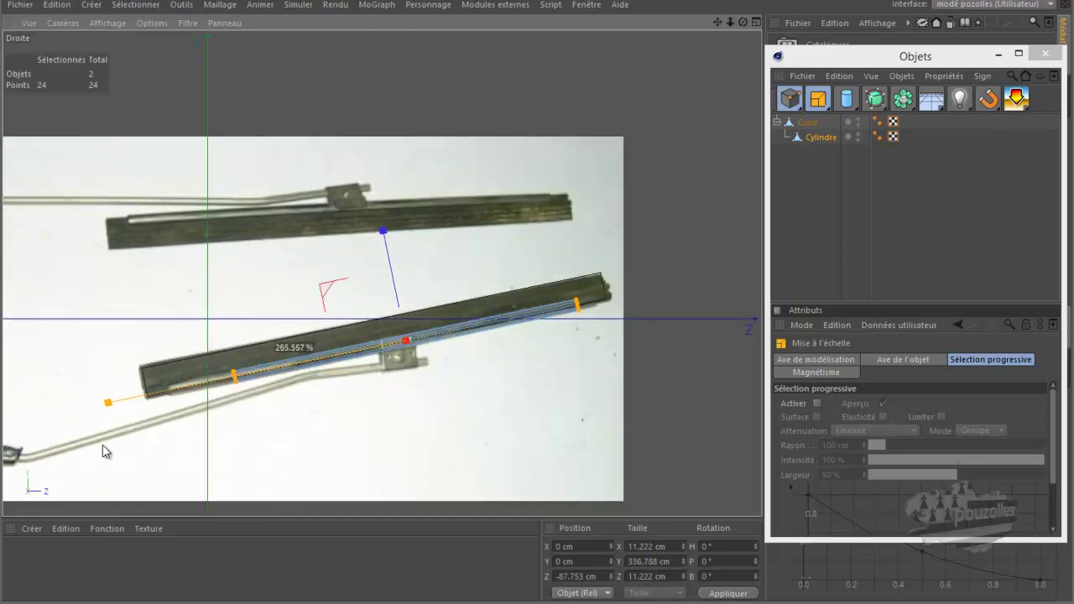
{"action": "left_click_drag", "start_coordinate": [103, 450], "coordinate": [134, 457]}
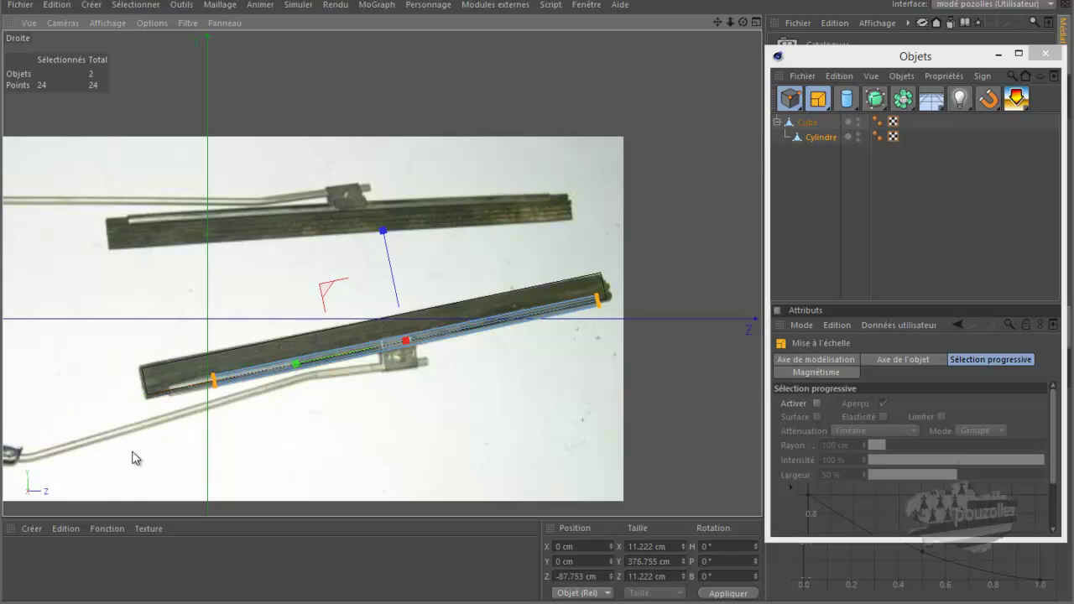
Step: Box-select the points at the block's left end and push them further along the blade
{"action": "key", "text": "v"}
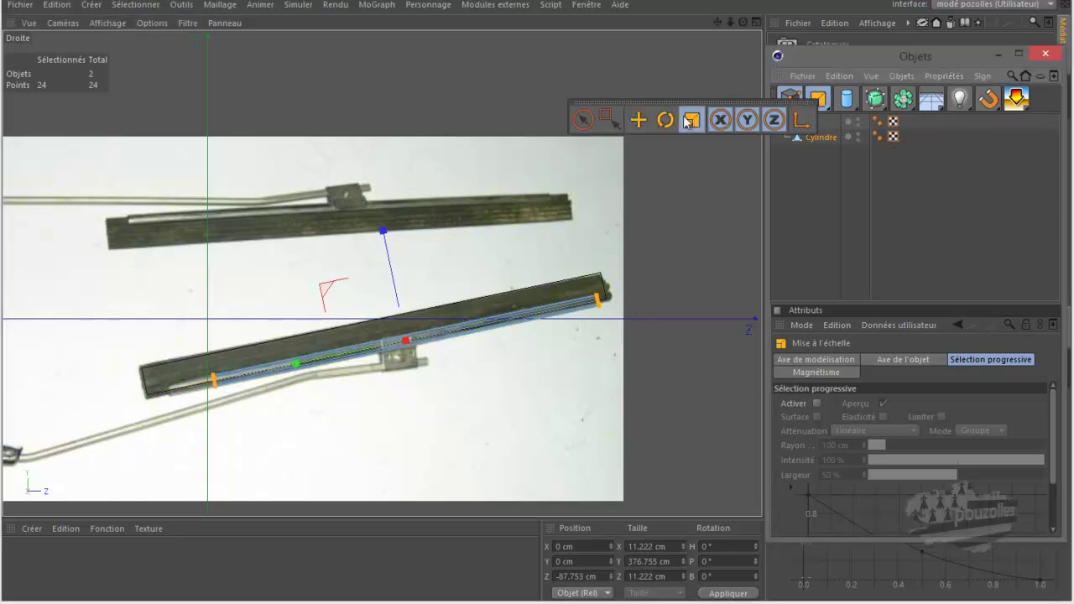
{"action": "left_click", "coordinate": [612, 123]}
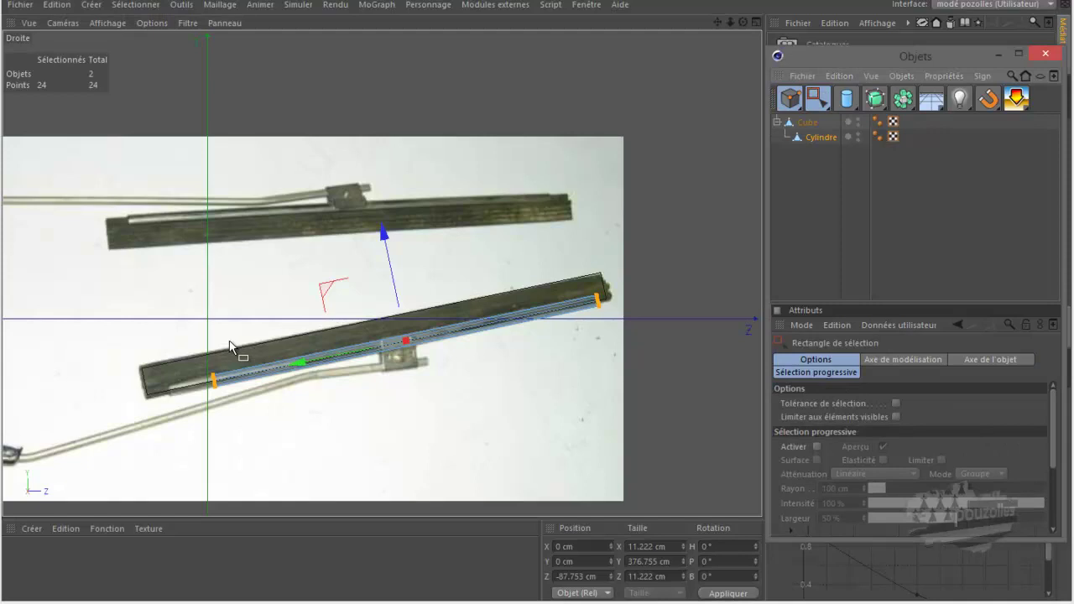
{"action": "mouse_move", "coordinate": [230, 343]}
{"action": "left_mouse_down"}
{"action": "mouse_move", "coordinate": [164, 446]}
{"action": "mouse_move", "coordinate": [630, 268]}
{"action": "left_mouse_up"}
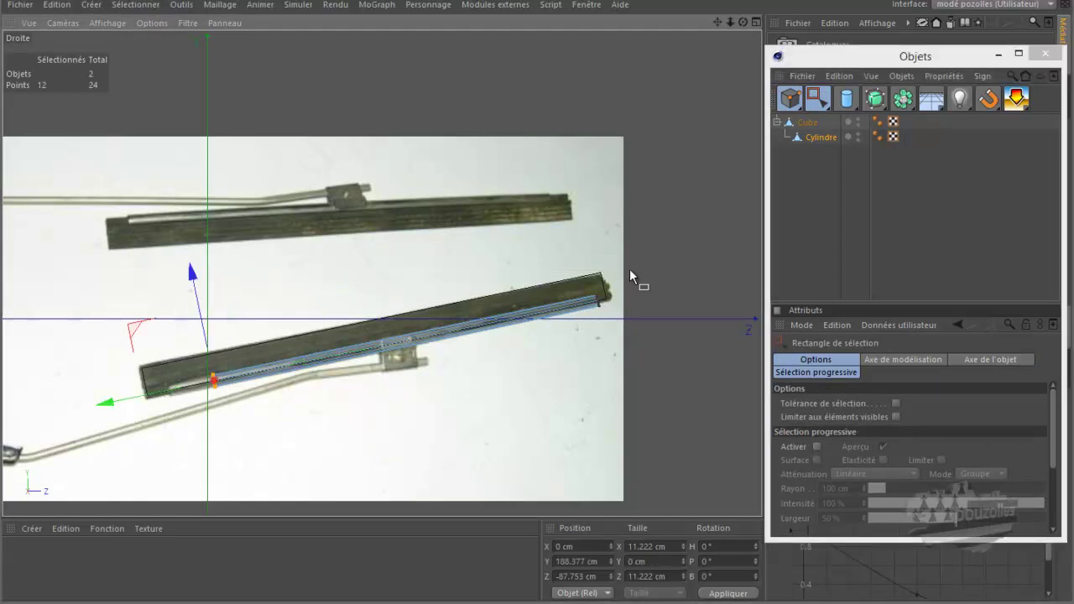
{"action": "left_click_drag", "start_coordinate": [144, 399], "coordinate": [101, 409]}
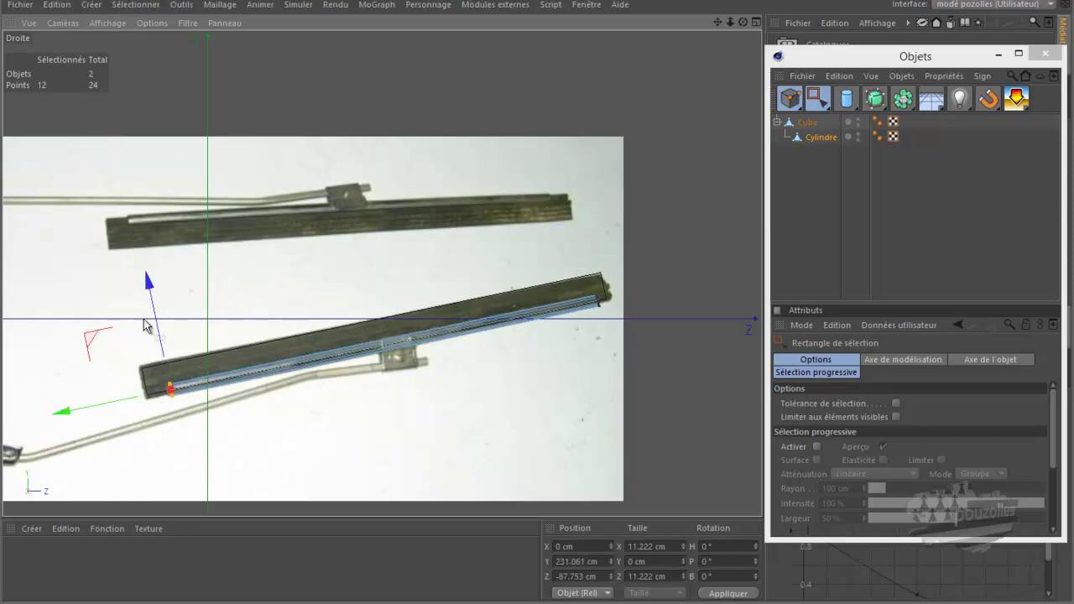
Step: Set the Cylindre's Y and Z position to 0 and apply it to the points
{"action": "middle_click", "coordinate": [148, 259]}
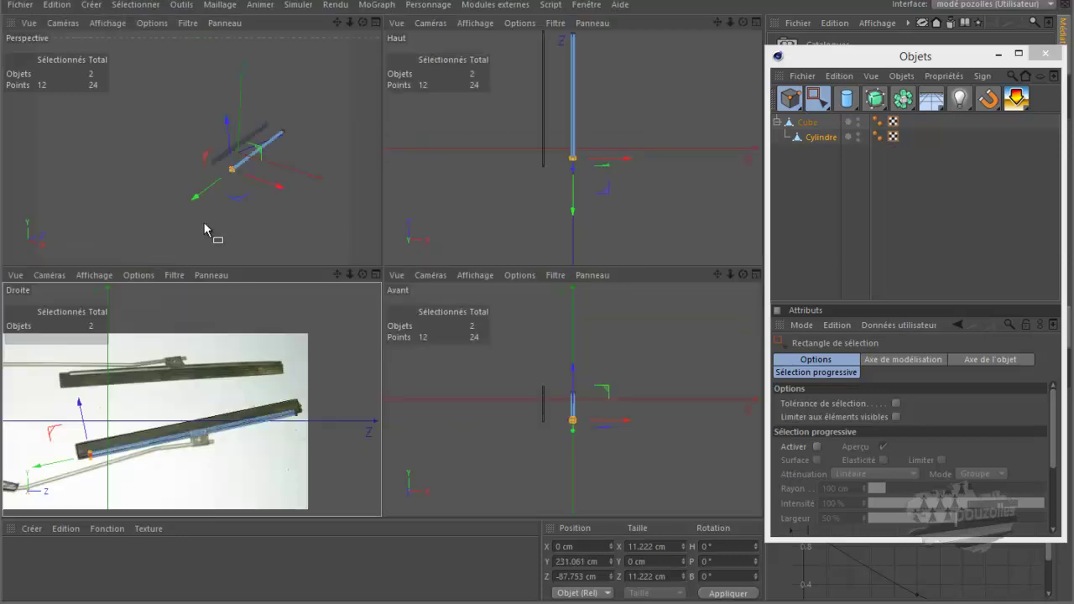
{"action": "middle_click", "coordinate": [204, 224]}
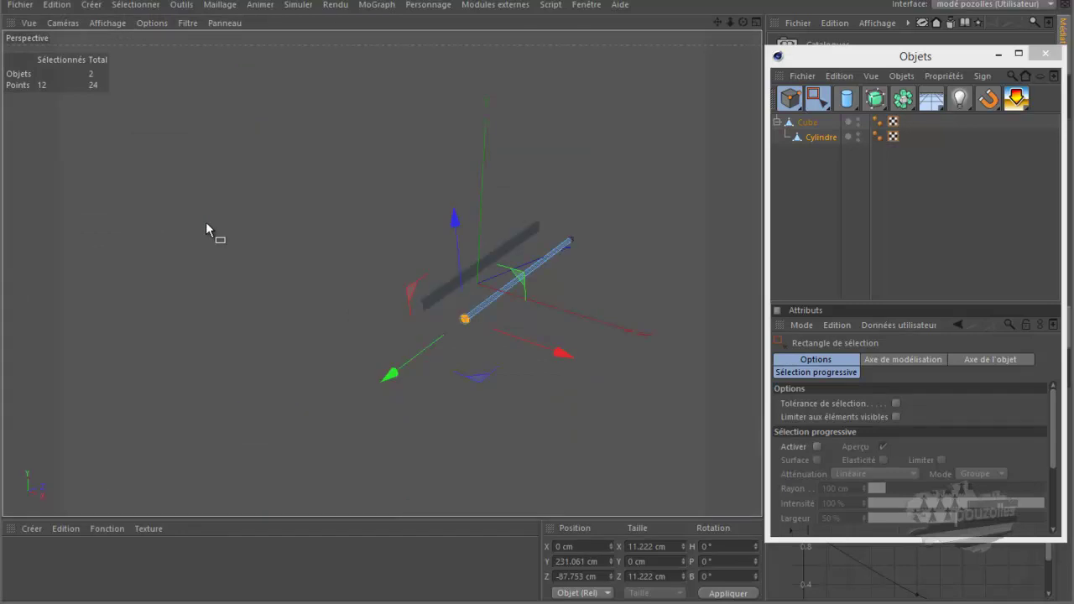
{"action": "middle_click", "coordinate": [206, 223]}
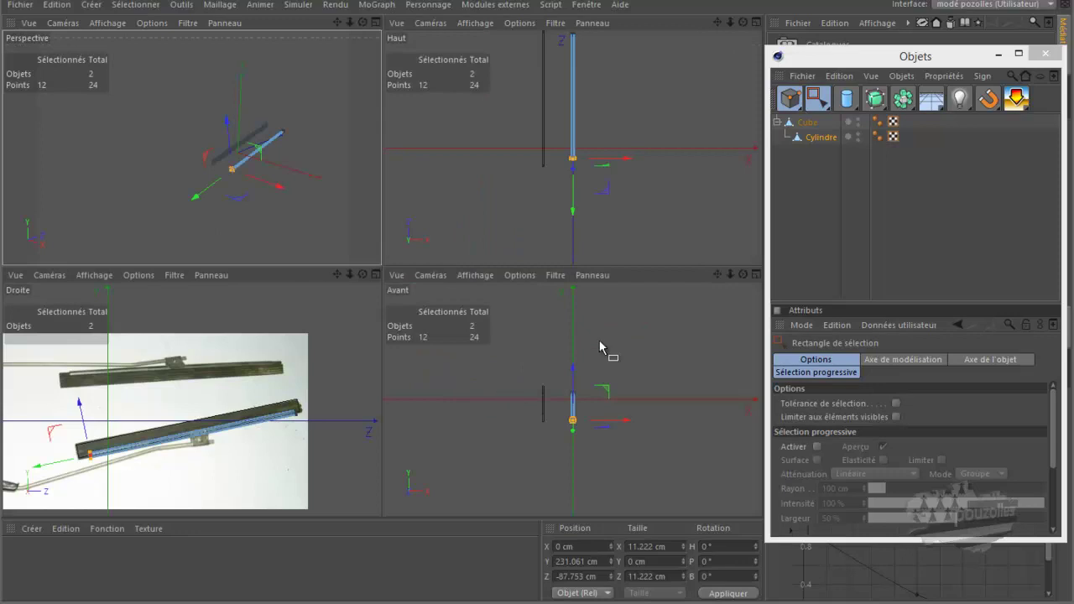
{"action": "left_click", "coordinate": [819, 139]}
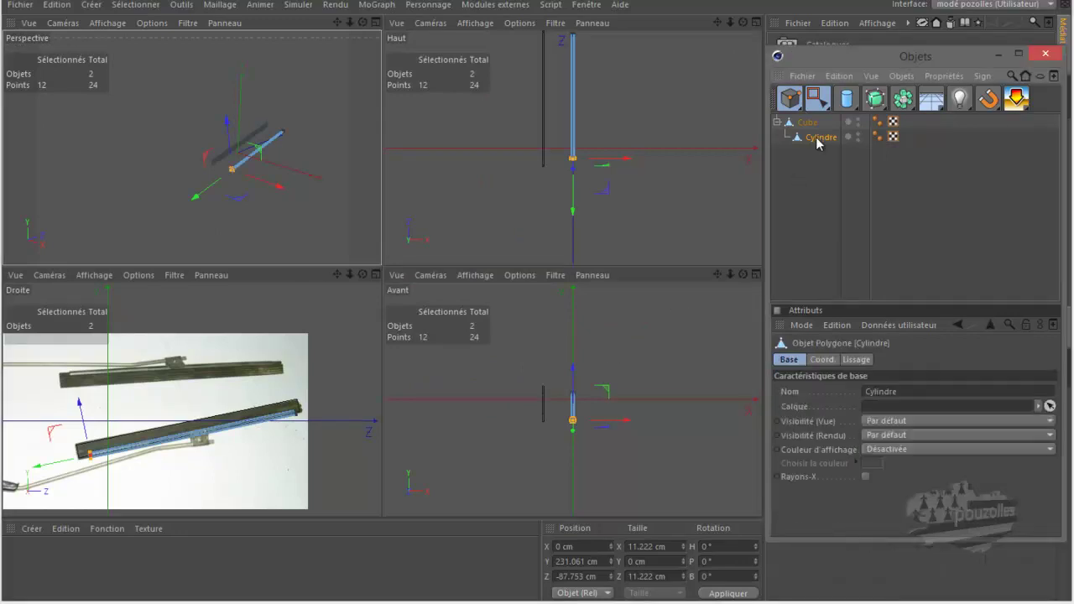
{"action": "double_click", "coordinate": [578, 562]}
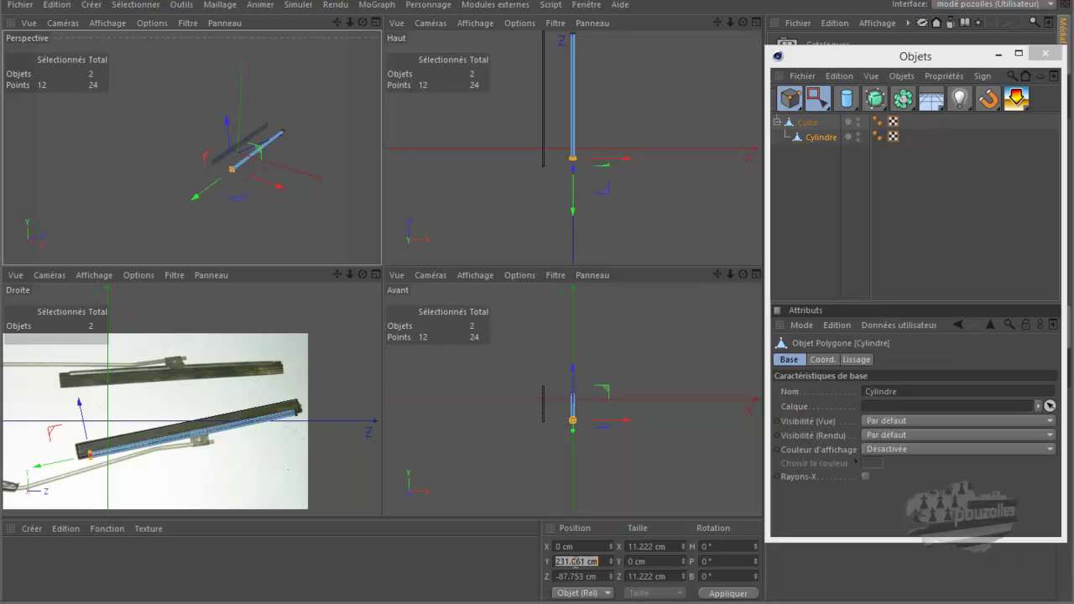
{"action": "type", "text": "0"}
{"action": "double_click", "coordinate": [575, 578]}
{"action": "type", "text": "0"}
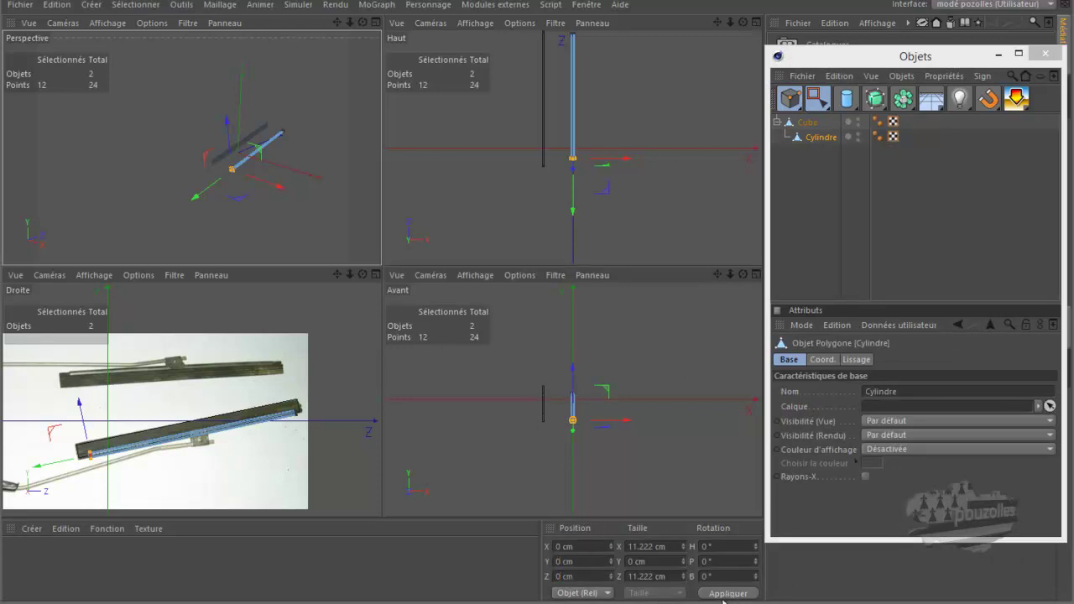
{"action": "left_click", "coordinate": [721, 597]}
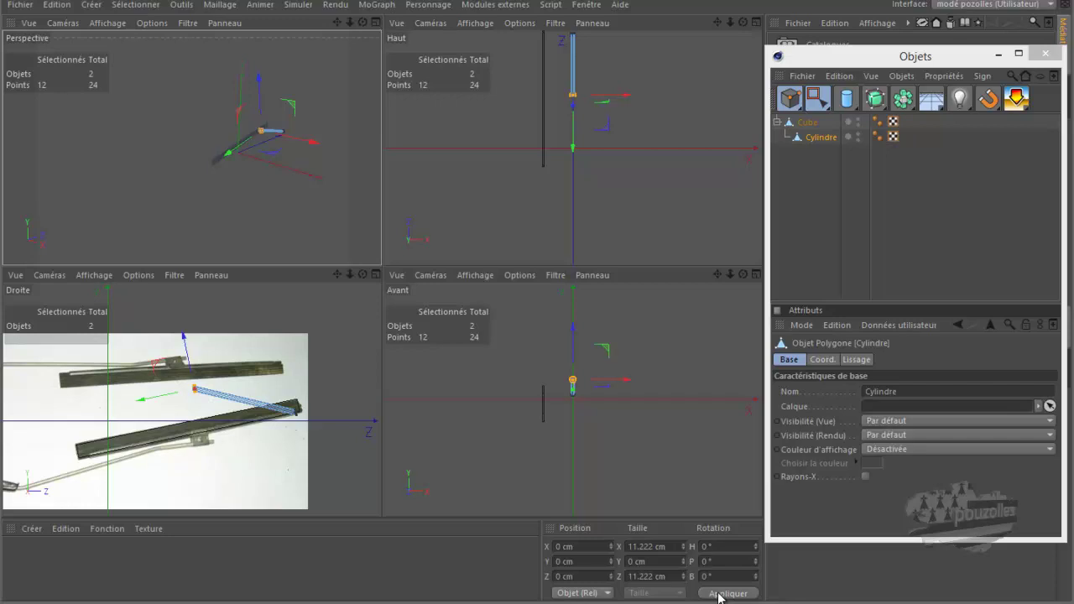
Step: Maximize the right view and undo the move, returning the cylinder to the lower blade
{"action": "middle_click", "coordinate": [251, 414]}
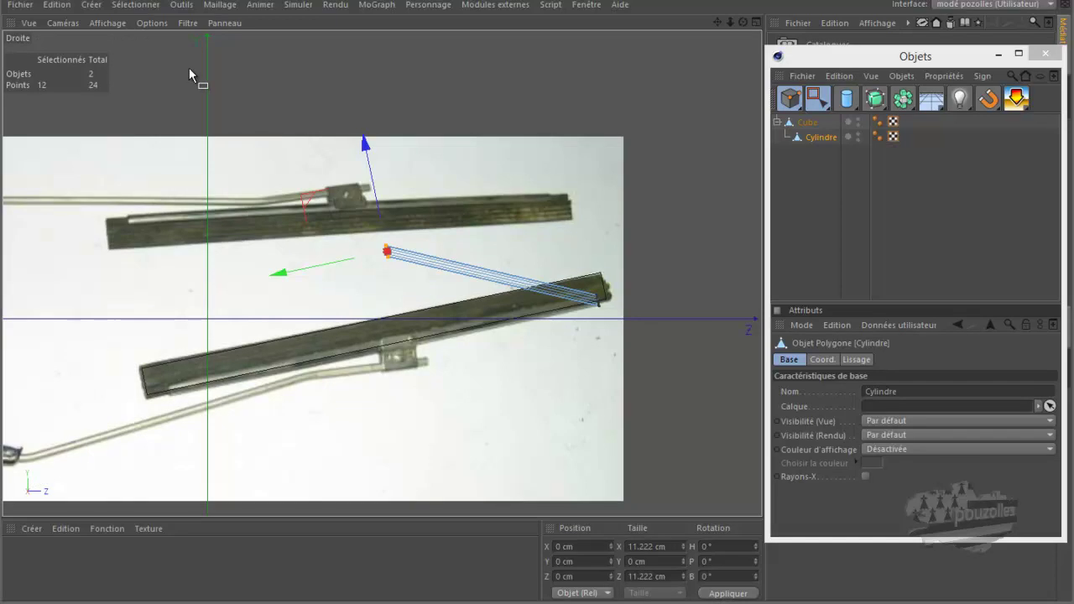
{"action": "key", "text": "ctrl+z"}
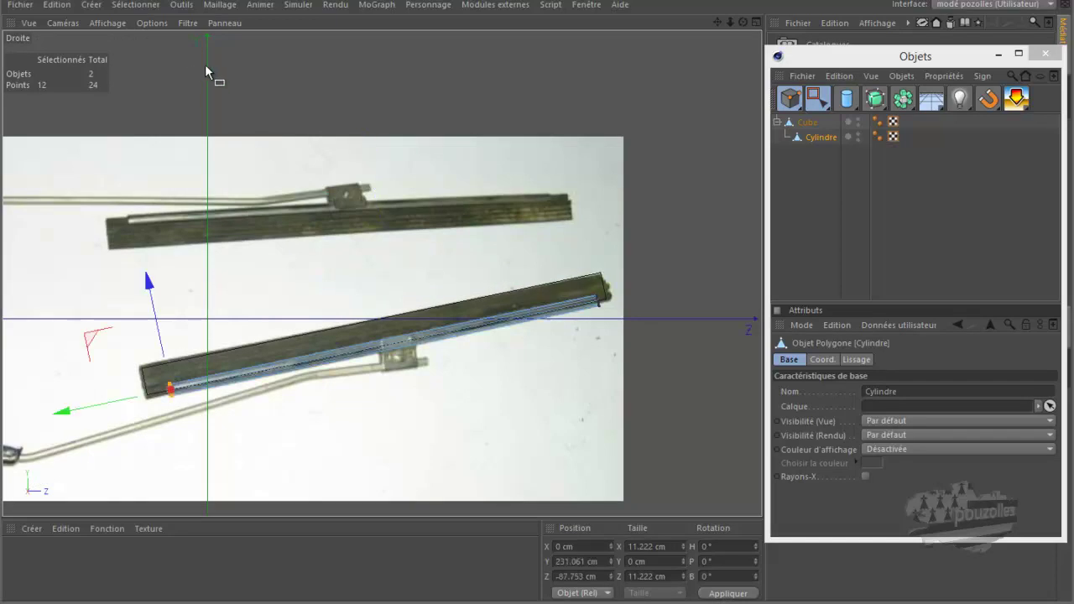
{"action": "left_click_drag", "start_coordinate": [818, 98], "coordinate": [812, 123]}
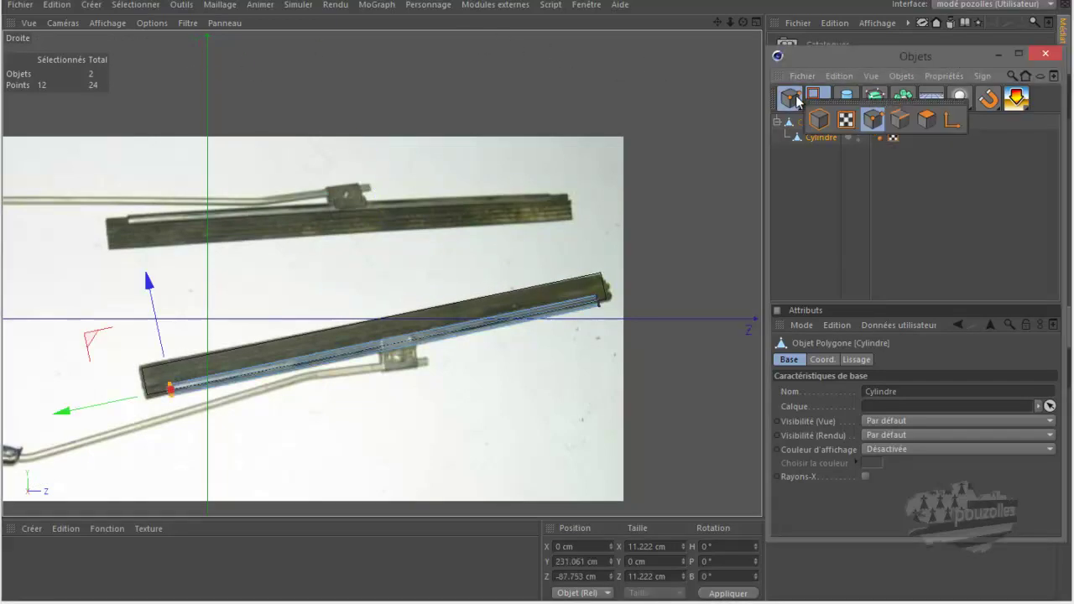
Step: Switch to Model mode and recentre the cylinder's axis on its geometry with MagicCenter
{"action": "left_click", "coordinate": [812, 123]}
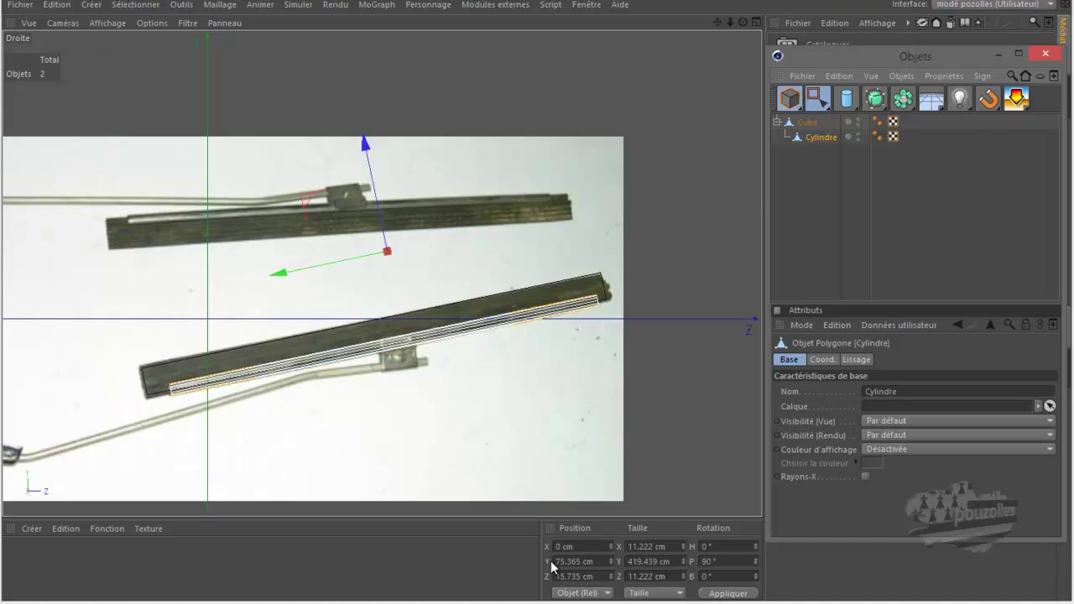
{"action": "left_click", "coordinate": [576, 563]}
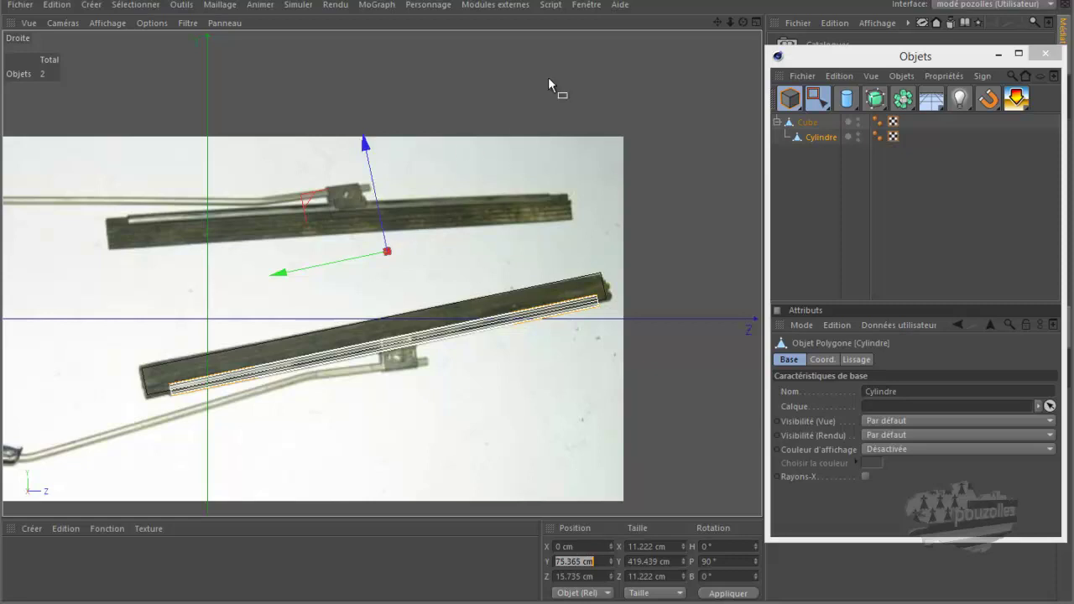
{"action": "left_click", "coordinate": [520, 7]}
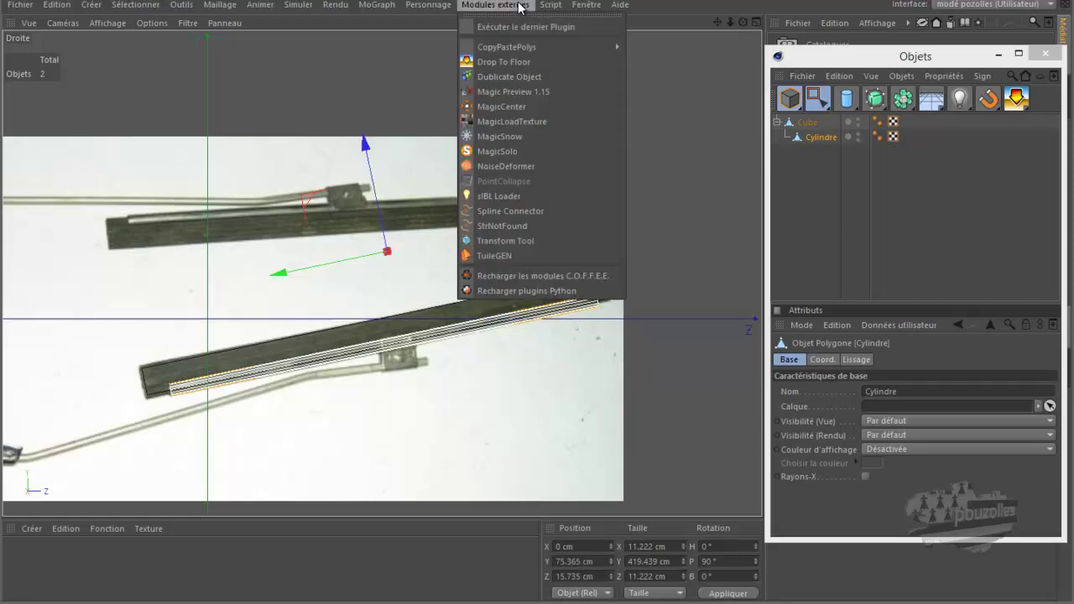
{"action": "left_click", "coordinate": [485, 106]}
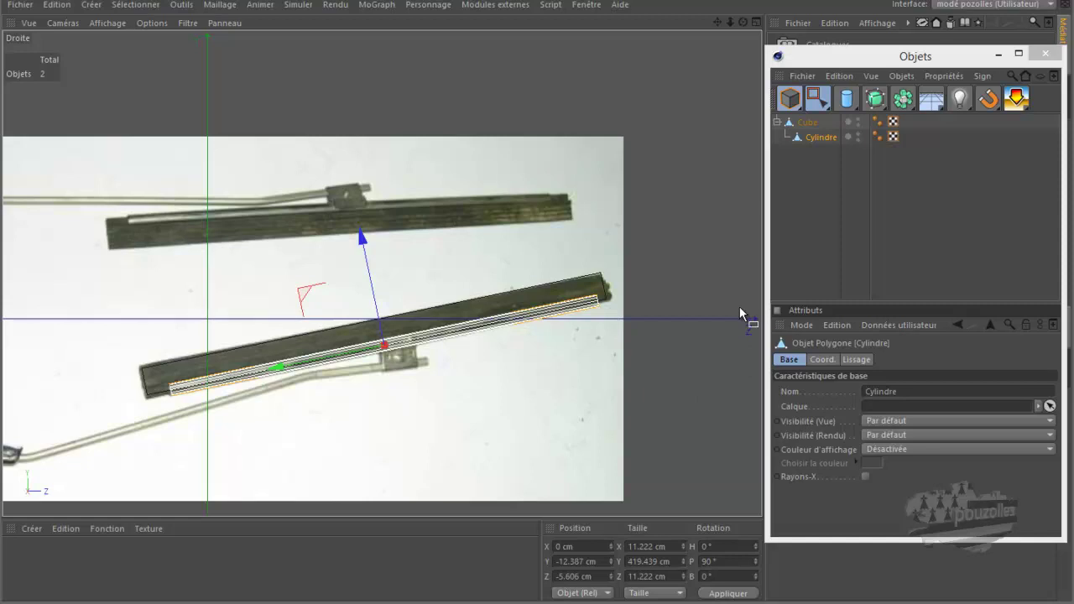
Step: Set the cylinder's Y and Z position to 0, then lower it onto the blade in the photo
{"action": "left_click", "coordinate": [576, 562]}
{"action": "type", "text": "0"}
{"action": "key", "text": "Tab"}
{"action": "type", "text": "0"}
{"action": "left_click", "coordinate": [720, 594]}
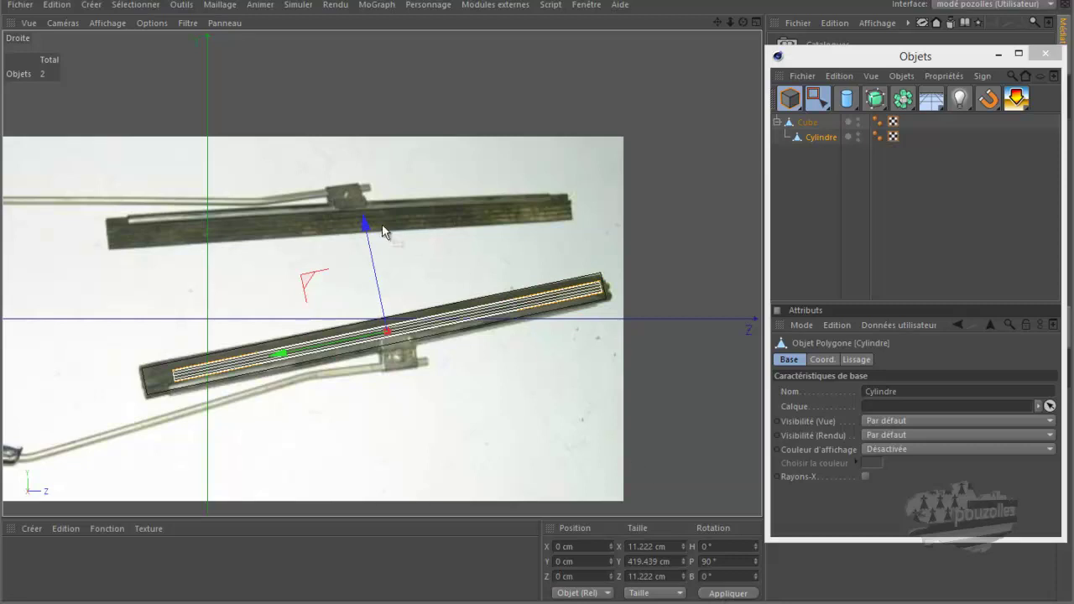
{"action": "left_click_drag", "start_coordinate": [361, 222], "coordinate": [367, 241]}
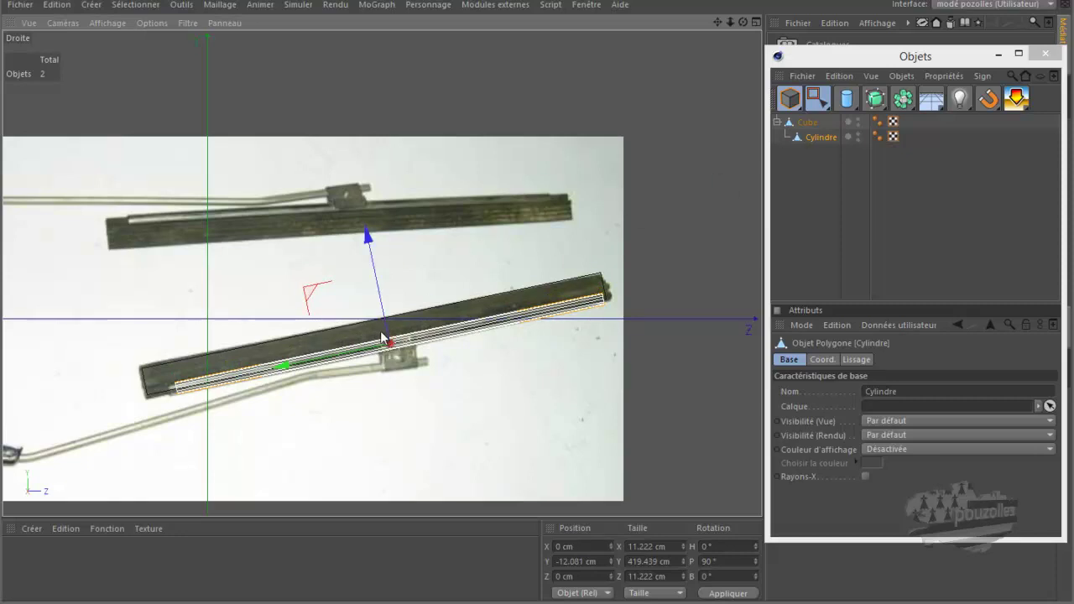
Step: Unparent Cylindre from Cube and centre the Cube's axis with MagicCenter
{"action": "middle_click", "coordinate": [369, 357]}
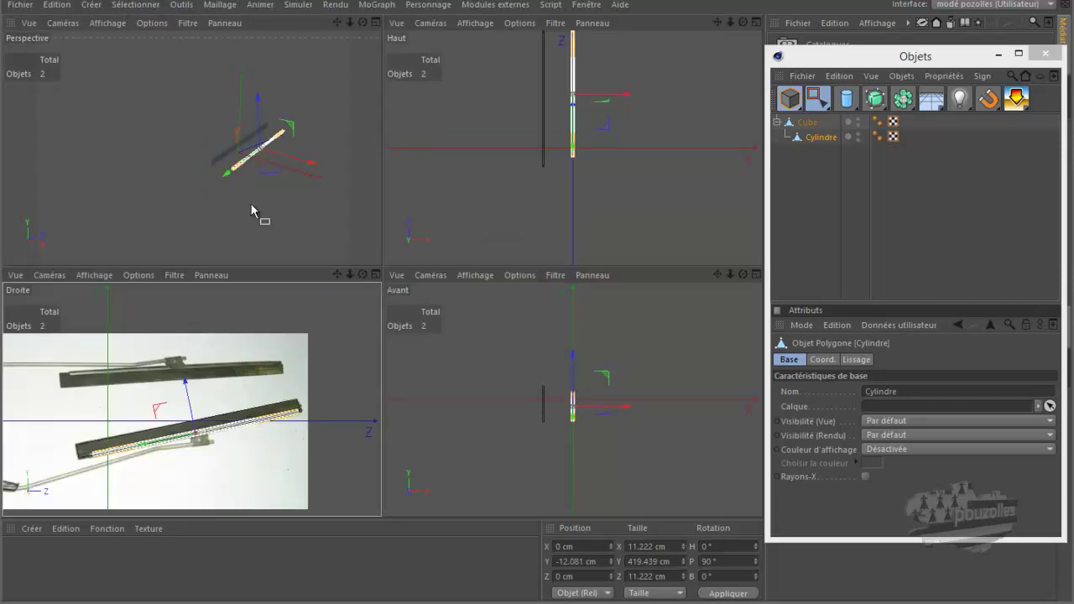
{"action": "middle_click", "coordinate": [471, 197]}
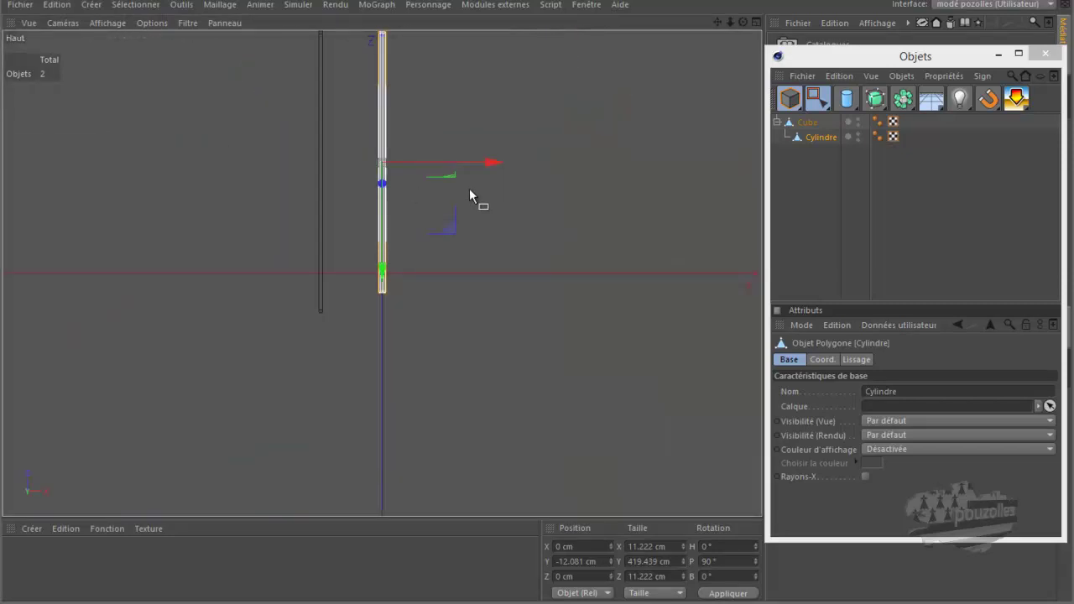
{"action": "left_click", "coordinate": [808, 123]}
{"action": "left_click_drag", "start_coordinate": [811, 137], "coordinate": [811, 180]}
{"action": "left_click", "coordinate": [809, 124]}
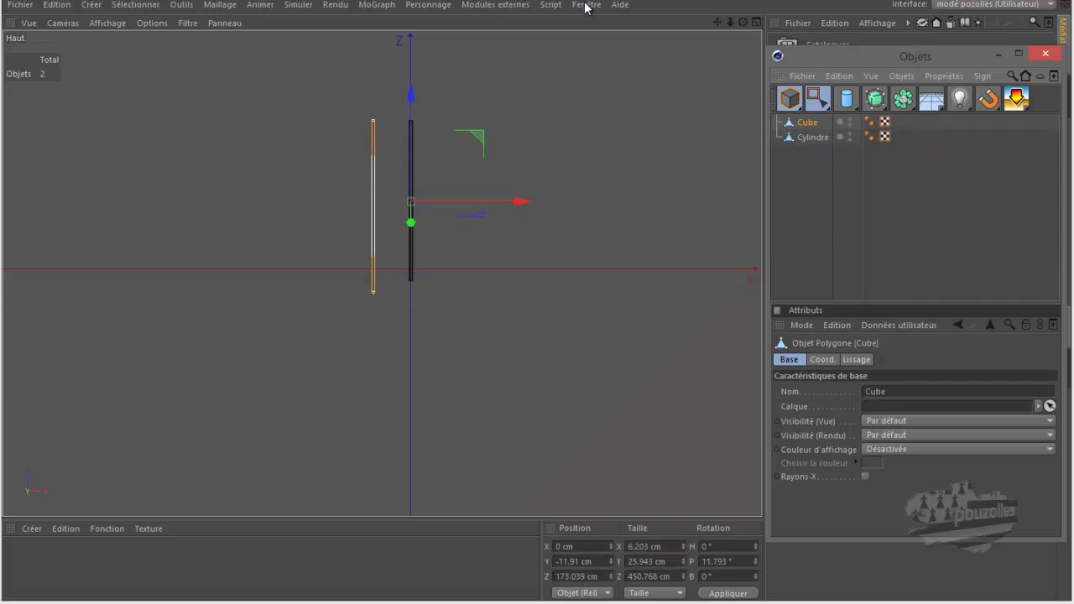
{"action": "left_click", "coordinate": [527, 8]}
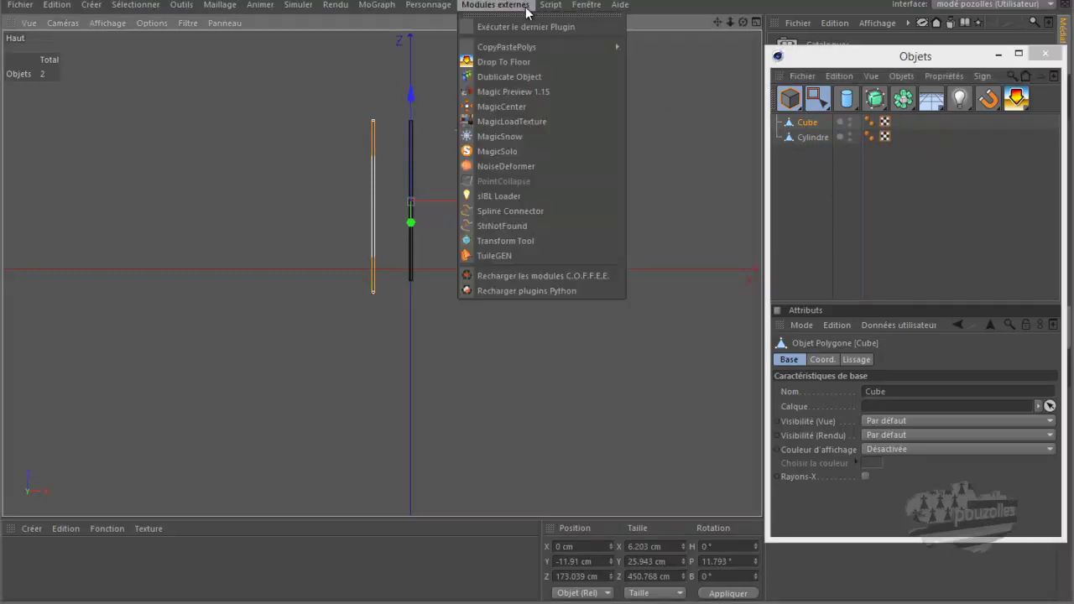
{"action": "left_click", "coordinate": [514, 107]}
Step: Nest Cylindre back under Cube and set its X position to 0 cm
{"action": "left_click_drag", "start_coordinate": [809, 138], "coordinate": [814, 128]}
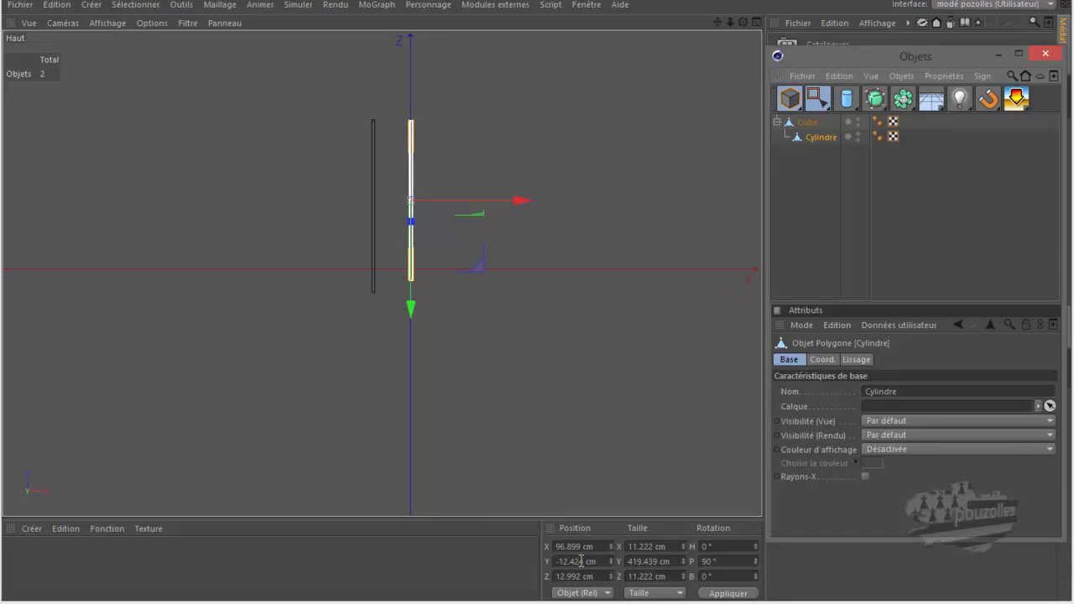
{"action": "left_click", "coordinate": [578, 547]}
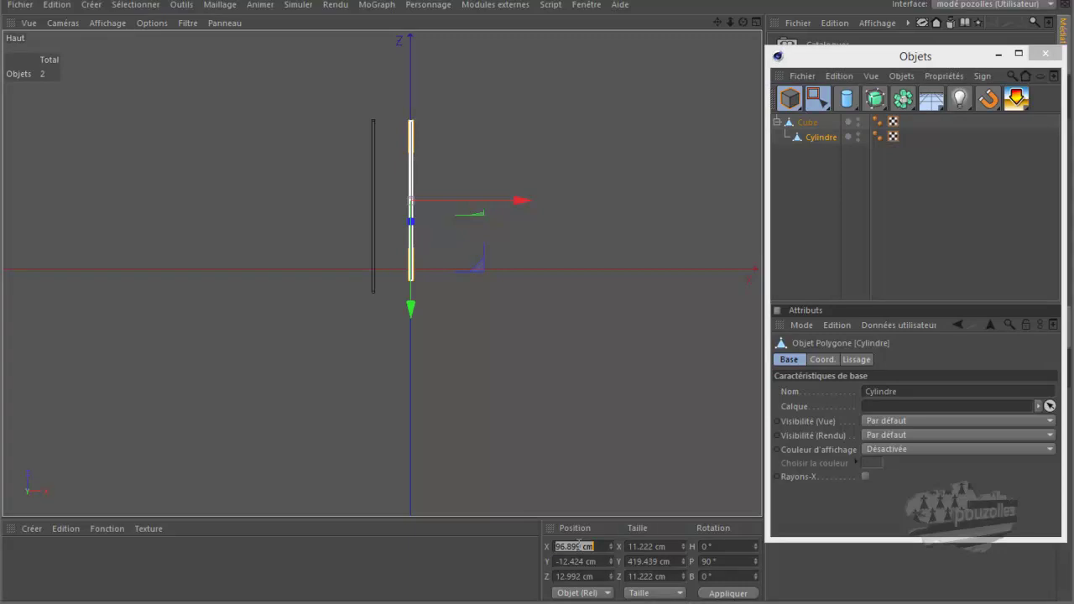
{"action": "type", "text": "0"}
{"action": "key", "text": "Return"}
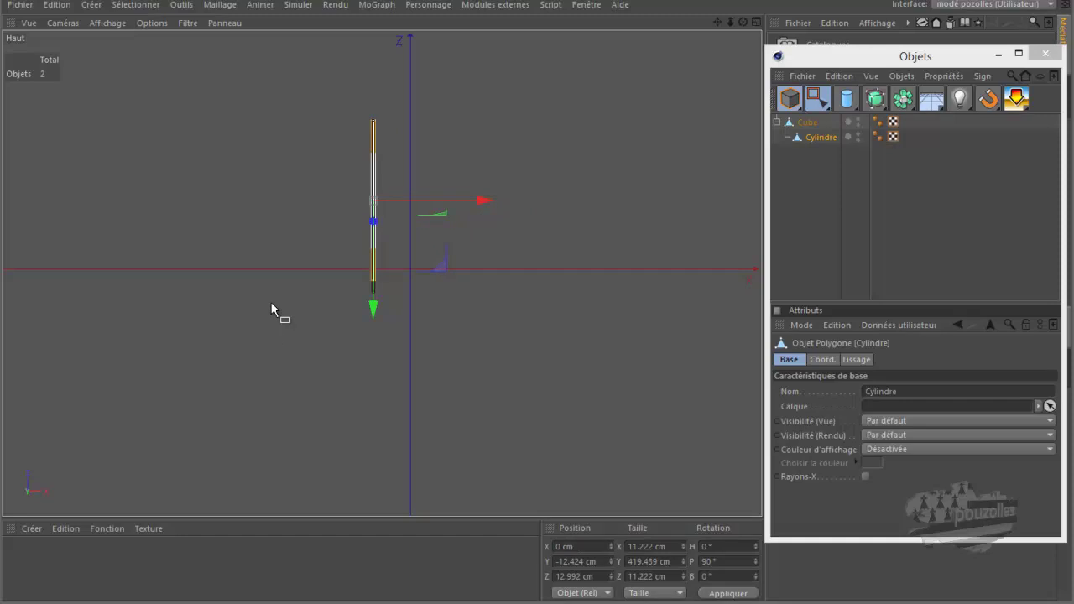
Step: Maximize the perspective view and orbit to look along the cylinder bar
{"action": "middle_click", "coordinate": [270, 302]}
{"action": "middle_click", "coordinate": [273, 330]}
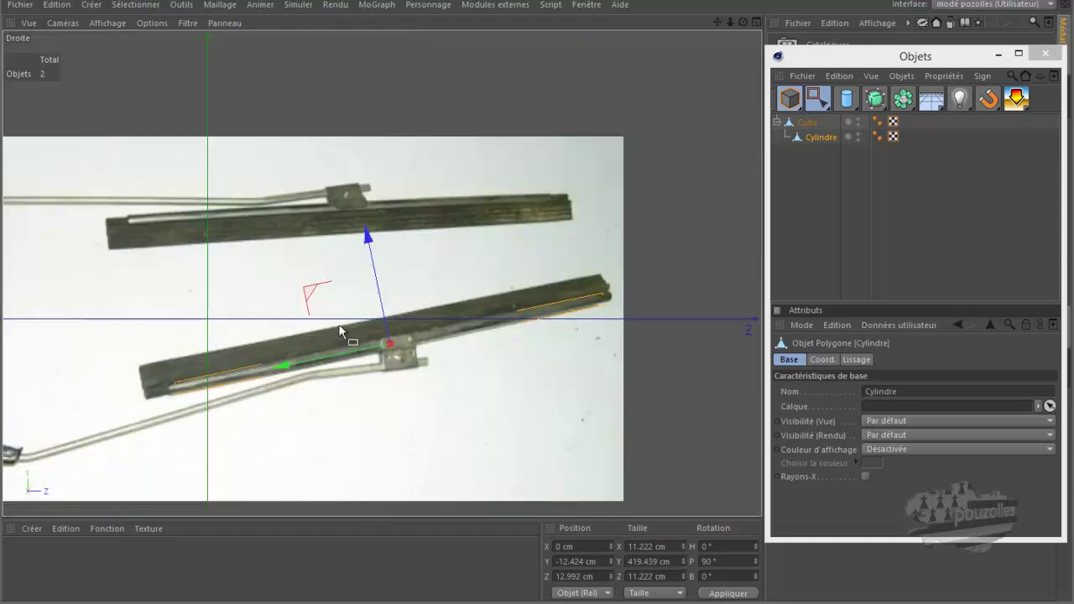
{"action": "middle_click", "coordinate": [282, 257]}
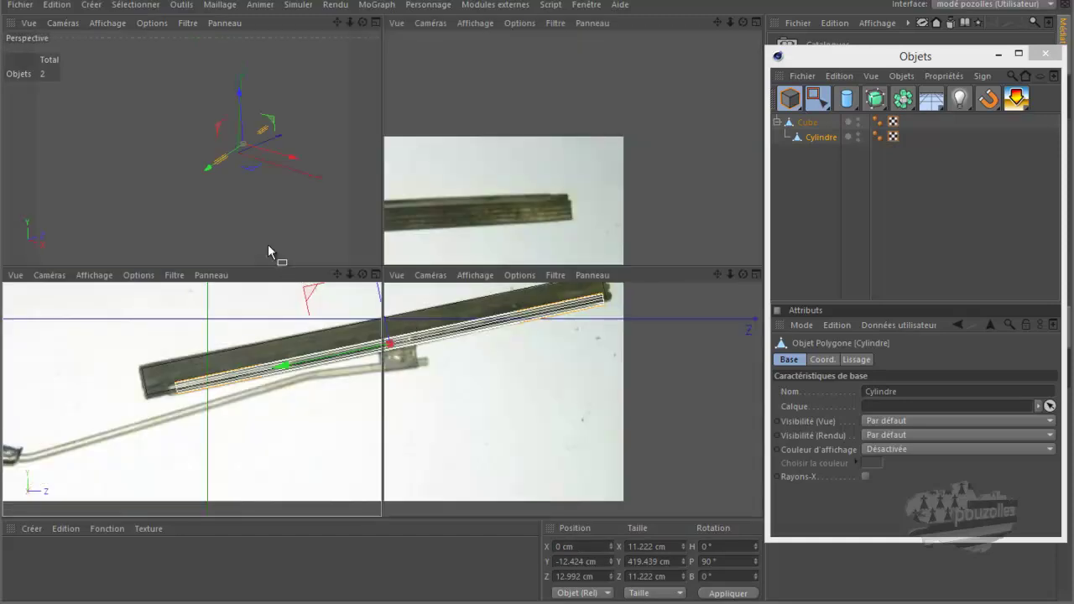
{"action": "middle_click", "coordinate": [250, 214]}
{"action": "mouse_move", "coordinate": [251, 214]}
{"action": "left_mouse_down", "text": "alt"}
{"action": "mouse_move", "coordinate": [416, 234]}
{"action": "mouse_move", "coordinate": [492, 305]}
{"action": "mouse_move", "coordinate": [478, 297]}
{"action": "left_mouse_up", "text": "alt"}
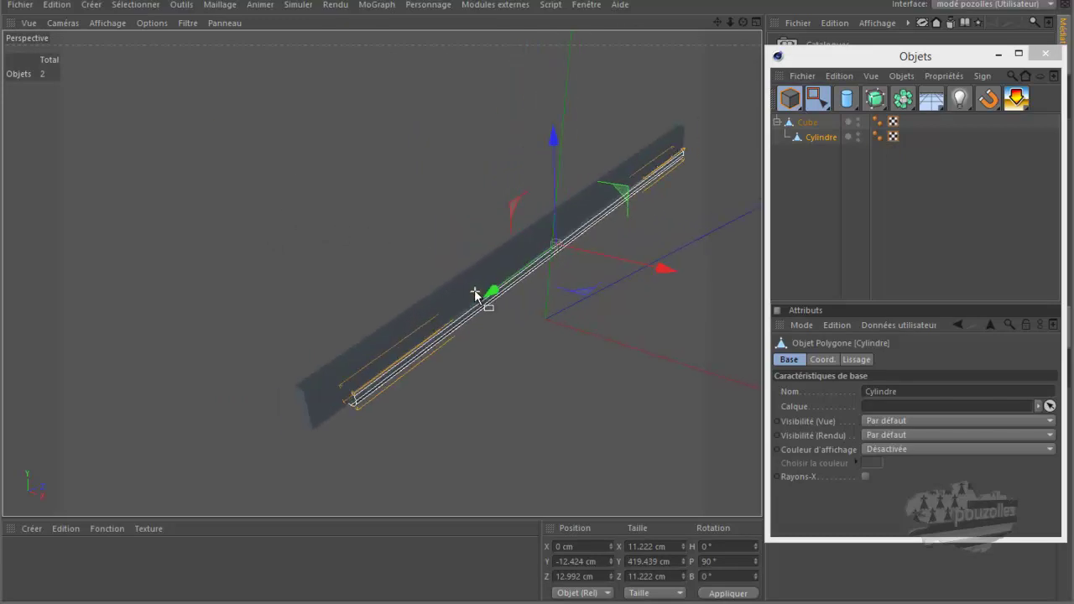
Step: Orbit around the cylinder bar in perspective, then maximize the right view over the photo
{"action": "left_click_drag", "start_coordinate": [743, 28], "coordinate": [536, 289]}
{"action": "left_click_drag", "start_coordinate": [743, 25], "coordinate": [539, 289]}
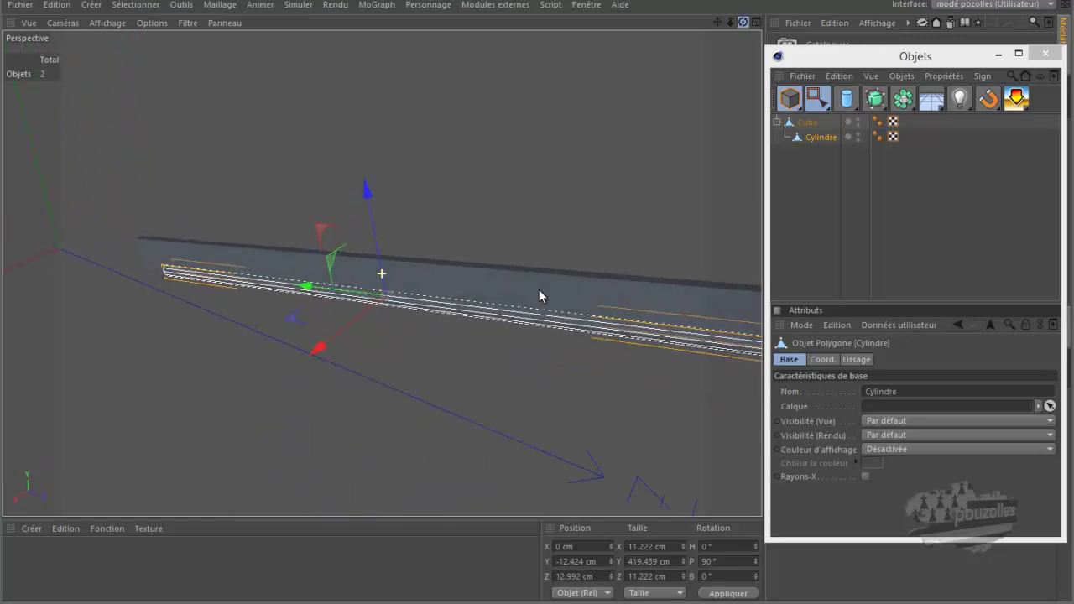
{"action": "middle_click", "coordinate": [466, 242]}
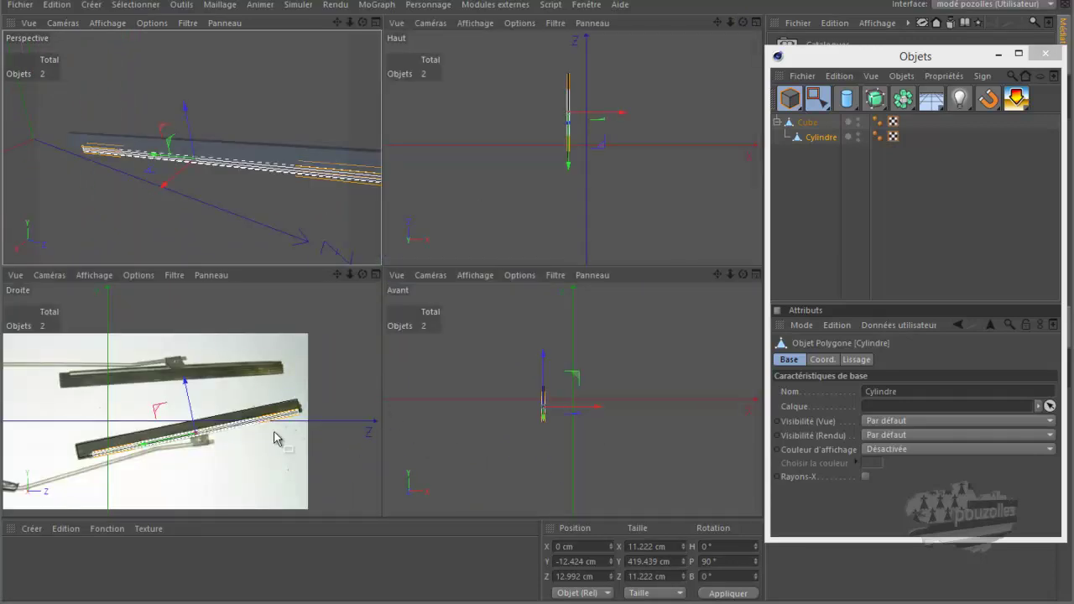
{"action": "middle_click", "coordinate": [277, 438]}
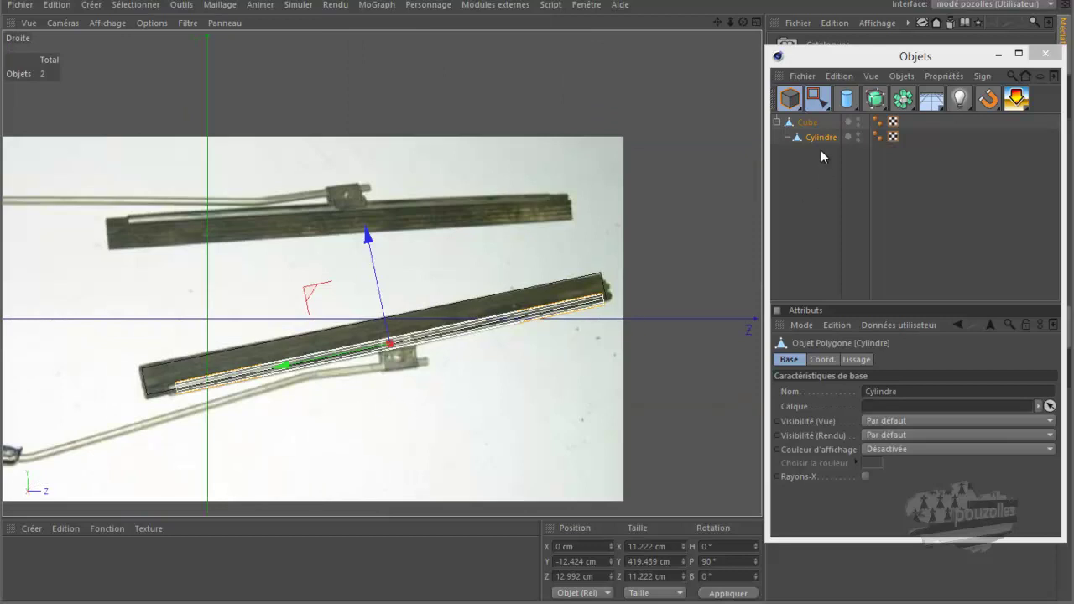
Step: Slide the Cube's left-end points to the blade's end, then add Cylindre and select the right-end points
{"action": "left_click", "coordinate": [809, 123]}
{"action": "left_click_drag", "start_coordinate": [817, 102], "coordinate": [857, 121]}
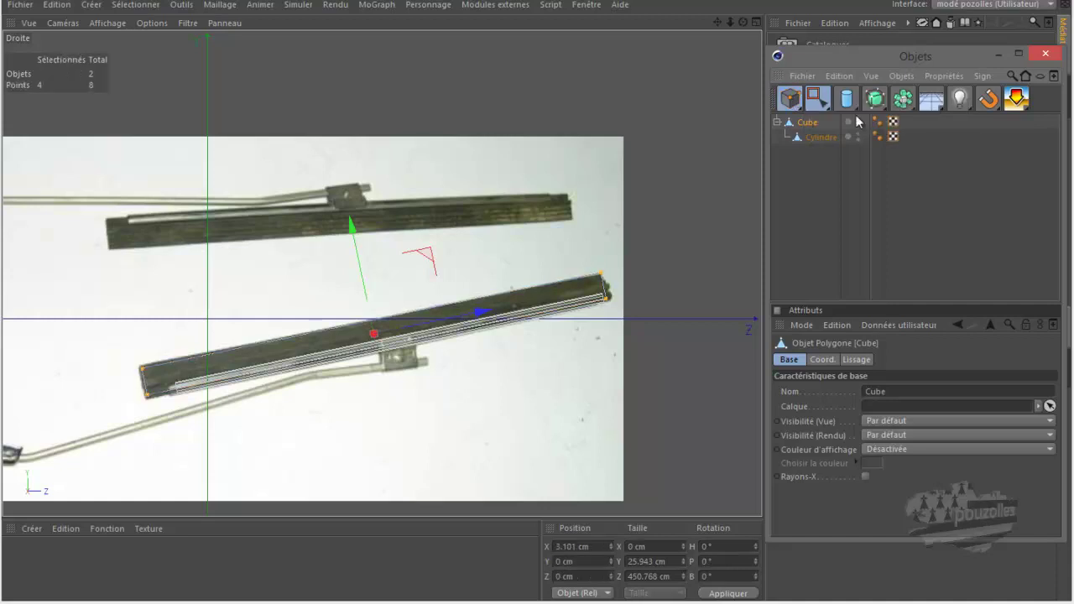
{"action": "left_click_drag", "start_coordinate": [165, 344], "coordinate": [80, 472]}
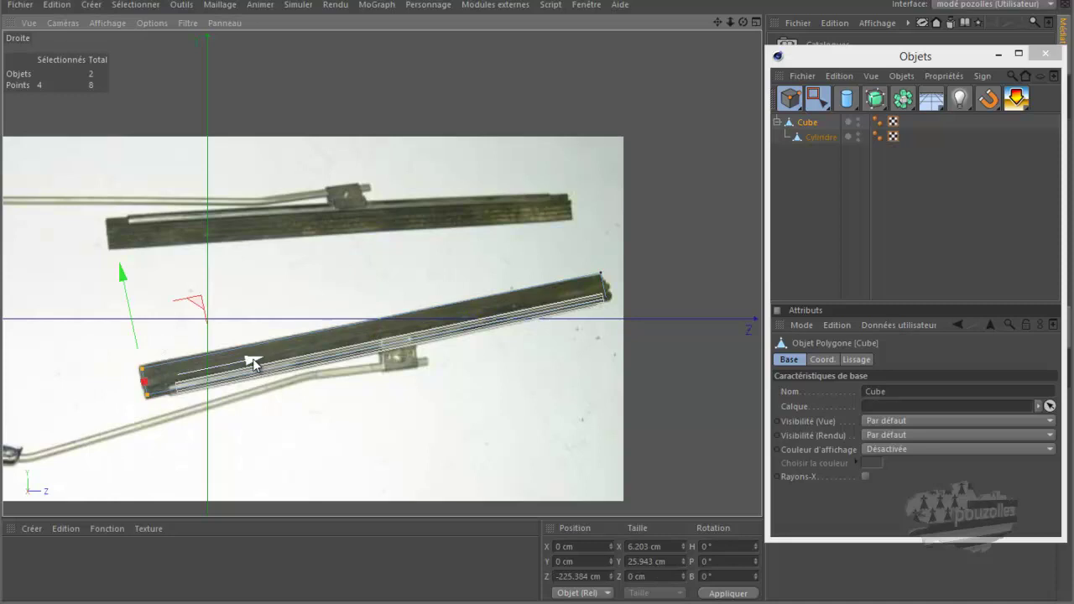
{"action": "left_click_drag", "start_coordinate": [254, 358], "coordinate": [274, 361]}
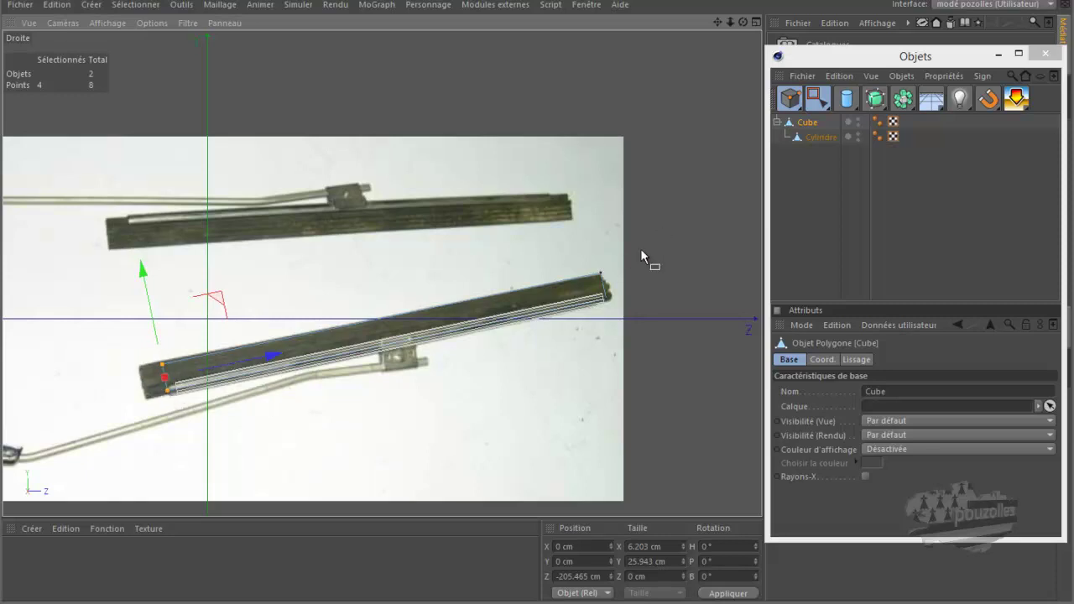
{"action": "left_click", "coordinate": [818, 137], "text": "ctrl"}
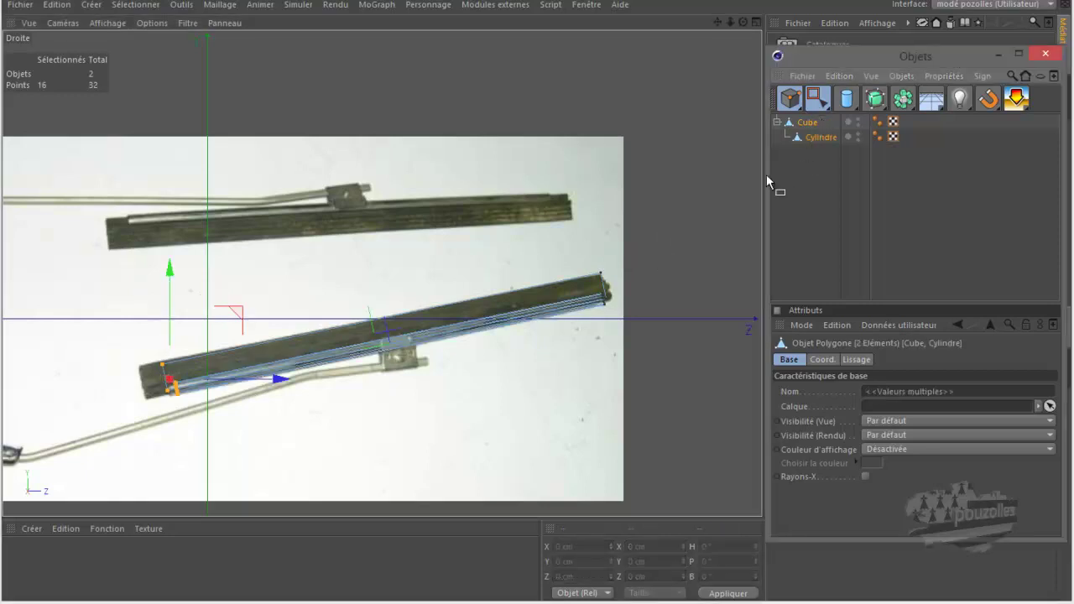
{"action": "left_click_drag", "start_coordinate": [646, 233], "coordinate": [549, 399]}
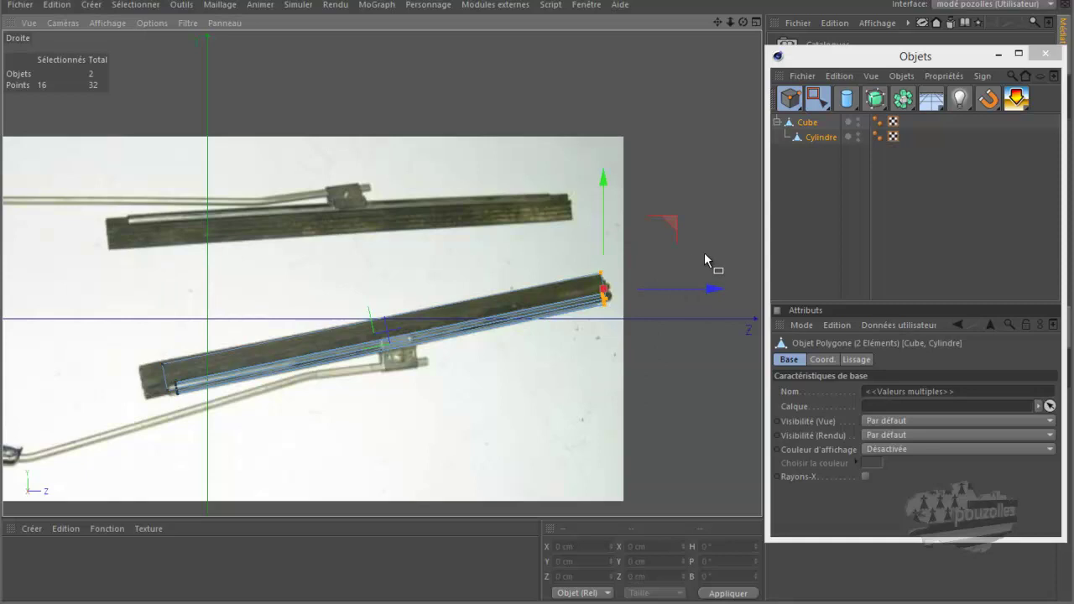
Step: Centre the axis on the selected points with MagicCenter and look through the tool palettes
{"action": "left_click", "coordinate": [511, 5]}
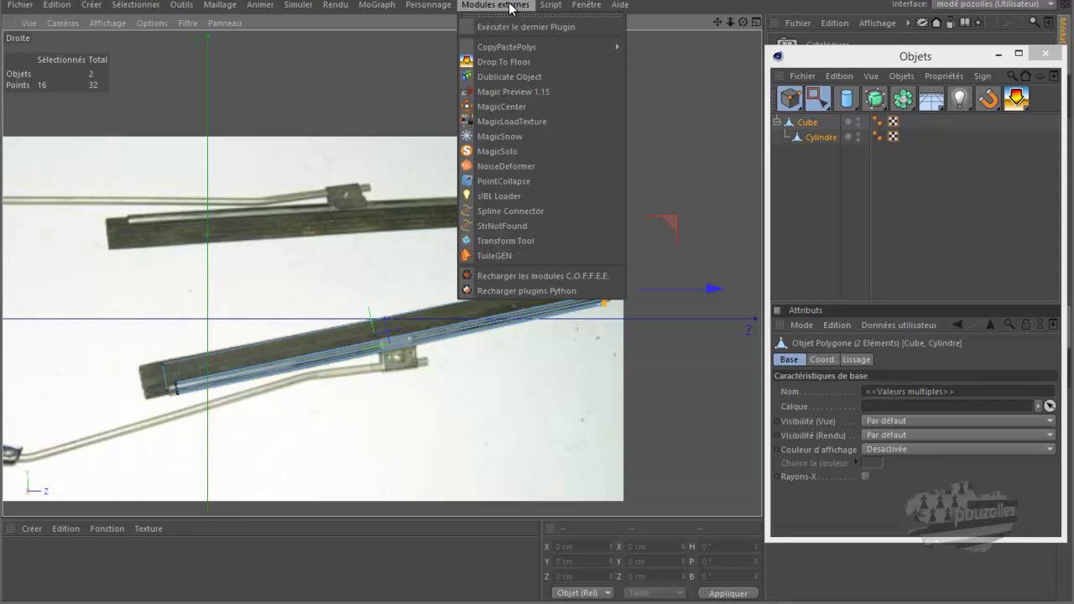
{"action": "left_click", "coordinate": [498, 105]}
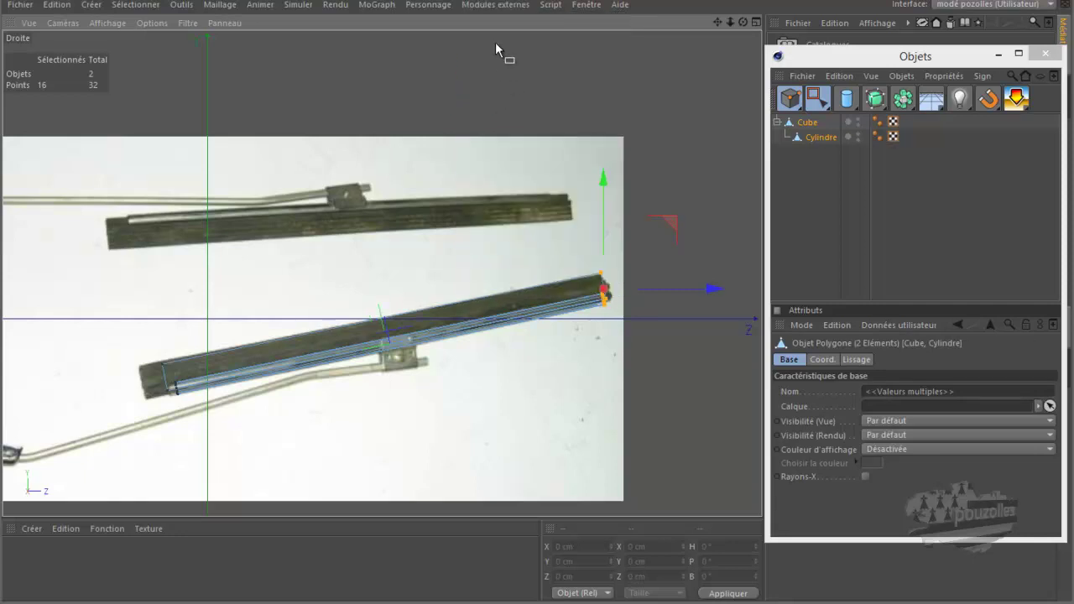
{"action": "left_click", "coordinate": [487, 10]}
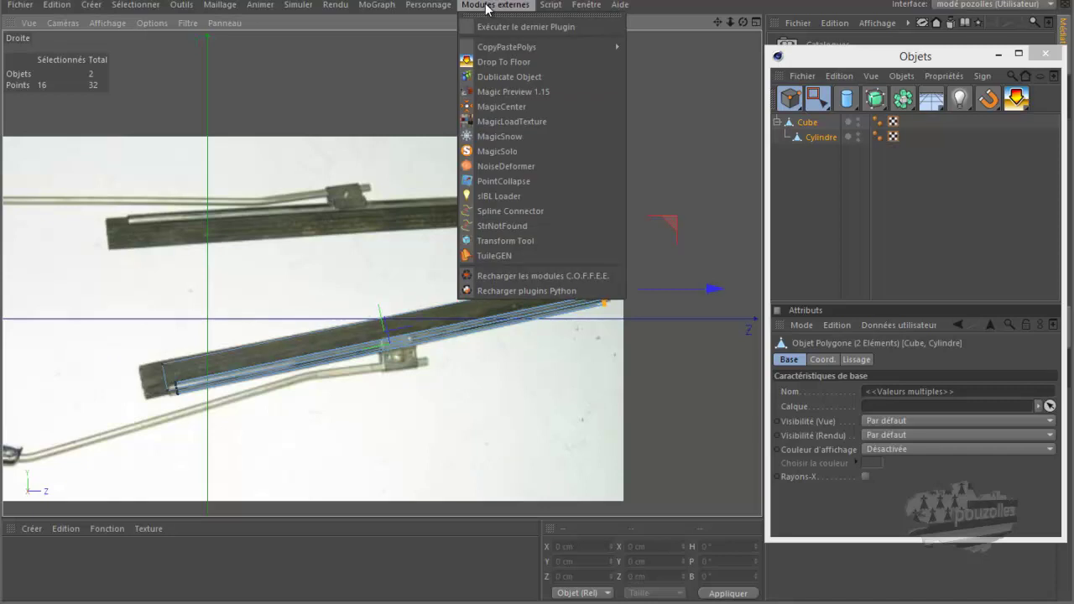
{"action": "left_click", "coordinate": [486, 9]}
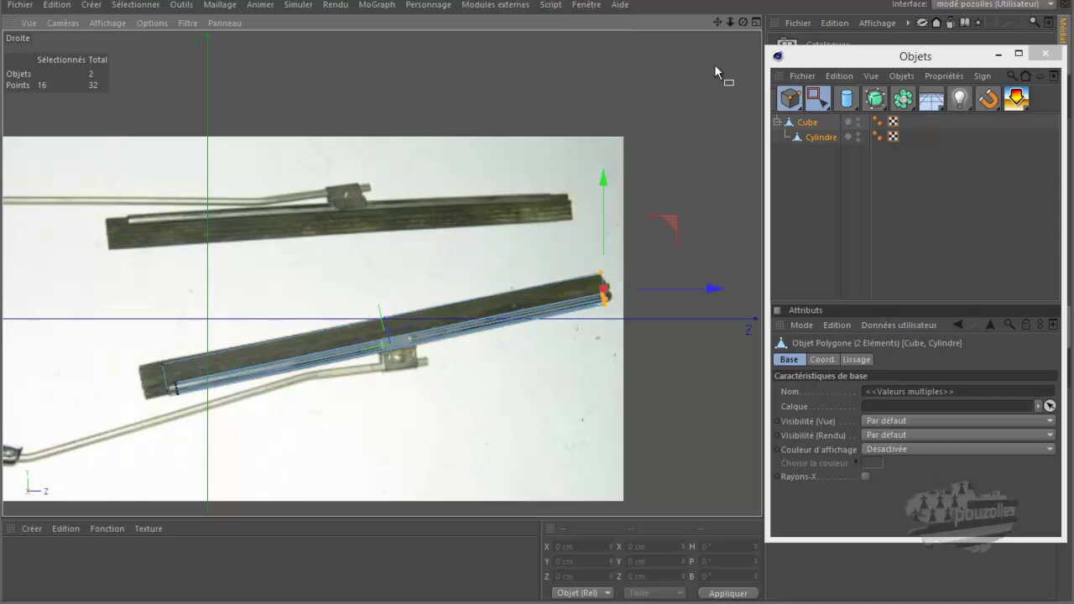
{"action": "left_click_drag", "start_coordinate": [793, 100], "coordinate": [955, 126]}
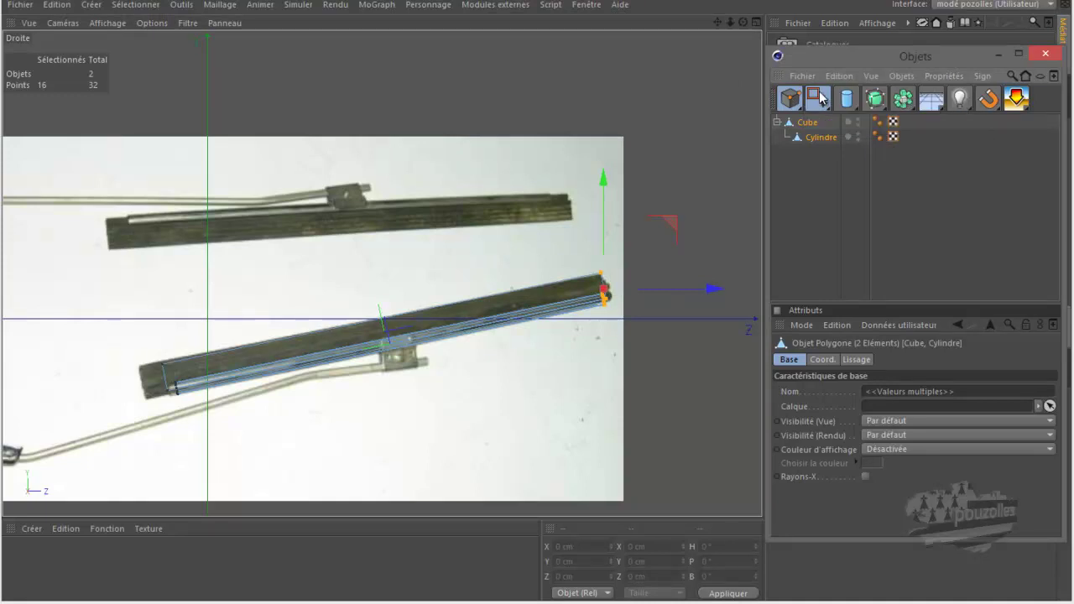
{"action": "left_click", "coordinate": [820, 98]}
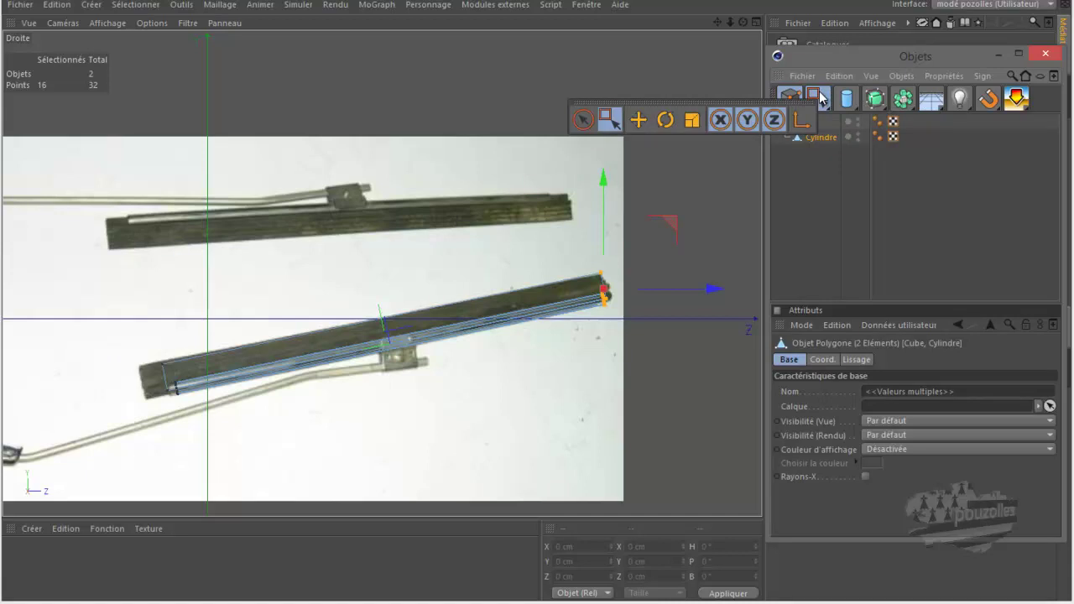
{"action": "left_click", "coordinate": [782, 99]}
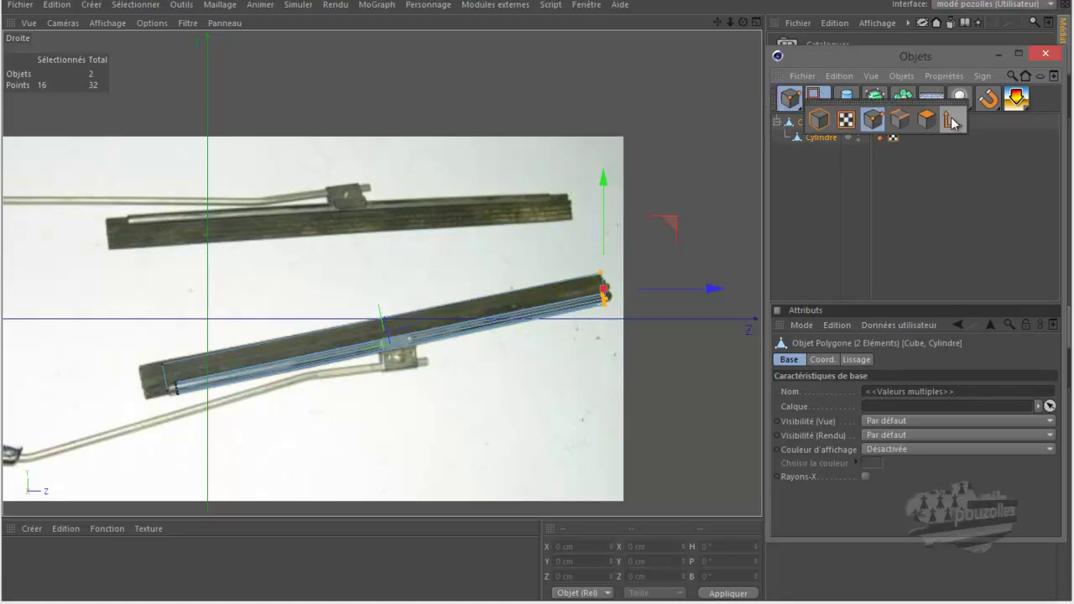
{"action": "left_click", "coordinate": [820, 98]}
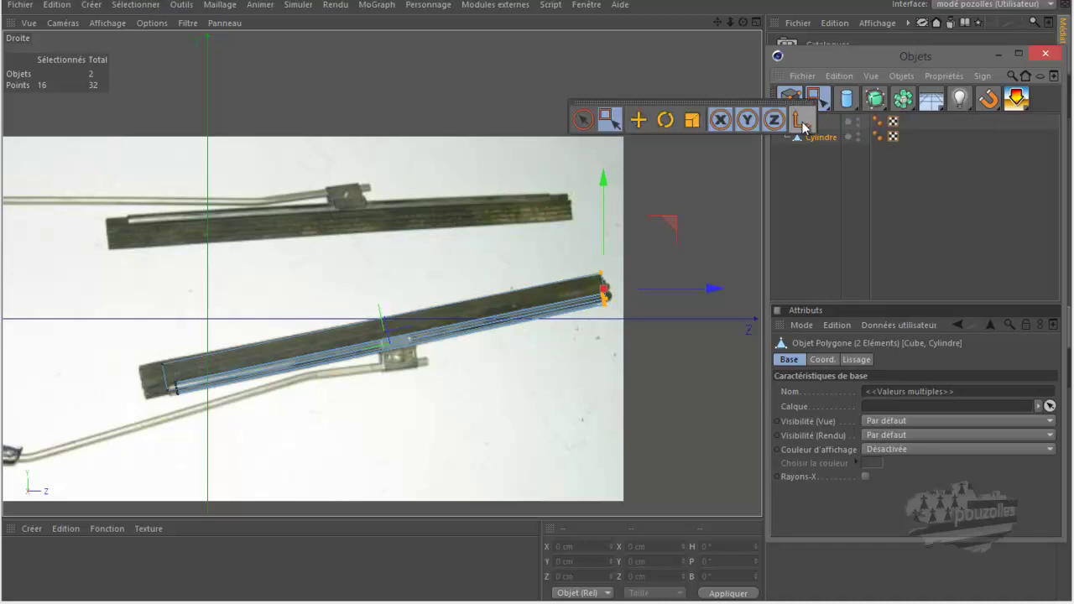
{"action": "left_click", "coordinate": [802, 124]}
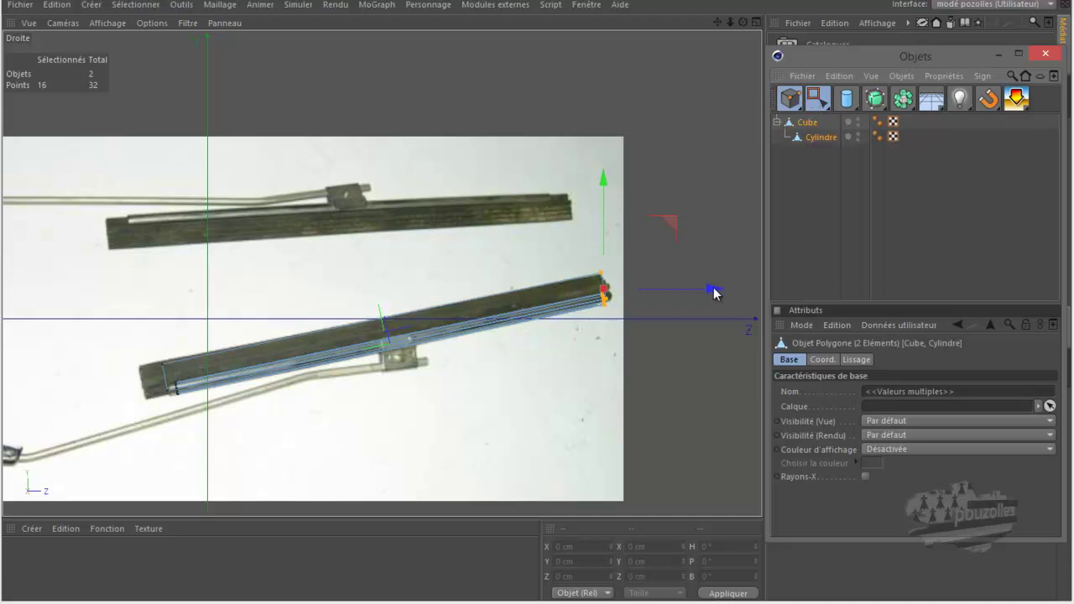
Step: Pull the right-end points slightly left to match the photo, test-render, and deselect
{"action": "left_click_drag", "start_coordinate": [715, 291], "coordinate": [700, 292]}
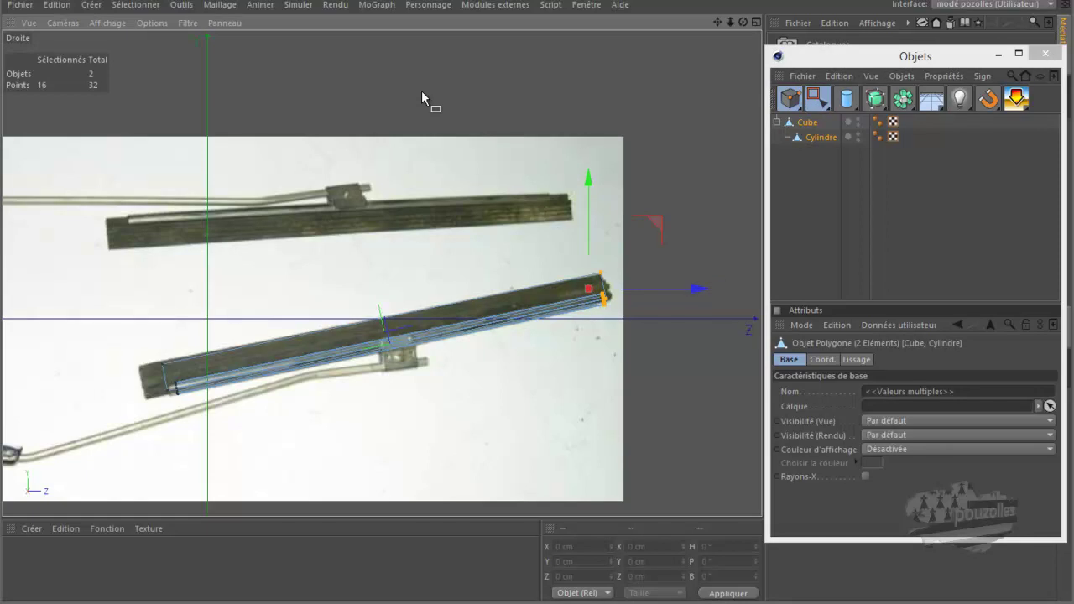
{"action": "key", "text": "ctrl+r"}
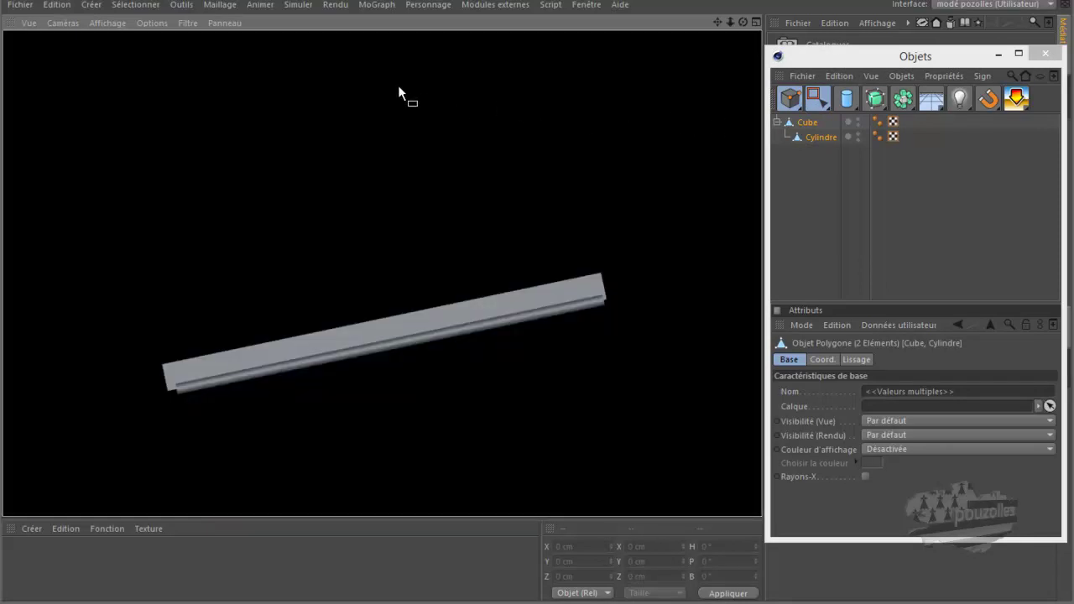
{"action": "left_click", "coordinate": [398, 85]}
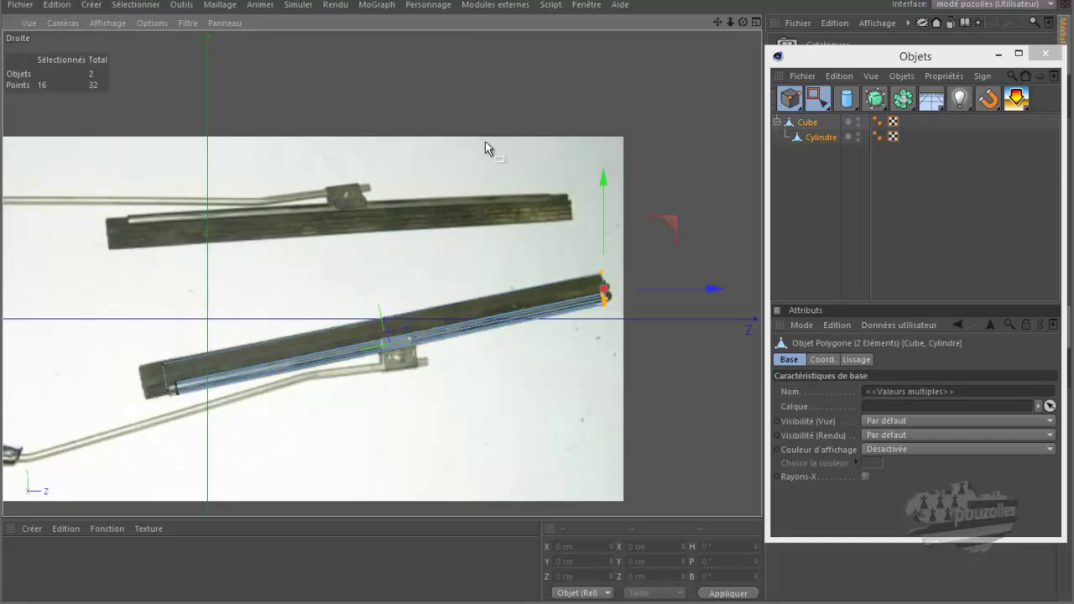
{"action": "left_click", "coordinate": [420, 247]}
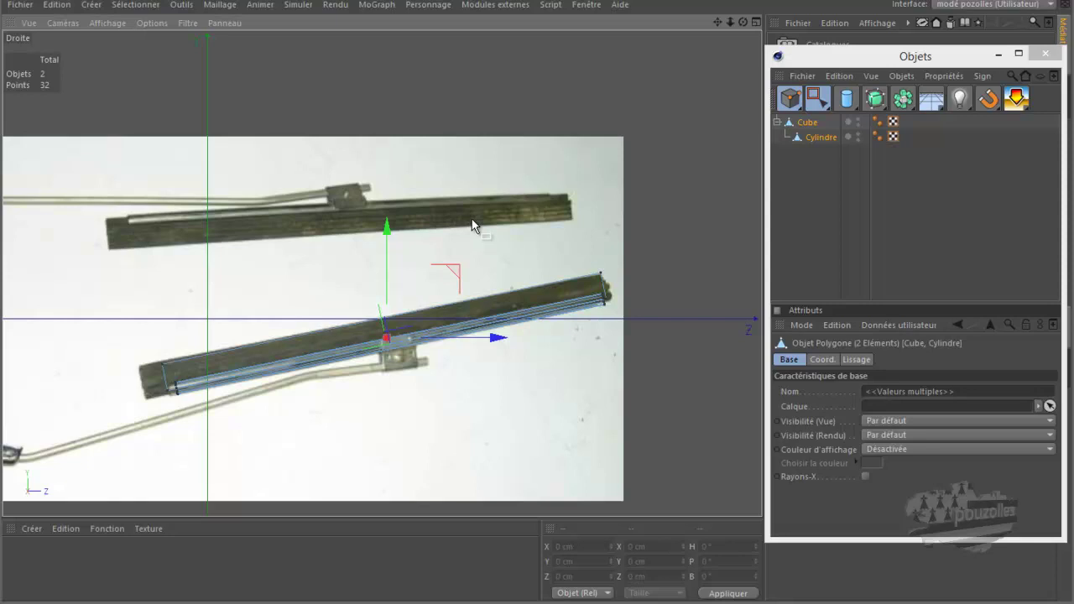
Step: Maximize the perspective view and orbit around the blade bar to inspect it in 3D
{"action": "middle_click", "coordinate": [344, 284]}
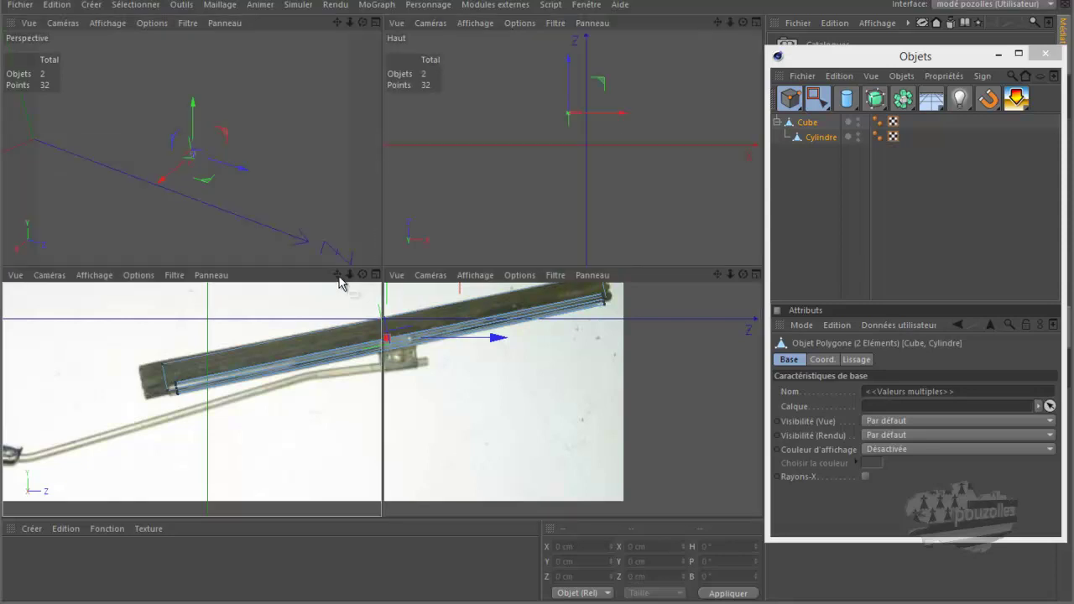
{"action": "middle_click", "coordinate": [283, 205]}
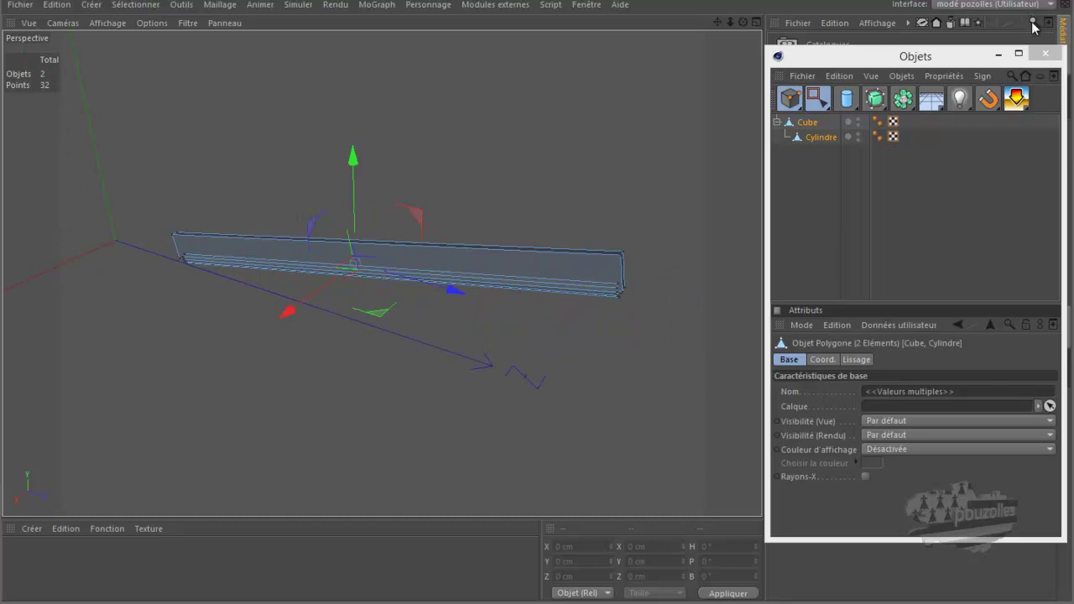
{"action": "left_click_drag", "start_coordinate": [983, 59], "coordinate": [983, 96]}
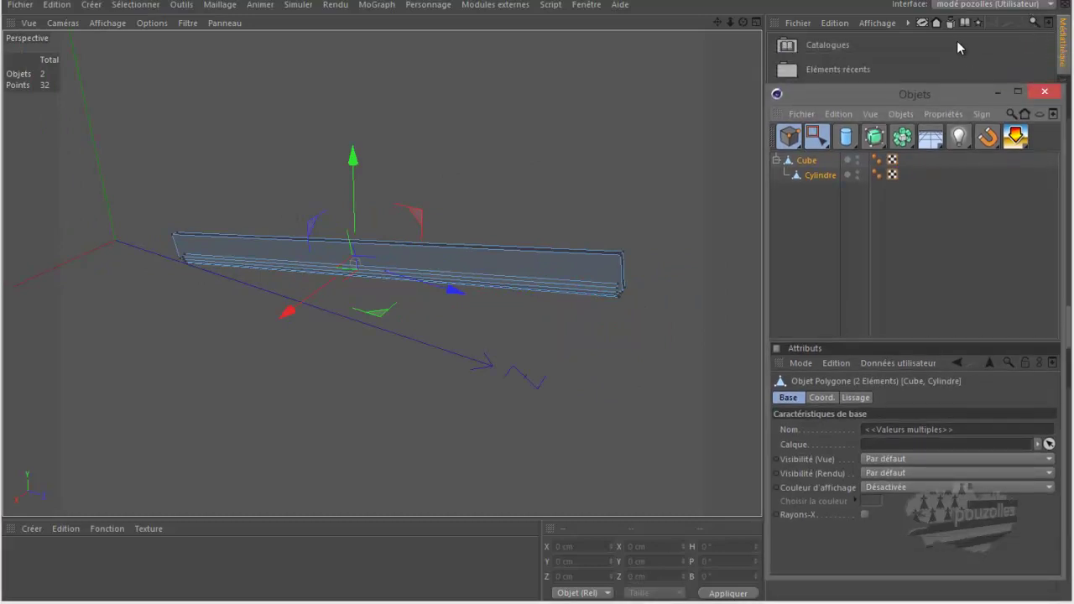
{"action": "key", "text": "ctrl+Tab"}
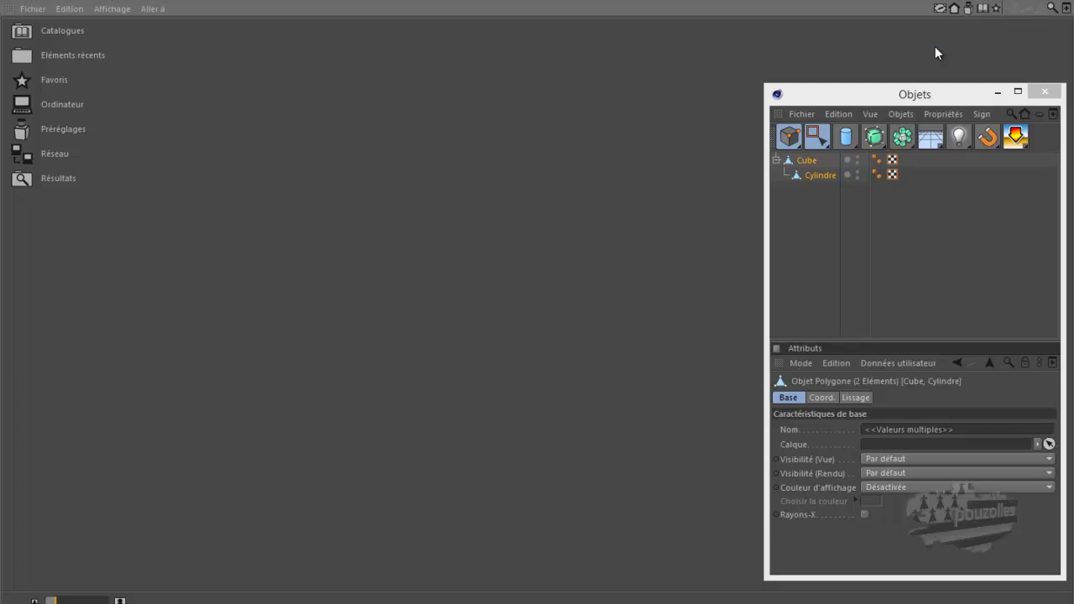
{"action": "key", "text": "ctrl+Tab"}
{"action": "key", "text": "ctrl+Tab"}
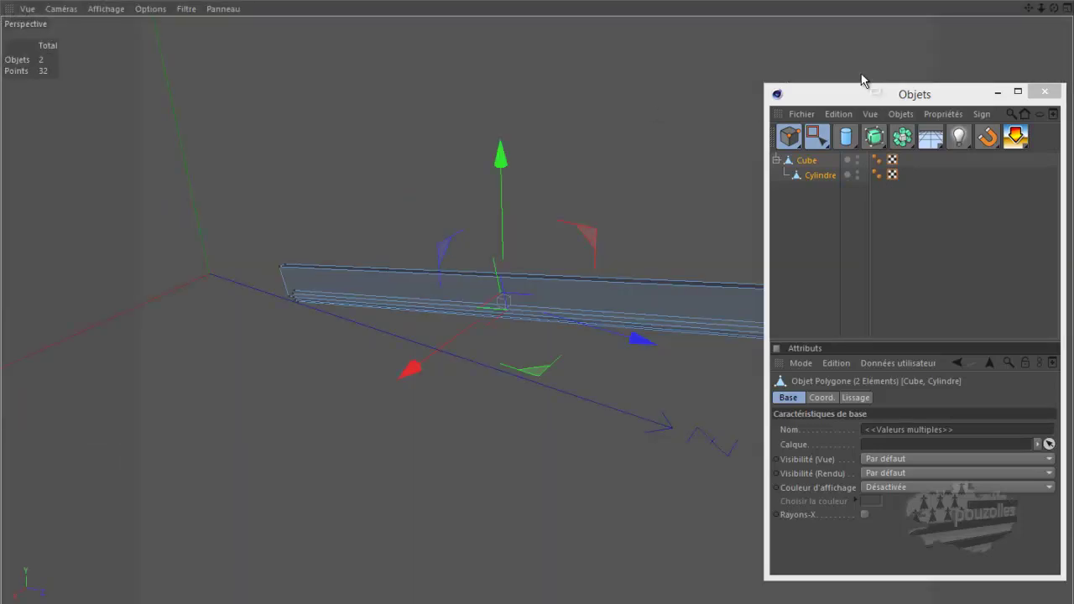
{"action": "left_click_drag", "start_coordinate": [1055, 7], "coordinate": [537, 294]}
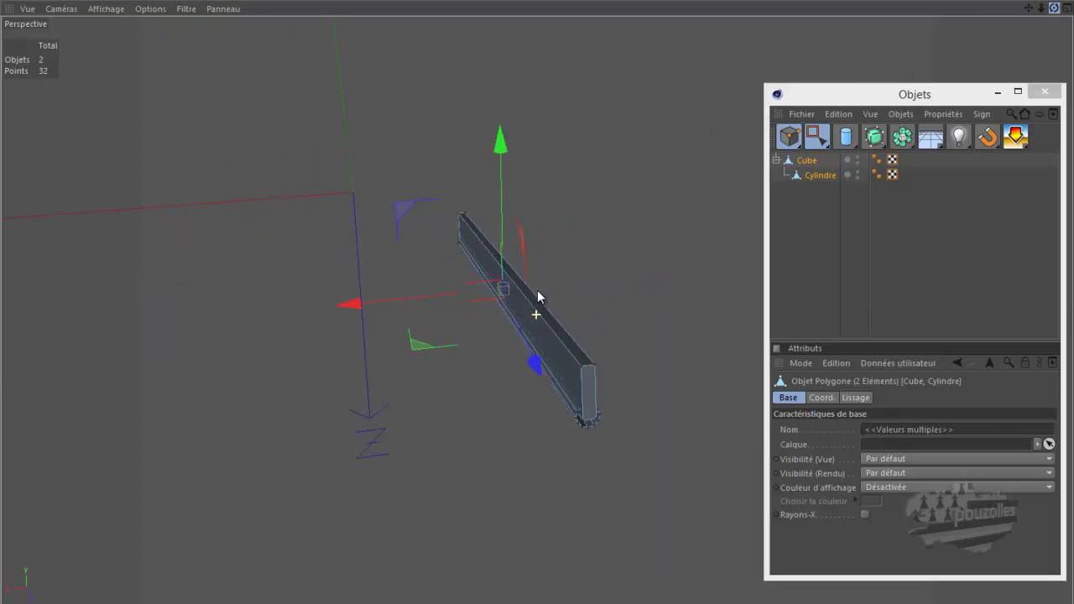
{"action": "left_click_drag", "start_coordinate": [537, 293], "coordinate": [531, 289]}
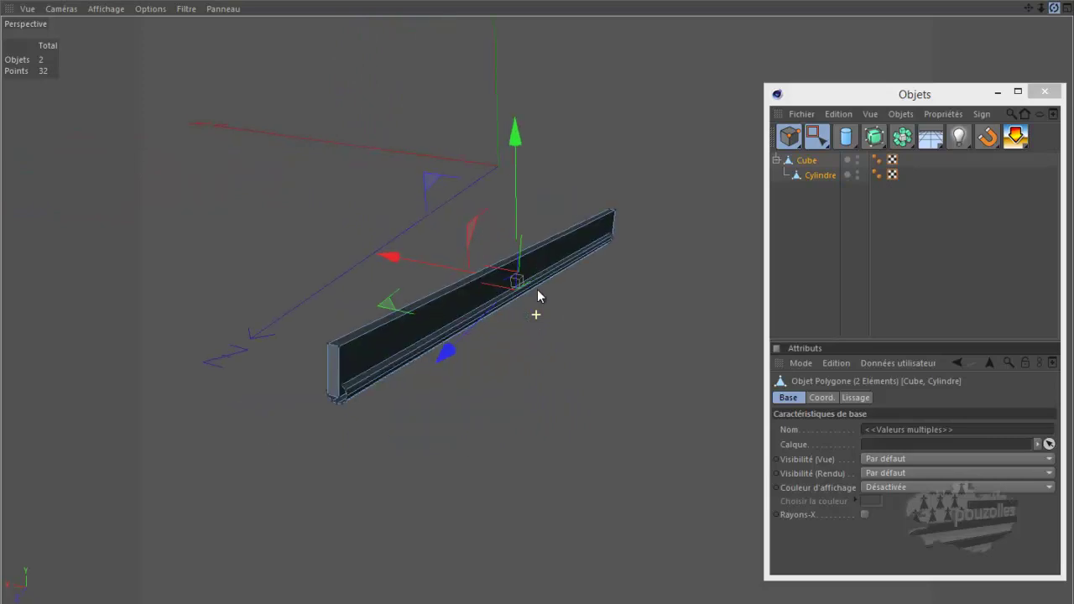
Step: In the maximized top view, select only Cube and box-select all eight of its points
{"action": "middle_click", "coordinate": [594, 172]}
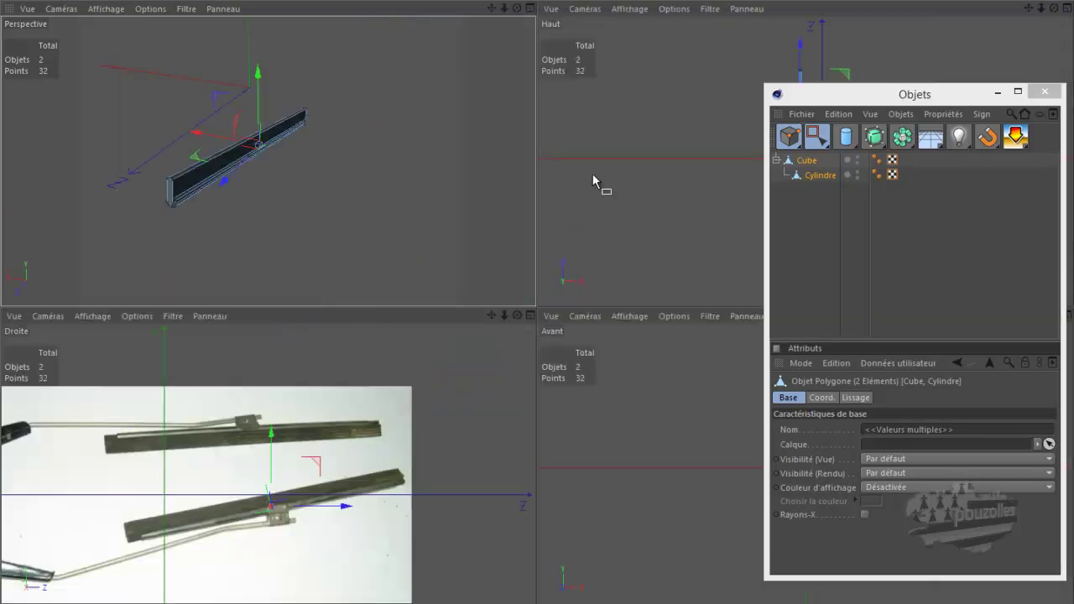
{"action": "middle_click", "coordinate": [553, 177]}
{"action": "scroll", "coordinate": [496, 220], "scroll_direction": "up", "scroll_amount": 1}
{"action": "scroll", "coordinate": [496, 220], "scroll_direction": "up", "scroll_amount": 1}
{"action": "left_click", "coordinate": [804, 160]}
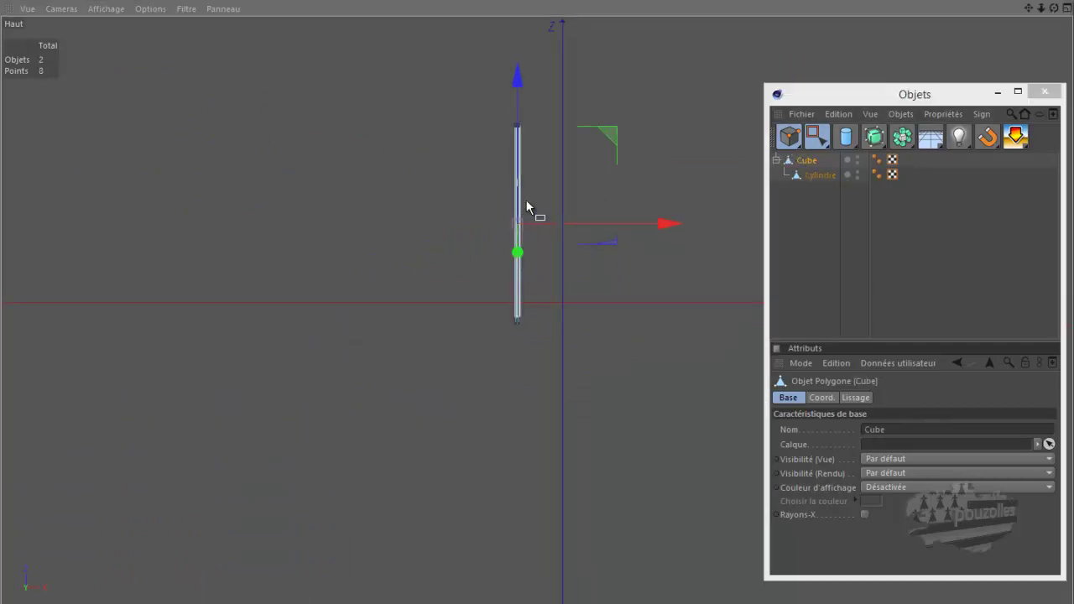
{"action": "scroll", "coordinate": [526, 201], "scroll_direction": "up", "scroll_amount": 2}
{"action": "scroll", "coordinate": [545, 51], "scroll_direction": "up", "scroll_amount": 1}
{"action": "scroll", "coordinate": [546, 51], "scroll_direction": "up", "scroll_amount": 1}
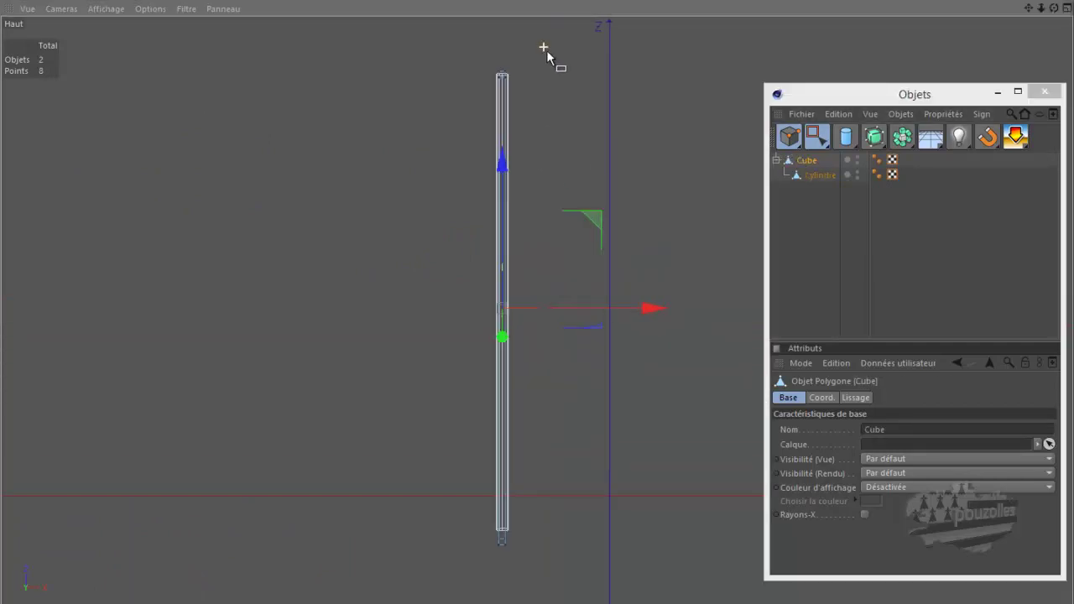
{"action": "left_click_drag", "start_coordinate": [561, 45], "coordinate": [417, 590]}
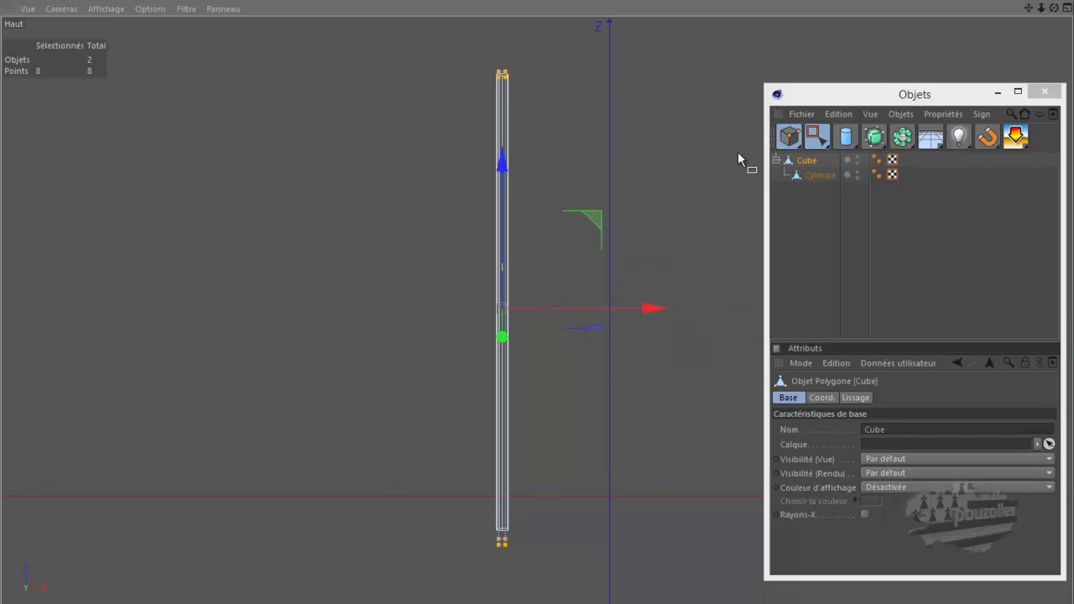
Step: Scale the Cube's selected points along X to resize its width
{"action": "left_click", "coordinate": [801, 138]}
{"action": "mouse_move", "coordinate": [813, 136]}
{"action": "left_mouse_down"}
{"action": "mouse_move", "coordinate": [666, 158]}
{"action": "mouse_move", "coordinate": [691, 159]}
{"action": "left_mouse_up"}
{"action": "scroll", "coordinate": [510, 325], "scroll_direction": "up", "scroll_amount": 2}
{"action": "scroll", "coordinate": [511, 325], "scroll_direction": "up", "scroll_amount": 2}
{"action": "scroll", "coordinate": [508, 325], "scroll_direction": "up", "scroll_amount": 2}
{"action": "scroll", "coordinate": [508, 325], "scroll_direction": "up", "scroll_amount": 1}
{"action": "scroll", "coordinate": [506, 319], "scroll_direction": "up", "scroll_amount": 1}
{"action": "left_click_drag", "start_coordinate": [642, 284], "coordinate": [516, 304]}
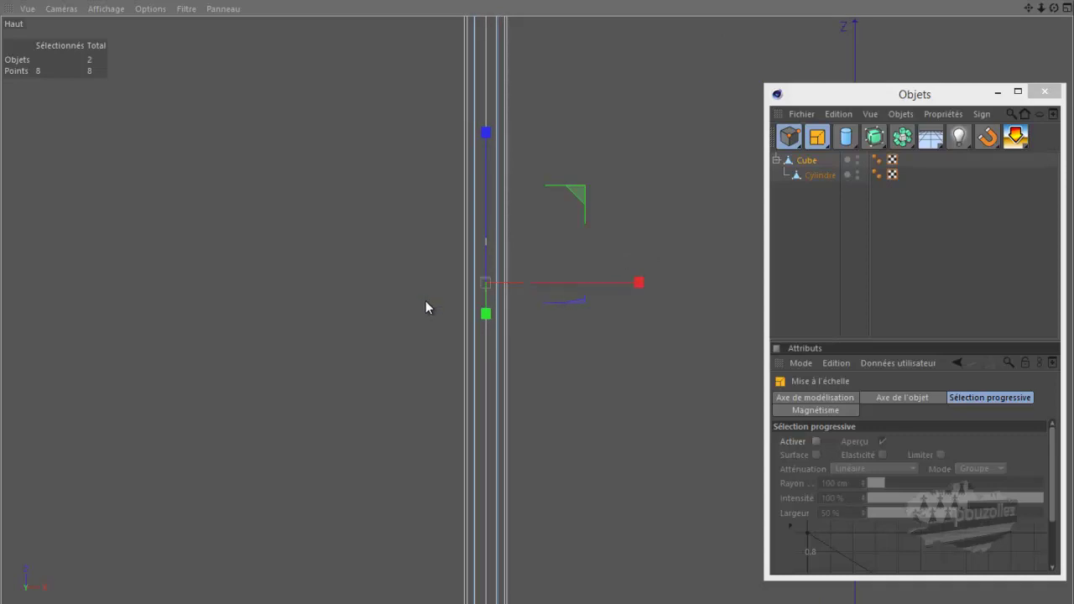
Step: In perspective, narrow the points to about 71% width, deselect, and restore four views
{"action": "middle_click", "coordinate": [386, 302]}
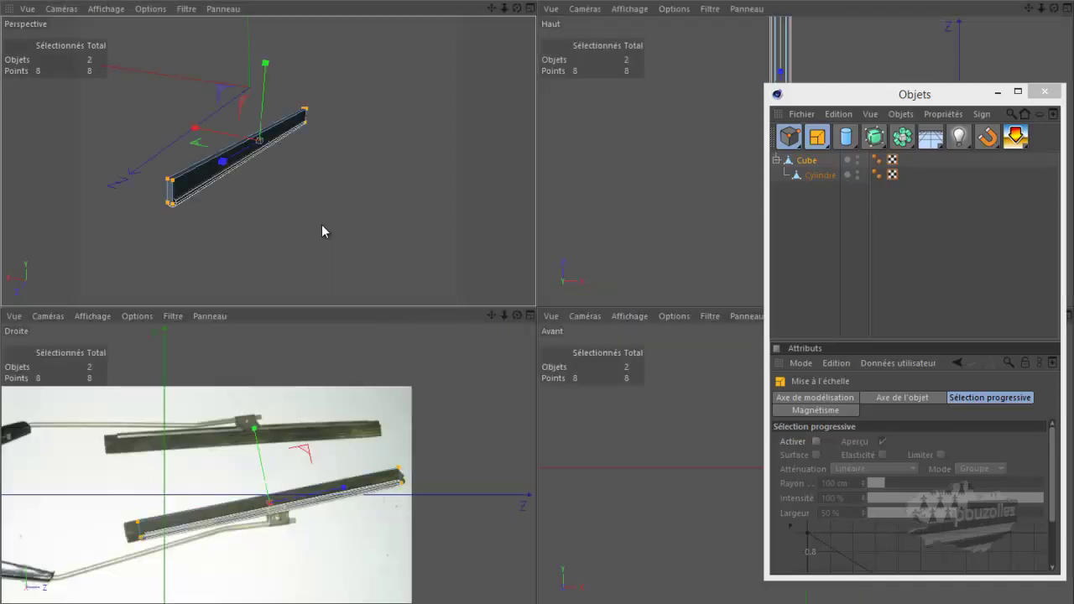
{"action": "middle_click", "coordinate": [321, 224]}
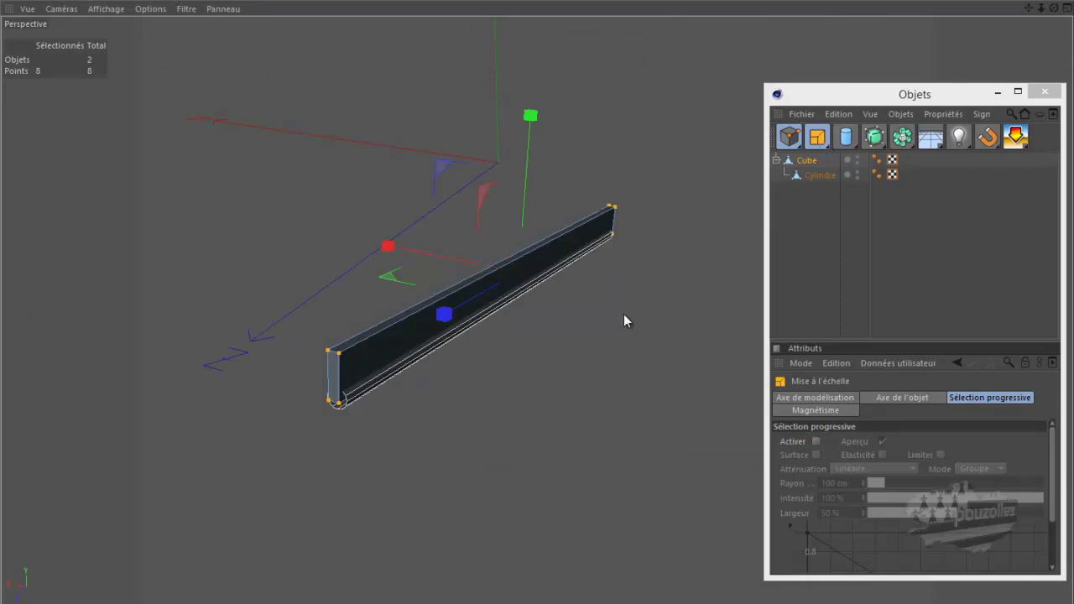
{"action": "left_click_drag", "start_coordinate": [390, 248], "coordinate": [420, 274]}
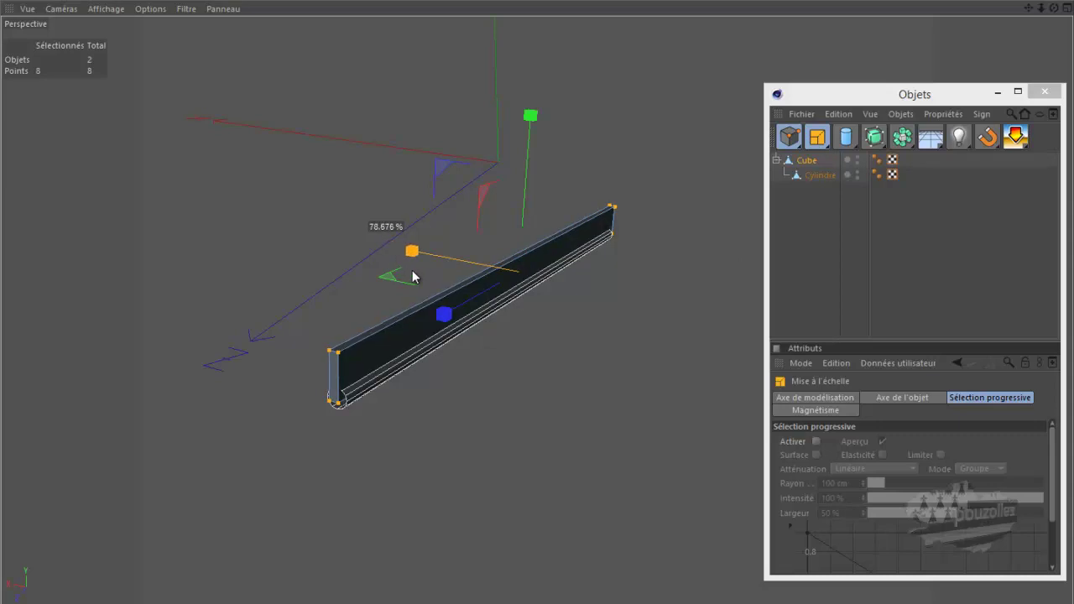
{"action": "left_click_drag", "start_coordinate": [421, 275], "coordinate": [424, 275]}
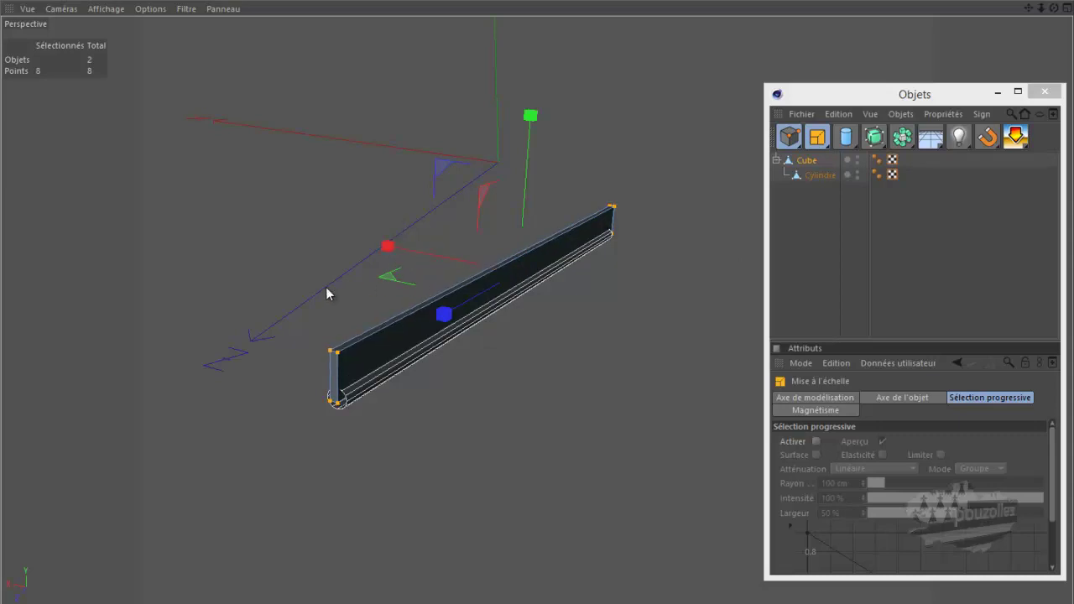
{"action": "left_click", "coordinate": [325, 287]}
{"action": "middle_click", "coordinate": [326, 287]}
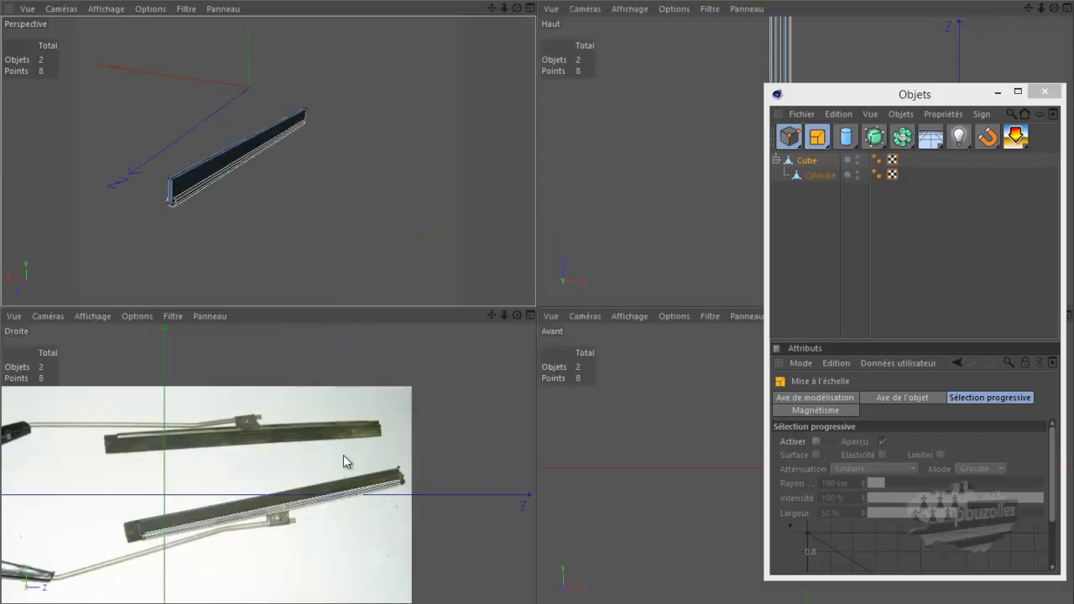
Step: Maximise the Droite side view and zoom onto the lower blade's clip in the photo
{"action": "middle_click", "coordinate": [344, 455]}
{"action": "scroll", "coordinate": [449, 366], "scroll_direction": "down", "scroll_amount": 2}
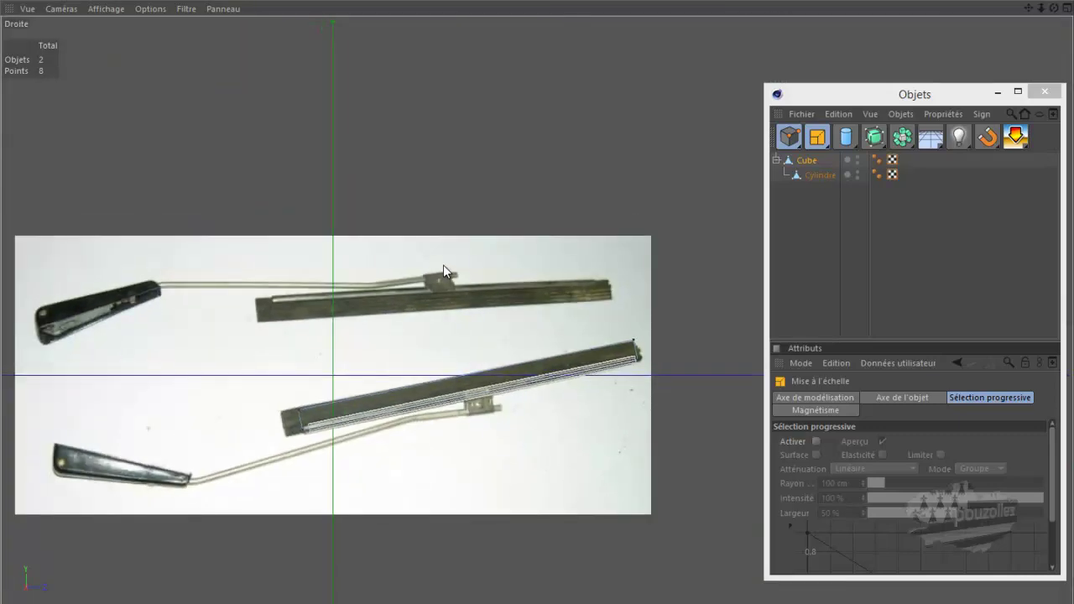
{"action": "left_click", "coordinate": [168, 579]}
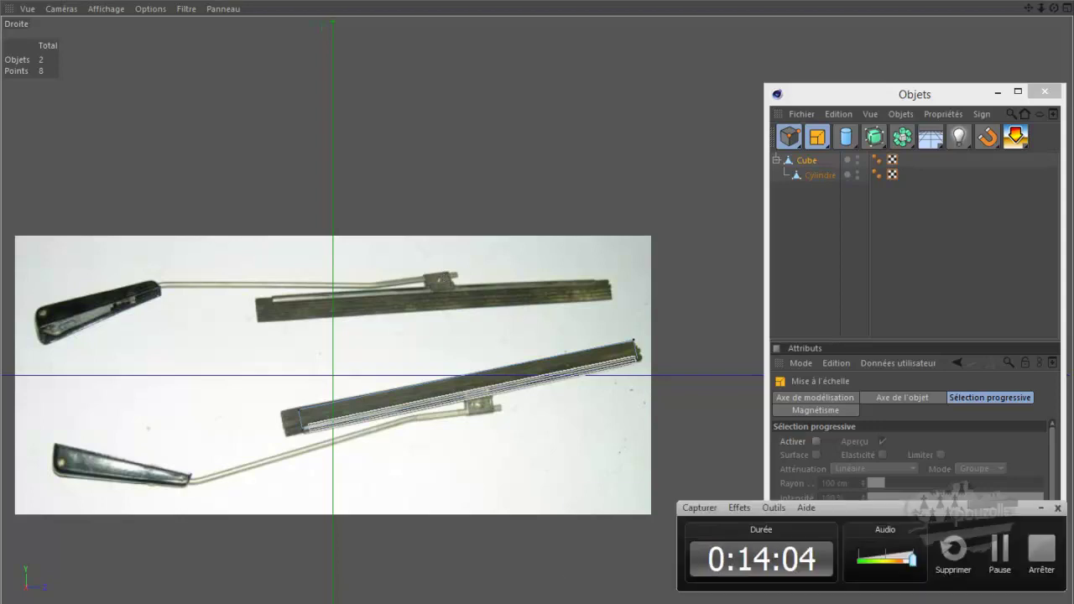
{"action": "left_click", "coordinate": [353, 597]}
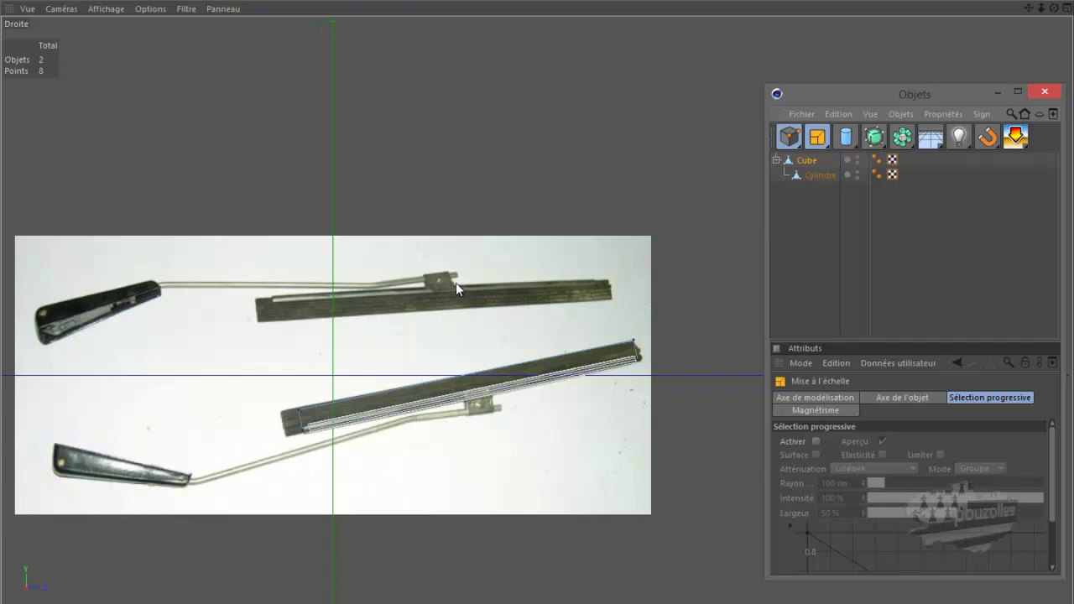
{"action": "scroll", "coordinate": [485, 413], "scroll_direction": "up", "scroll_amount": 3}
{"action": "scroll", "coordinate": [482, 413], "scroll_direction": "up", "scroll_amount": 1}
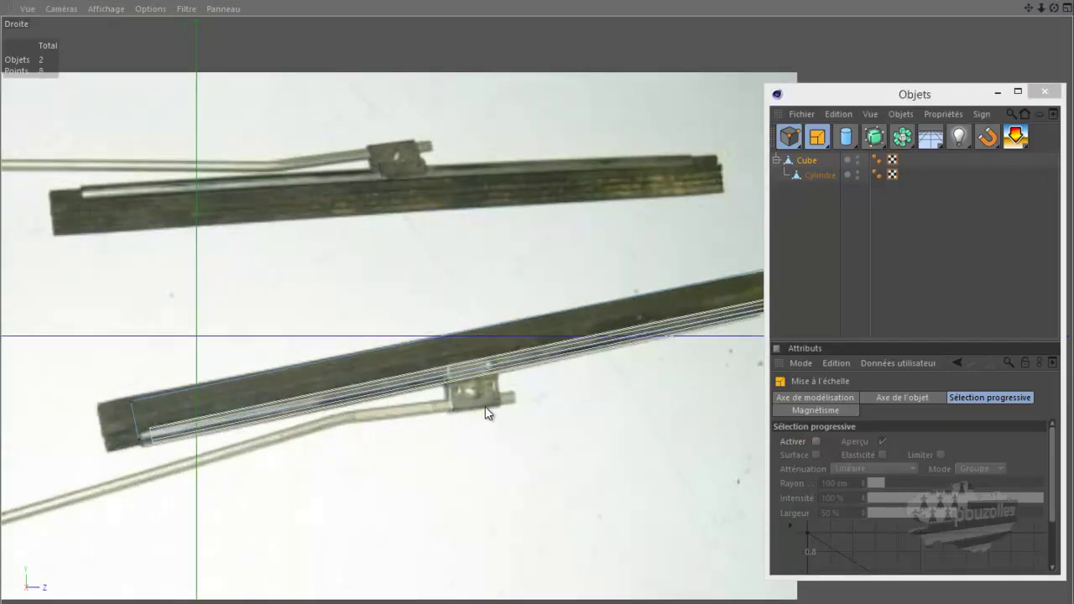
{"action": "scroll", "coordinate": [483, 411], "scroll_direction": "up", "scroll_amount": 2}
{"action": "scroll", "coordinate": [485, 408], "scroll_direction": "up", "scroll_amount": 1}
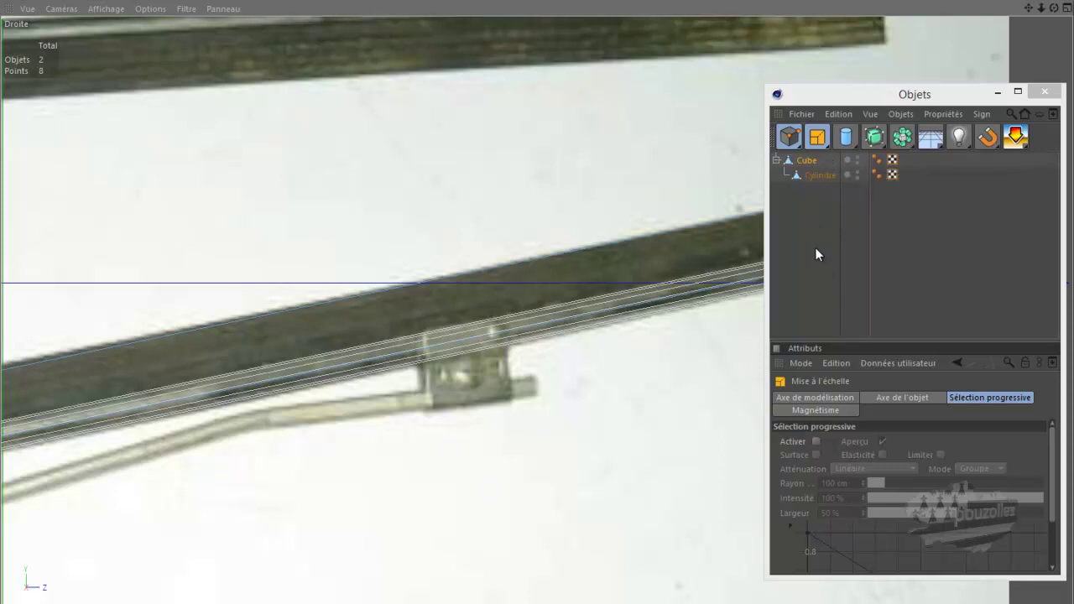
Step: Add a new Cube.1 and nest it under the blade's Cube object alongside Cylindre
{"action": "left_click_drag", "start_coordinate": [843, 138], "coordinate": [430, 158]}
{"action": "scroll", "coordinate": [570, 201], "scroll_direction": "down", "scroll_amount": 2}
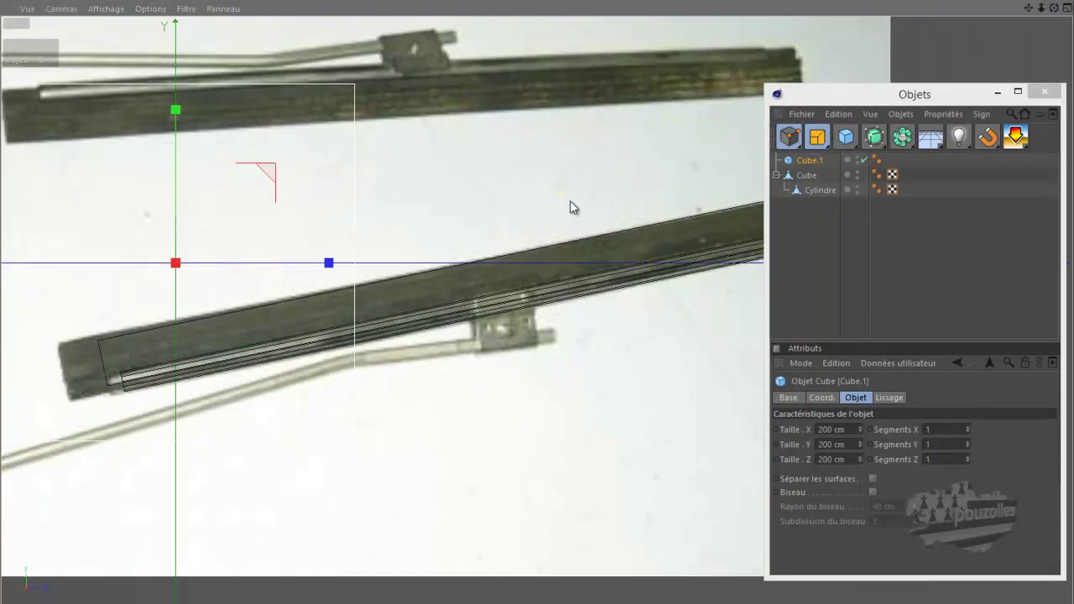
{"action": "scroll", "coordinate": [587, 197], "scroll_direction": "down", "scroll_amount": 1}
{"action": "left_click_drag", "start_coordinate": [811, 174], "coordinate": [812, 179]}
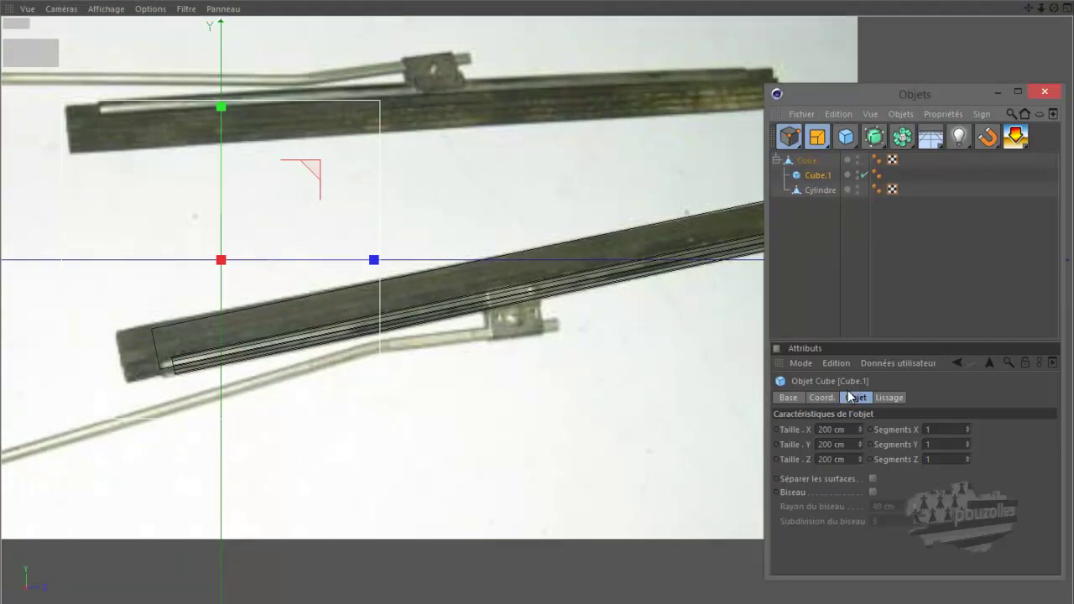
Step: Set Cube.1's position X, Y, Z and pitch to 0, then make it editable with C
{"action": "left_click", "coordinate": [823, 397]}
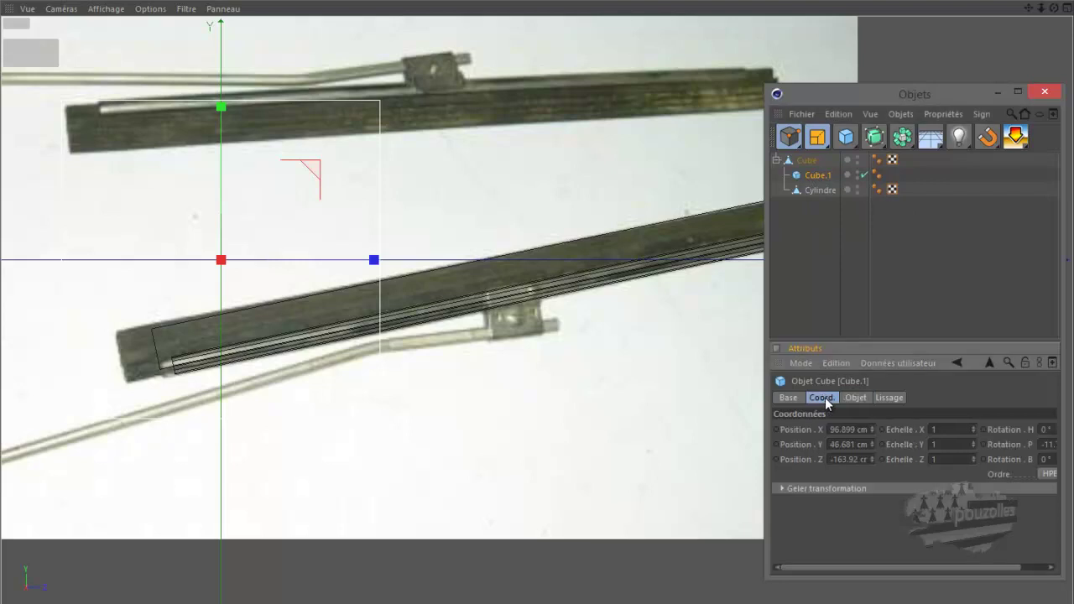
{"action": "left_click", "coordinate": [846, 428]}
{"action": "type", "text": "0"}
{"action": "left_click", "coordinate": [848, 445]}
{"action": "type", "text": "0"}
{"action": "left_click", "coordinate": [847, 459]}
{"action": "type", "text": "0"}
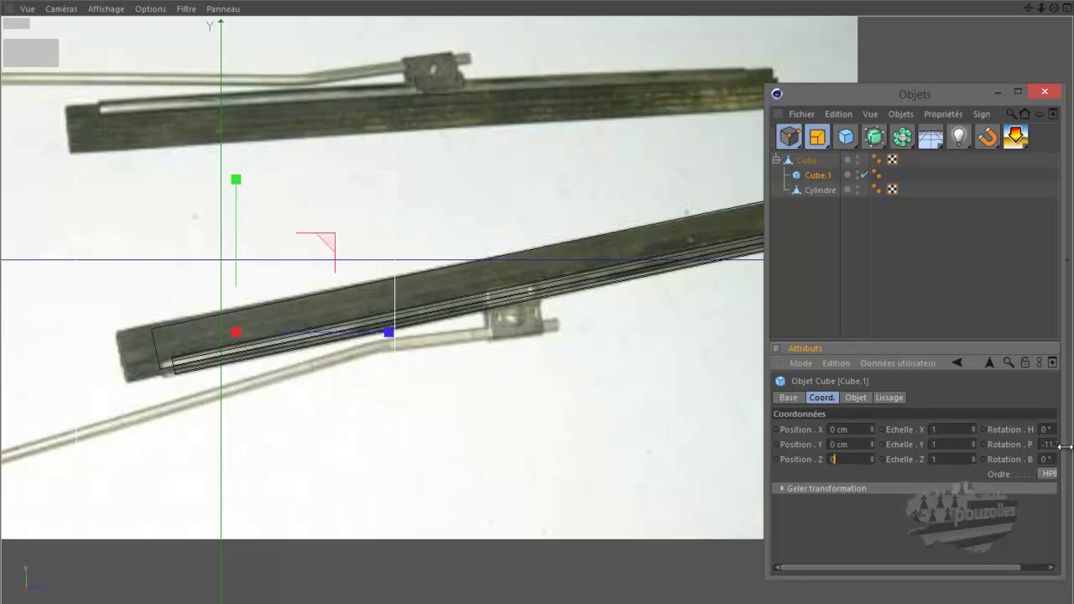
{"action": "left_click", "coordinate": [1049, 444]}
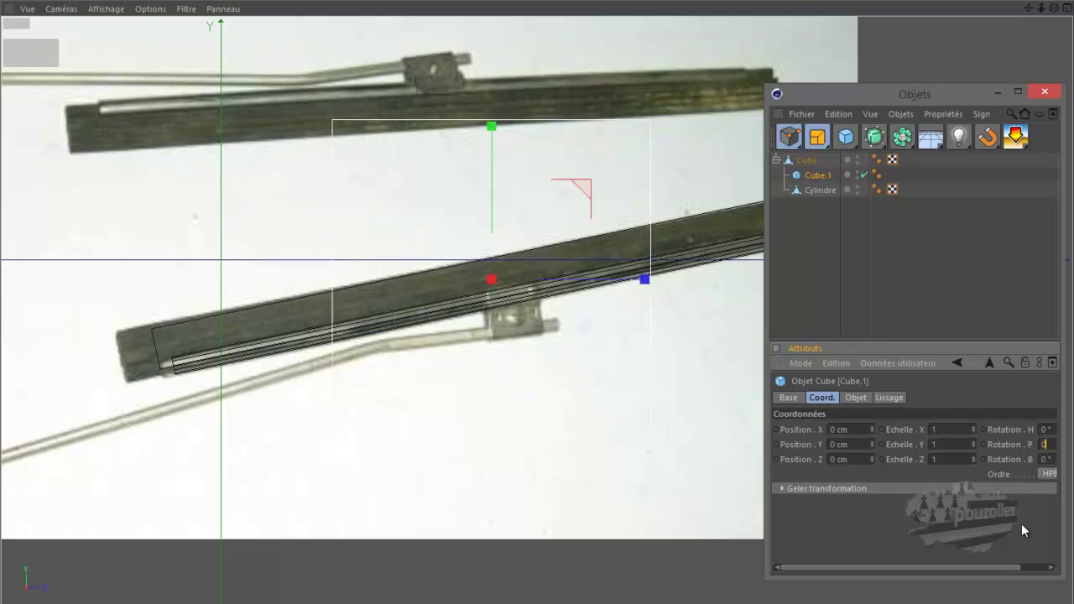
{"action": "key", "text": "Return"}
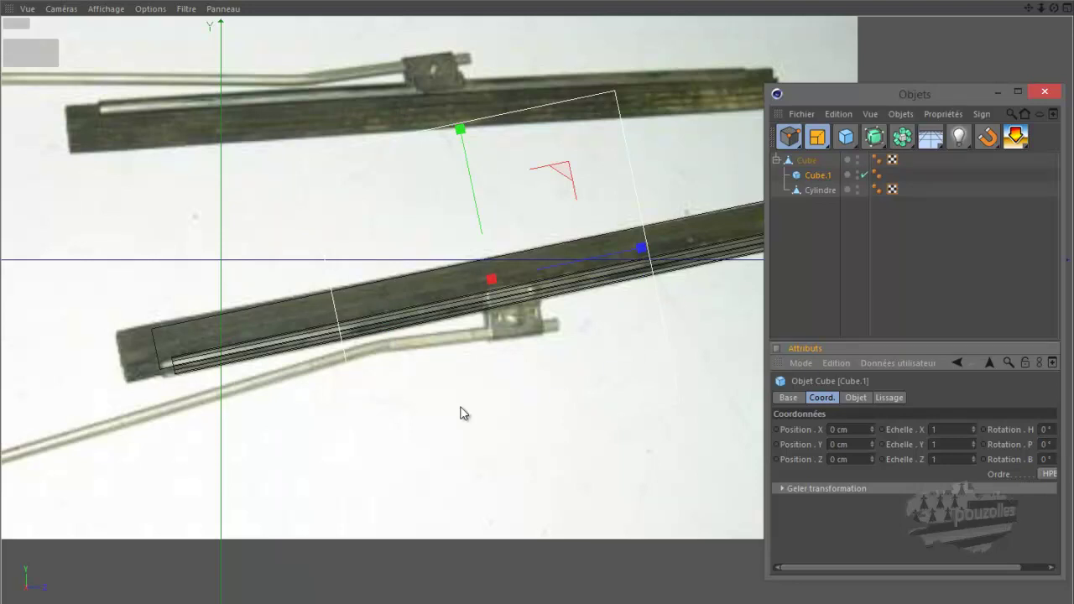
{"action": "key", "text": "c"}
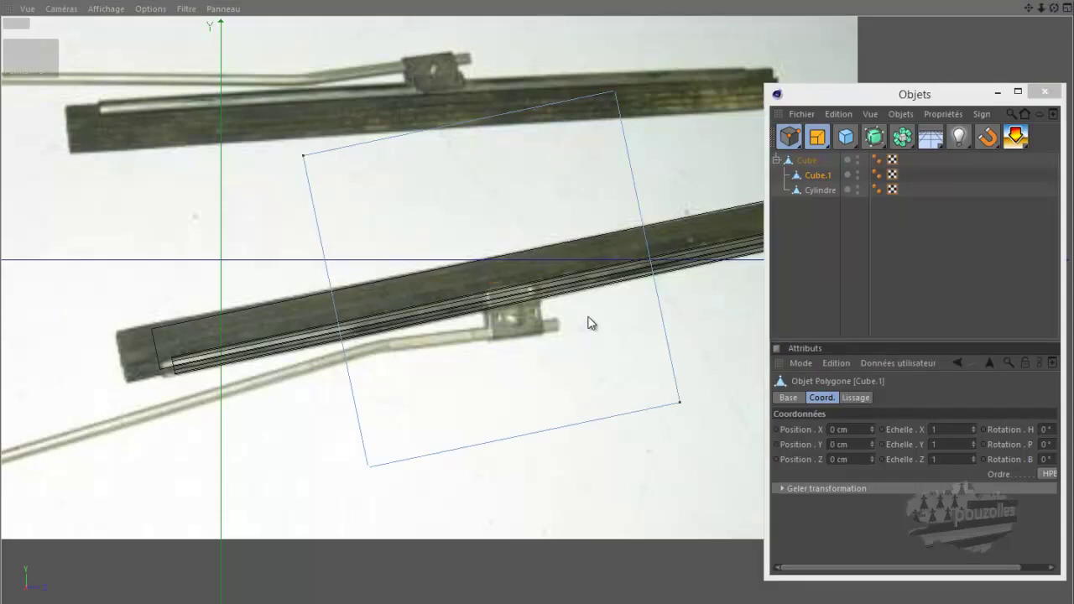
Step: Use rectangle selection to move Cube.1's top and bottom points onto the clip's height
{"action": "left_click", "coordinate": [825, 137]}
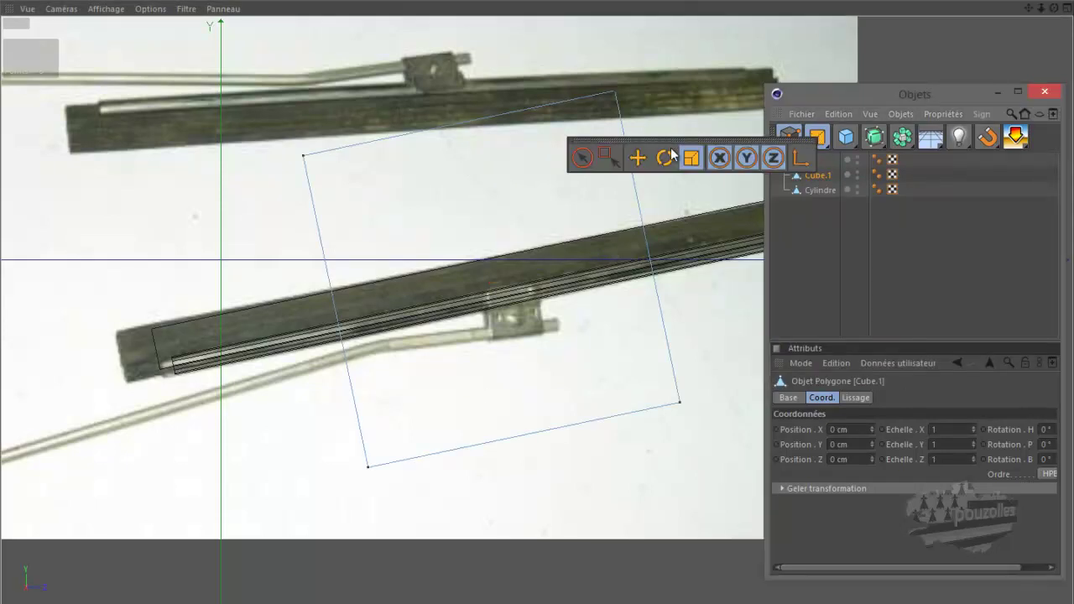
{"action": "left_click", "coordinate": [606, 158]}
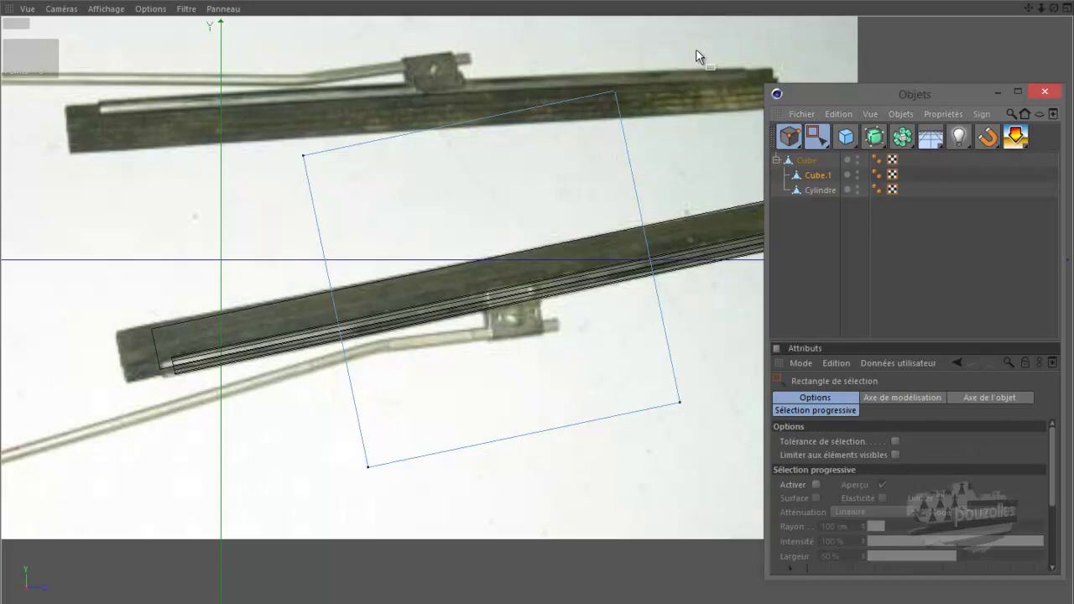
{"action": "left_click_drag", "start_coordinate": [696, 57], "coordinate": [269, 192]}
{"action": "left_click_drag", "start_coordinate": [434, 29], "coordinate": [485, 196]}
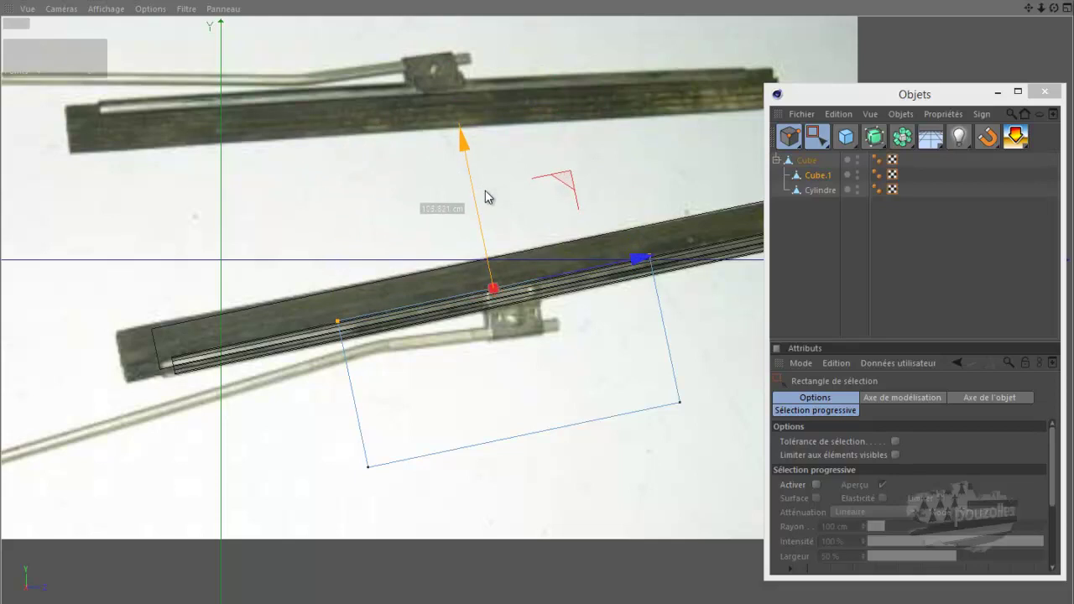
{"action": "left_click_drag", "start_coordinate": [345, 452], "coordinate": [755, 470]}
{"action": "mouse_move", "coordinate": [731, 351]}
{"action": "left_mouse_down"}
{"action": "mouse_move", "coordinate": [540, 455]}
{"action": "mouse_move", "coordinate": [275, 557]}
{"action": "left_mouse_up"}
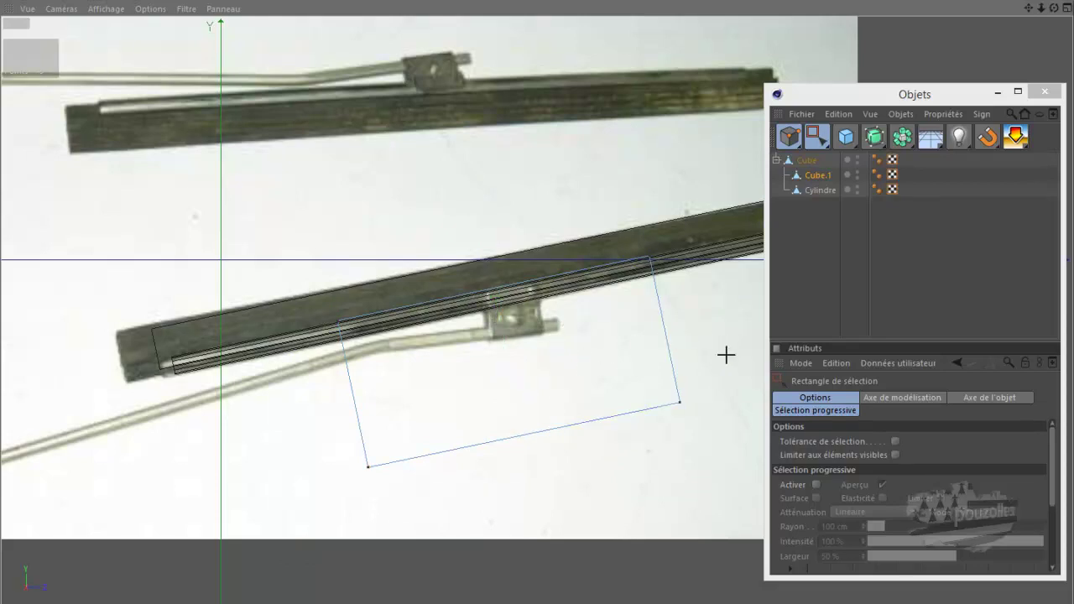
{"action": "mouse_move", "coordinate": [494, 298]}
{"action": "left_mouse_down"}
{"action": "mouse_move", "coordinate": [478, 206]}
{"action": "mouse_move", "coordinate": [475, 214]}
{"action": "left_mouse_up"}
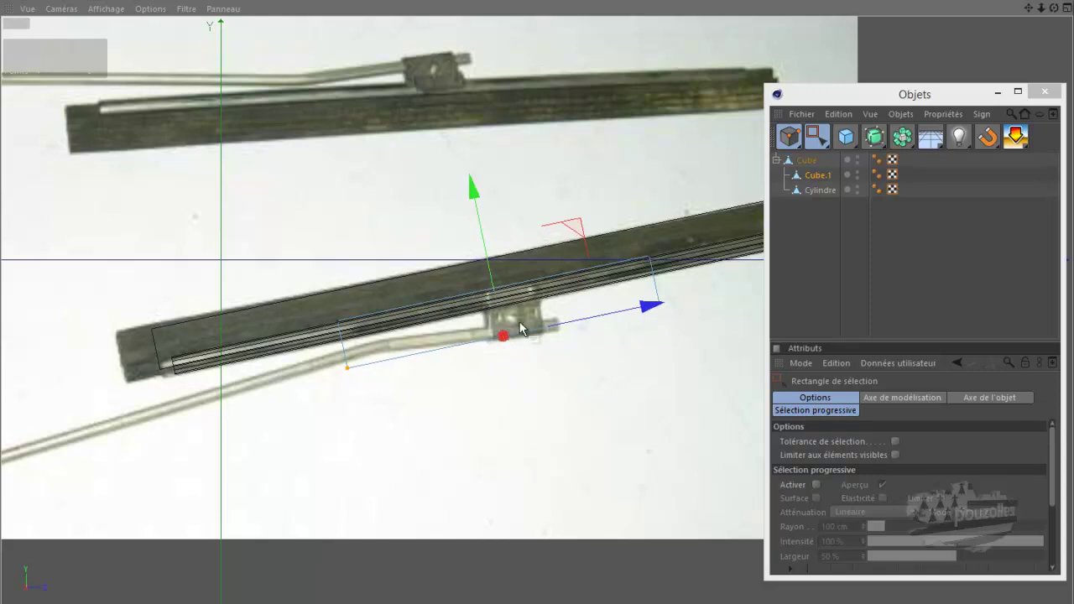
Step: Pull Cube.1's right and left points in to the clip's ends, then restore four views
{"action": "scroll", "coordinate": [496, 305], "scroll_direction": "up", "scroll_amount": 2}
{"action": "scroll", "coordinate": [503, 307], "scroll_direction": "up", "scroll_amount": 2}
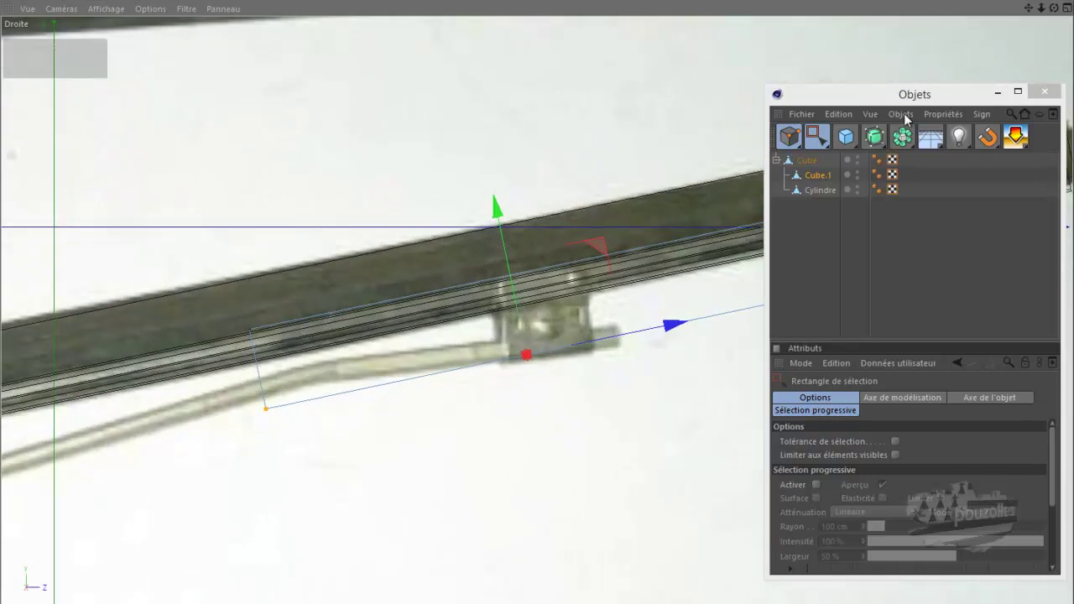
{"action": "mouse_move", "coordinate": [950, 104]}
{"action": "left_mouse_down"}
{"action": "mouse_move", "coordinate": [927, 227]}
{"action": "mouse_move", "coordinate": [814, 537]}
{"action": "left_mouse_up"}
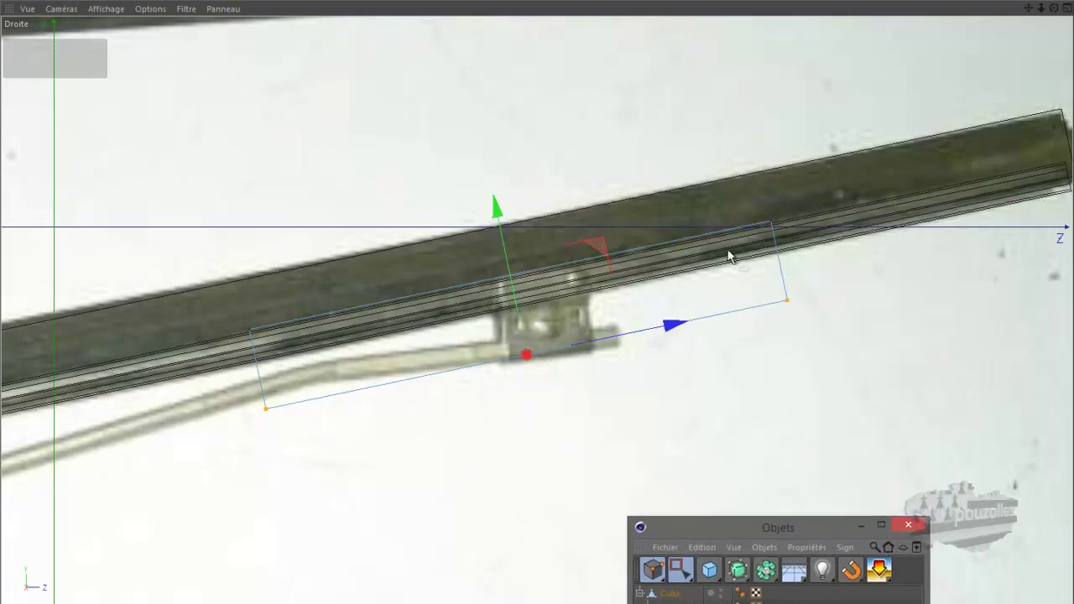
{"action": "left_click_drag", "start_coordinate": [824, 194], "coordinate": [763, 353]}
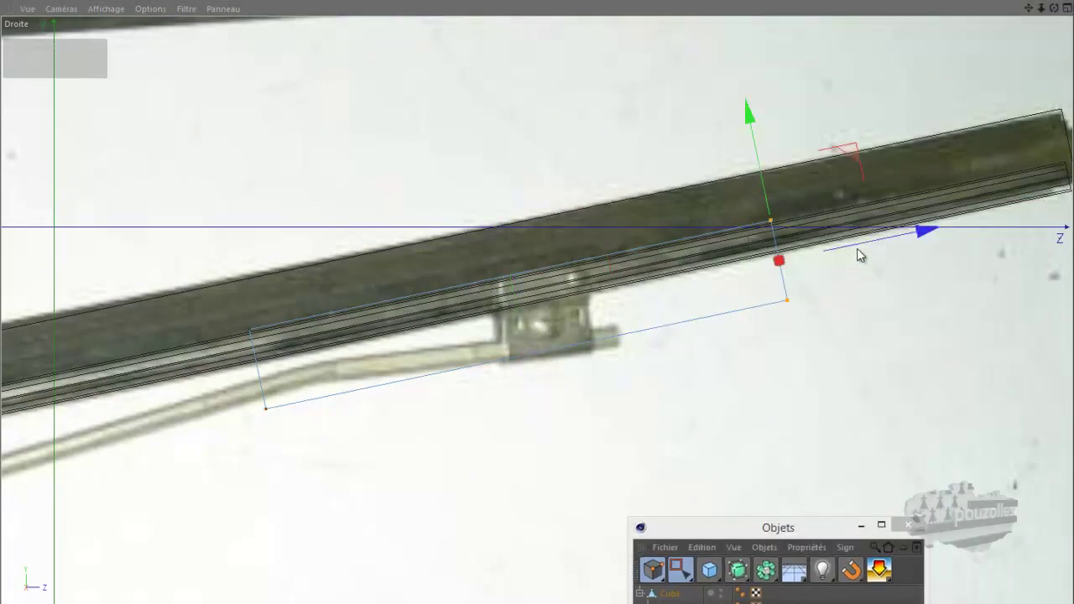
{"action": "mouse_move", "coordinate": [863, 241]}
{"action": "left_mouse_down"}
{"action": "mouse_move", "coordinate": [706, 319]}
{"action": "mouse_move", "coordinate": [688, 343]}
{"action": "left_mouse_up"}
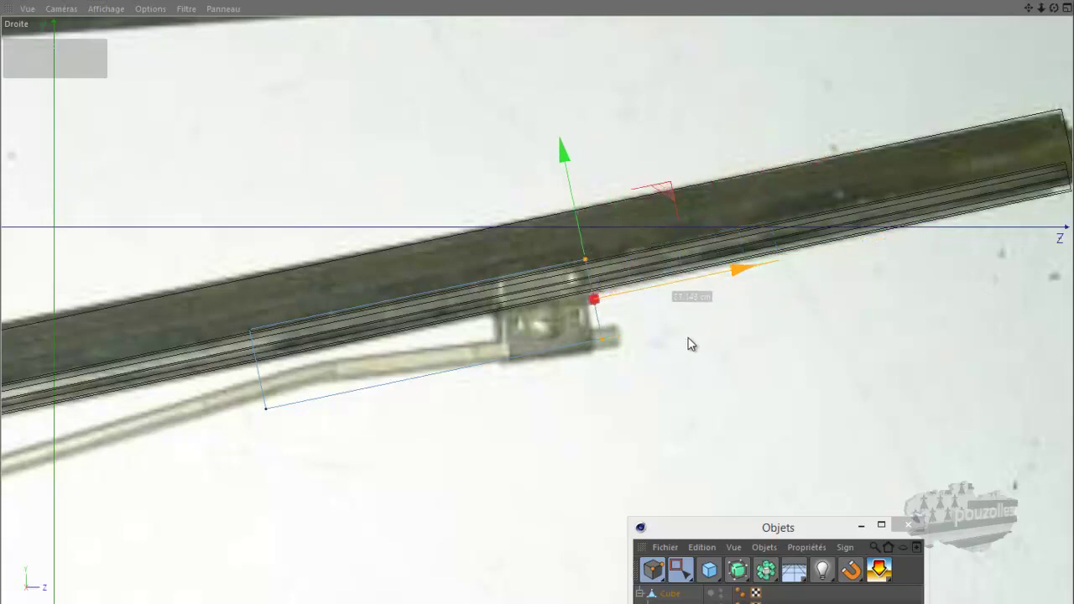
{"action": "left_click_drag", "start_coordinate": [300, 291], "coordinate": [221, 499]}
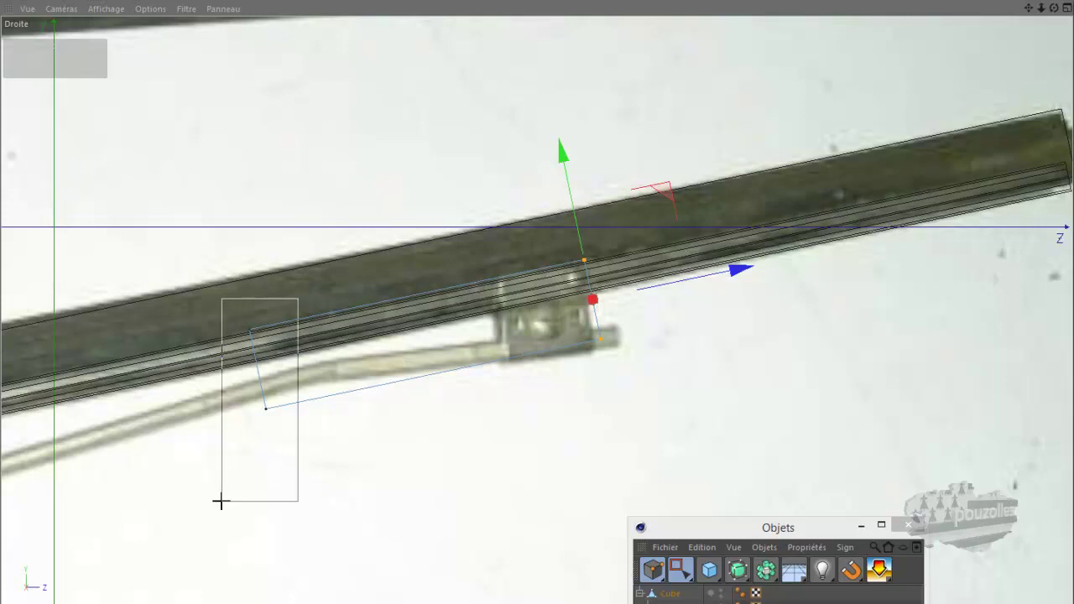
{"action": "left_click_drag", "start_coordinate": [396, 339], "coordinate": [635, 343]}
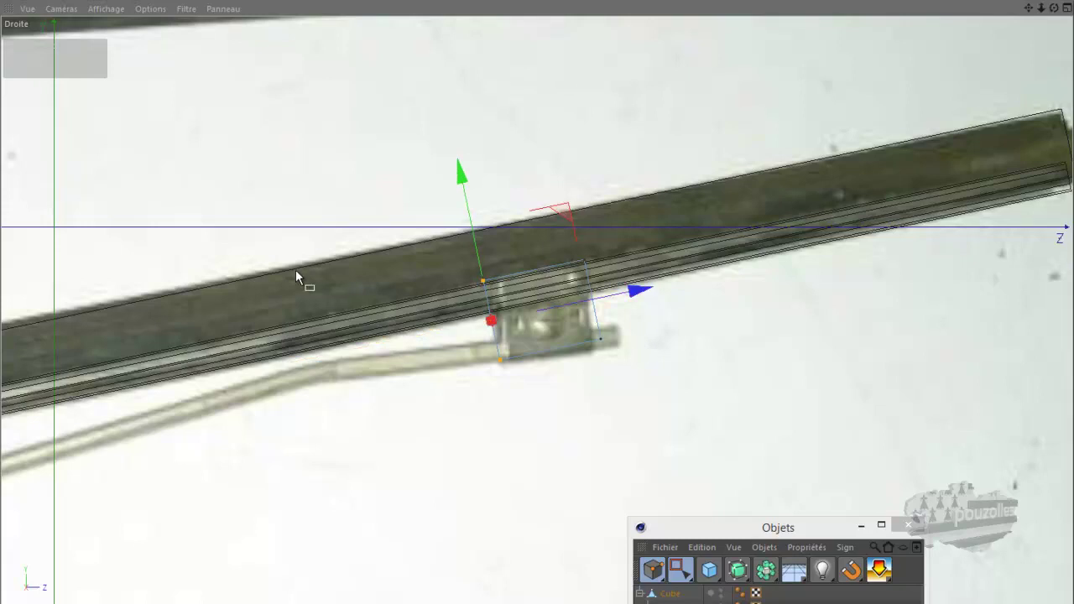
{"action": "middle_click", "coordinate": [295, 270]}
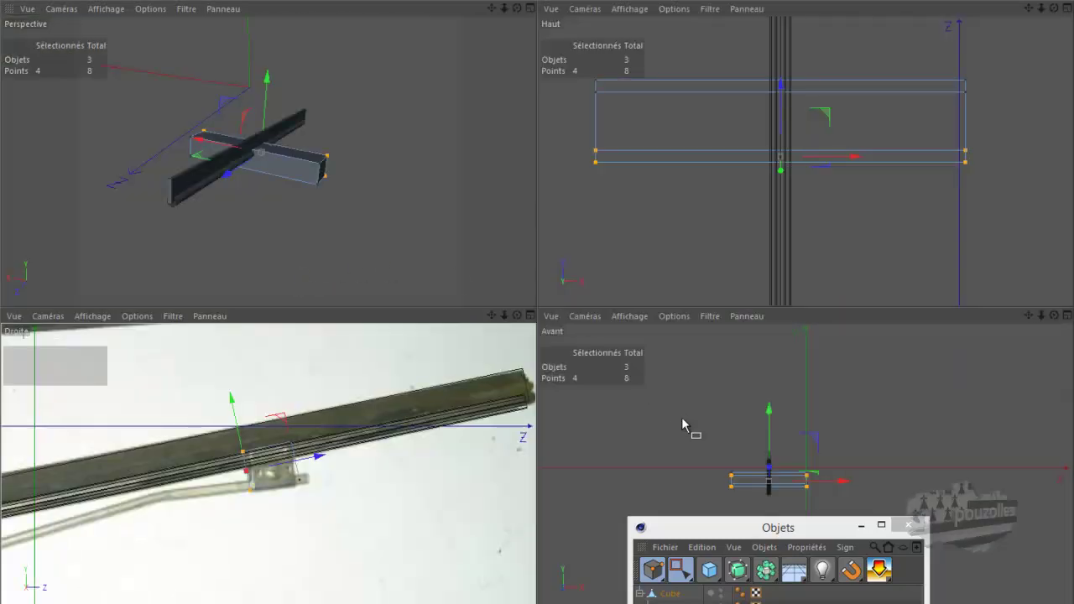
Step: Maximise the front view, zoom in, and select all the clip cube's points
{"action": "middle_click", "coordinate": [681, 417]}
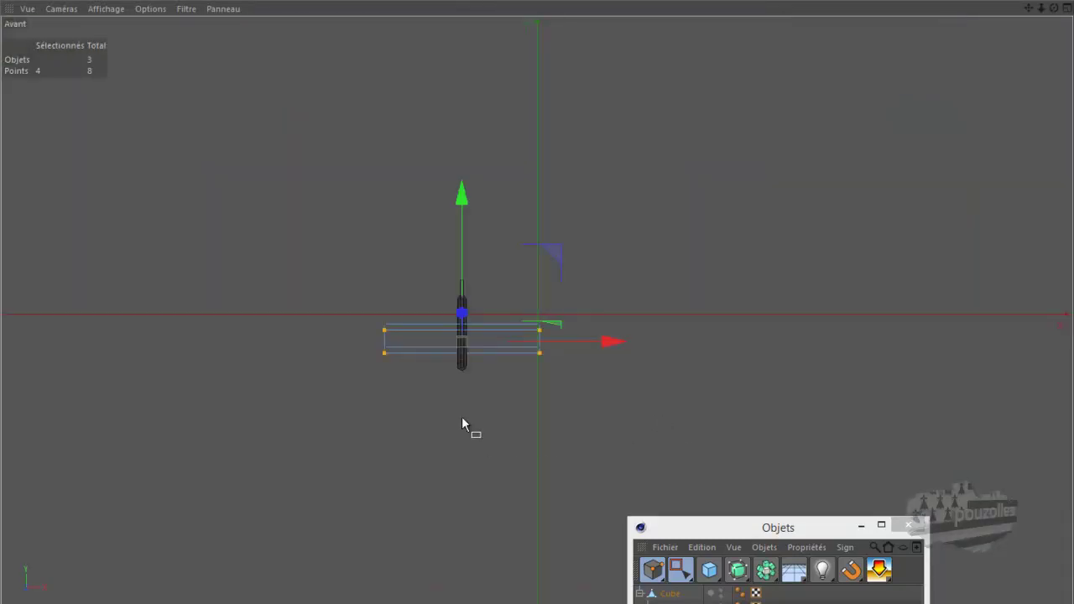
{"action": "scroll", "coordinate": [462, 412], "scroll_direction": "up", "scroll_amount": 2}
{"action": "scroll", "coordinate": [458, 396], "scroll_direction": "up", "scroll_amount": 2}
{"action": "scroll", "coordinate": [458, 395], "scroll_direction": "up", "scroll_amount": 3}
{"action": "scroll", "coordinate": [457, 393], "scroll_direction": "up", "scroll_amount": 1}
{"action": "scroll", "coordinate": [455, 391], "scroll_direction": "up", "scroll_amount": 1}
{"action": "scroll", "coordinate": [400, 393], "scroll_direction": "up", "scroll_amount": 1}
{"action": "left_click_drag", "start_coordinate": [206, 131], "coordinate": [892, 352]}
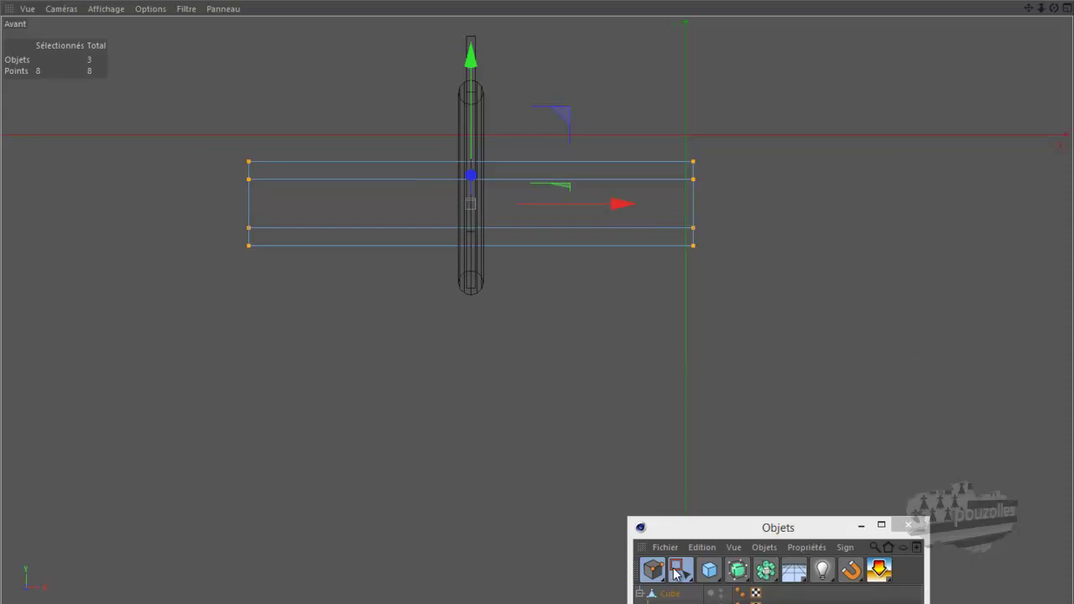
Step: Scale the selected points along X until the clip matches the cylinder rail's width
{"action": "left_click_drag", "start_coordinate": [677, 573], "coordinate": [822, 593]}
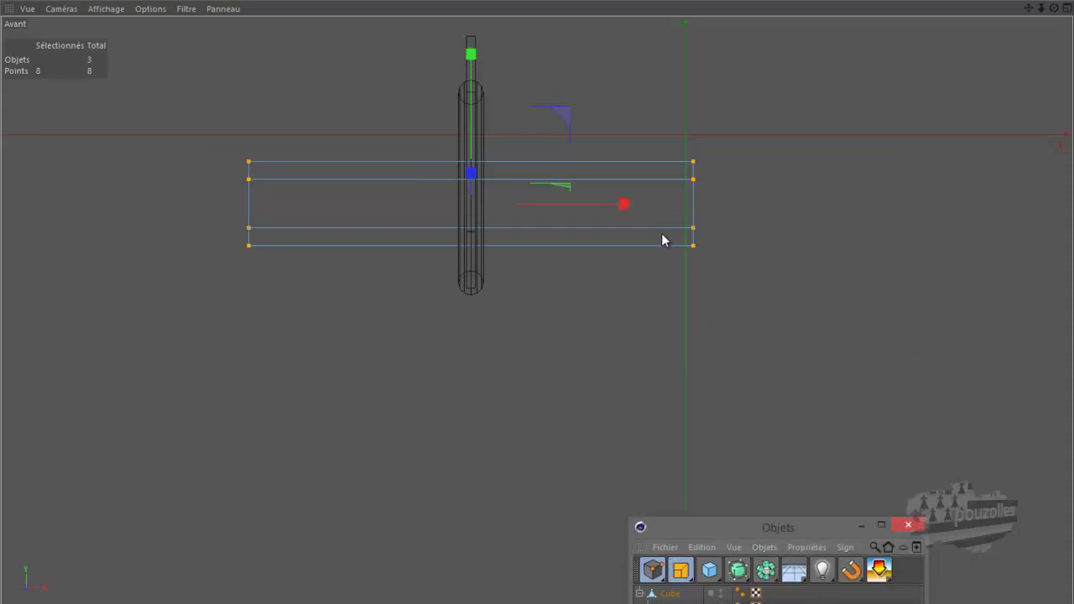
{"action": "left_click_drag", "start_coordinate": [625, 208], "coordinate": [481, 215]}
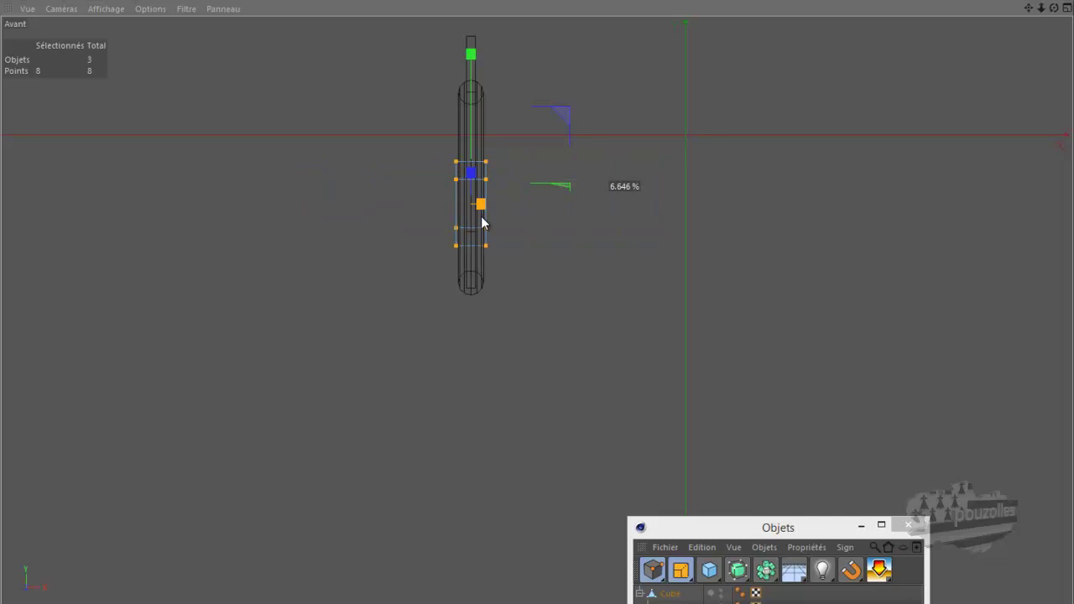
{"action": "left_click_drag", "start_coordinate": [480, 218], "coordinate": [483, 220]}
{"action": "scroll", "coordinate": [483, 220], "scroll_direction": "up", "scroll_amount": 1}
{"action": "scroll", "coordinate": [482, 220], "scroll_direction": "up", "scroll_amount": 1}
{"action": "scroll", "coordinate": [485, 220], "scroll_direction": "up", "scroll_amount": 1}
{"action": "scroll", "coordinate": [492, 221], "scroll_direction": "up", "scroll_amount": 1}
{"action": "scroll", "coordinate": [492, 220], "scroll_direction": "up", "scroll_amount": 1}
{"action": "scroll", "coordinate": [492, 220], "scroll_direction": "up", "scroll_amount": 1}
{"action": "left_click_drag", "start_coordinate": [610, 169], "coordinate": [587, 179]}
{"action": "middle_click", "coordinate": [277, 231]}
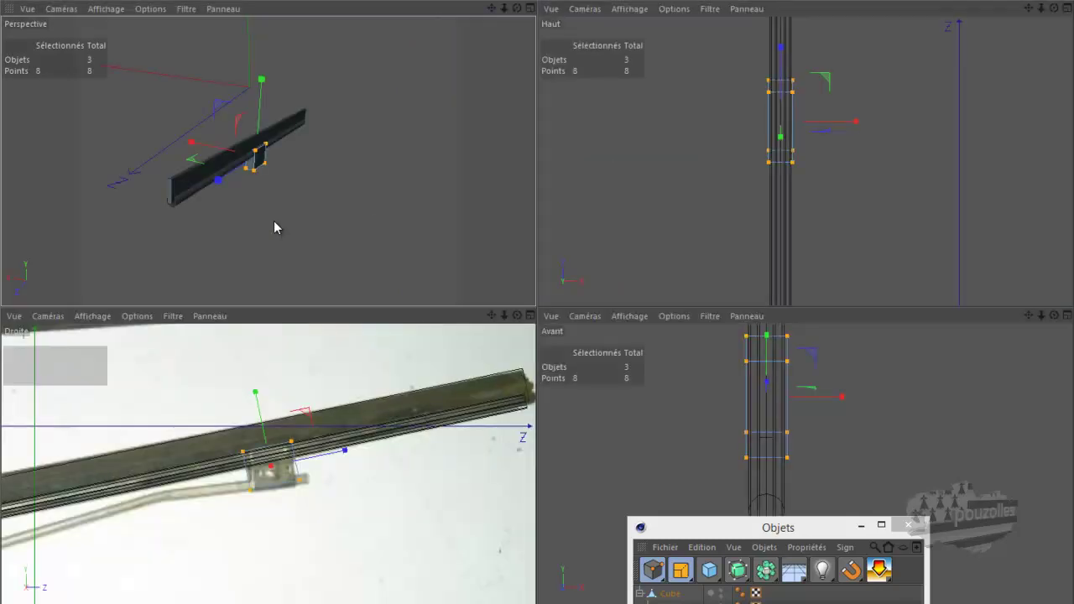
Step: Orbit the clip in Perspective, then compare it to the reference photo in the side view
{"action": "middle_click", "coordinate": [275, 220]}
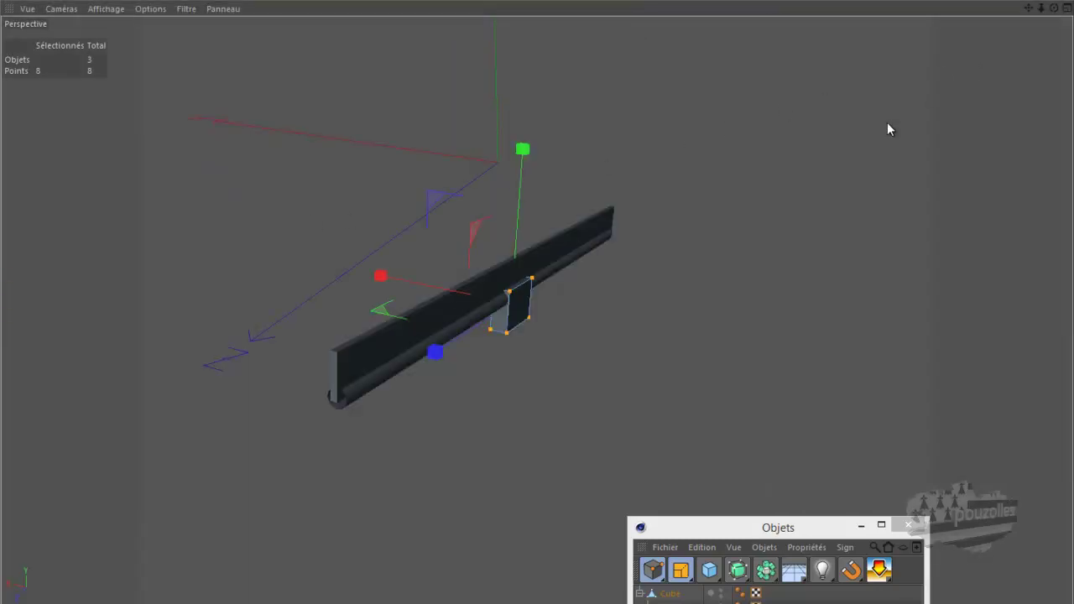
{"action": "left_click_drag", "start_coordinate": [1055, 15], "coordinate": [540, 295]}
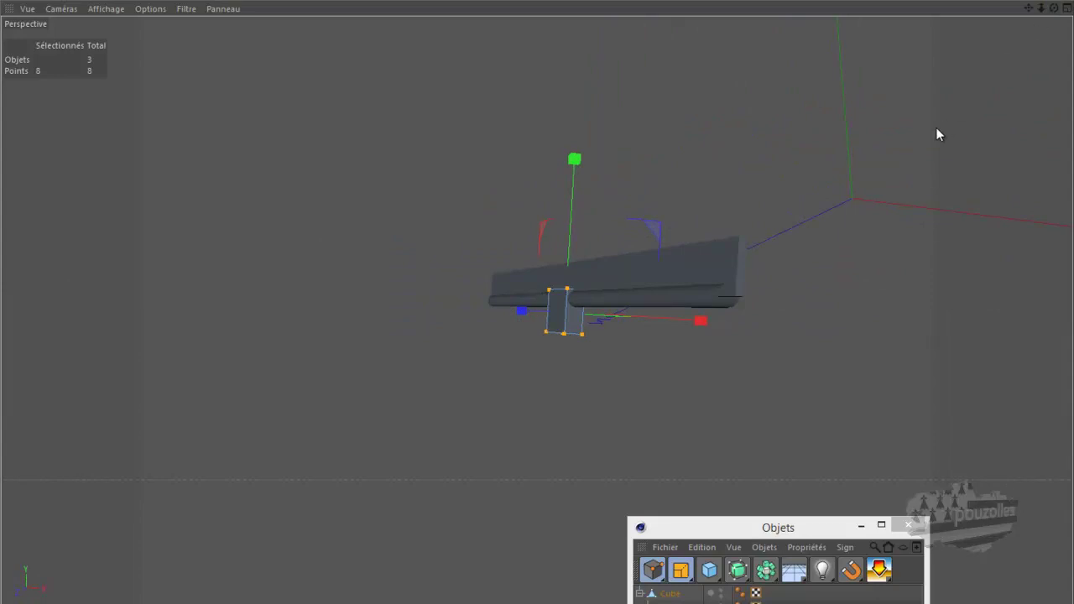
{"action": "middle_click", "coordinate": [473, 459]}
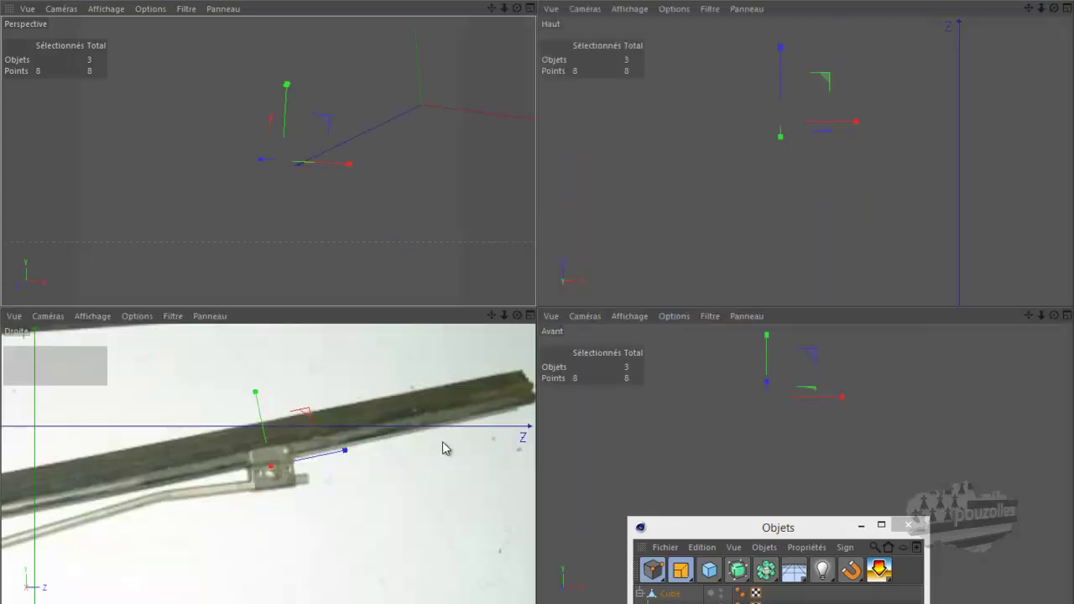
{"action": "middle_click", "coordinate": [343, 490]}
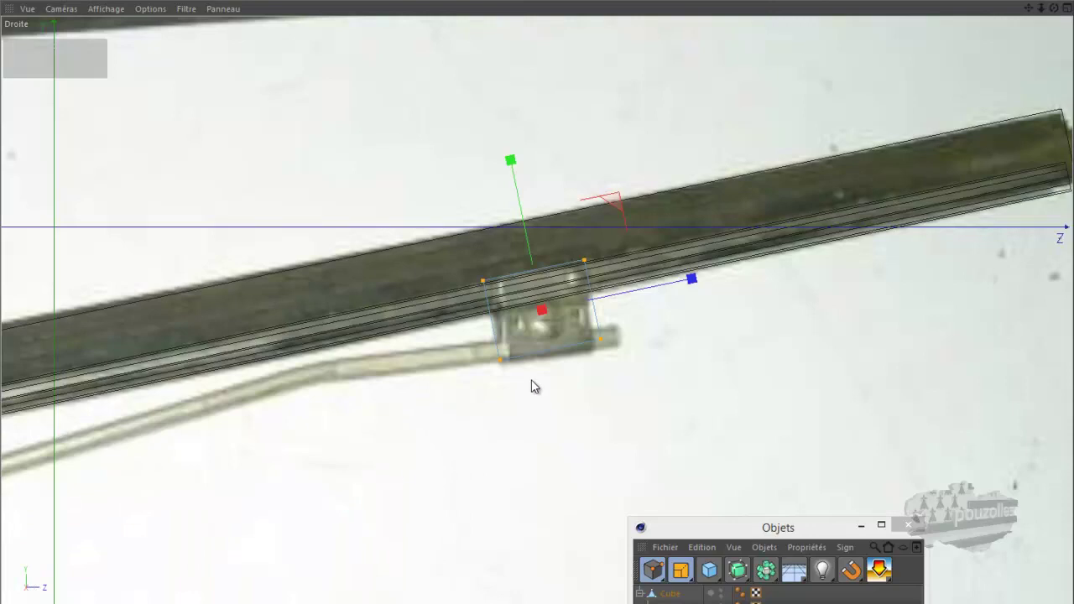
{"action": "scroll", "coordinate": [542, 365], "scroll_direction": "up", "scroll_amount": 1}
{"action": "scroll", "coordinate": [540, 359], "scroll_direction": "up", "scroll_amount": 3}
{"action": "scroll", "coordinate": [540, 360], "scroll_direction": "up", "scroll_amount": 1}
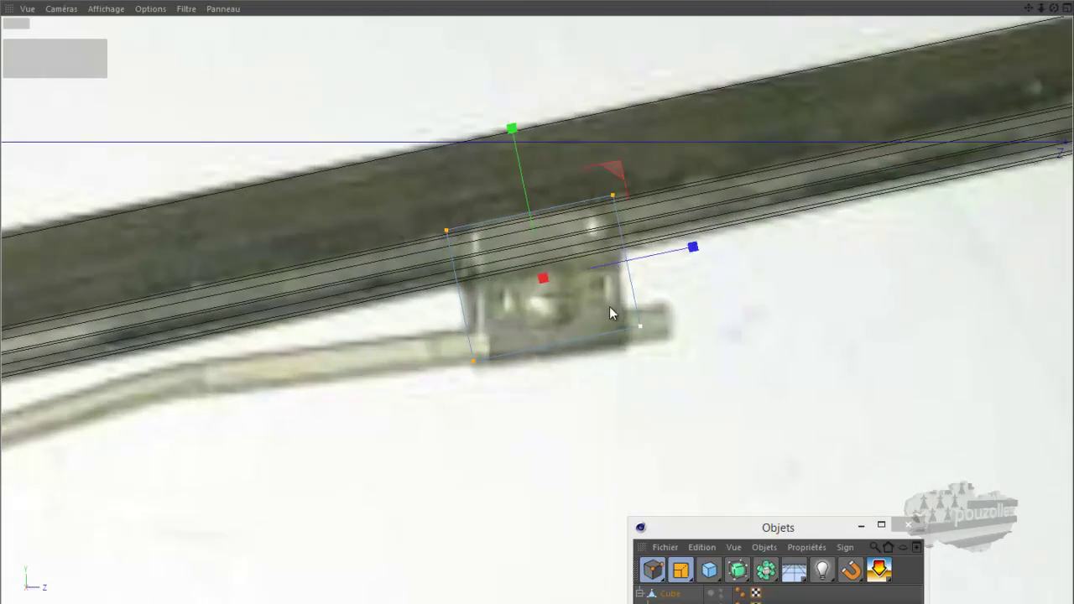
{"action": "middle_click", "coordinate": [560, 424]}
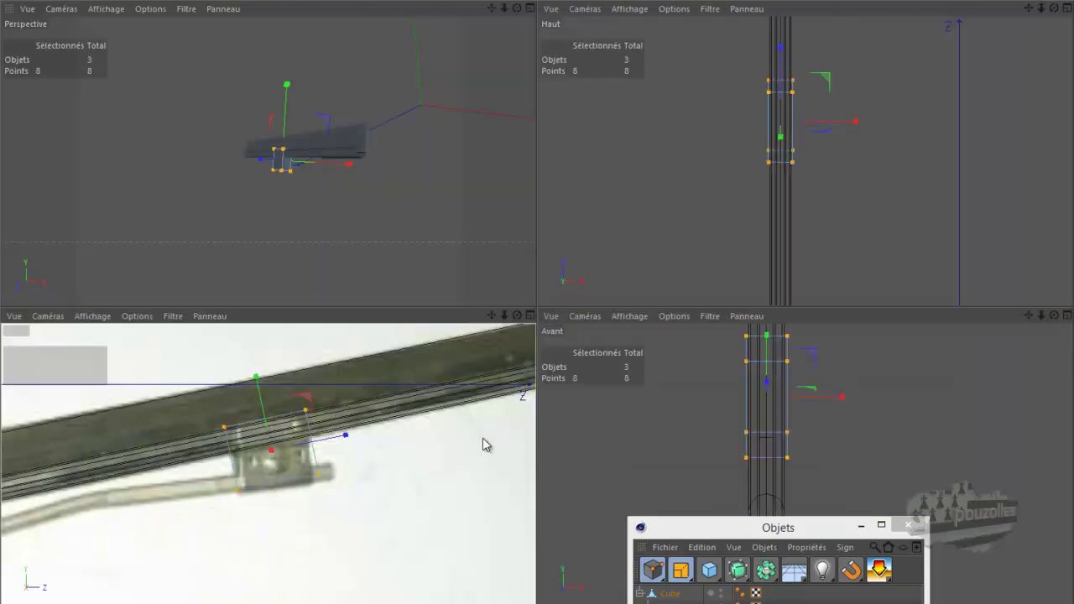
{"action": "middle_click", "coordinate": [483, 445]}
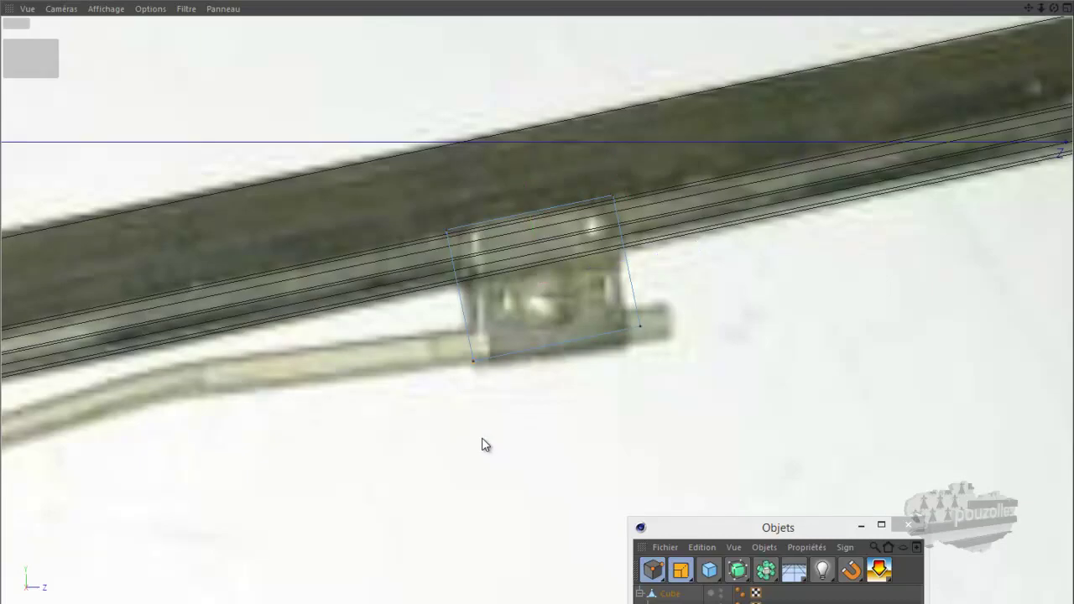
Step: Activate the Knife tool with its Mode set to Boucle (loop)
{"action": "key", "text": "Escape"}
{"action": "left_click_drag", "start_coordinate": [710, 531], "coordinate": [776, 155]}
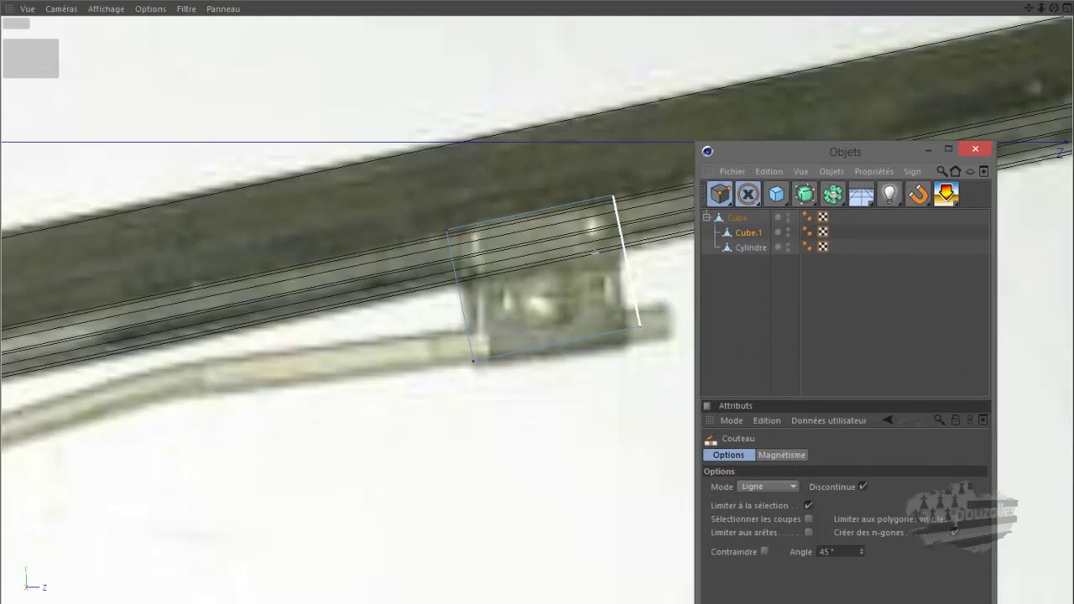
{"action": "left_click", "coordinate": [777, 484]}
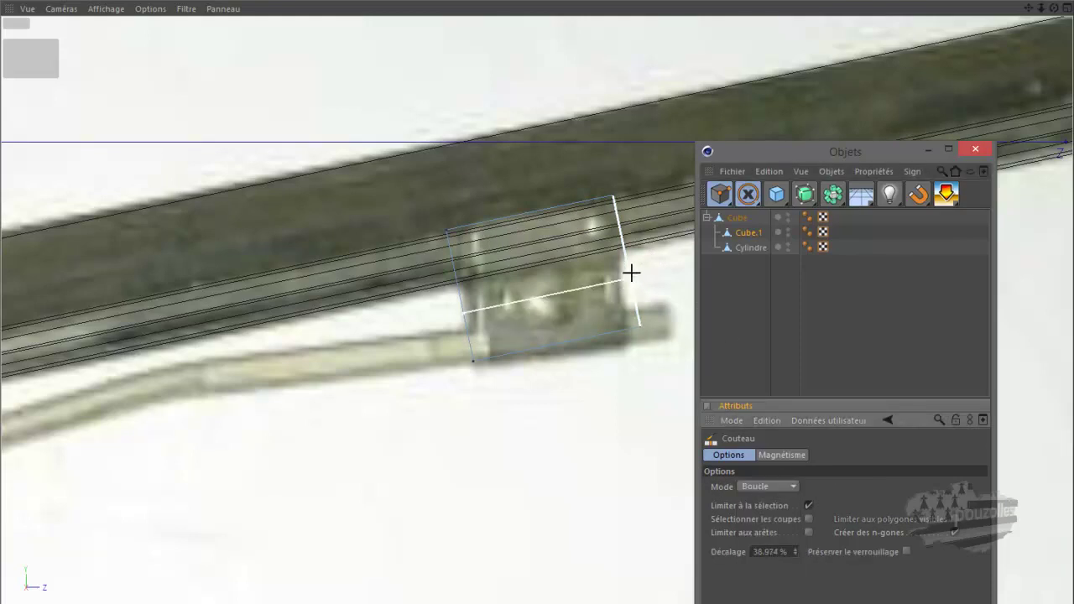
{"action": "scroll", "coordinate": [629, 260], "scroll_direction": "up", "scroll_amount": 1}
{"action": "scroll", "coordinate": [625, 262], "scroll_direction": "up", "scroll_amount": 2}
{"action": "scroll", "coordinate": [621, 263], "scroll_direction": "up", "scroll_amount": 1}
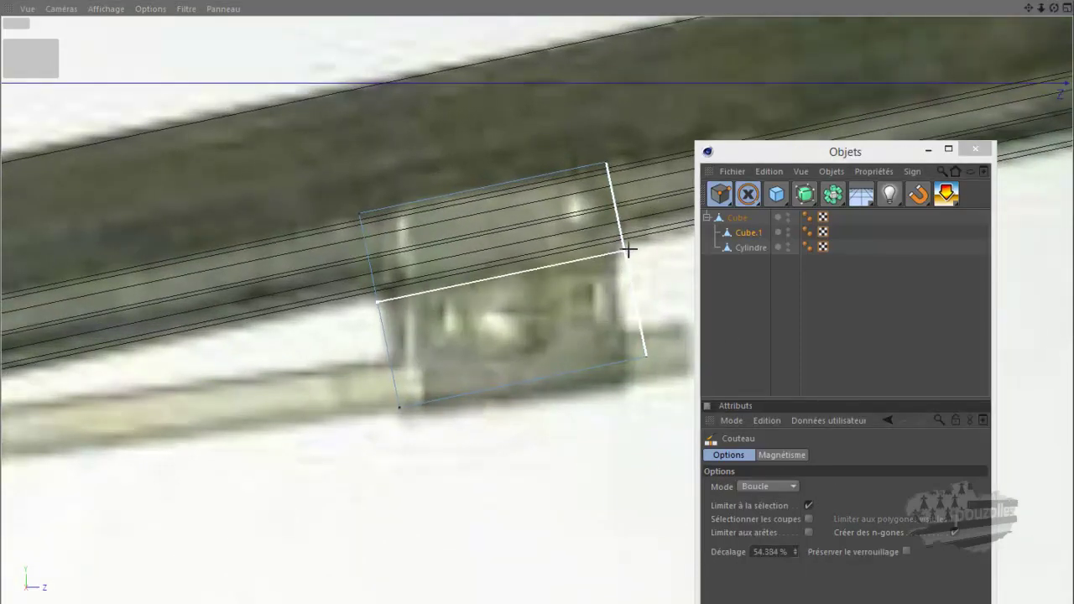
Step: Cut horizontal edge loops across the clip cube's upper and lower parts
{"action": "left_click", "coordinate": [629, 249]}
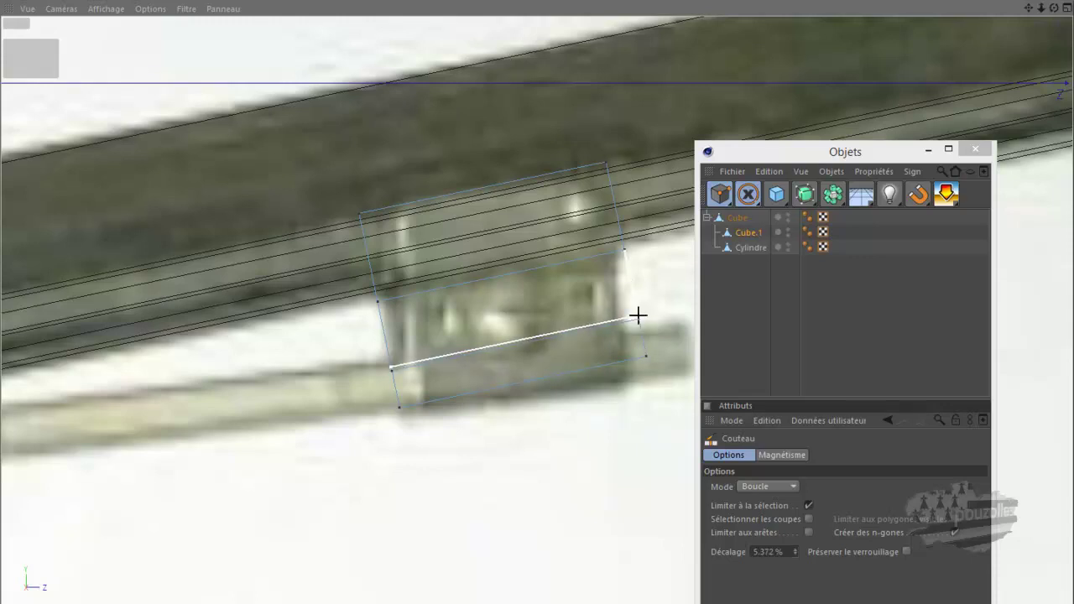
{"action": "left_click", "coordinate": [637, 315]}
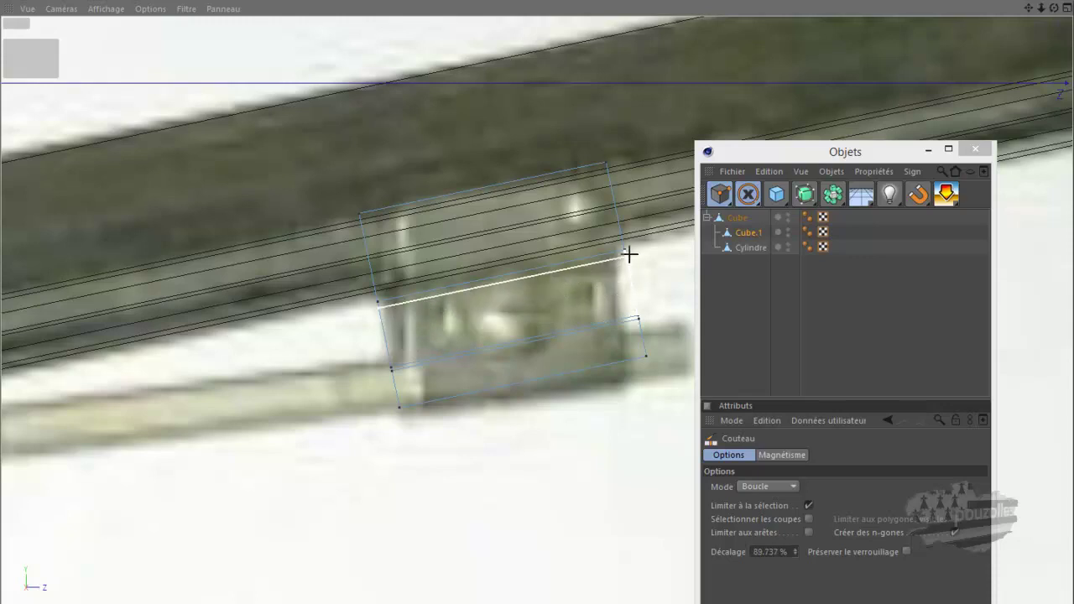
{"action": "left_click", "coordinate": [629, 252]}
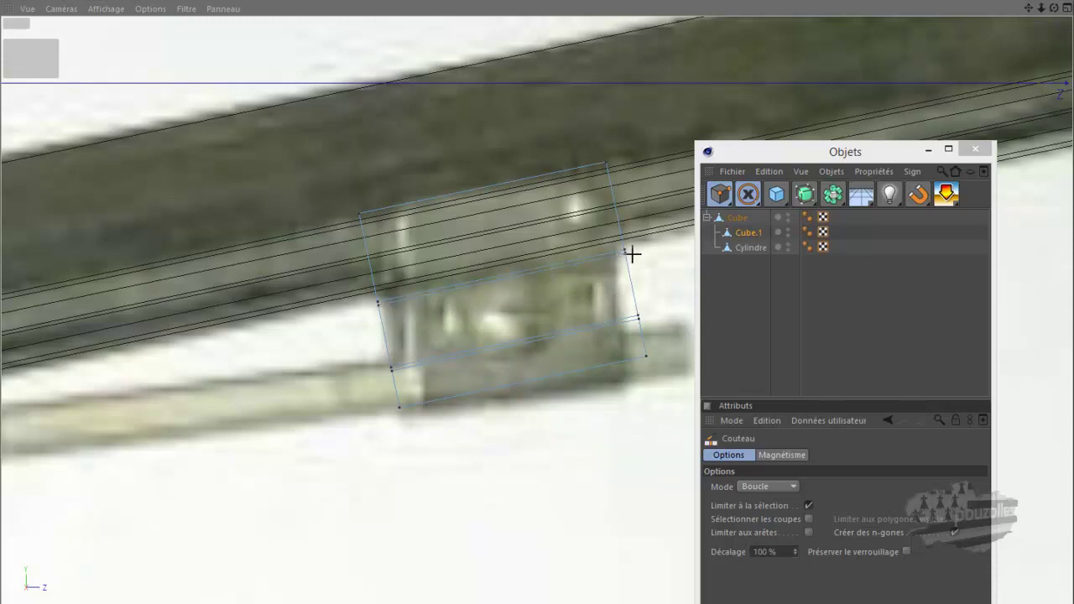
{"action": "mouse_move", "coordinate": [744, 202]}
{"action": "left_mouse_down"}
{"action": "mouse_move", "coordinate": [835, 222]}
{"action": "mouse_move", "coordinate": [777, 217]}
{"action": "left_mouse_up"}
{"action": "left_click_drag", "start_coordinate": [724, 194], "coordinate": [857, 216]}
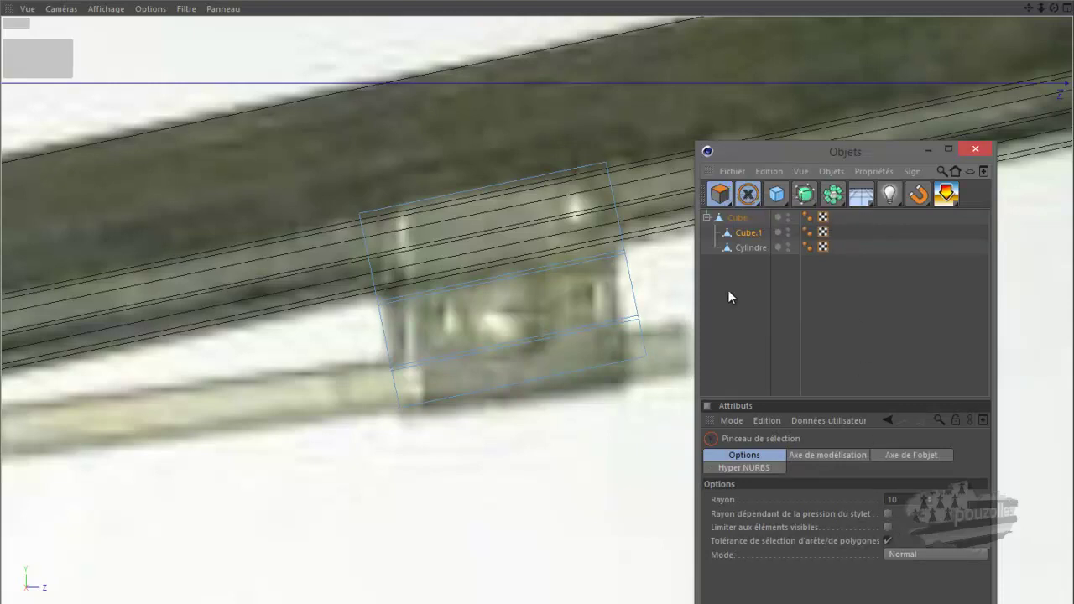
Step: Select the clip's middle band of polygons and view it enlarged in Perspective
{"action": "left_click", "coordinate": [586, 295]}
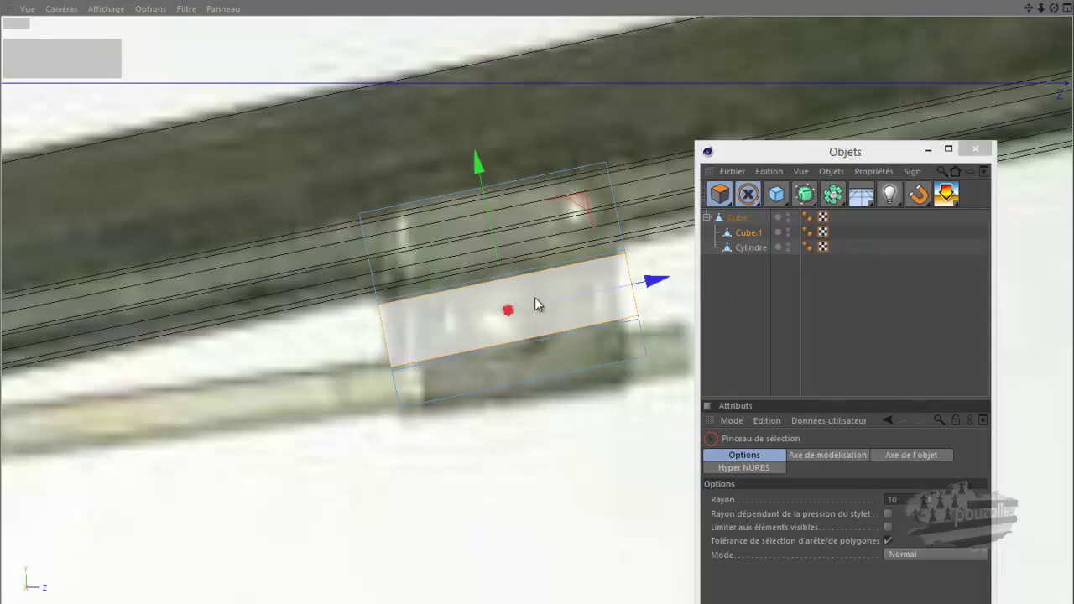
{"action": "middle_click", "coordinate": [354, 300]}
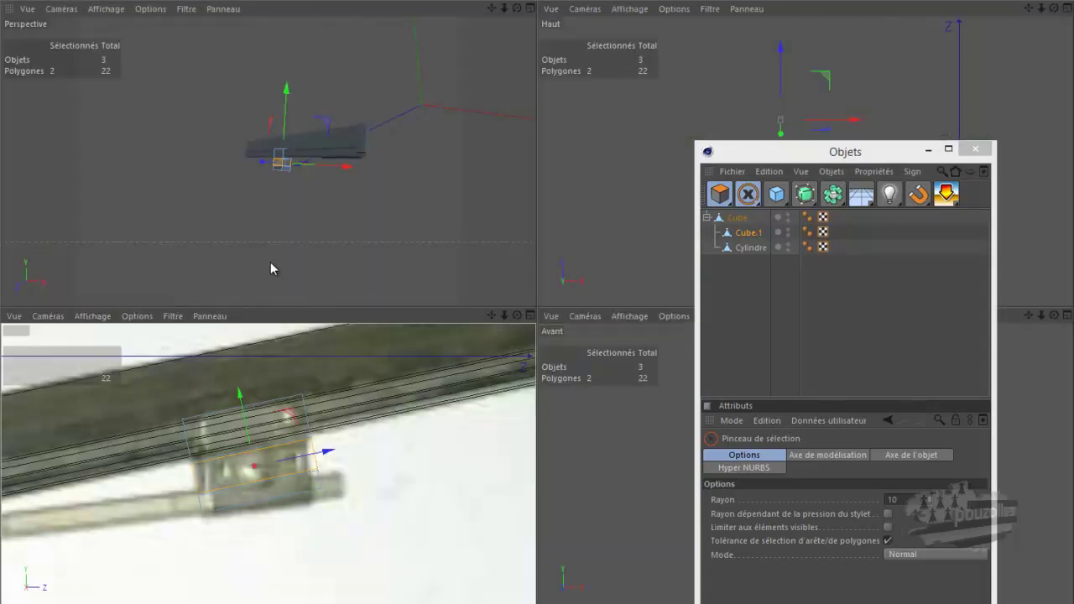
{"action": "middle_click", "coordinate": [271, 267]}
{"action": "scroll", "coordinate": [601, 320], "scroll_direction": "up", "scroll_amount": 2}
{"action": "scroll", "coordinate": [601, 321], "scroll_direction": "up", "scroll_amount": 1}
{"action": "scroll", "coordinate": [601, 320], "scroll_direction": "up", "scroll_amount": 2}
{"action": "scroll", "coordinate": [599, 319], "scroll_direction": "up", "scroll_amount": 3}
{"action": "scroll", "coordinate": [599, 317], "scroll_direction": "up", "scroll_amount": 2}
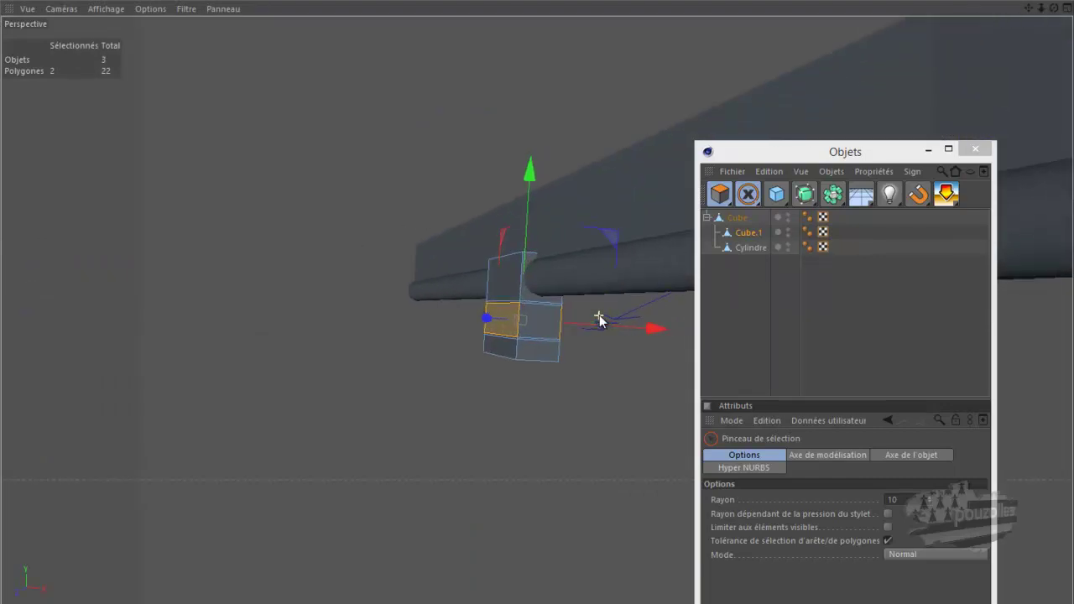
{"action": "scroll", "coordinate": [599, 318], "scroll_direction": "up", "scroll_amount": 2}
{"action": "scroll", "coordinate": [599, 314], "scroll_direction": "up", "scroll_amount": 2}
Step: Scale the middle band to about 58% along X and 94% along Y
{"action": "left_click", "coordinate": [748, 198]}
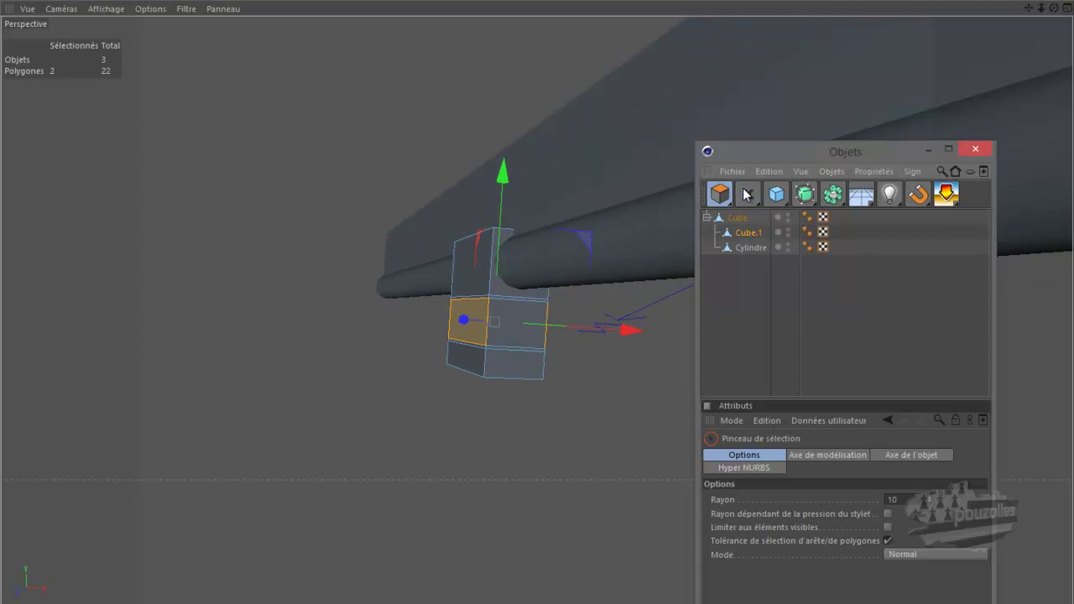
{"action": "left_click", "coordinate": [883, 215]}
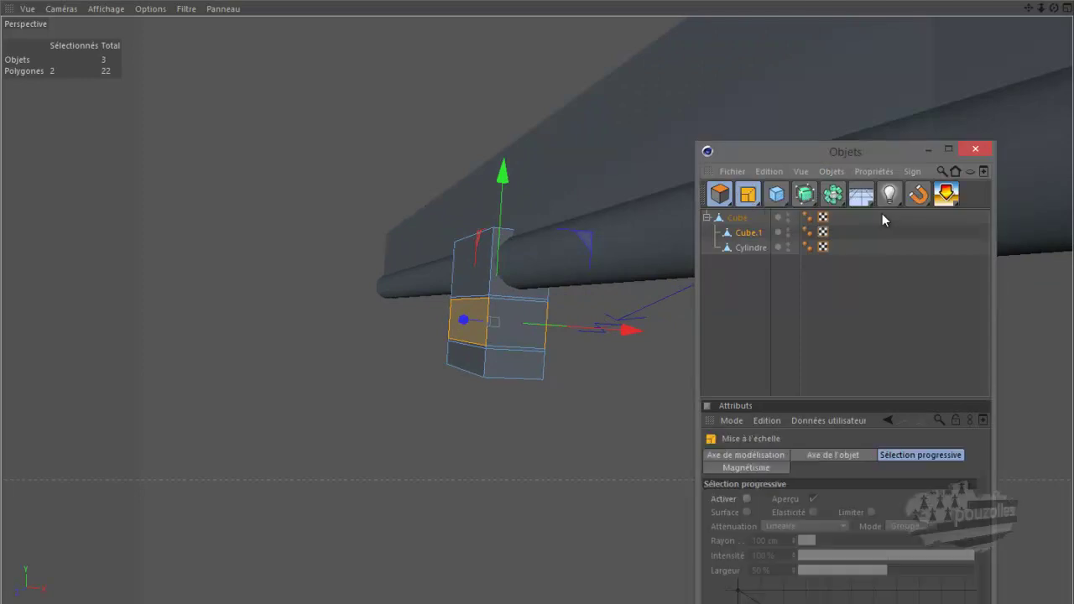
{"action": "left_click_drag", "start_coordinate": [635, 334], "coordinate": [579, 344]}
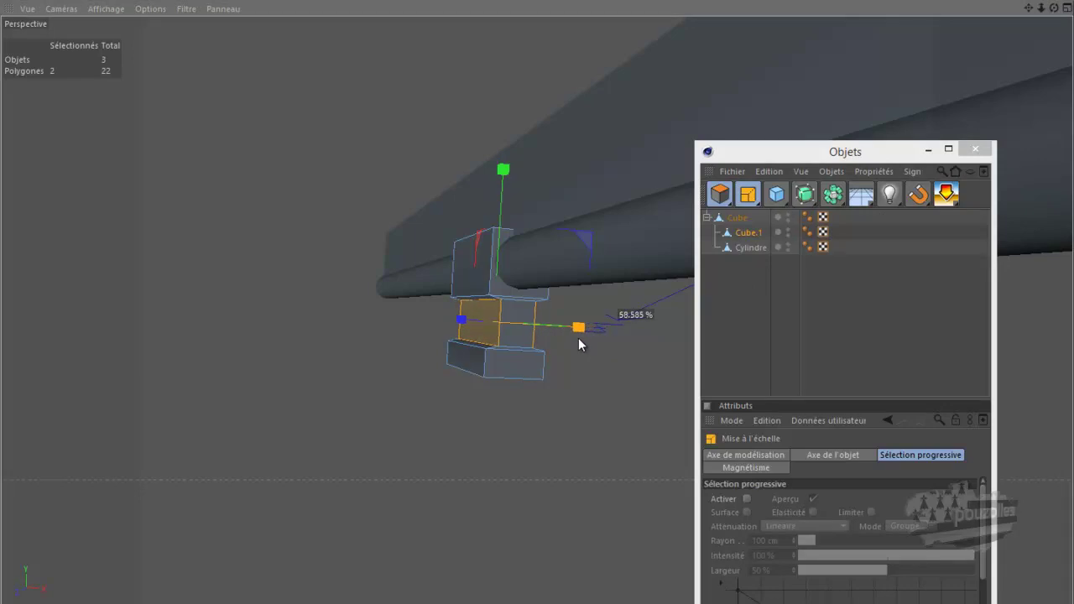
{"action": "left_click_drag", "start_coordinate": [579, 340], "coordinate": [584, 339]}
{"action": "left_click_drag", "start_coordinate": [503, 172], "coordinate": [504, 192]}
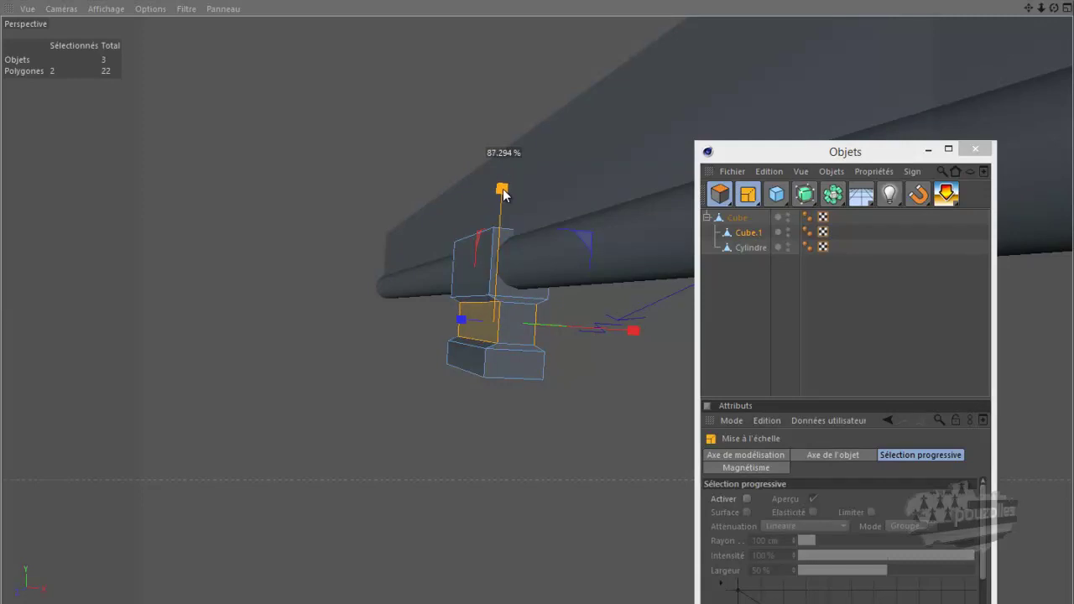
{"action": "left_click_drag", "start_coordinate": [503, 189], "coordinate": [506, 179]}
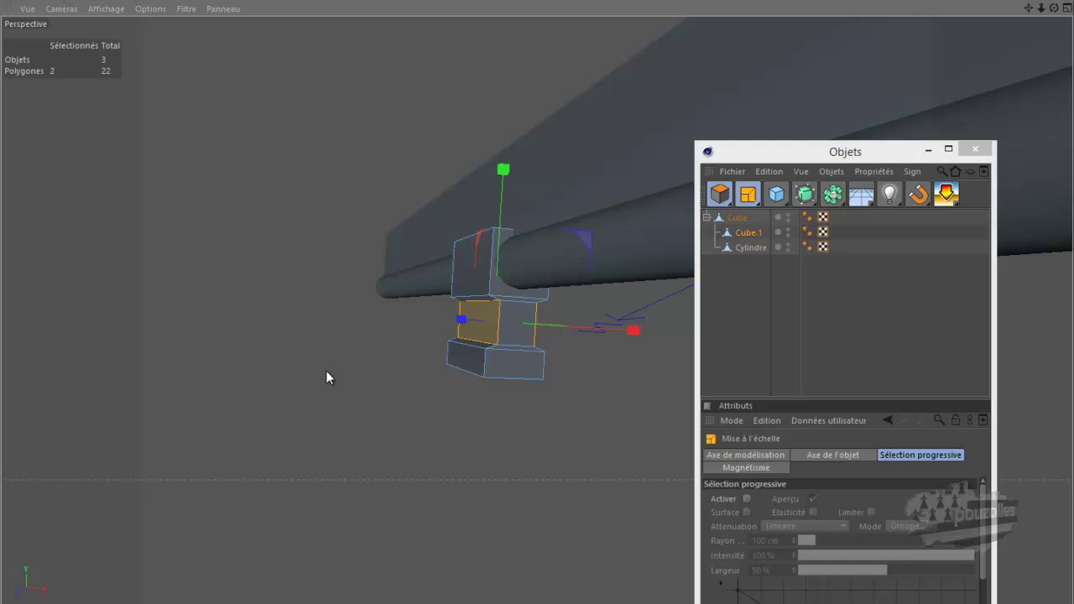
Step: Pull Cube.1 out of the Cube hierarchy and nest it inside a new Hyper NURBS
{"action": "mouse_move", "coordinate": [751, 233]}
{"action": "left_mouse_down"}
{"action": "mouse_move", "coordinate": [749, 286]}
{"action": "mouse_move", "coordinate": [746, 217]}
{"action": "left_mouse_up"}
{"action": "left_click", "coordinate": [804, 195]}
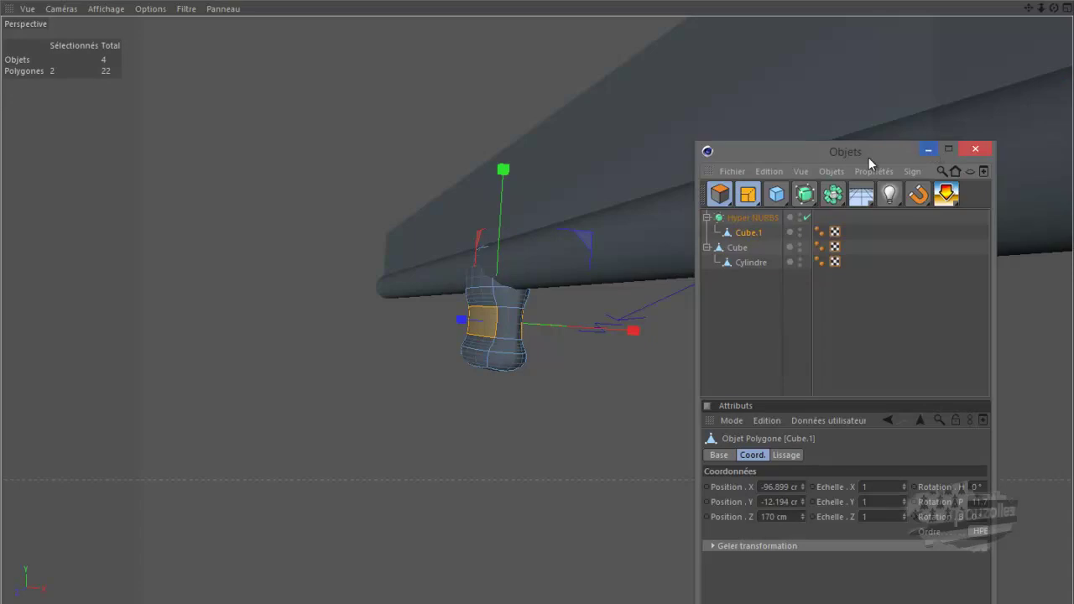
{"action": "left_click_drag", "start_coordinate": [868, 153], "coordinate": [909, 331]}
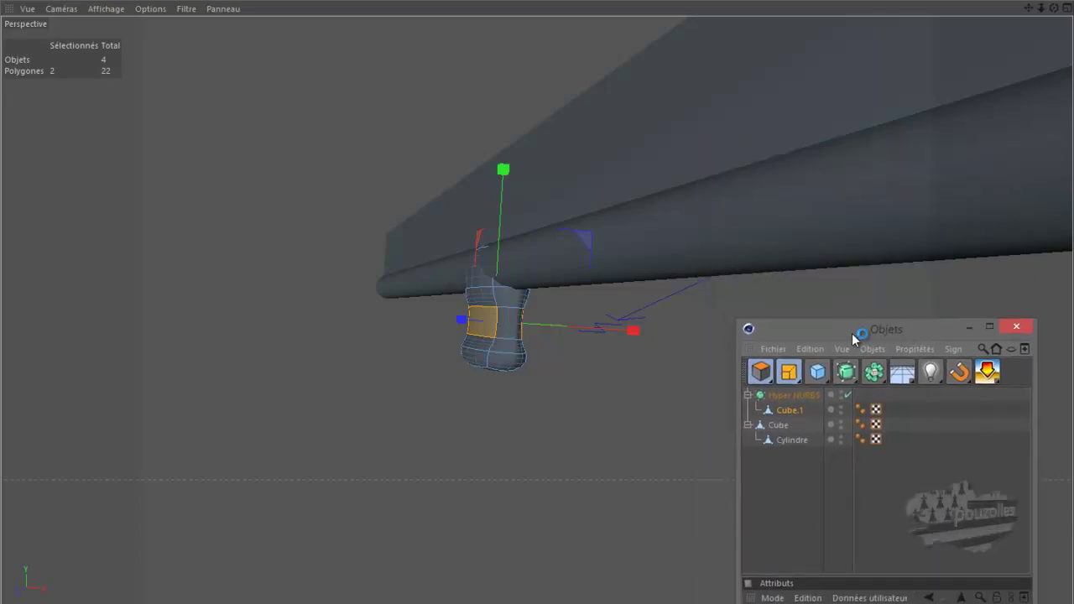
{"action": "left_click", "coordinate": [793, 374]}
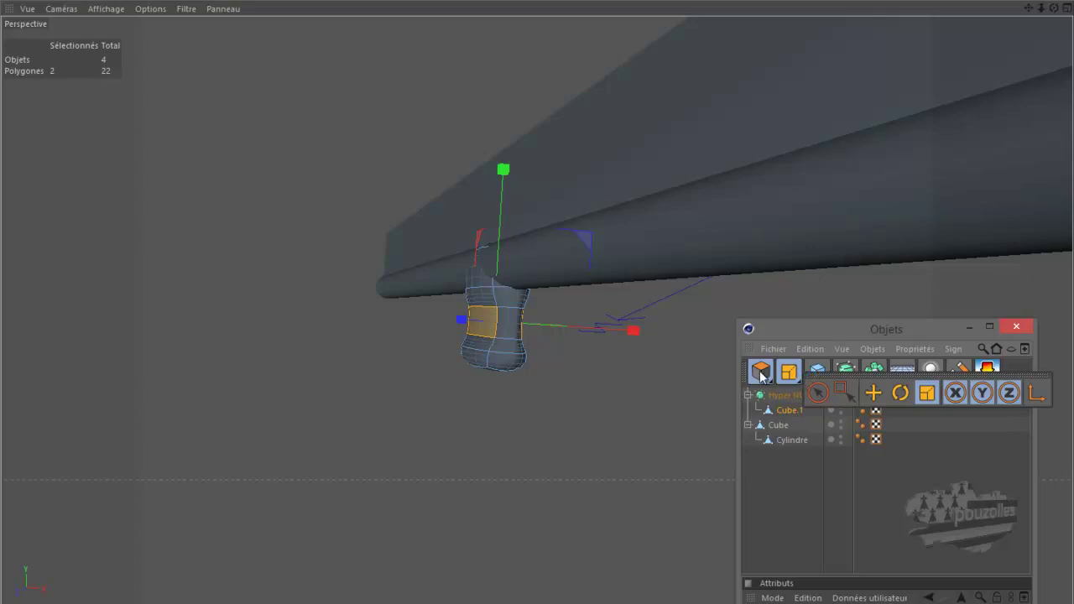
Step: Leave polygon mode for Points mode and start the Loop Cut tool on the bracket
{"action": "left_click", "coordinate": [803, 376]}
{"action": "left_click", "coordinate": [789, 392]}
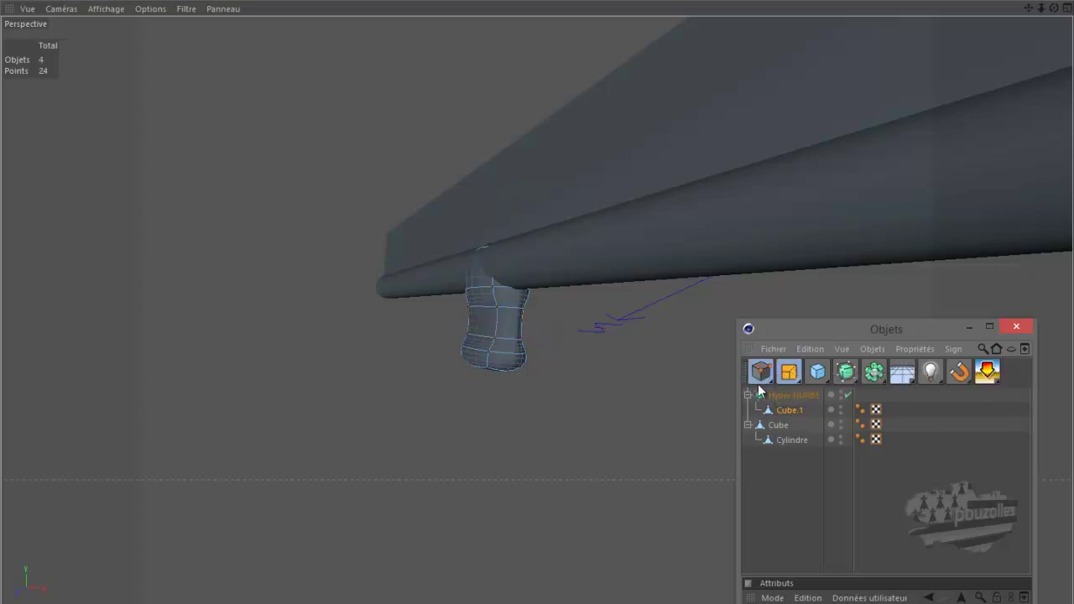
{"action": "left_click", "coordinate": [570, 366]}
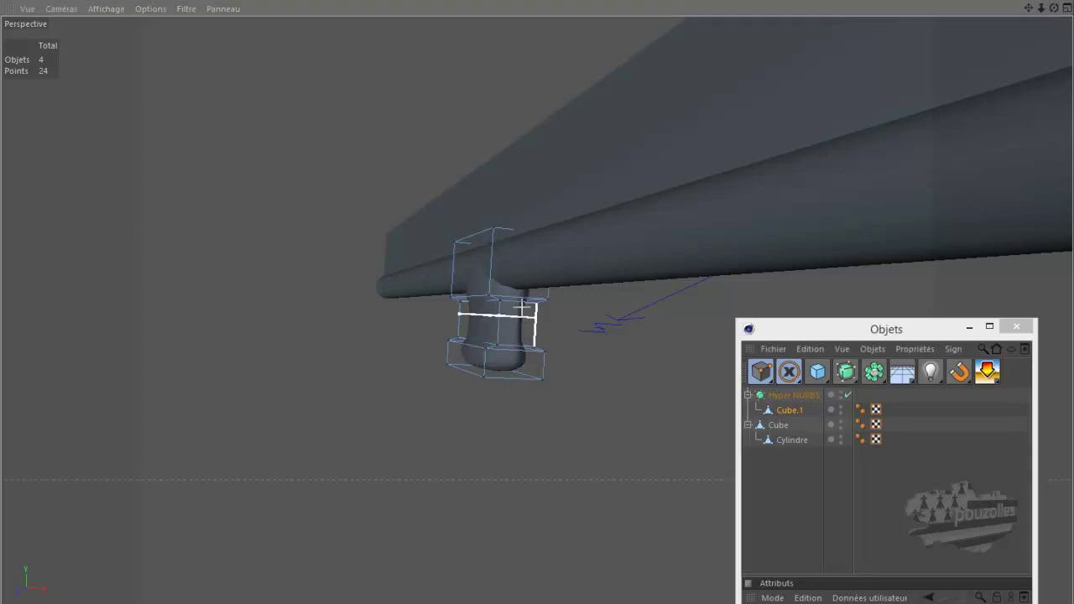
{"action": "scroll", "coordinate": [520, 311], "scroll_direction": "up", "scroll_amount": 3}
{"action": "scroll", "coordinate": [521, 306], "scroll_direction": "up", "scroll_amount": 2}
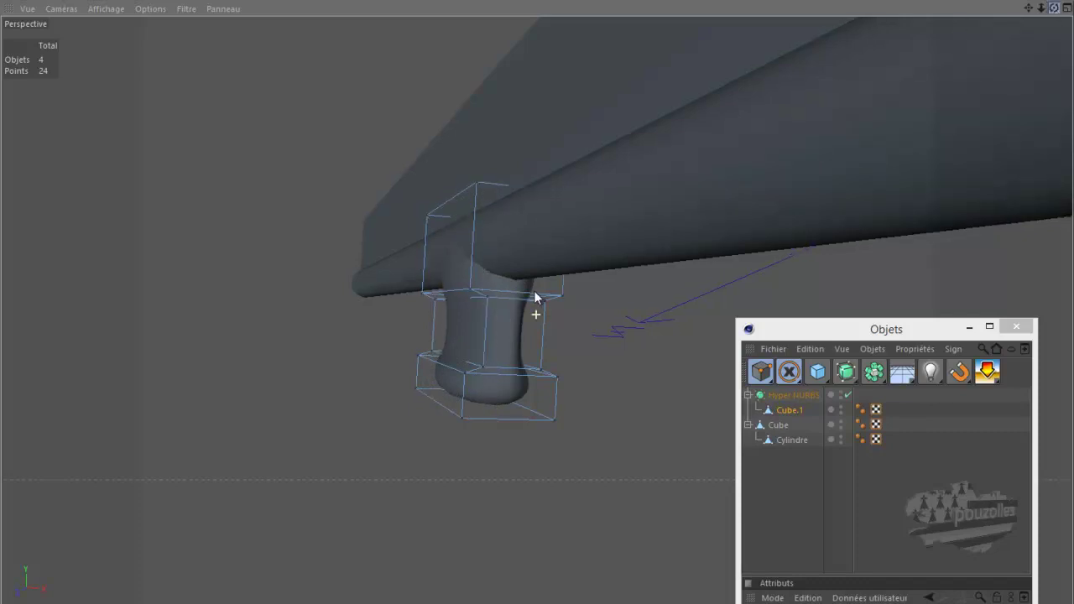
{"action": "left_click_drag", "start_coordinate": [534, 290], "coordinate": [542, 293], "text": "alt"}
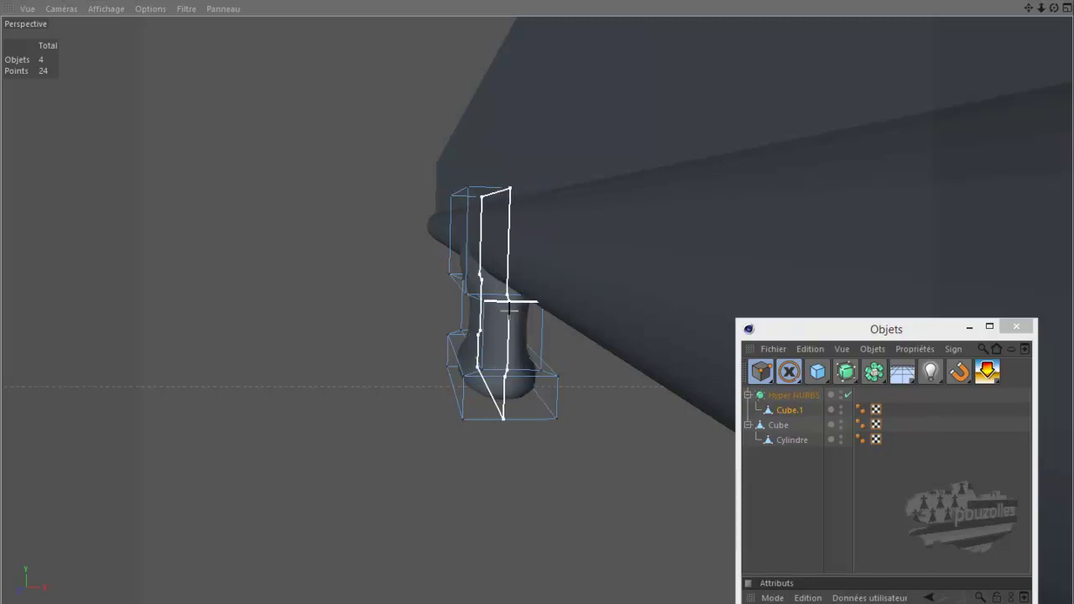
{"action": "scroll", "coordinate": [537, 294], "scroll_direction": "up", "scroll_amount": 5}
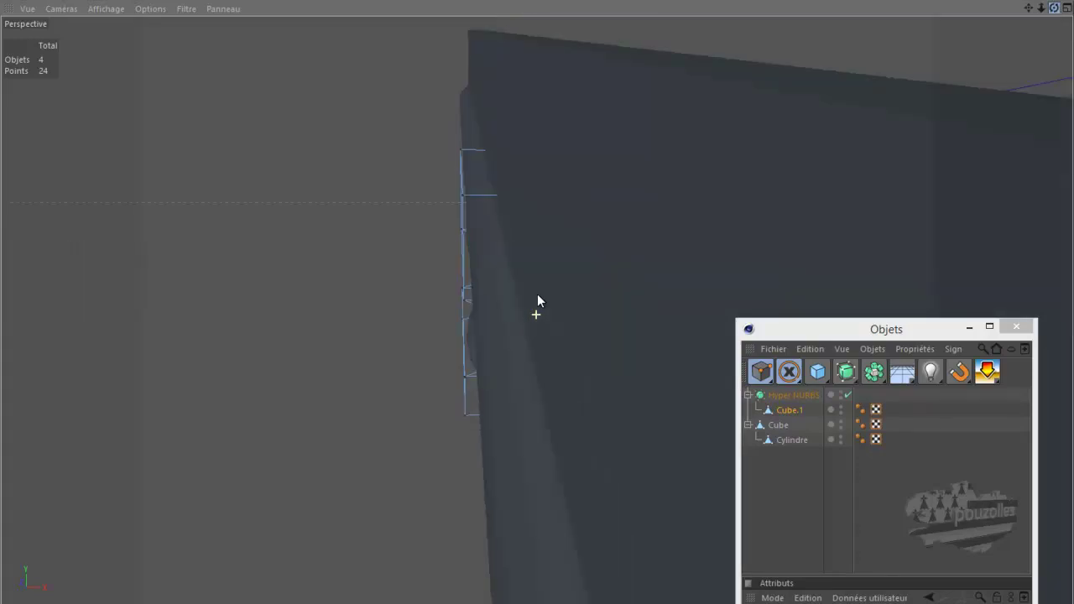
{"action": "scroll", "coordinate": [538, 301], "scroll_direction": "down", "scroll_amount": 3}
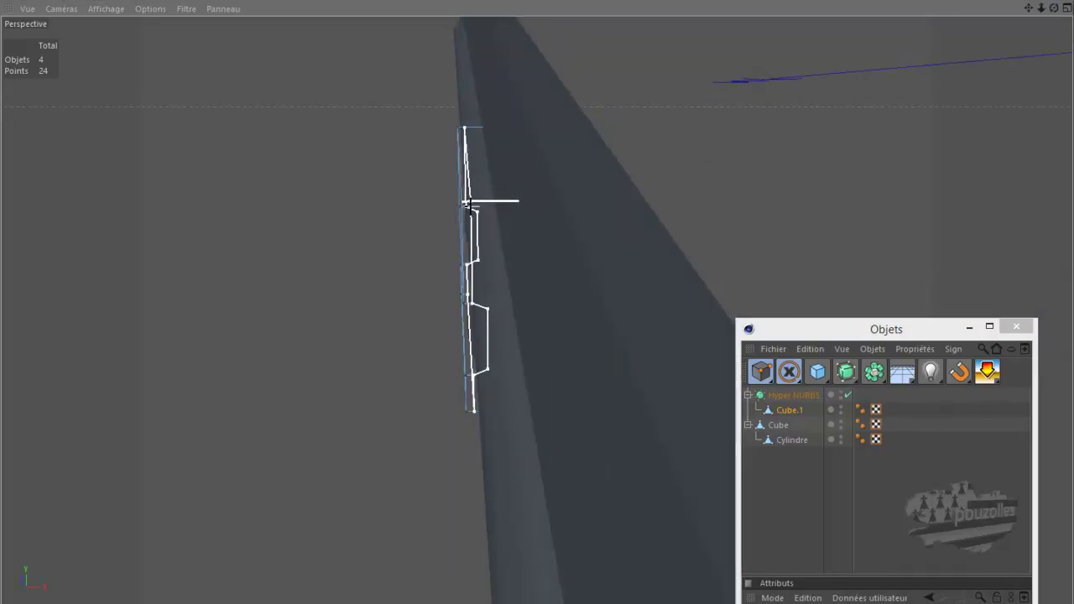
Step: Cut edge loops near the bracket's top, right and left edges, undoing one misplaced cut
{"action": "left_click", "coordinate": [468, 203]}
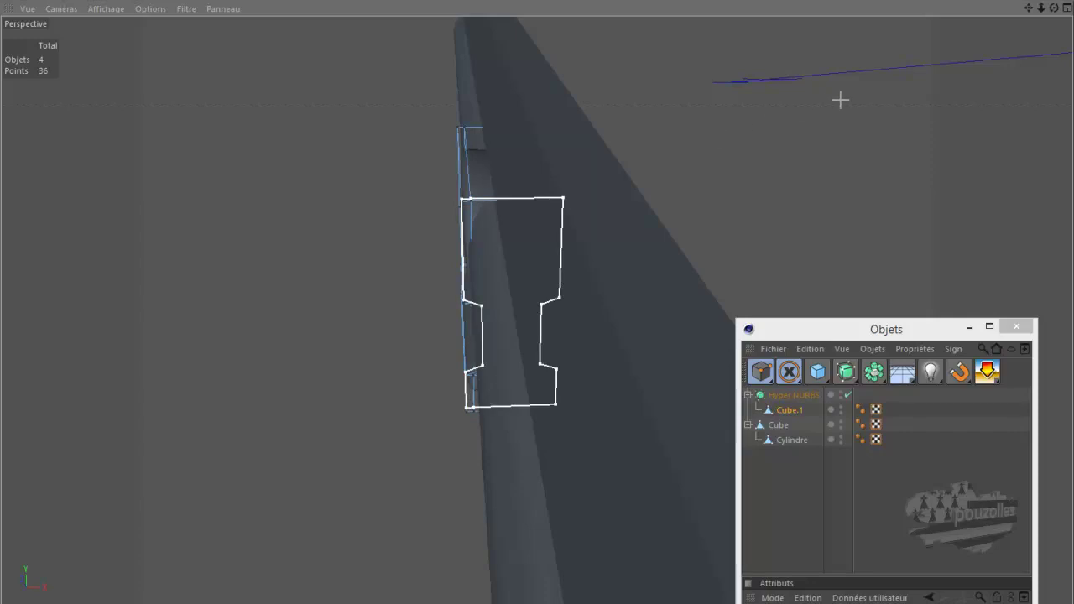
{"action": "key", "text": "ctrl+z"}
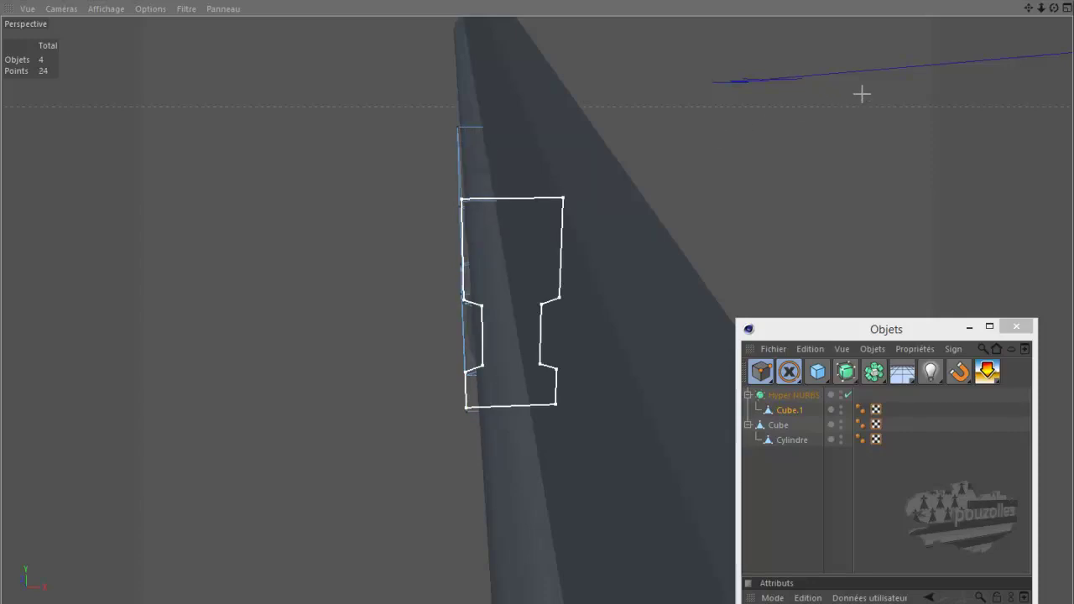
{"action": "left_click_drag", "start_coordinate": [1055, 8], "coordinate": [537, 296]}
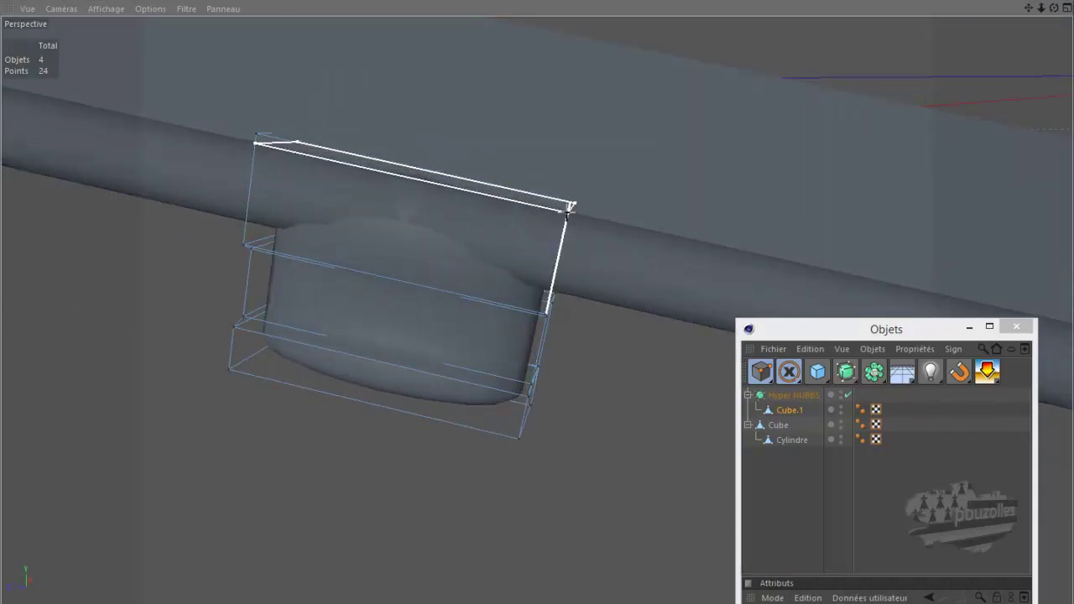
{"action": "left_click", "coordinate": [569, 208]}
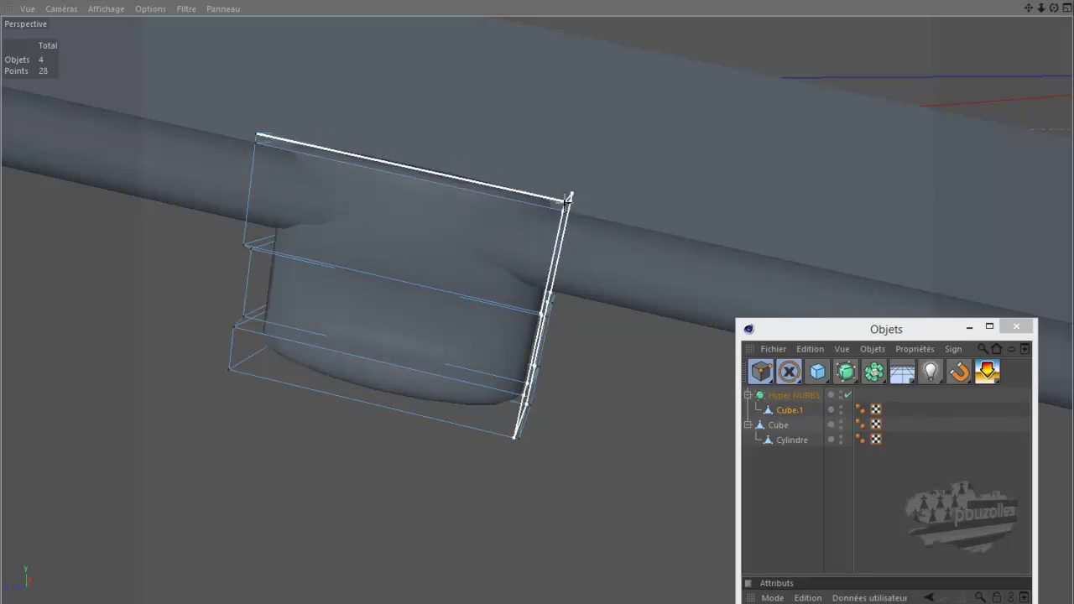
{"action": "left_click", "coordinate": [567, 198]}
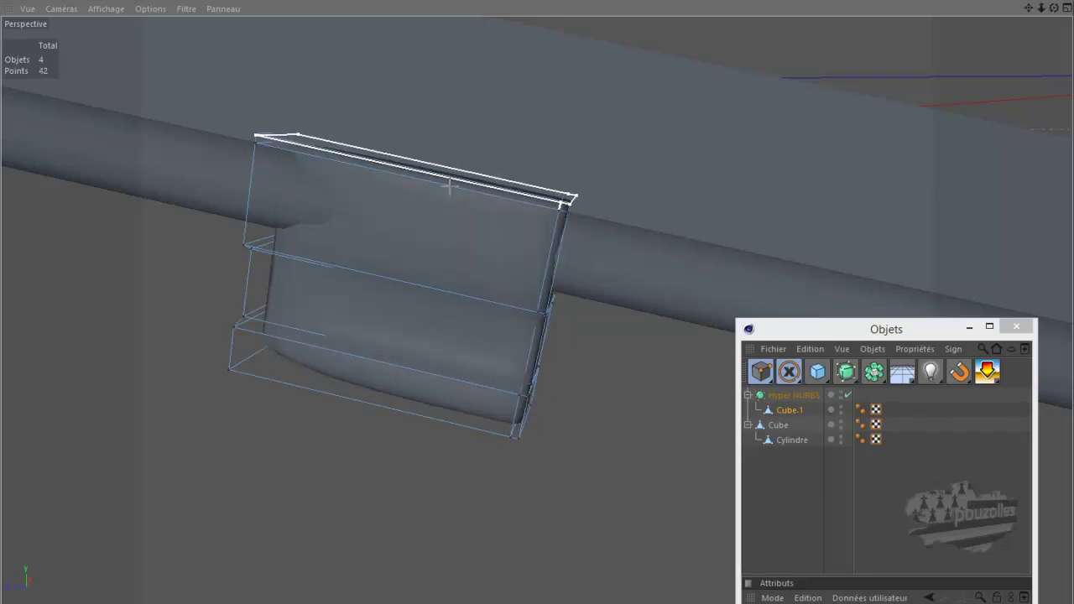
{"action": "left_click", "coordinate": [260, 136]}
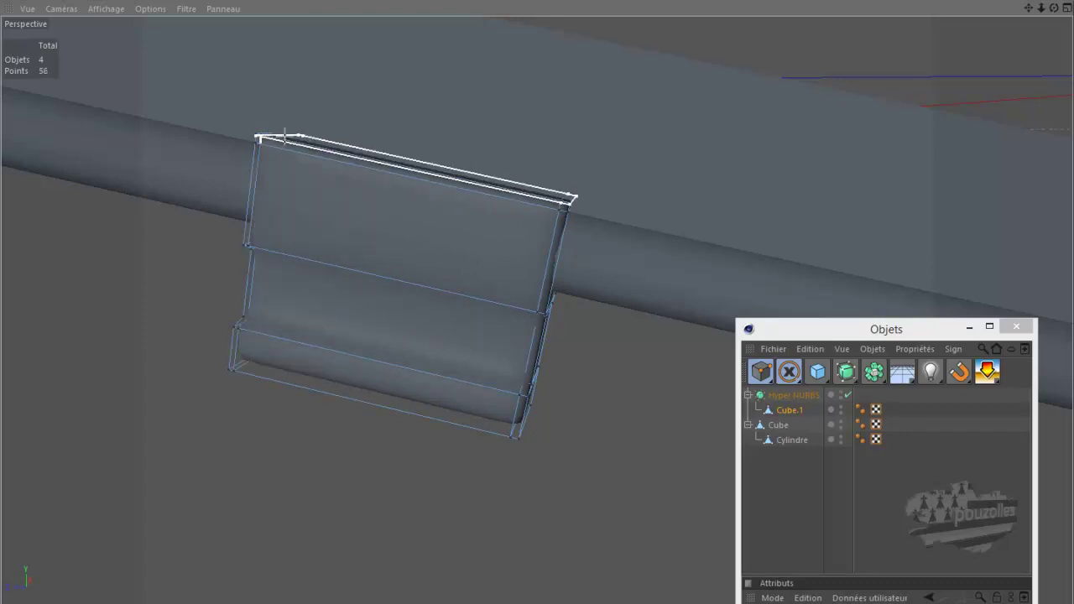
{"action": "left_click_drag", "start_coordinate": [1054, 7], "coordinate": [537, 289]}
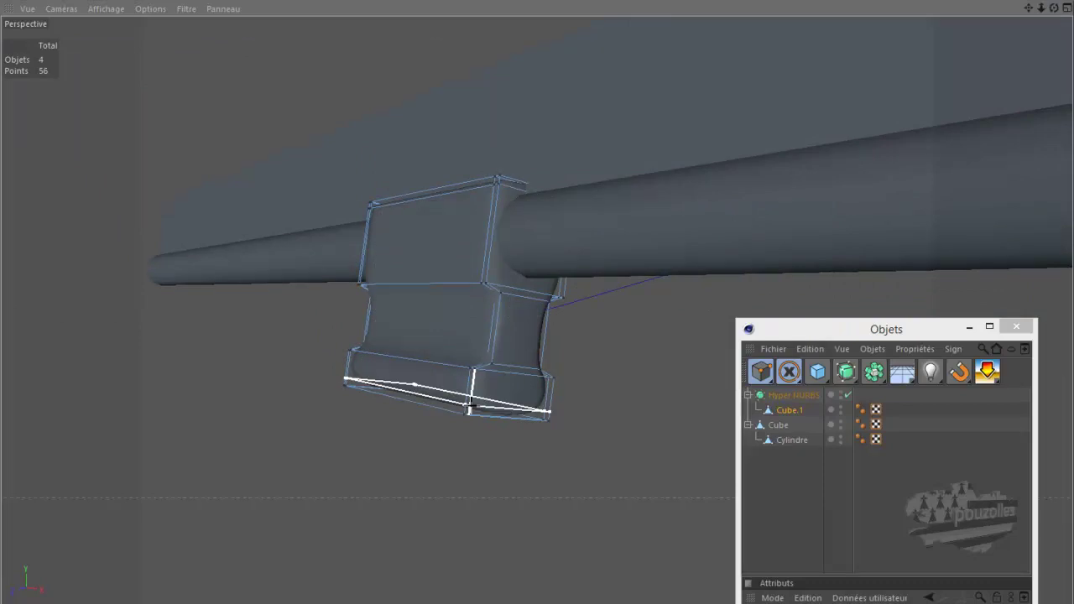
Step: Add loop cuts near the bracket's bottom lip and across its middle, then pick the Move tool
{"action": "left_click_drag", "start_coordinate": [470, 409], "coordinate": [419, 463]}
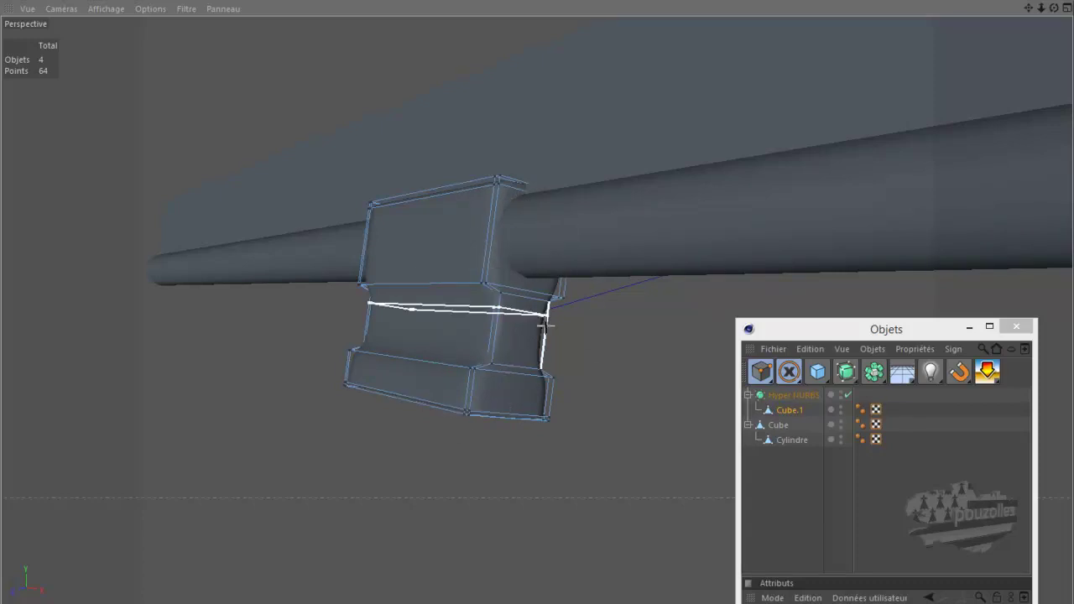
{"action": "left_click", "coordinate": [495, 321]}
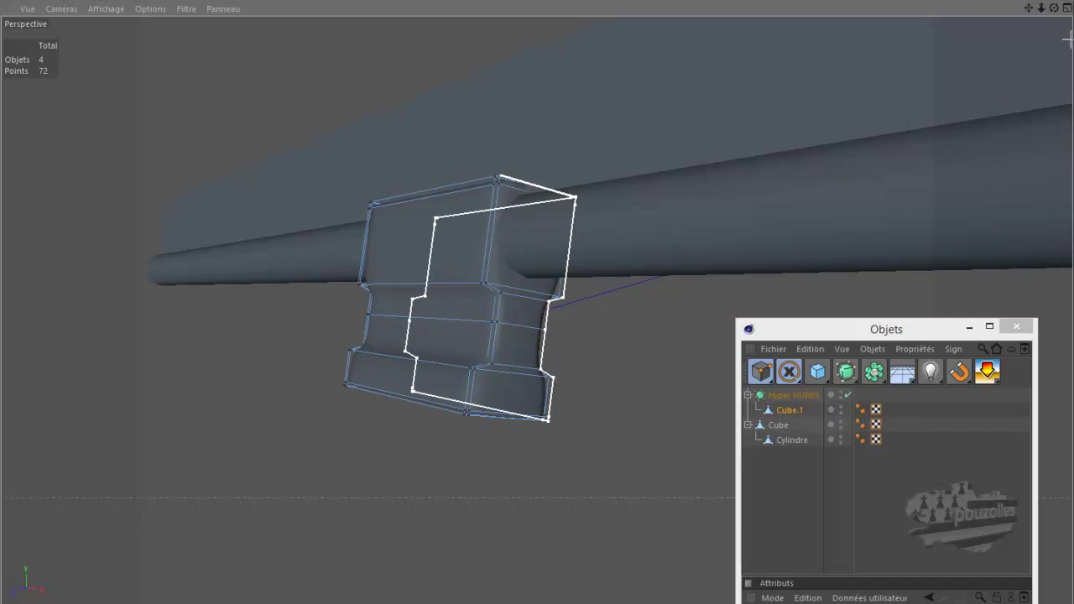
{"action": "mouse_move", "coordinate": [1054, 8]}
{"action": "left_mouse_down"}
{"action": "mouse_move", "coordinate": [538, 297]}
{"action": "mouse_move", "coordinate": [537, 285]}
{"action": "left_mouse_up"}
{"action": "left_click_drag", "start_coordinate": [612, 360], "coordinate": [609, 369]}
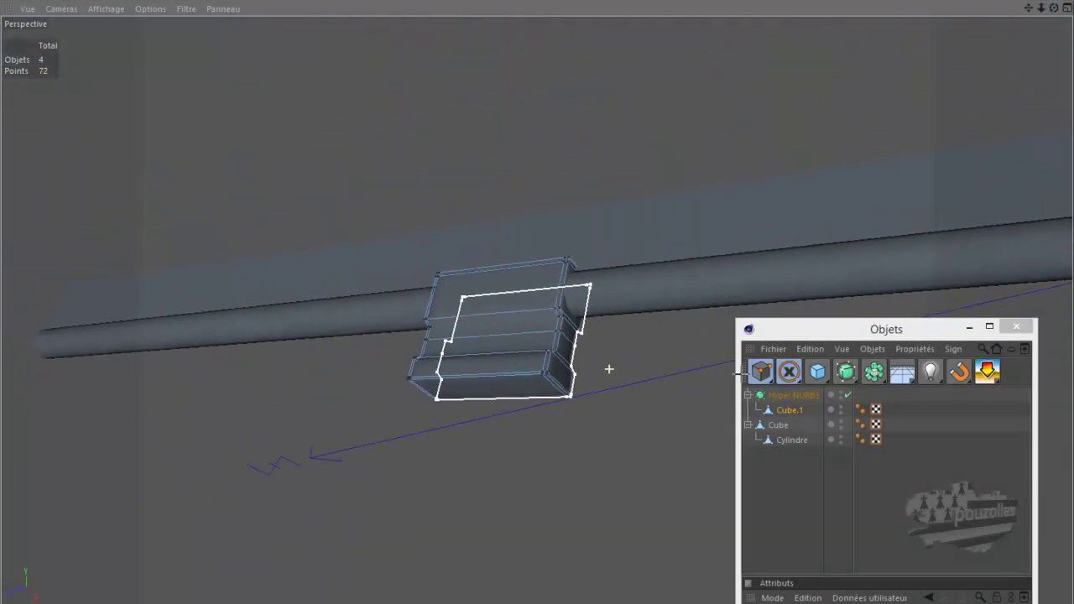
{"action": "left_click", "coordinate": [793, 374]}
{"action": "left_click", "coordinate": [873, 393]}
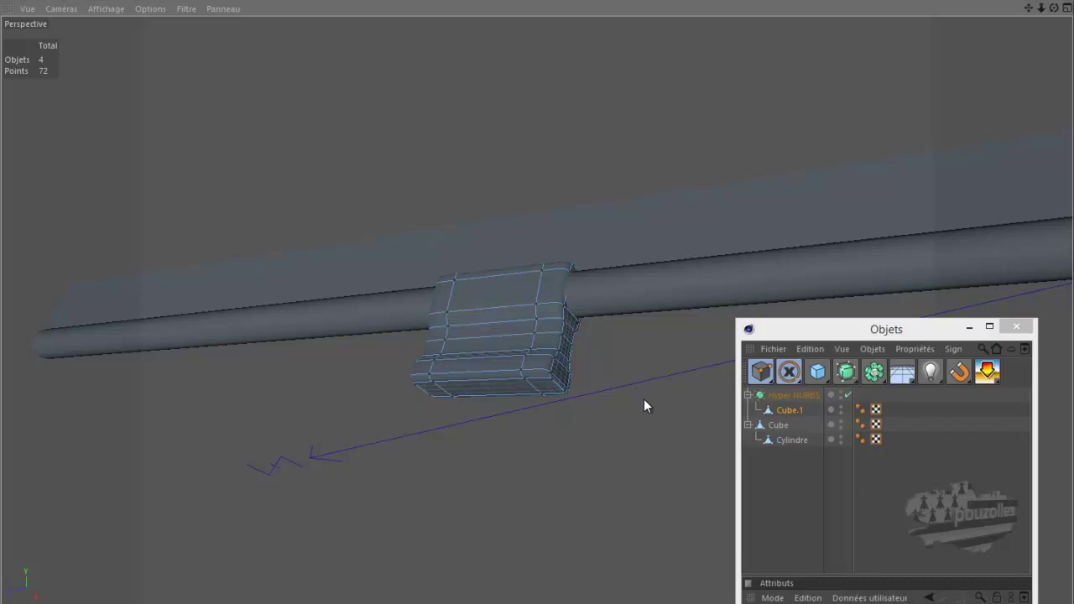
Step: Render previews of the smoothed clip and the whole wiper from a higher orbit angle
{"action": "key", "text": "ctrl+r"}
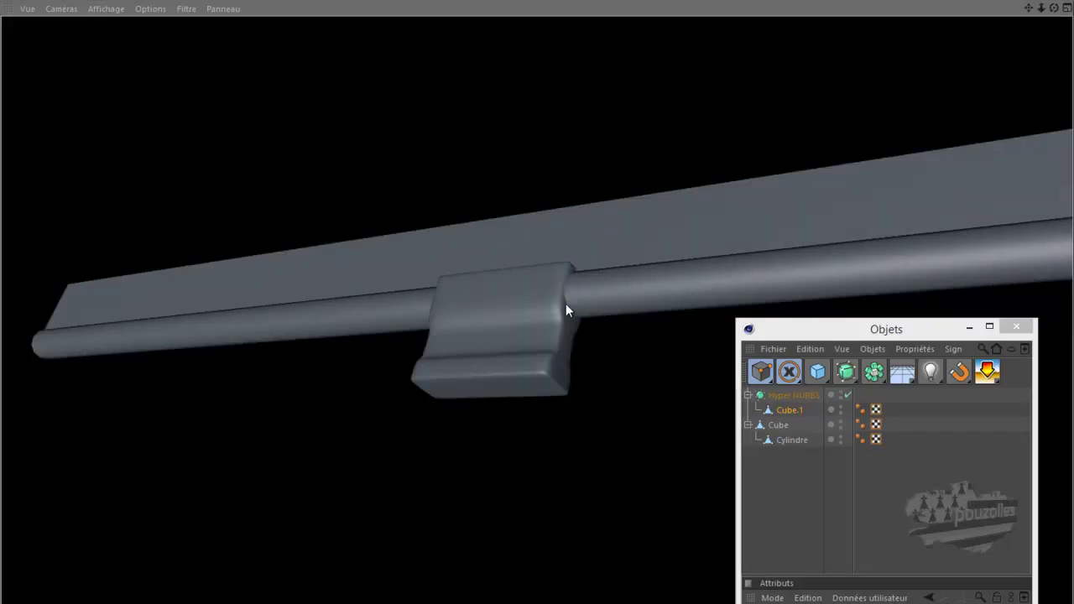
{"action": "mouse_move", "coordinate": [483, 431]}
{"action": "left_mouse_down", "text": "alt"}
{"action": "mouse_move", "coordinate": [404, 471]}
{"action": "mouse_move", "coordinate": [326, 372]}
{"action": "mouse_move", "coordinate": [283, 350]}
{"action": "mouse_move", "coordinate": [273, 367]}
{"action": "left_mouse_up", "text": "alt"}
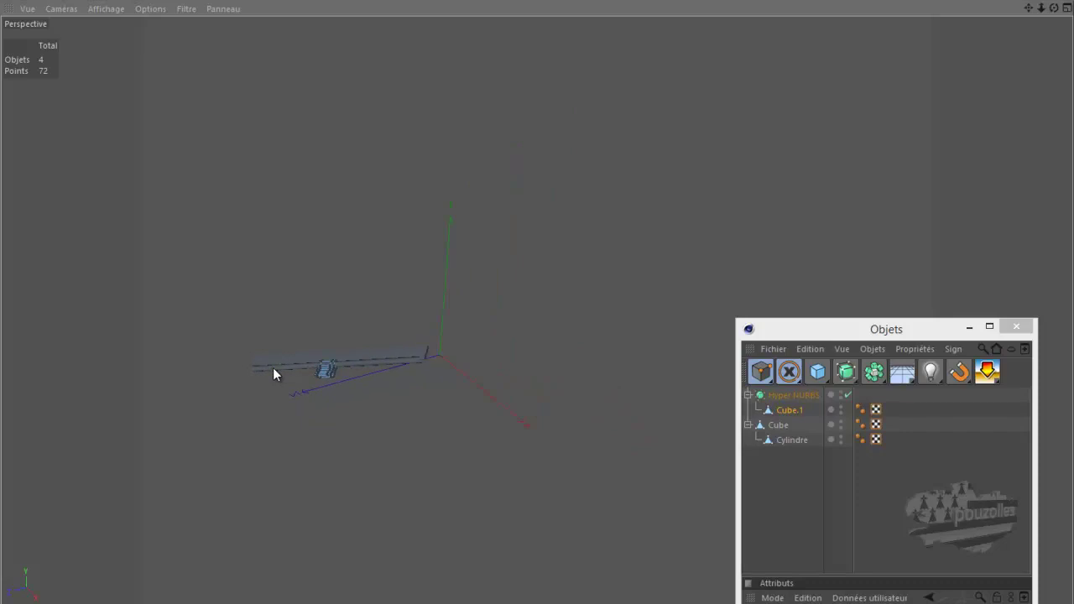
{"action": "key", "text": "ctrl+r"}
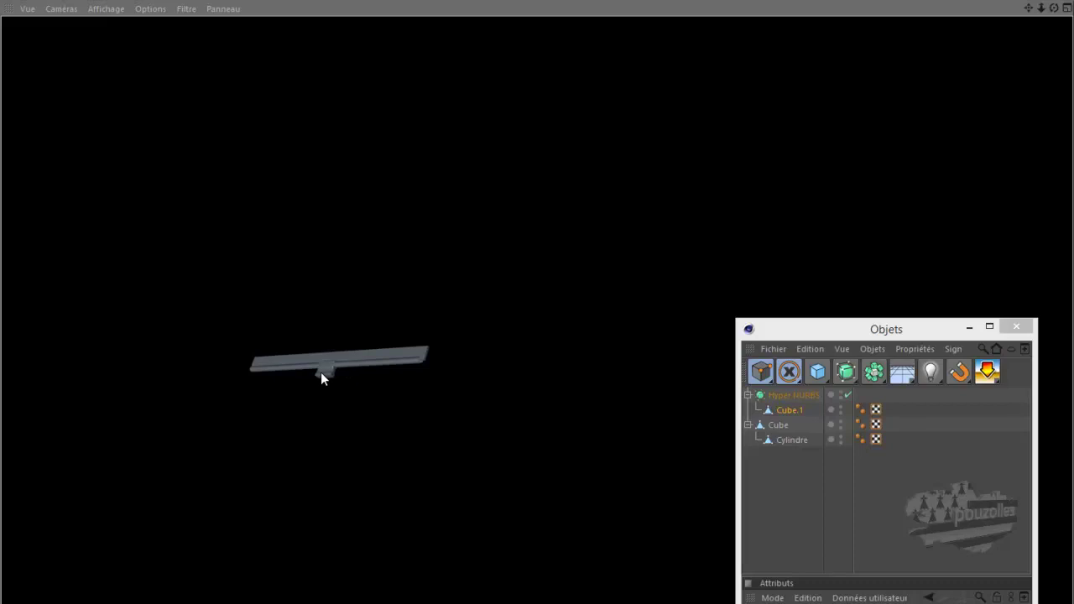
{"action": "left_click", "coordinate": [401, 358]}
{"action": "left_click_drag", "start_coordinate": [309, 351], "coordinate": [379, 340], "text": "alt"}
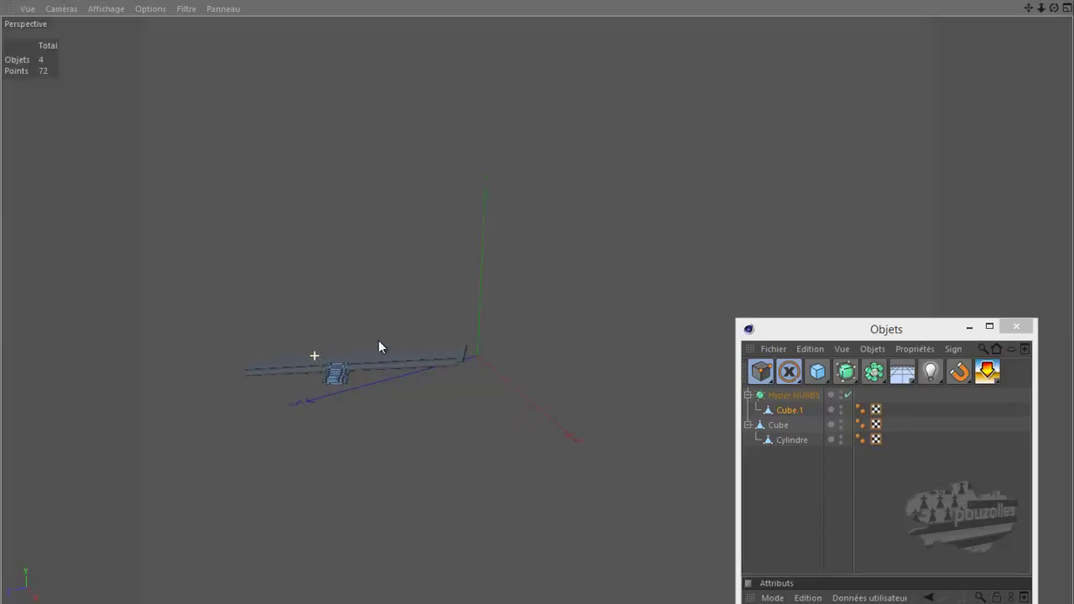
{"action": "key", "text": "F9"}
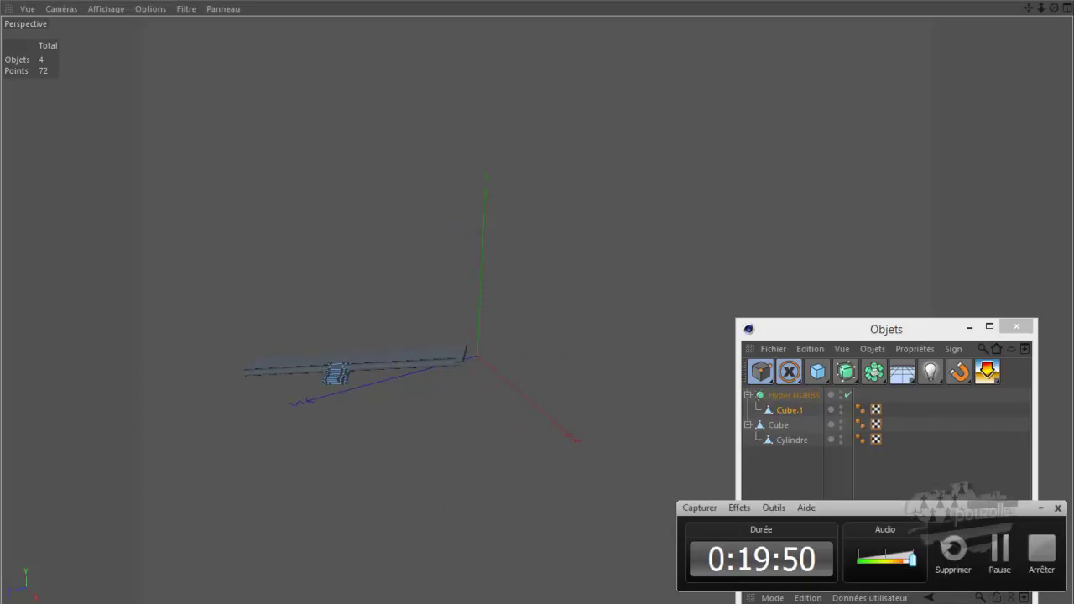
Step: Maximise the Droite side view and zoom out to show the whole wiper reference photo
{"action": "middle_click", "coordinate": [392, 391]}
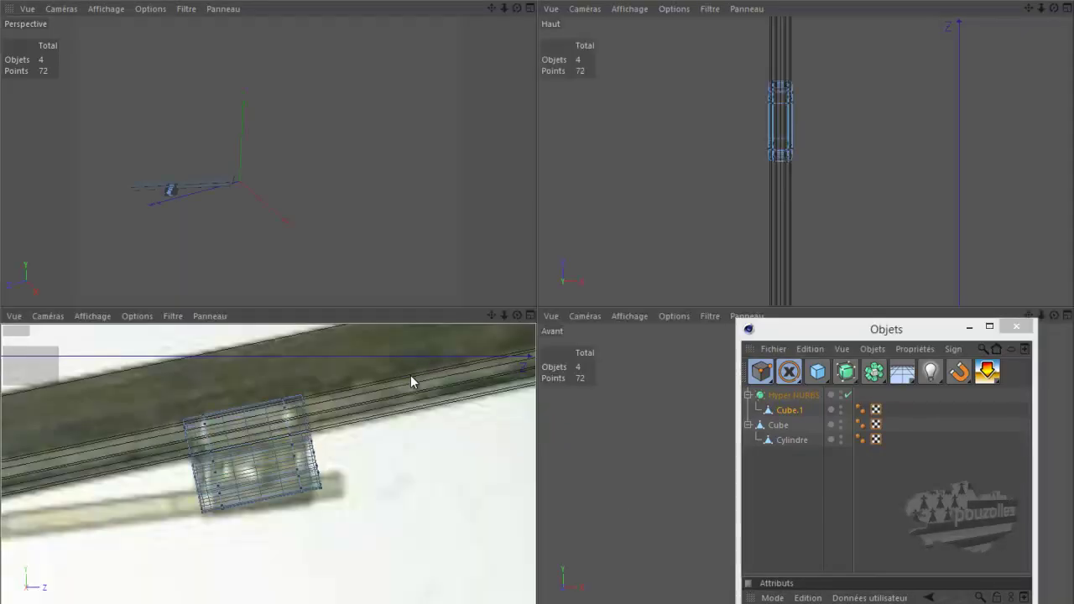
{"action": "middle_click", "coordinate": [410, 375]}
{"action": "scroll", "coordinate": [688, 299], "scroll_direction": "down", "scroll_amount": 3}
{"action": "scroll", "coordinate": [750, 252], "scroll_direction": "down", "scroll_amount": 3}
{"action": "scroll", "coordinate": [750, 252], "scroll_direction": "down", "scroll_amount": 2}
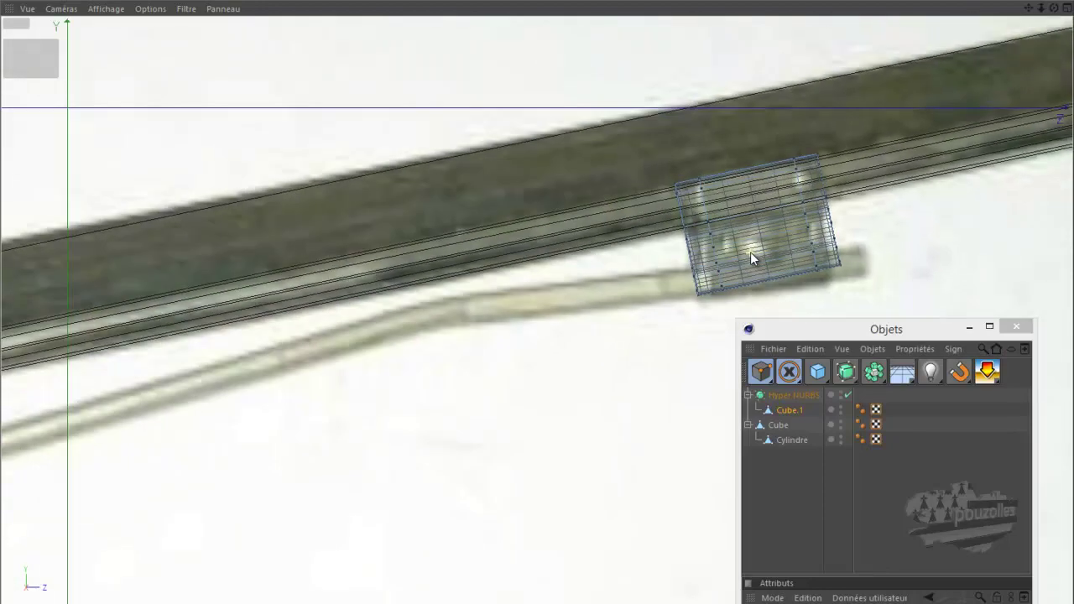
{"action": "scroll", "coordinate": [751, 252], "scroll_direction": "down", "scroll_amount": 2}
{"action": "scroll", "coordinate": [750, 252], "scroll_direction": "down", "scroll_amount": 2}
{"action": "scroll", "coordinate": [751, 251], "scroll_direction": "down", "scroll_amount": 2}
{"action": "scroll", "coordinate": [751, 252], "scroll_direction": "down", "scroll_amount": 2}
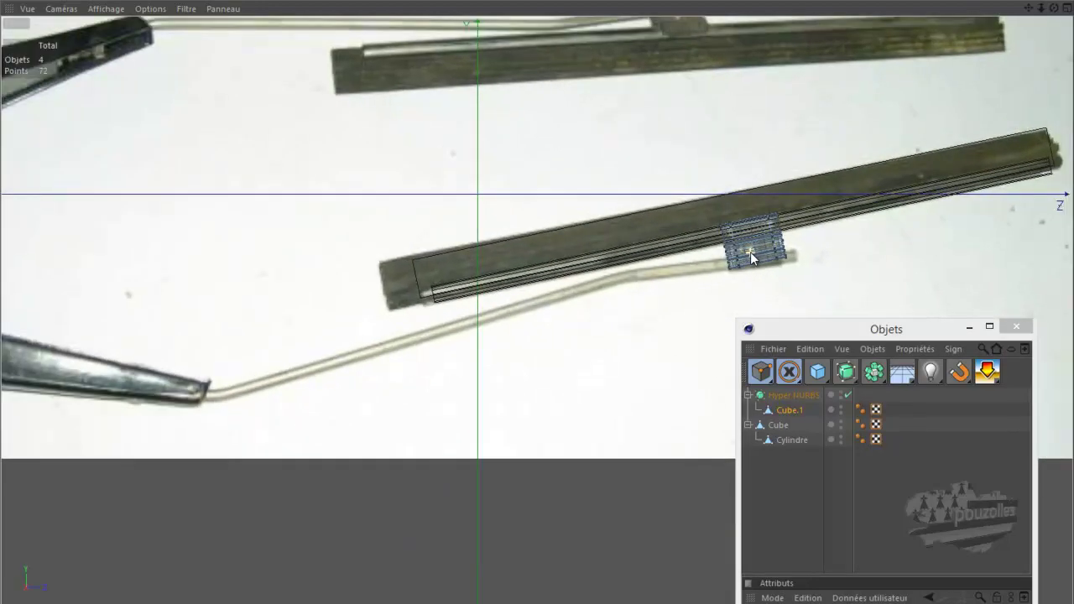
{"action": "scroll", "coordinate": [750, 252], "scroll_direction": "down", "scroll_amount": 2}
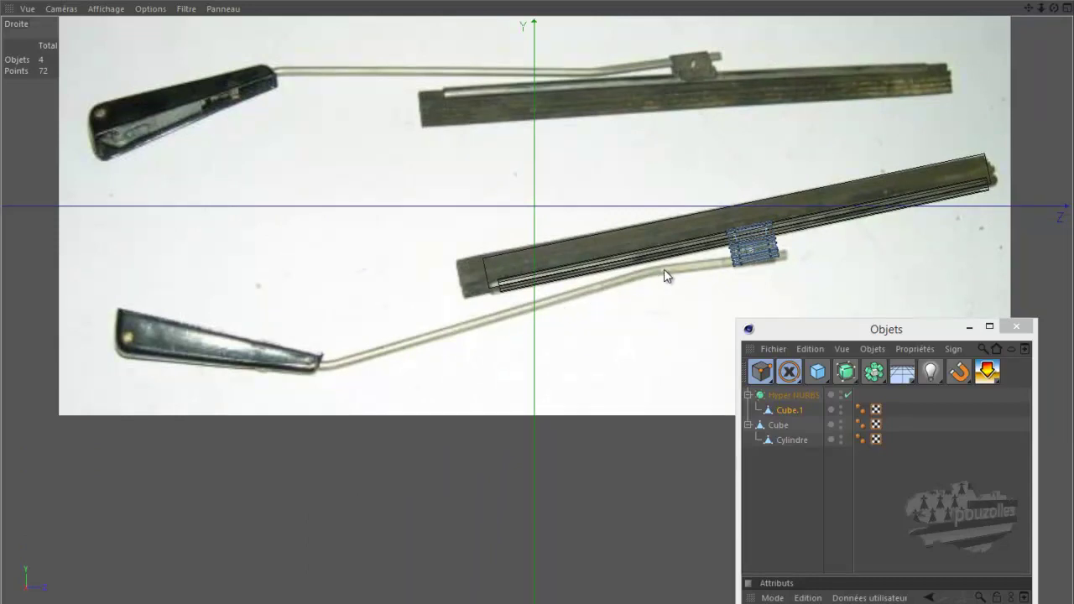
Step: Add a Cylinder, nest it under Cube.1, and switch off the Hyper NURBS
{"action": "left_click", "coordinate": [822, 375]}
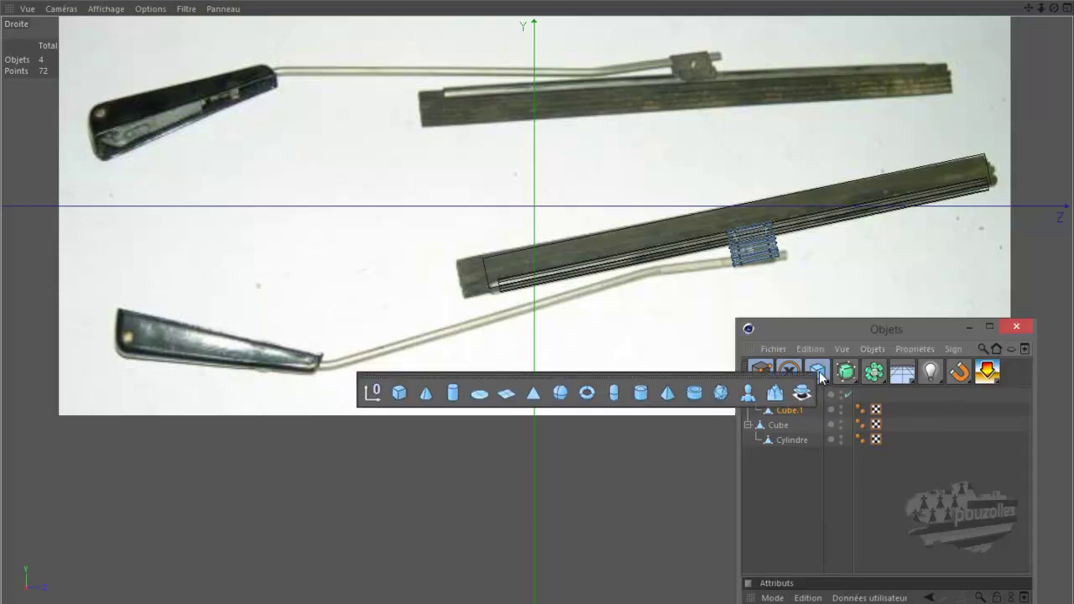
{"action": "left_click", "coordinate": [452, 395]}
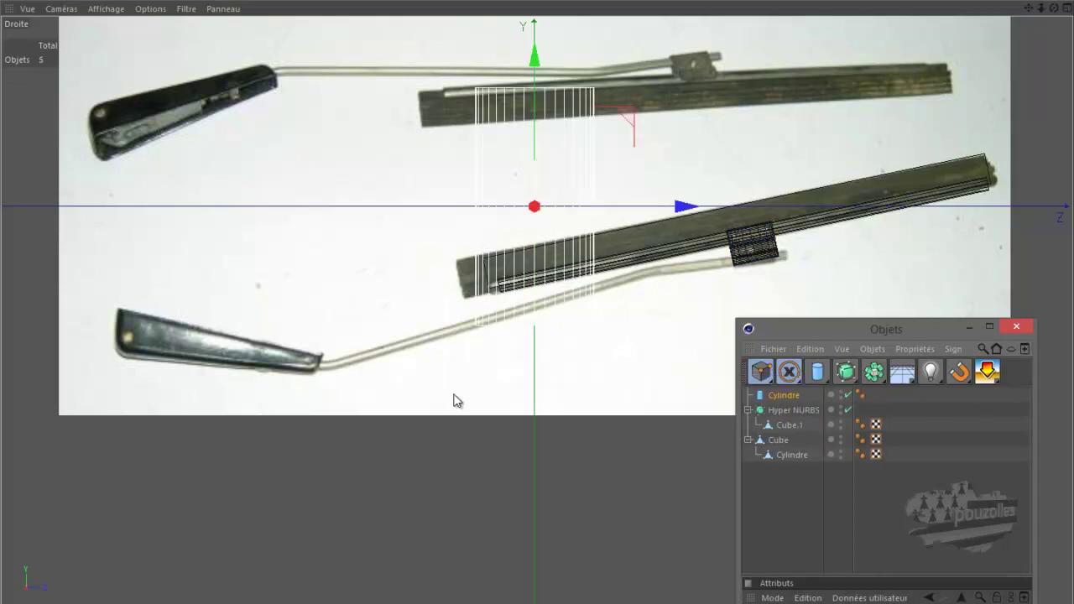
{"action": "mouse_move", "coordinate": [909, 319]}
{"action": "left_mouse_down"}
{"action": "mouse_move", "coordinate": [926, 135]}
{"action": "mouse_move", "coordinate": [914, 124]}
{"action": "left_mouse_up"}
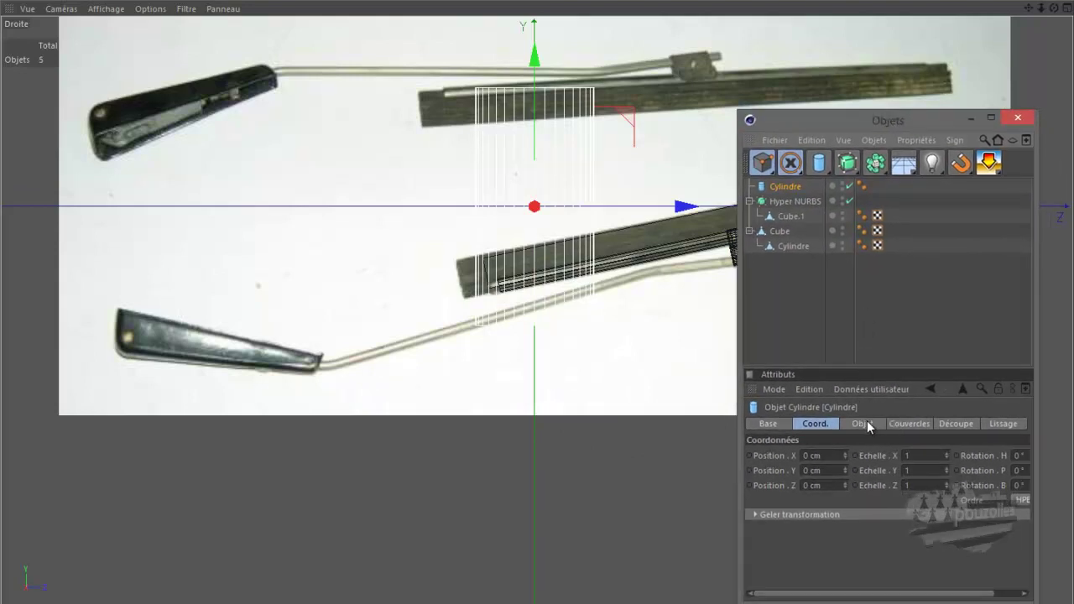
{"action": "mouse_move", "coordinate": [787, 189]}
{"action": "left_mouse_down"}
{"action": "mouse_move", "coordinate": [792, 236]}
{"action": "mouse_move", "coordinate": [789, 220]}
{"action": "left_mouse_up"}
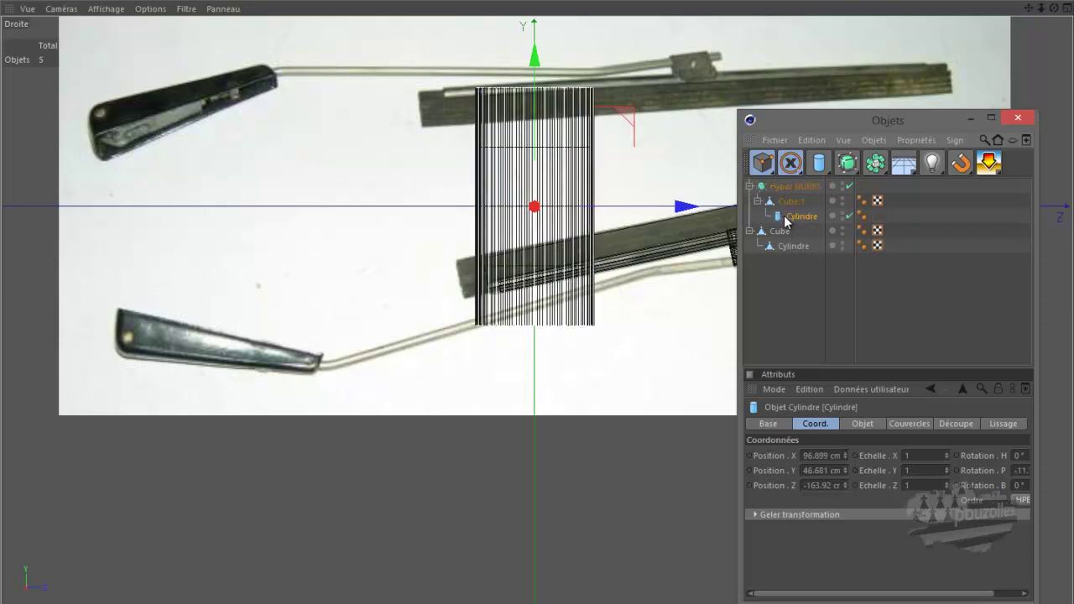
{"action": "left_click", "coordinate": [849, 186]}
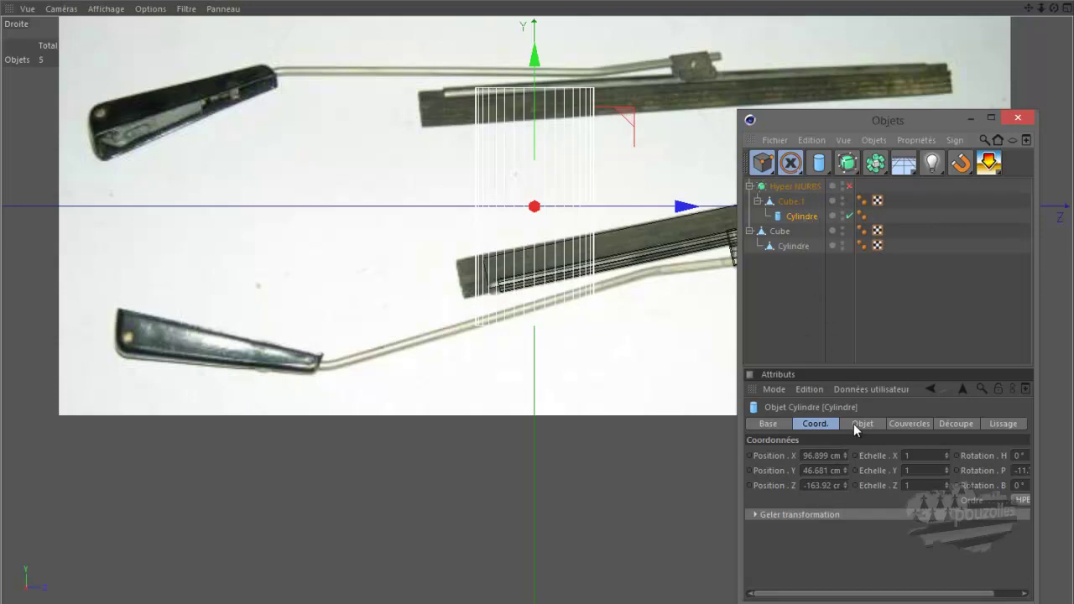
Step: Set the cylinder's rotation segments to 16 in the Objet tab
{"action": "left_click", "coordinate": [861, 424]}
{"action": "double_click", "coordinate": [855, 500]}
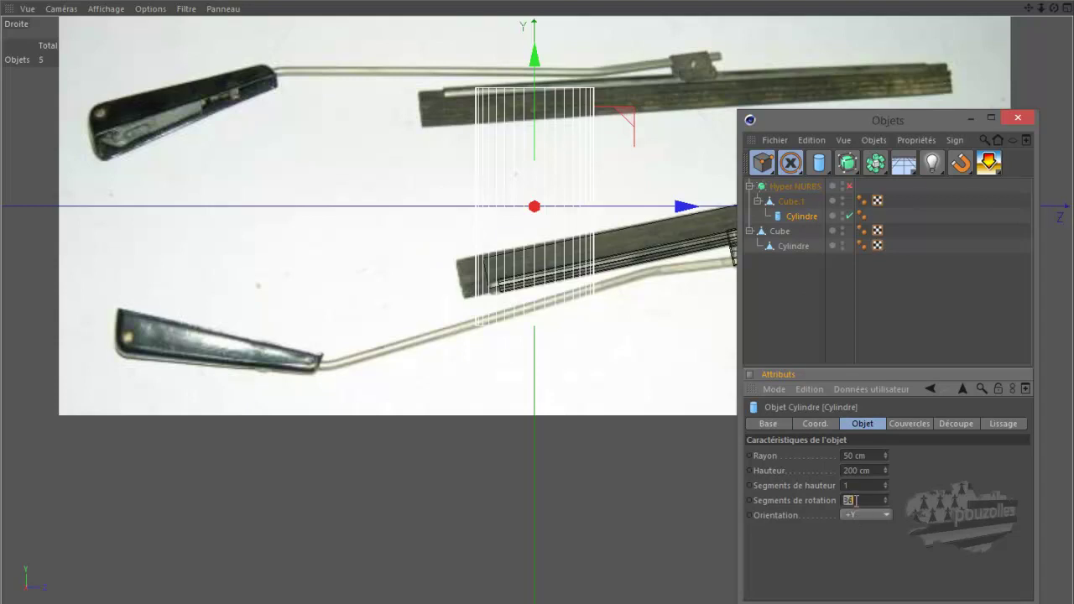
{"action": "type", "text": "16"}
{"action": "left_click", "coordinate": [857, 331]}
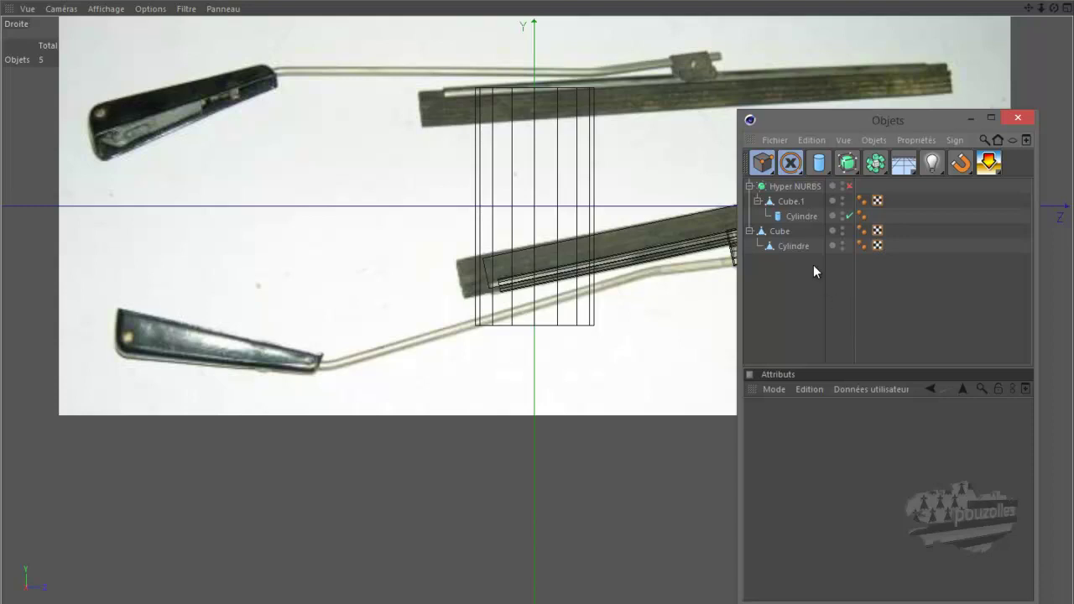
{"action": "left_click", "coordinate": [803, 213]}
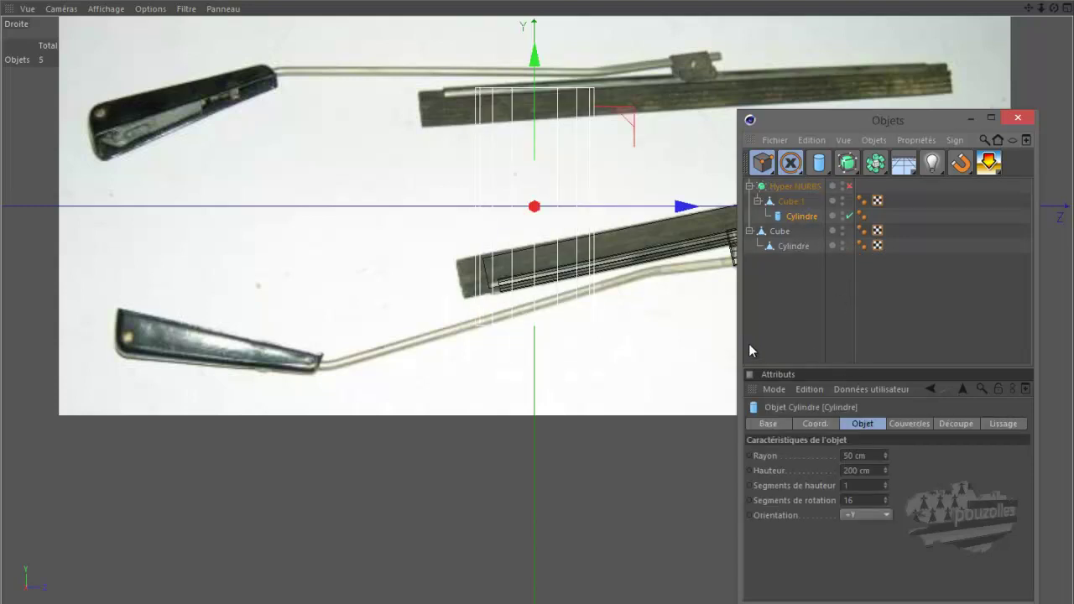
{"action": "scroll", "coordinate": [461, 331], "scroll_direction": "down", "scroll_amount": 2}
{"action": "scroll", "coordinate": [458, 331], "scroll_direction": "down", "scroll_amount": 1}
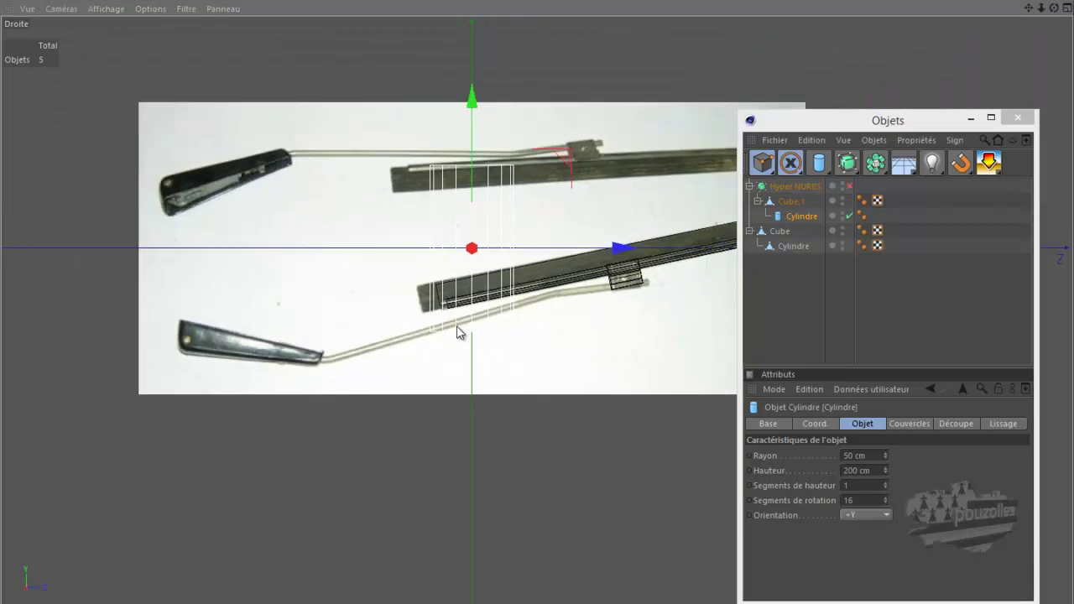
{"action": "scroll", "coordinate": [457, 332], "scroll_direction": "up", "scroll_amount": 2}
{"action": "scroll", "coordinate": [459, 331], "scroll_direction": "up", "scroll_amount": 1}
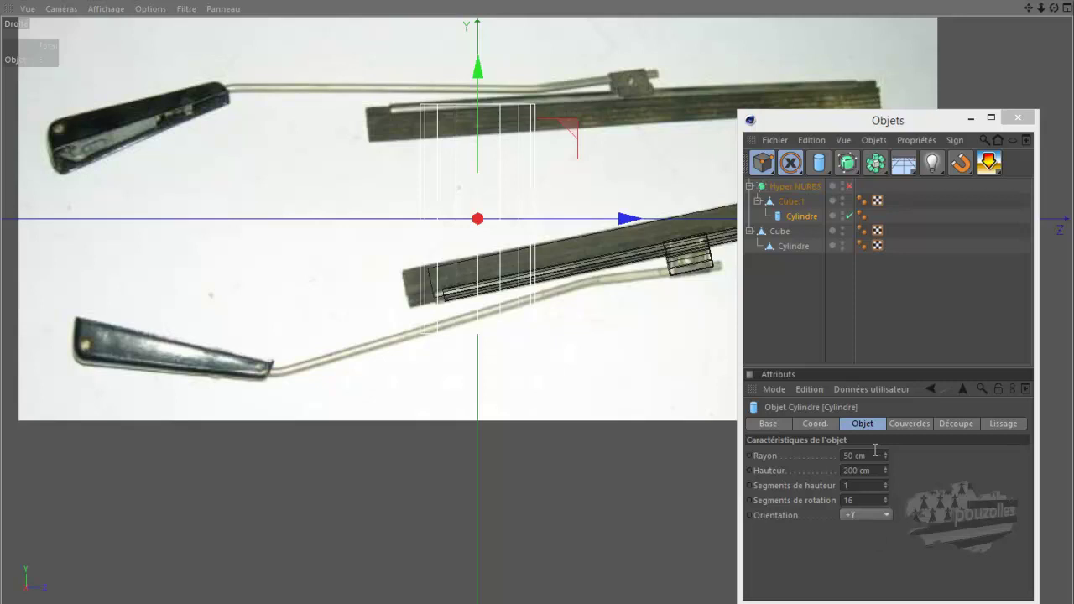
Step: Set the cylinder's Position X, Y, Z and Rotation P all to 0
{"action": "left_click", "coordinate": [818, 423]}
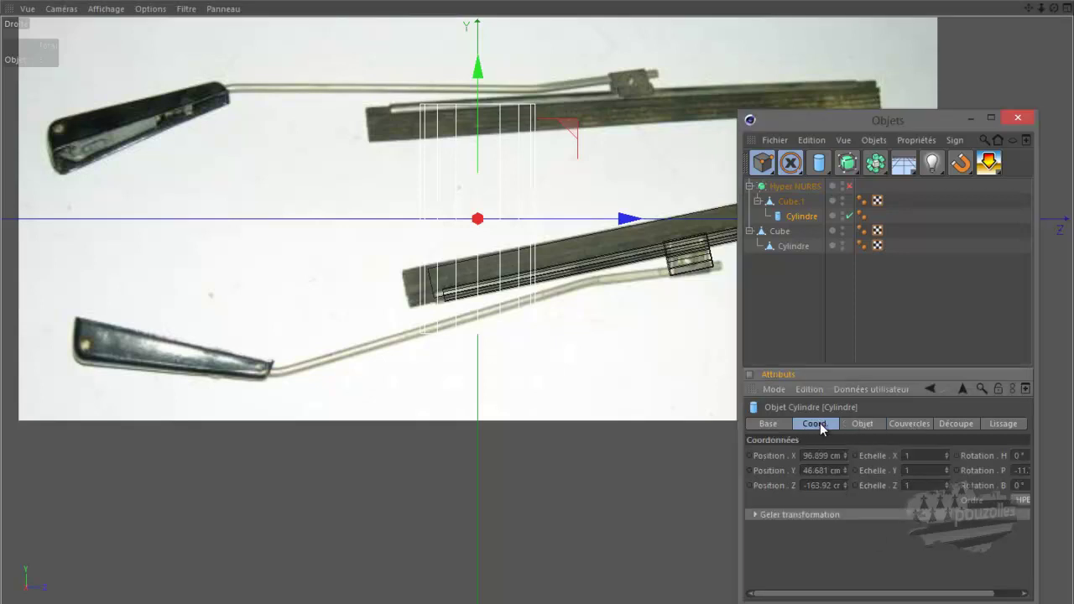
{"action": "left_click", "coordinate": [823, 455]}
{"action": "type", "text": "0"}
{"action": "key", "text": "Return"}
{"action": "left_click", "coordinate": [823, 471]}
{"action": "type", "text": "0"}
{"action": "key", "text": "Return"}
{"action": "type", "text": "0"}
{"action": "key", "text": "Return"}
{"action": "left_click", "coordinate": [1023, 471]}
{"action": "type", "text": "0"}
{"action": "key", "text": "Return"}
{"action": "key", "text": "Return"}
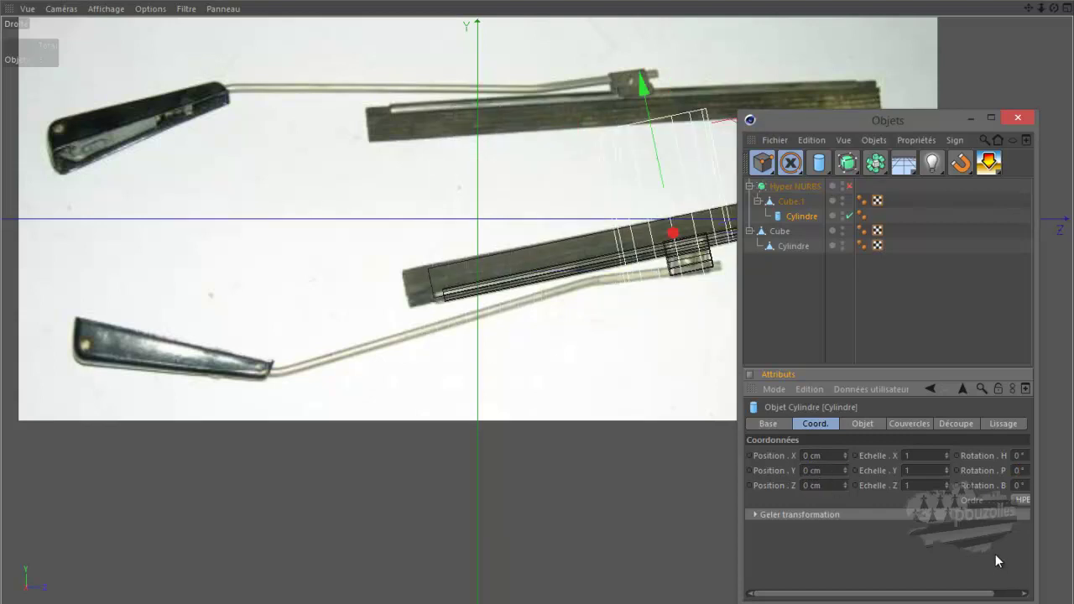
Step: Rotate the cylinder so it lies along the tilted wiper arm
{"action": "left_click", "coordinate": [789, 164]}
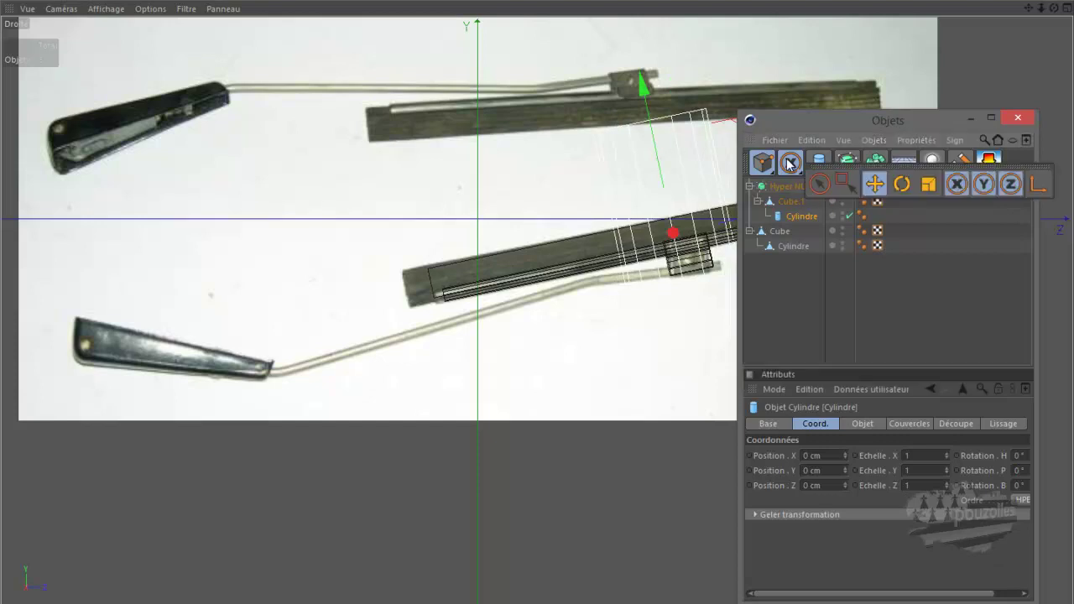
{"action": "left_click_drag", "start_coordinate": [790, 164], "coordinate": [901, 184]}
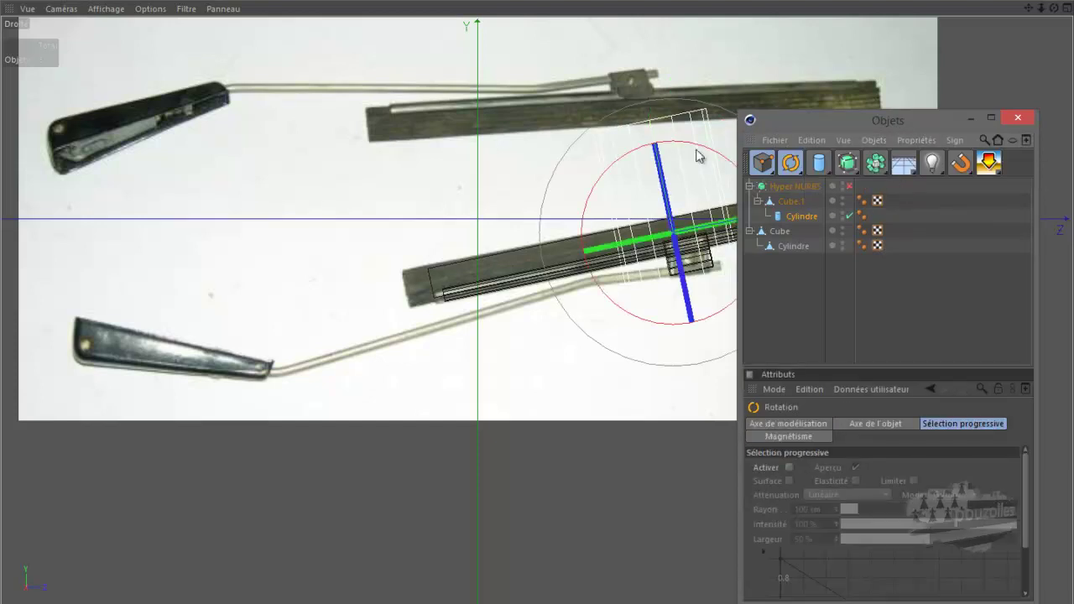
{"action": "mouse_move", "coordinate": [618, 160]}
{"action": "left_mouse_down"}
{"action": "mouse_move", "coordinate": [603, 239]}
{"action": "mouse_move", "coordinate": [609, 283]}
{"action": "left_mouse_up"}
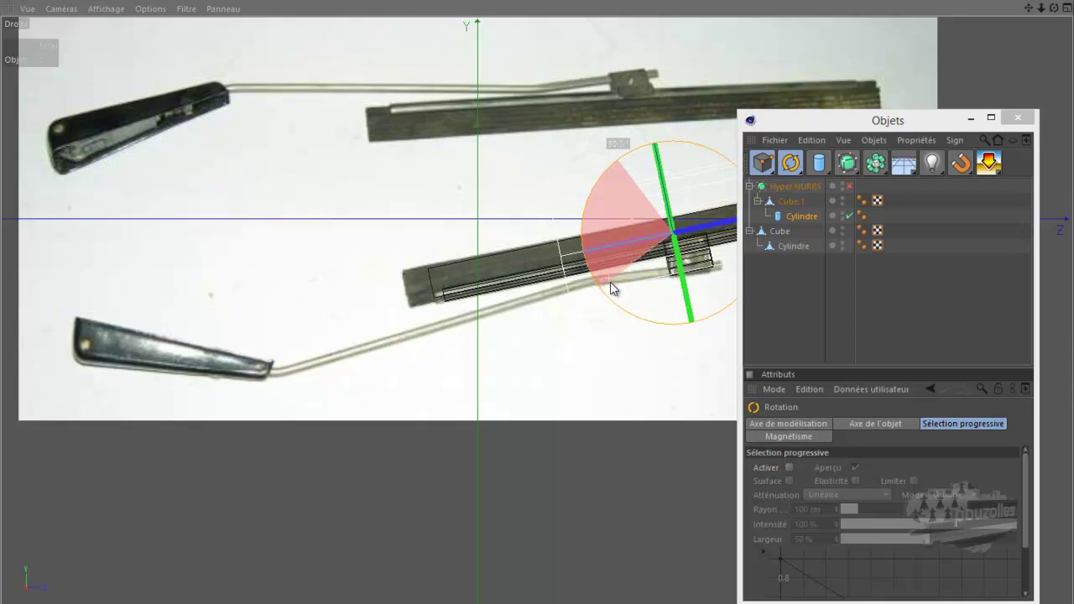
{"action": "left_click_drag", "start_coordinate": [608, 283], "coordinate": [613, 288]}
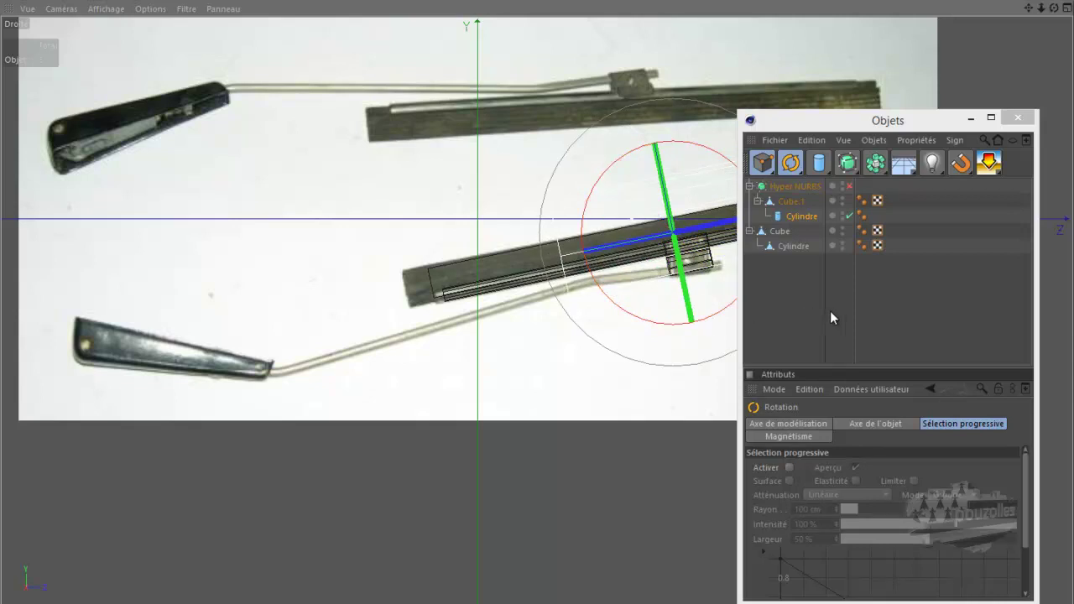
{"action": "left_click", "coordinate": [789, 166]}
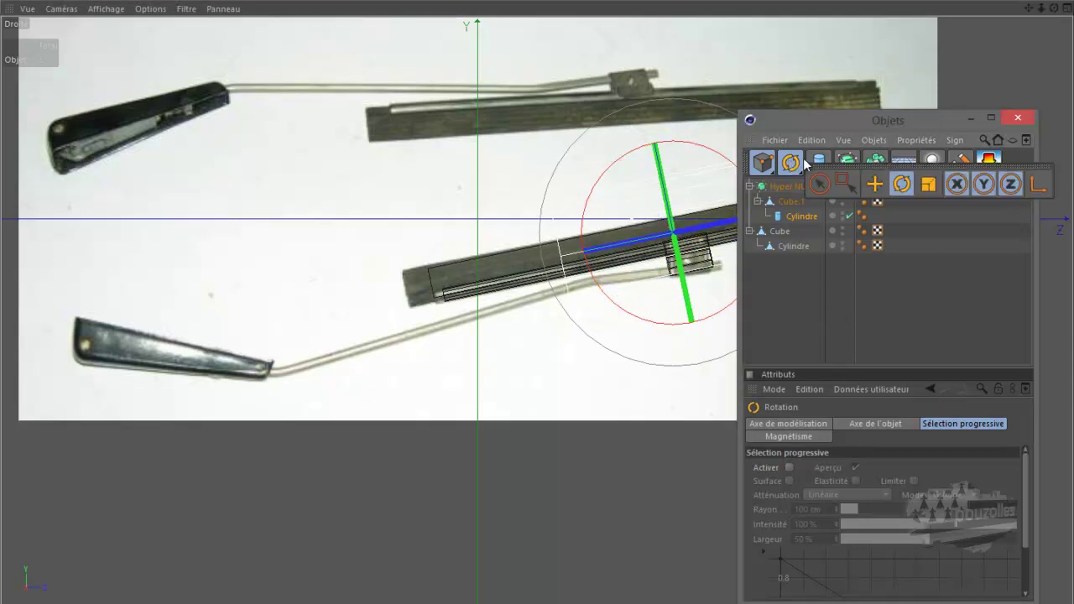
{"action": "left_click", "coordinate": [875, 185]}
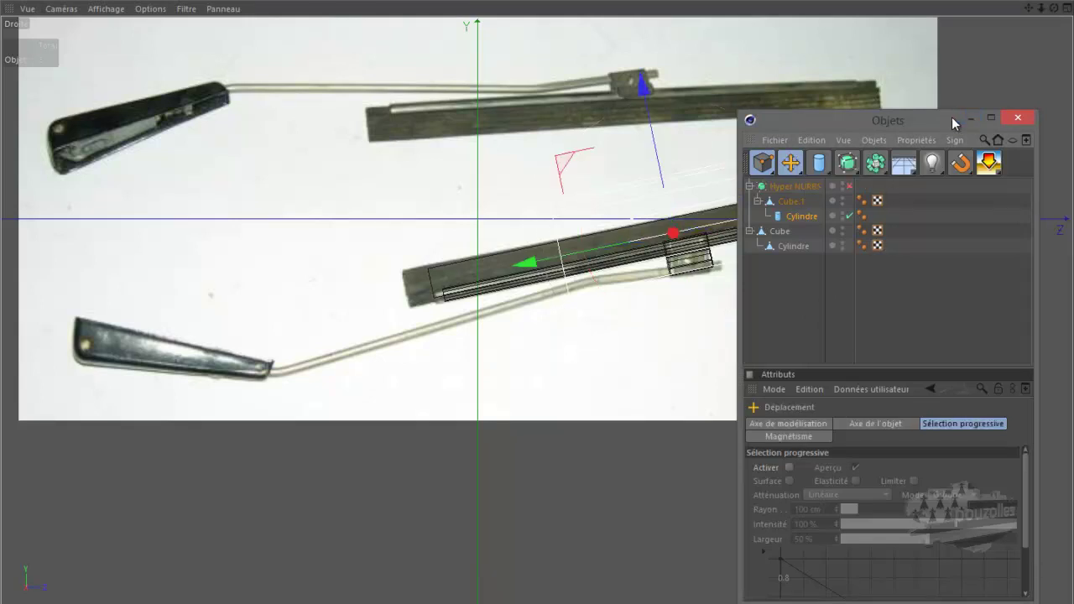
Step: Make Cylindre a top-level object and lower it onto the wiper arm
{"action": "left_click_drag", "start_coordinate": [952, 117], "coordinate": [994, 79]}
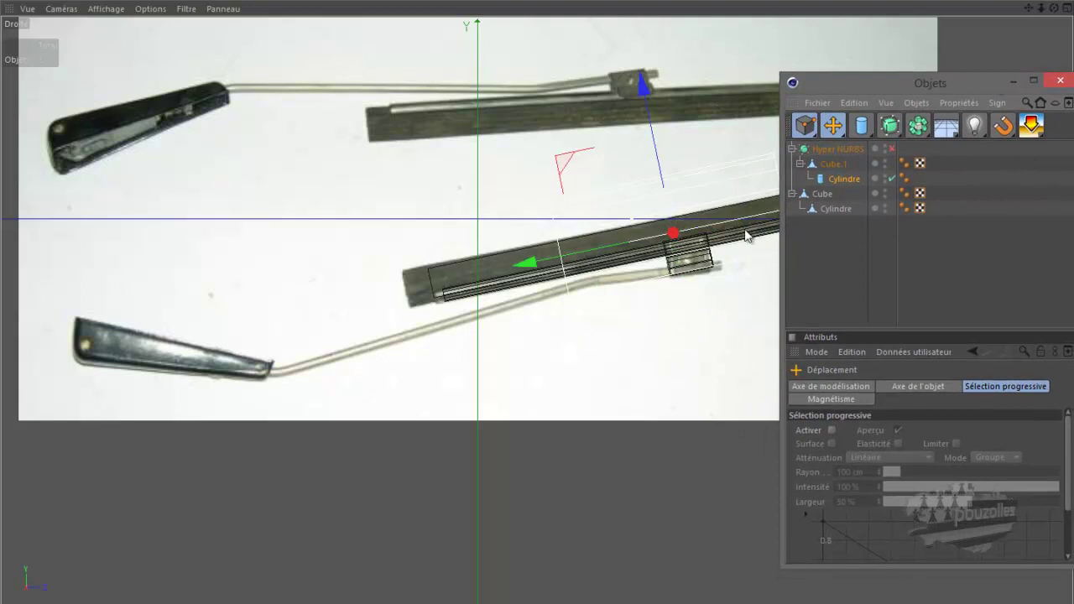
{"action": "scroll", "coordinate": [718, 220], "scroll_direction": "up", "scroll_amount": 1}
{"action": "scroll", "coordinate": [718, 220], "scroll_direction": "up", "scroll_amount": 3}
{"action": "scroll", "coordinate": [718, 220], "scroll_direction": "up", "scroll_amount": 2}
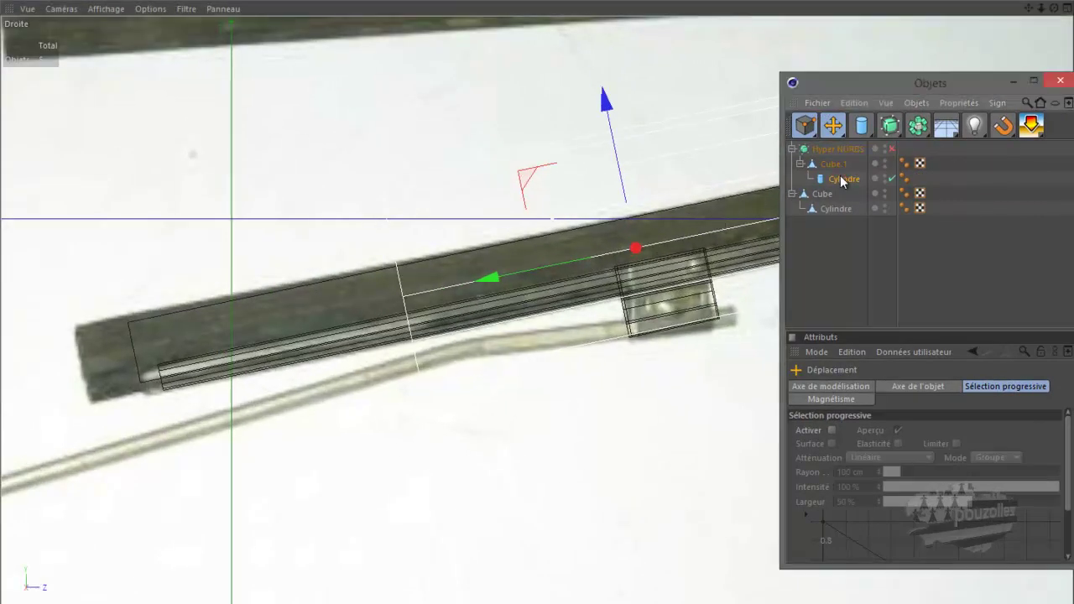
{"action": "left_click_drag", "start_coordinate": [841, 177], "coordinate": [838, 178]}
{"action": "left_click_drag", "start_coordinate": [832, 236], "coordinate": [832, 236]}
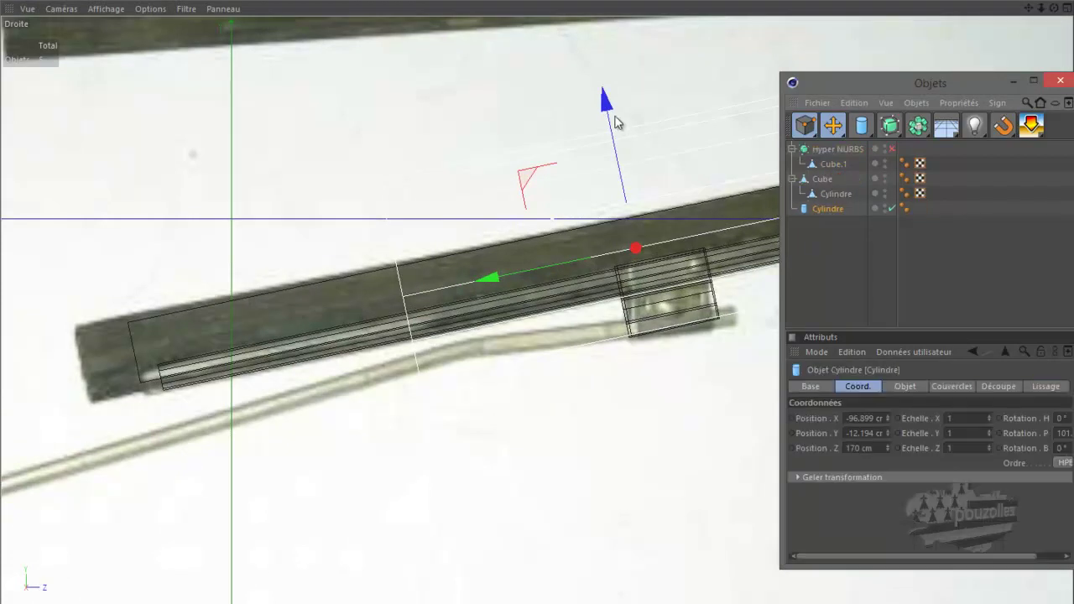
{"action": "left_click_drag", "start_coordinate": [607, 109], "coordinate": [633, 180]}
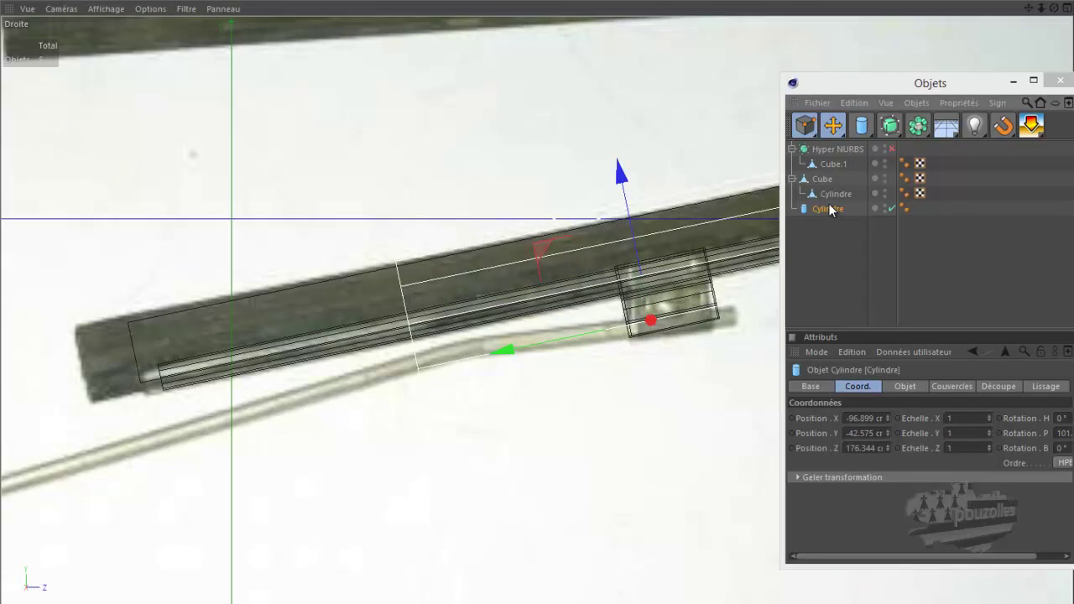
Step: Set the cylinder's radius to 8 cm and convert it to an editable polygon object
{"action": "left_click", "coordinate": [904, 388]}
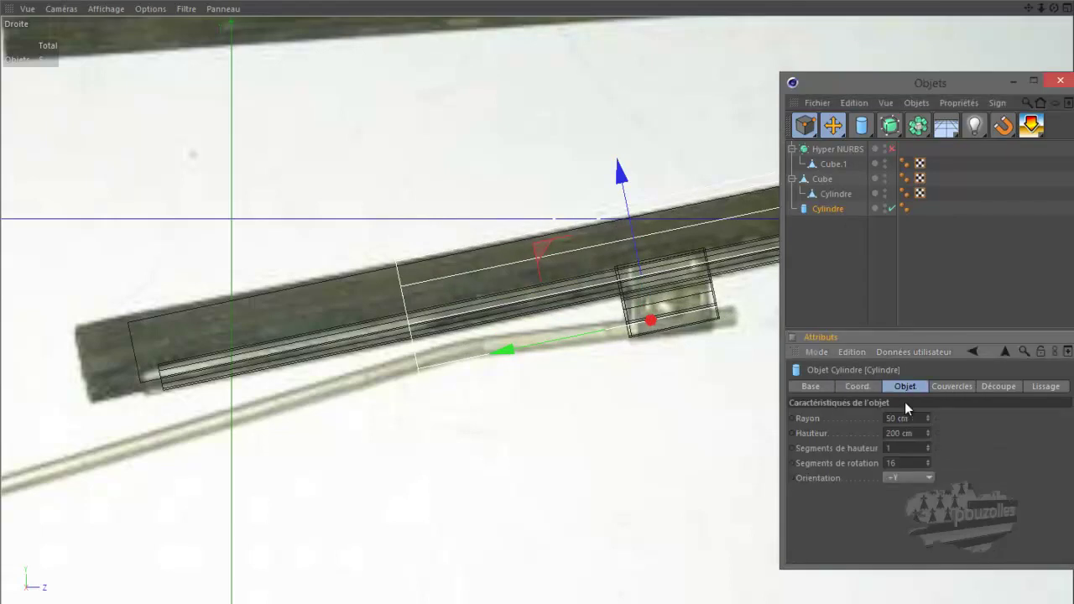
{"action": "mouse_move", "coordinate": [928, 422]}
{"action": "left_mouse_down"}
{"action": "mouse_move", "coordinate": [922, 450]}
{"action": "mouse_move", "coordinate": [929, 424]}
{"action": "left_mouse_up"}
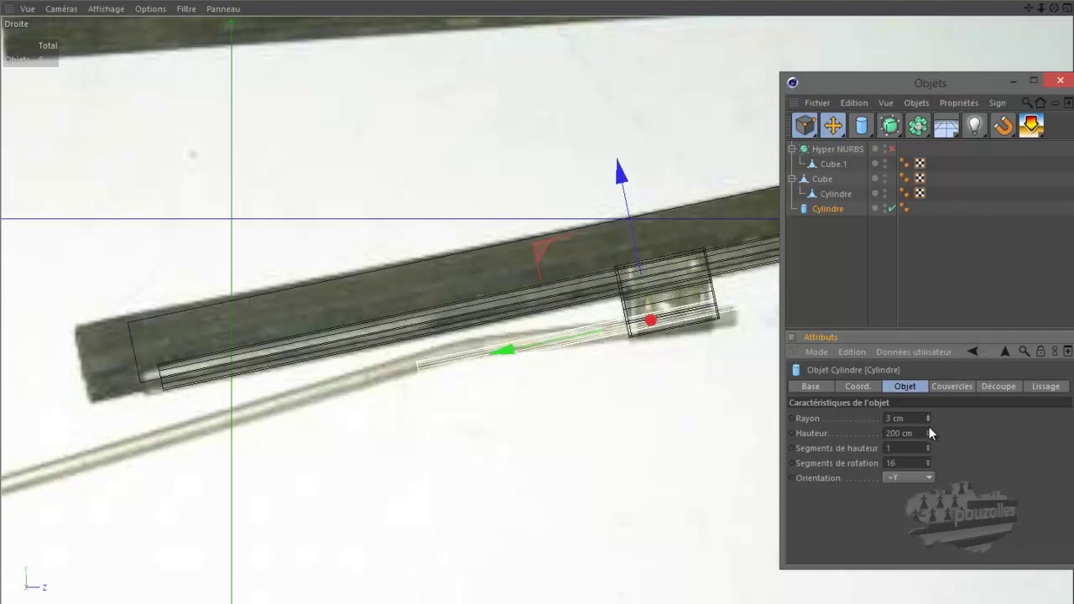
{"action": "left_click", "coordinate": [928, 422]}
{"action": "left_click", "coordinate": [929, 421]}
{"action": "left_click", "coordinate": [928, 421]}
{"action": "left_click", "coordinate": [928, 421]}
{"action": "left_click", "coordinate": [928, 421]}
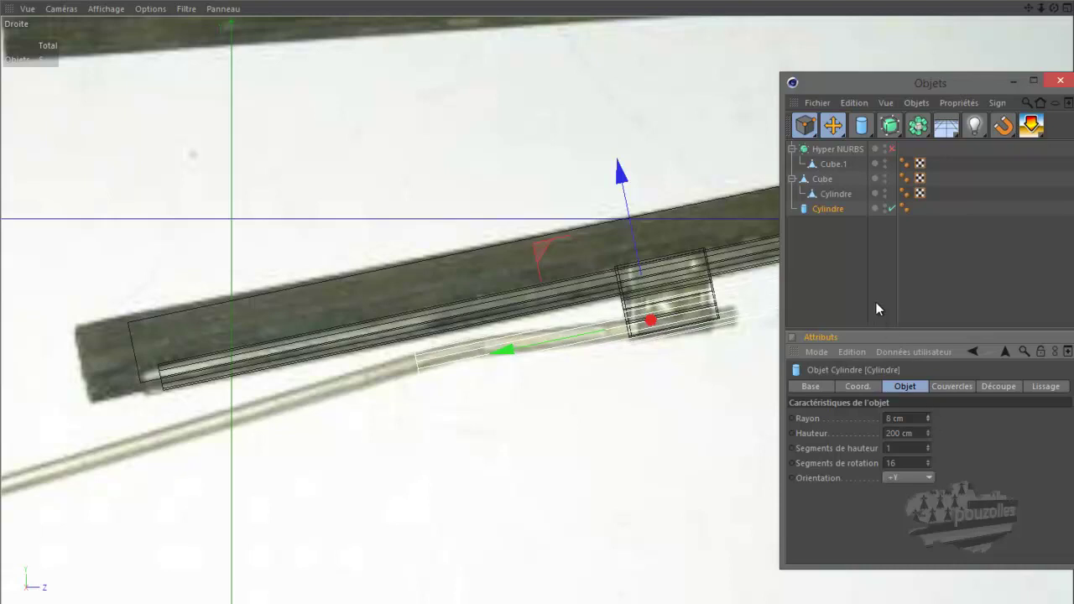
{"action": "key", "text": "c"}
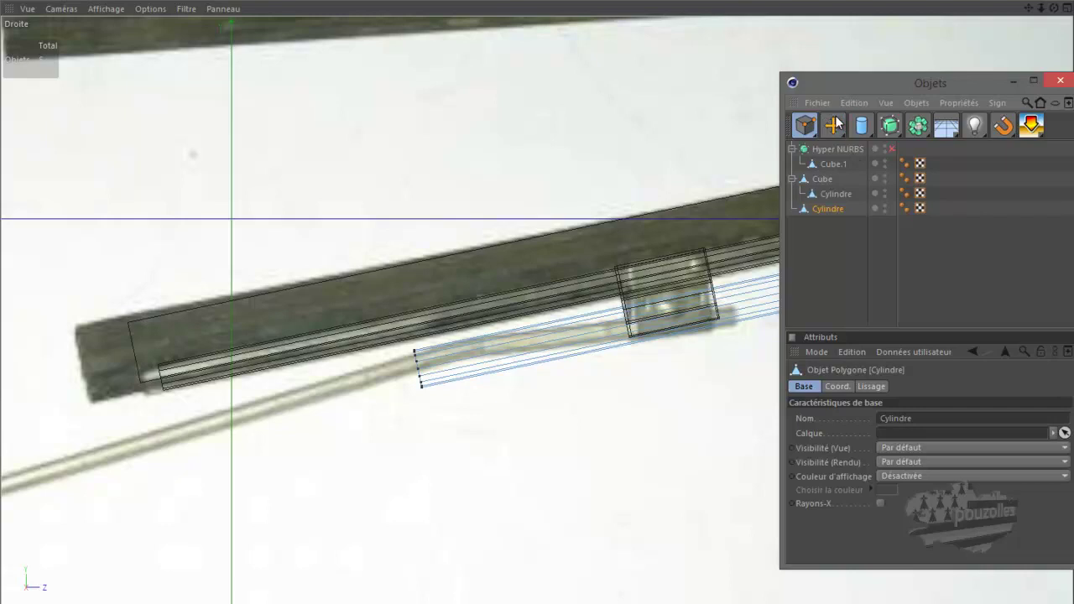
Step: Scale the cylinder in object mode to stretch it along the arm through the clip
{"action": "key", "text": "v"}
{"action": "left_click", "coordinate": [706, 147]}
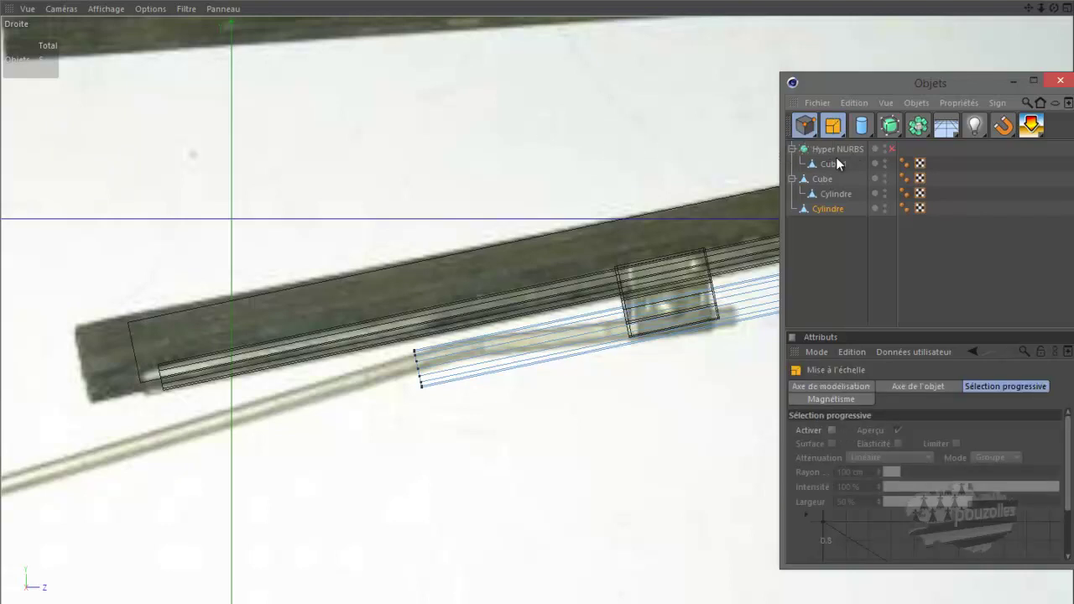
{"action": "left_click", "coordinate": [807, 124]}
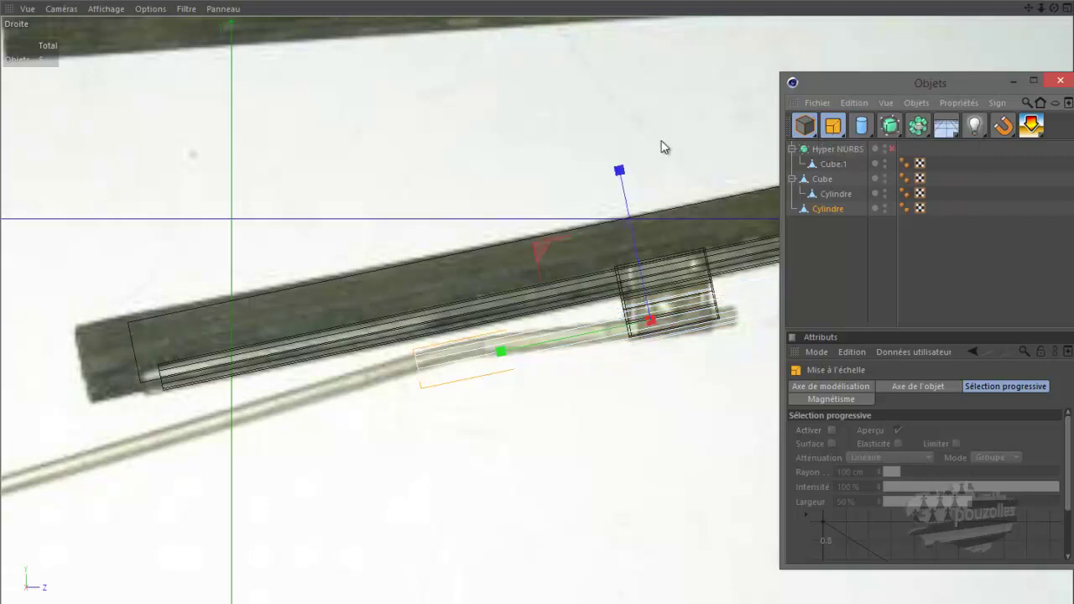
{"action": "left_click_drag", "start_coordinate": [543, 250], "coordinate": [344, 386]}
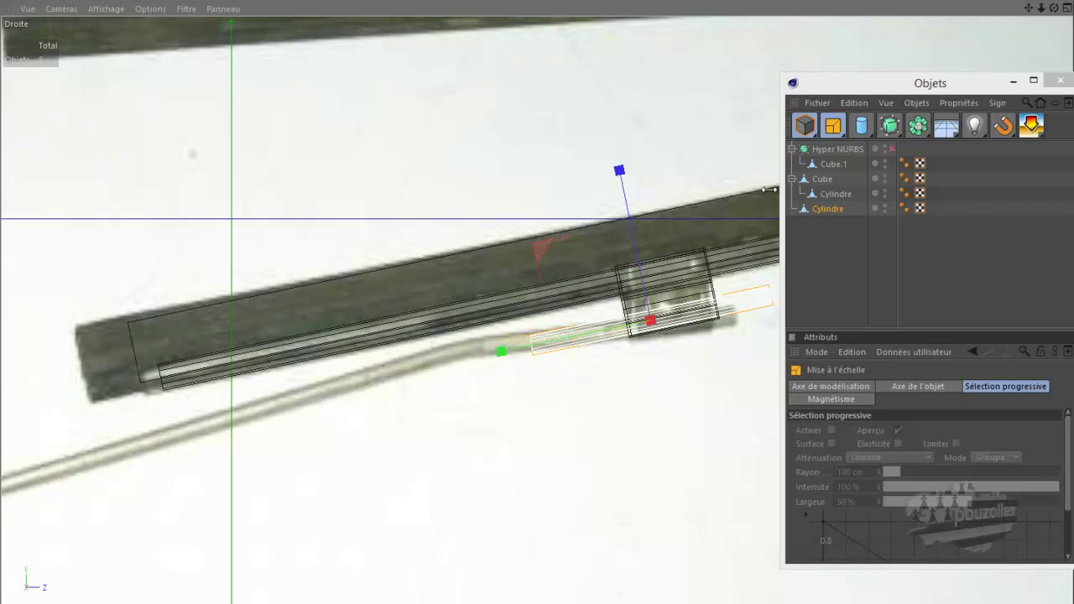
Step: Switch the editable cylinder into Points editing mode
{"action": "left_click", "coordinate": [840, 124]}
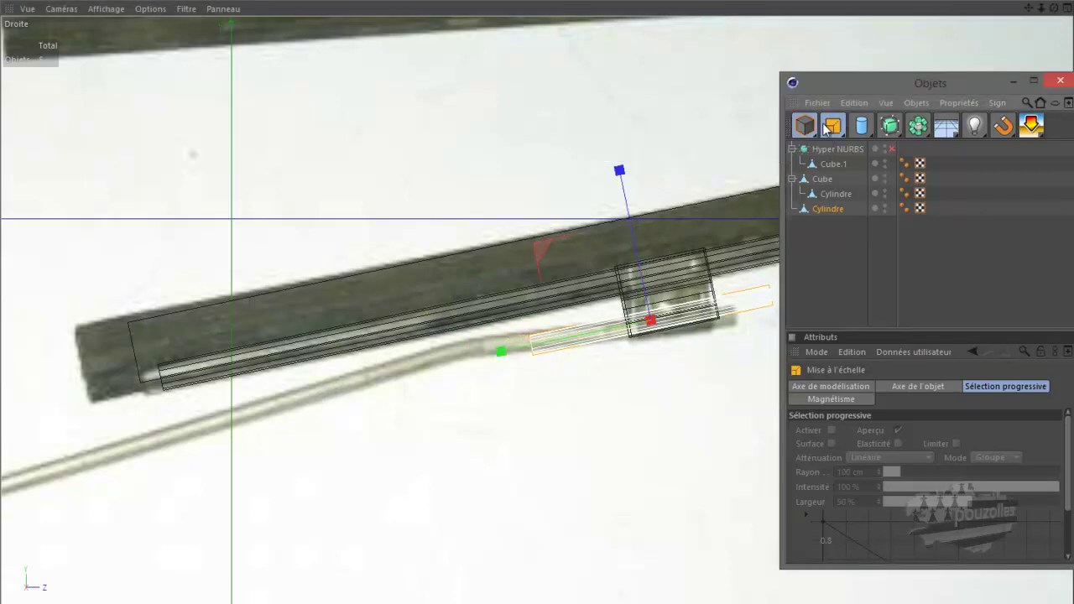
{"action": "left_click", "coordinate": [839, 124]}
{"action": "left_click", "coordinate": [842, 125]}
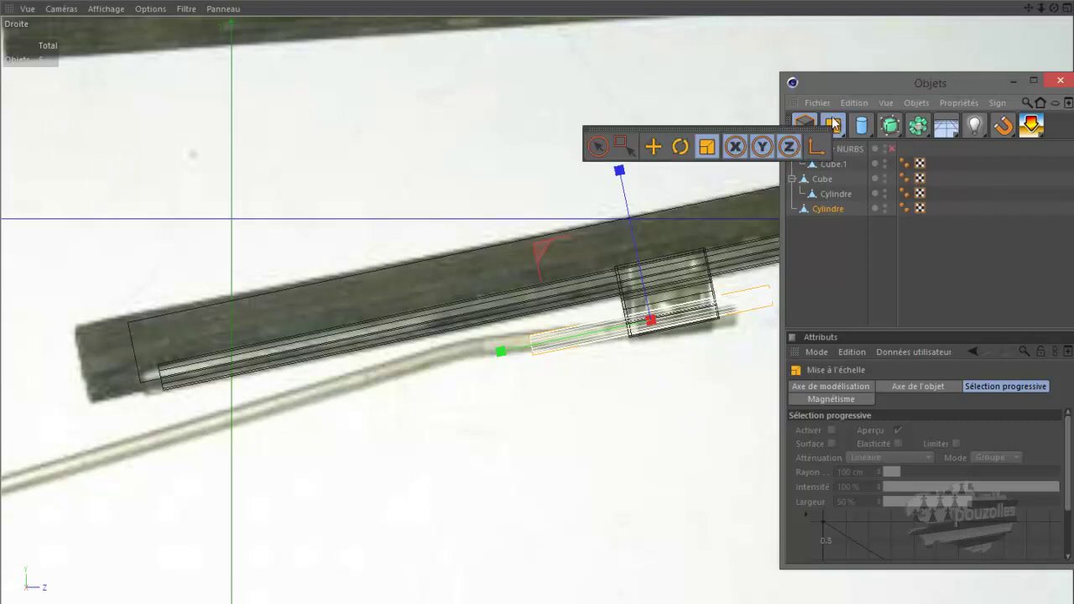
{"action": "left_click", "coordinate": [808, 125]}
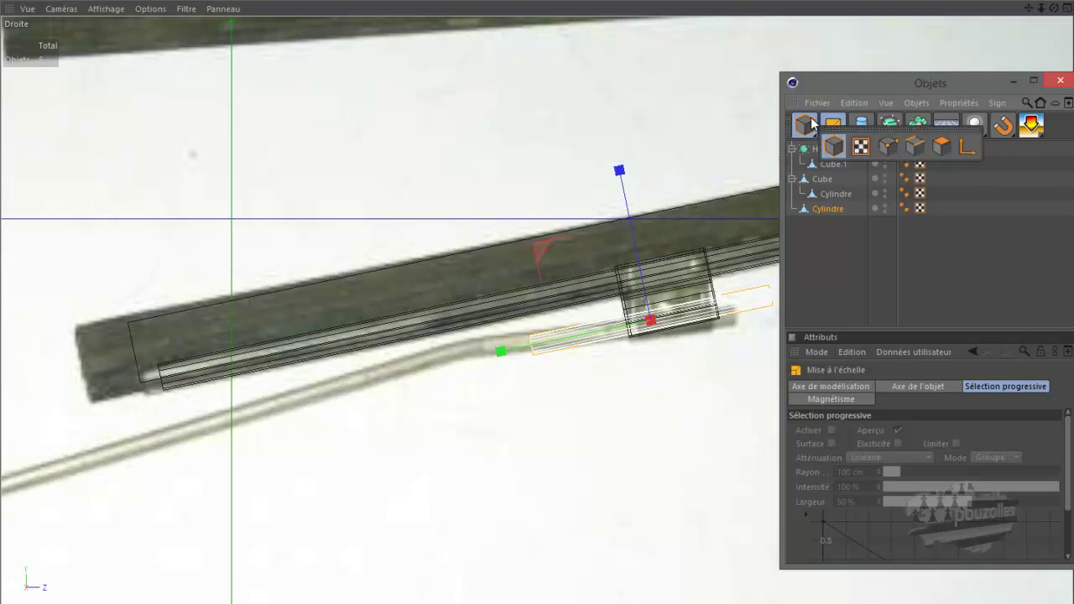
{"action": "left_click", "coordinate": [887, 144]}
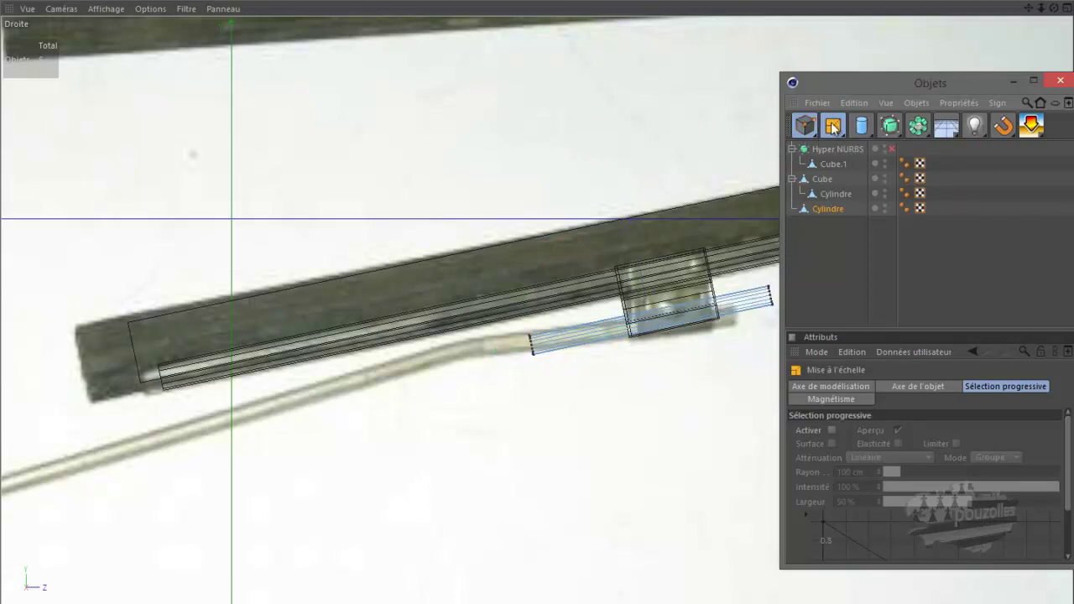
{"action": "left_click", "coordinate": [806, 125]}
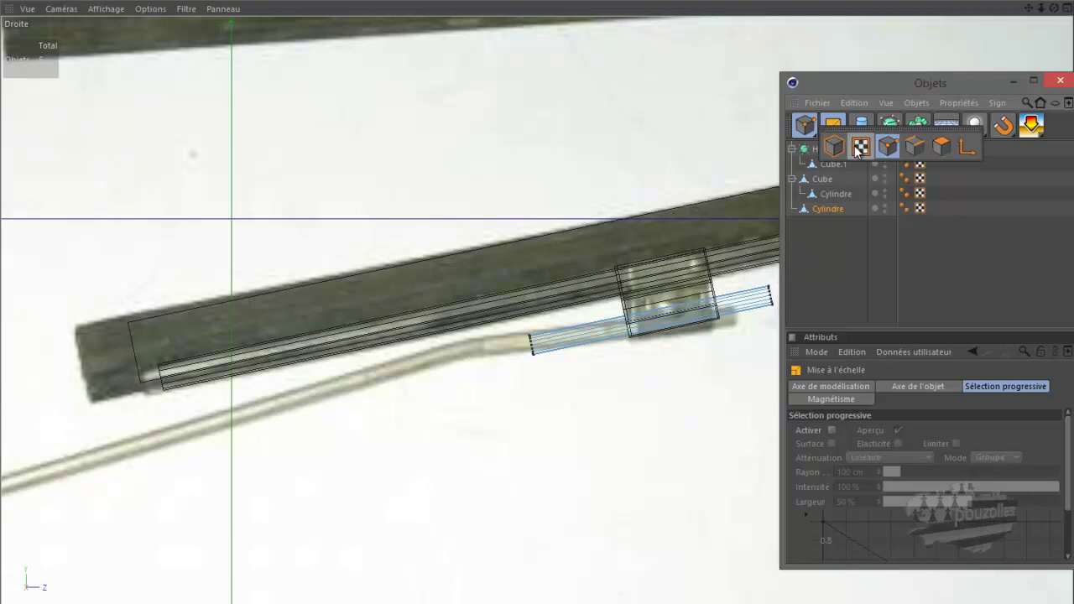
{"action": "left_click", "coordinate": [836, 126]}
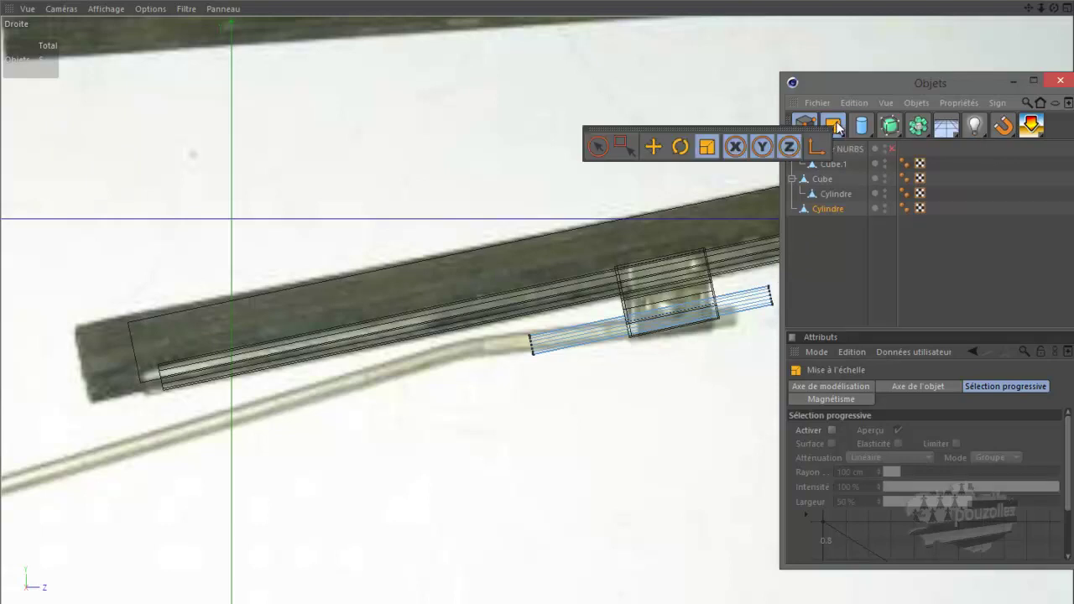
Step: Box-select all of the cylinder's points and turn off the X axis for scaling
{"action": "left_click", "coordinate": [629, 147]}
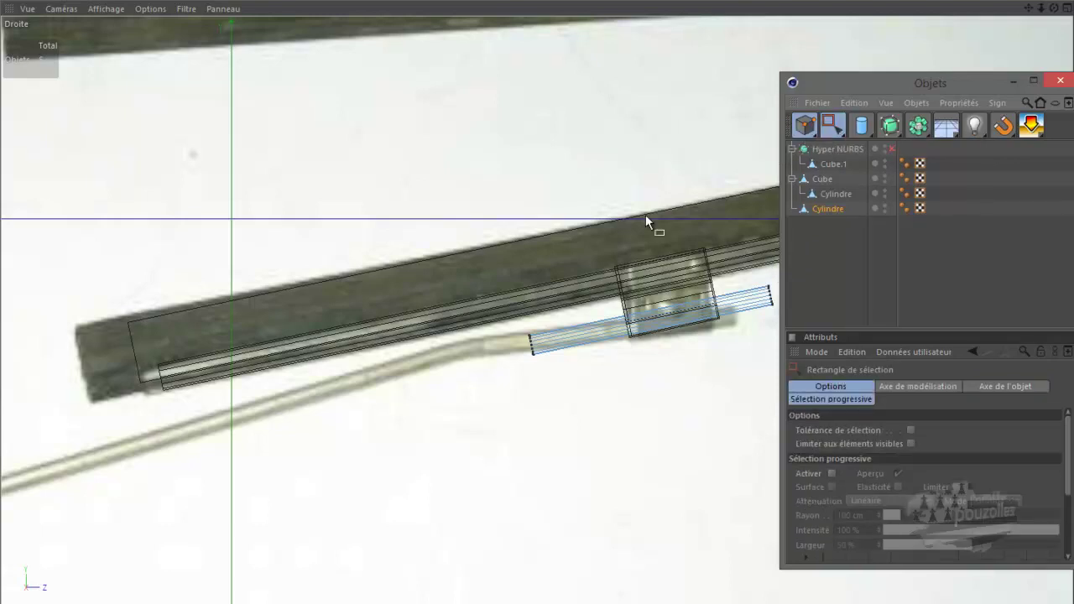
{"action": "left_click_drag", "start_coordinate": [488, 251], "coordinate": [797, 431]}
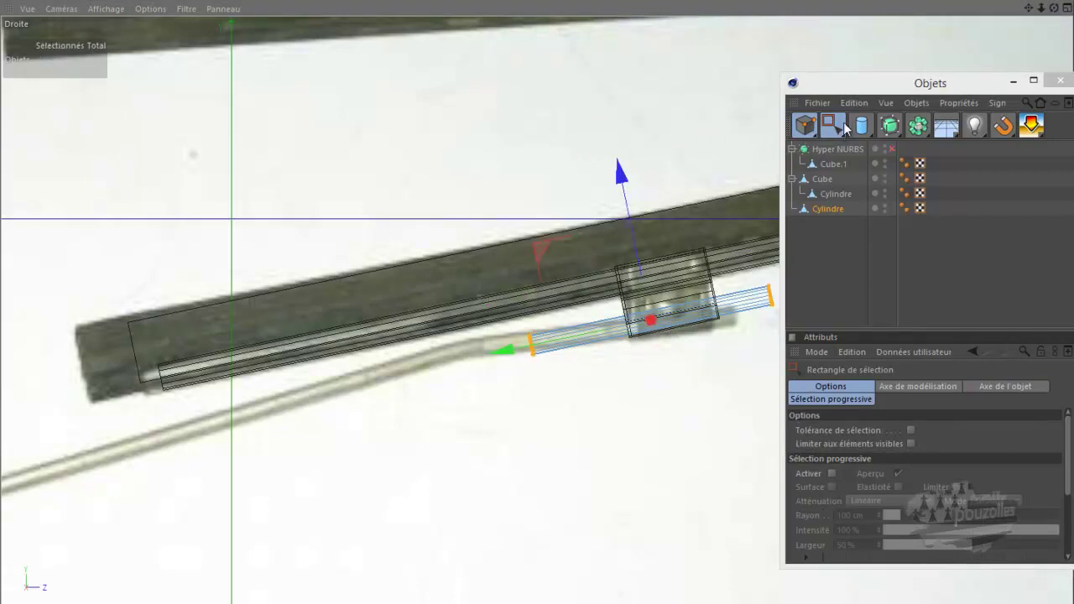
{"action": "left_click", "coordinate": [831, 126]}
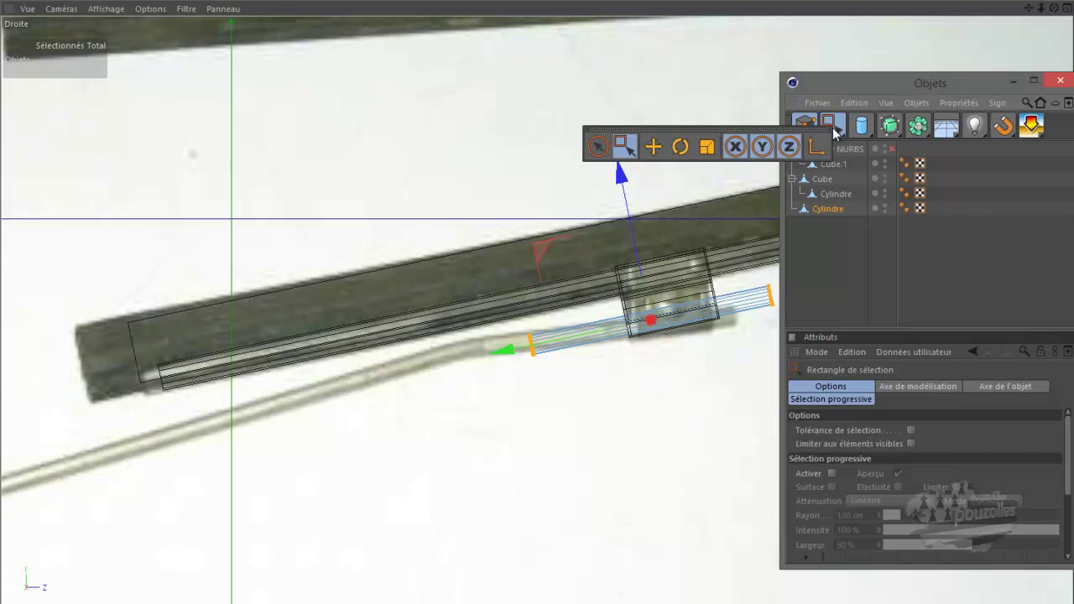
{"action": "left_click", "coordinate": [736, 147]}
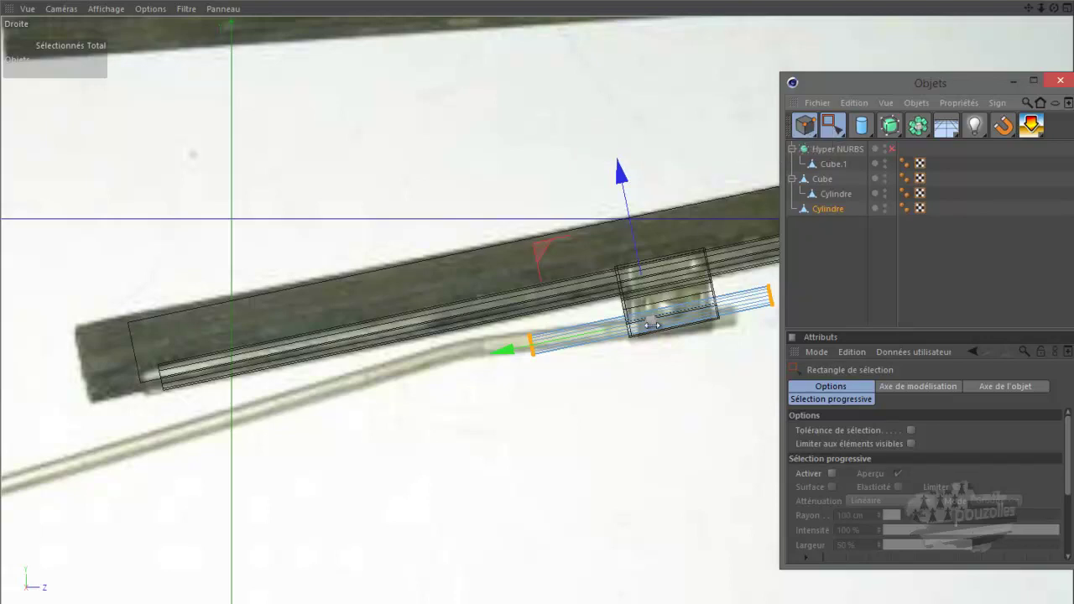
{"action": "left_click", "coordinate": [519, 195]}
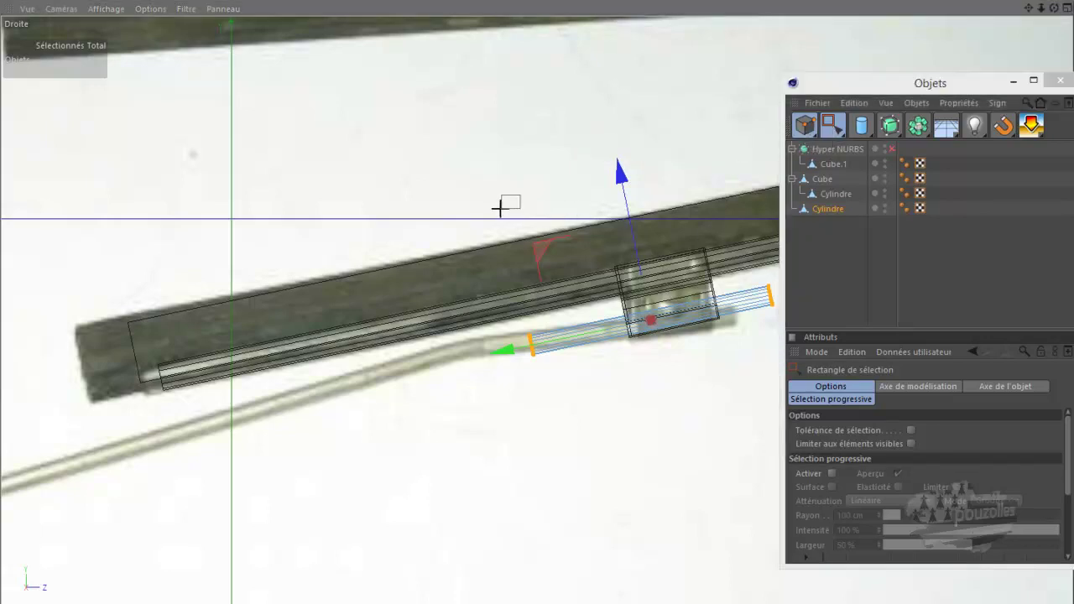
{"action": "left_click", "coordinate": [500, 226]}
{"action": "left_click_drag", "start_coordinate": [493, 196], "coordinate": [779, 391]}
{"action": "left_click", "coordinate": [834, 126]}
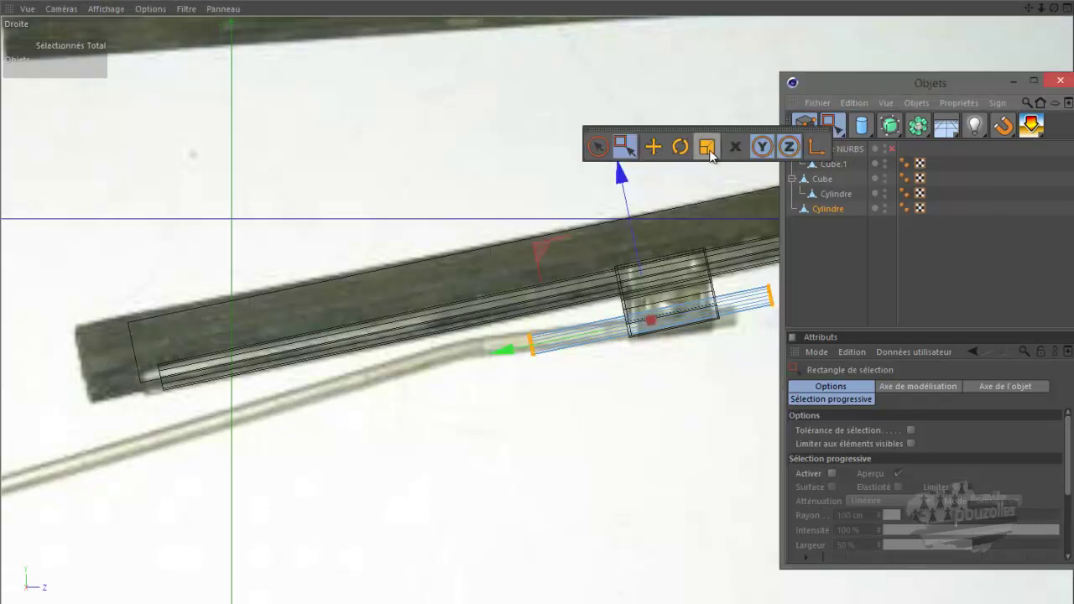
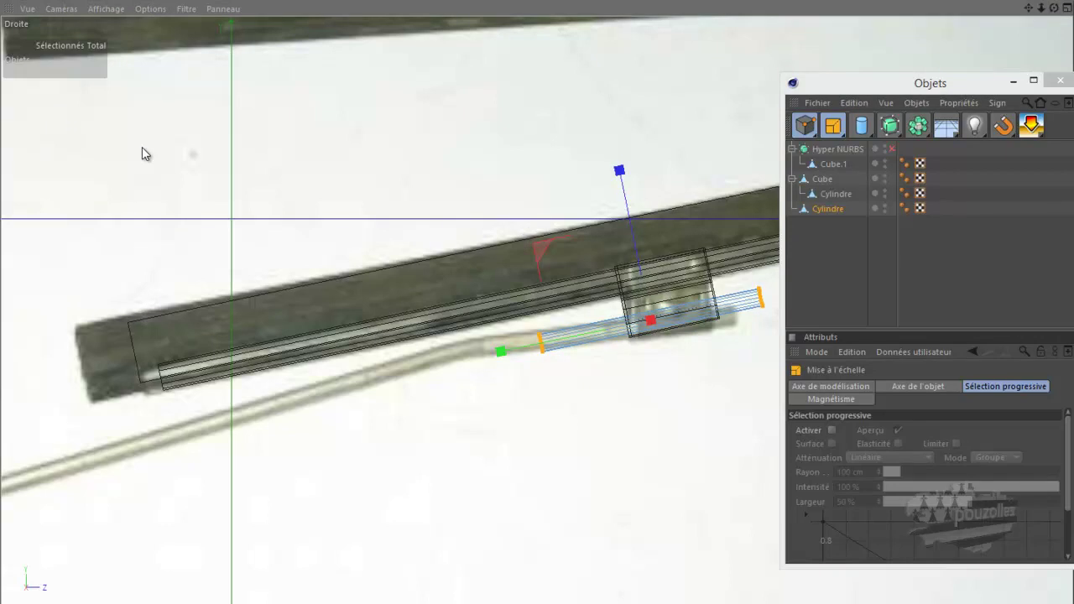
Step: Disable the Y axis and scale down the wire cylinder's selected end points
{"action": "left_click", "coordinate": [834, 123]}
{"action": "left_click", "coordinate": [762, 148]}
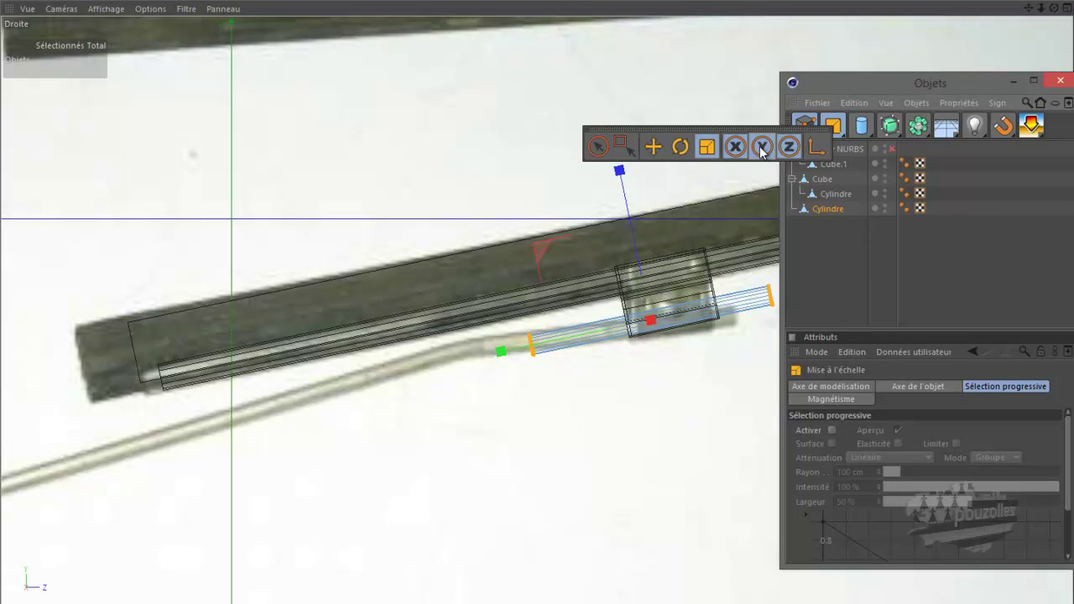
{"action": "left_click", "coordinate": [761, 148]}
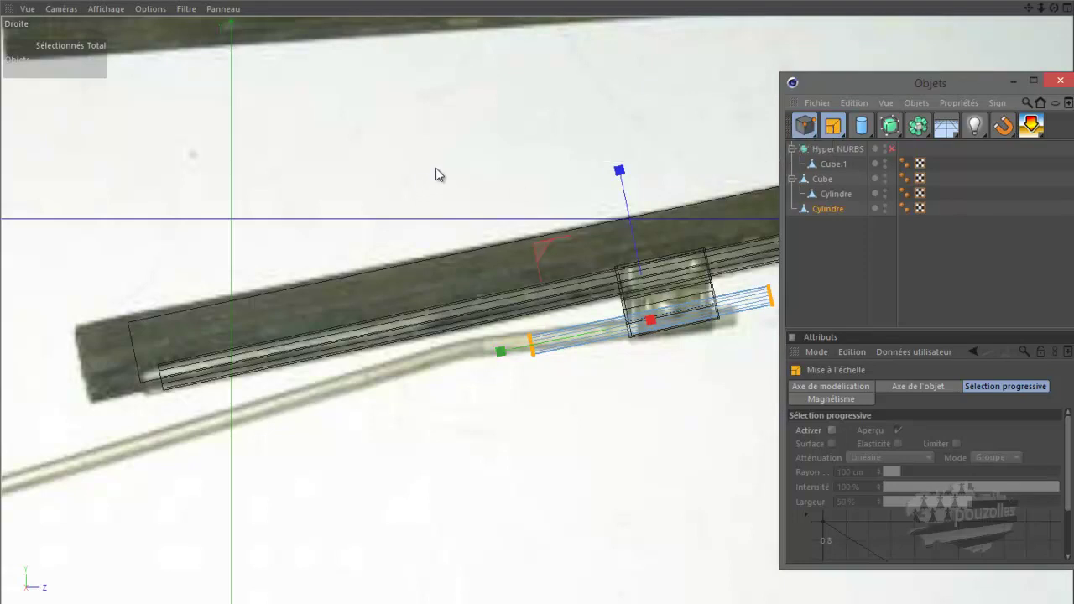
{"action": "left_click_drag", "start_coordinate": [437, 174], "coordinate": [304, 261]}
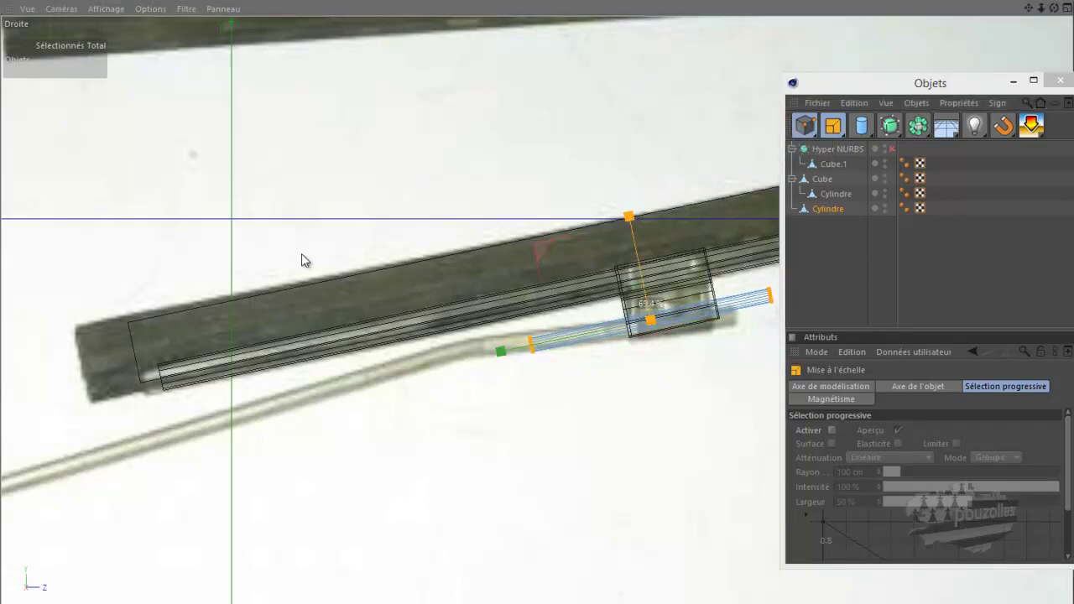
{"action": "left_click_drag", "start_coordinate": [303, 261], "coordinate": [307, 256]}
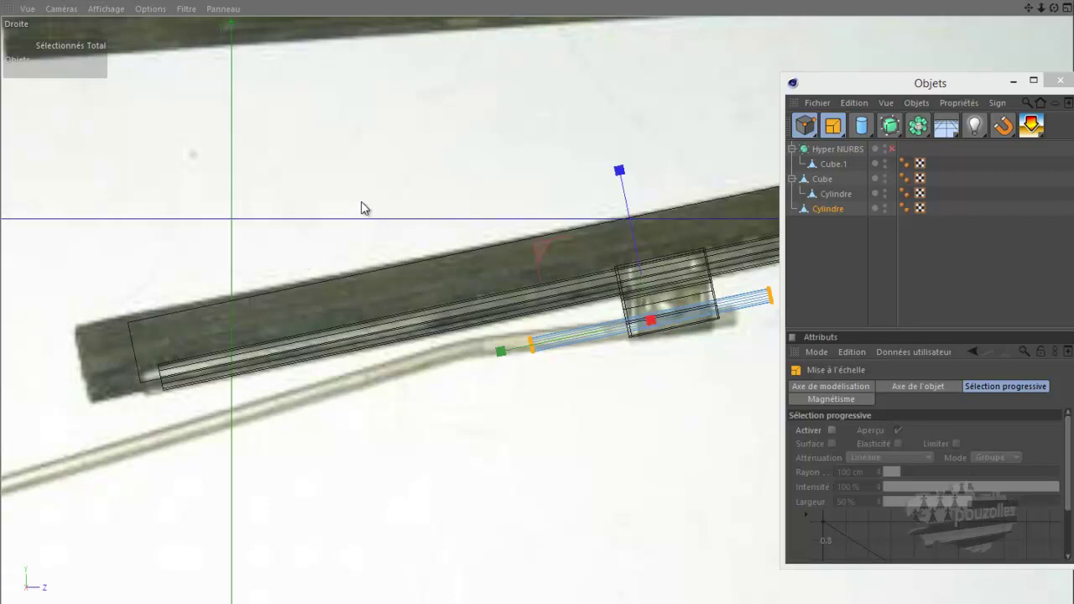
Step: Move the wire end further along the photographed wire toward its bend, lifting it slightly
{"action": "left_click", "coordinate": [834, 128]}
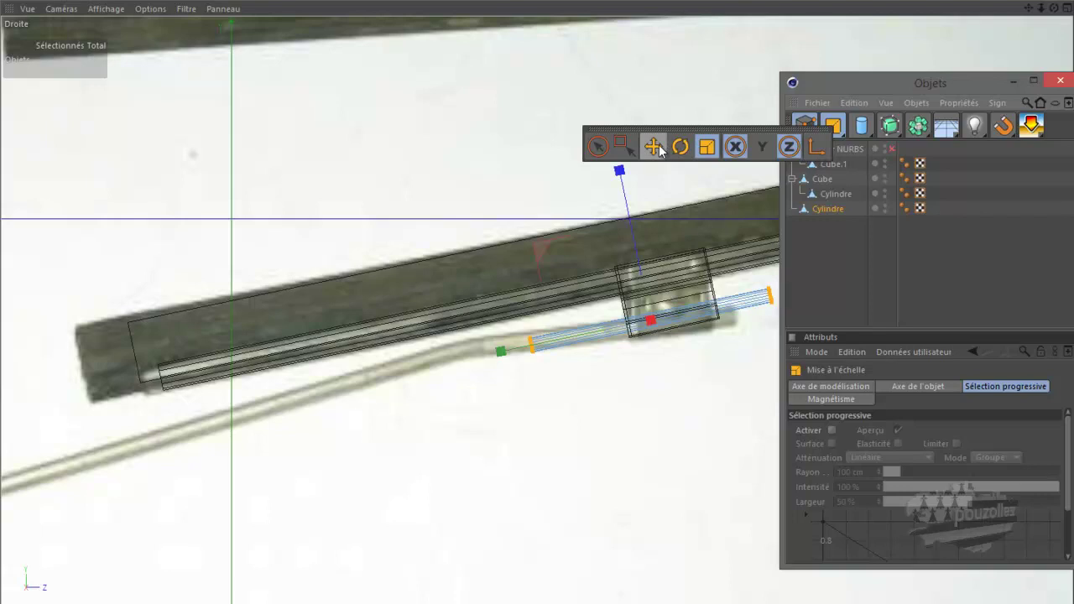
{"action": "left_click", "coordinate": [654, 148]}
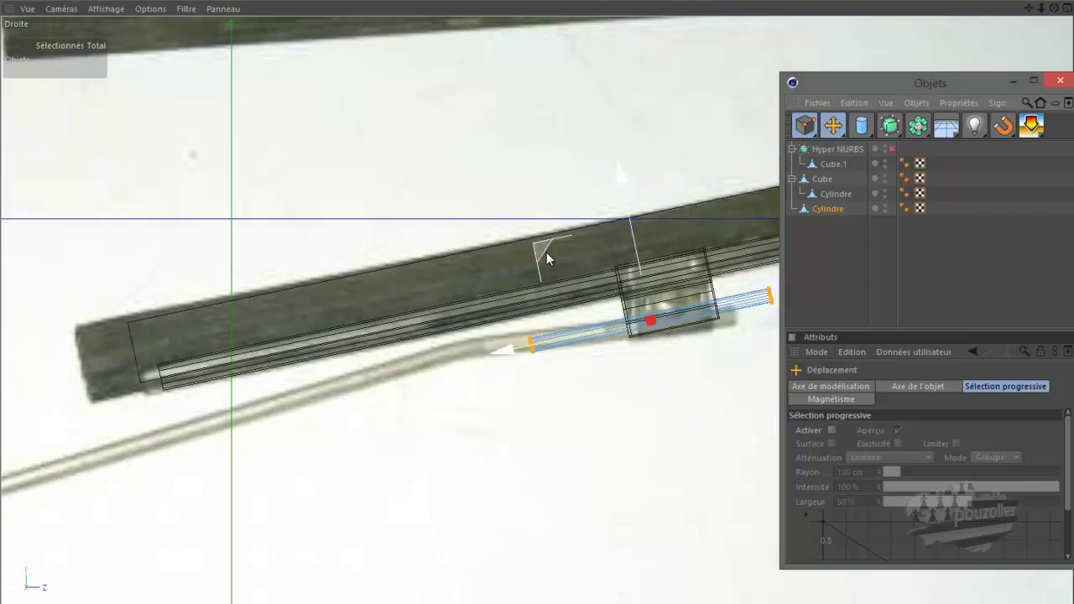
{"action": "left_click_drag", "start_coordinate": [522, 350], "coordinate": [471, 367]}
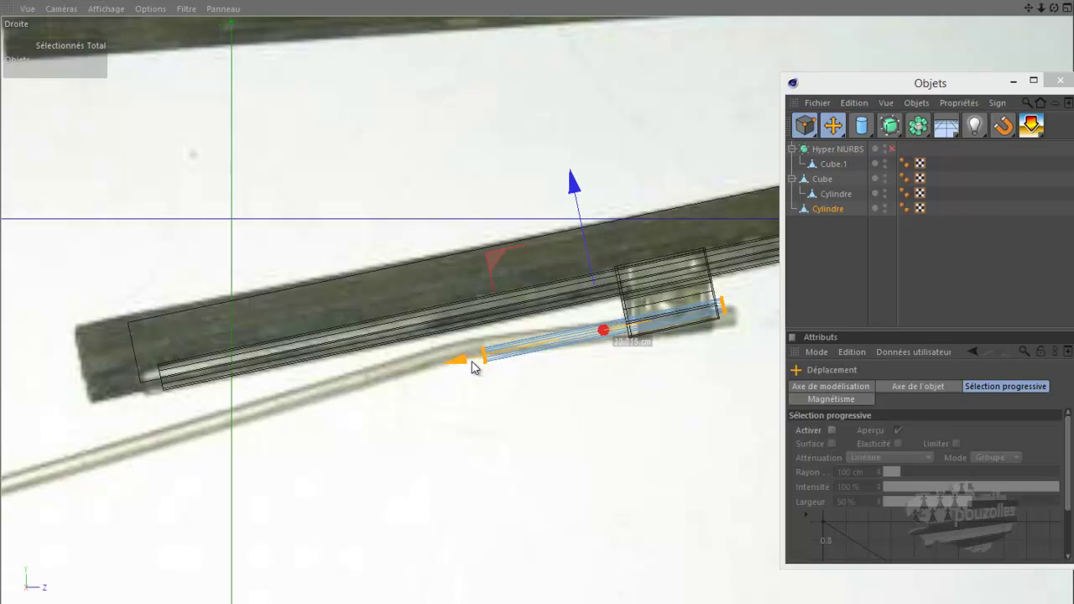
{"action": "left_click_drag", "start_coordinate": [471, 367], "coordinate": [473, 365]}
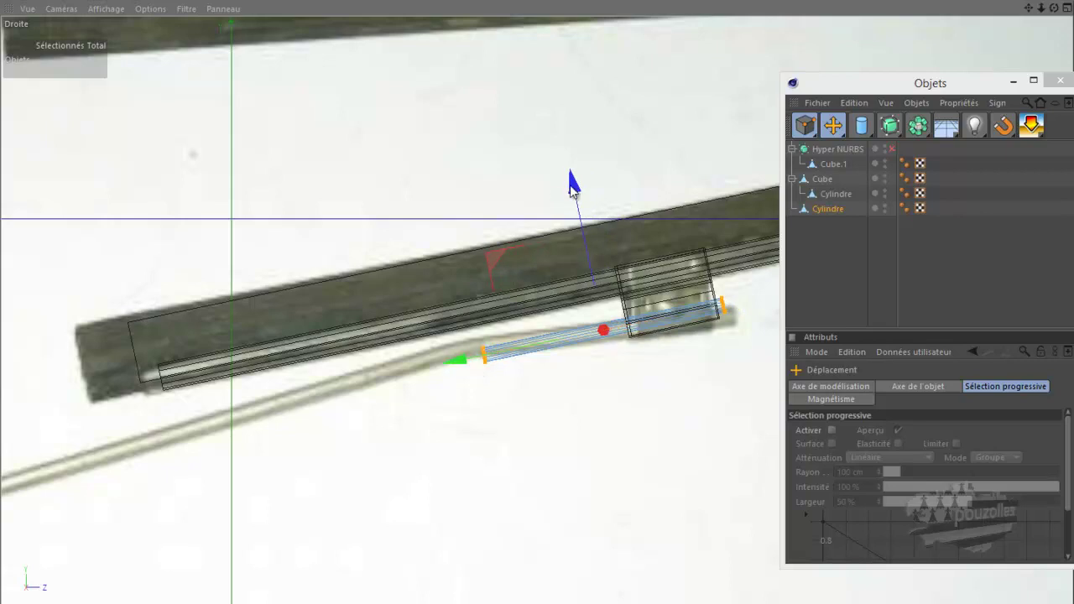
{"action": "left_click_drag", "start_coordinate": [578, 196], "coordinate": [574, 189]}
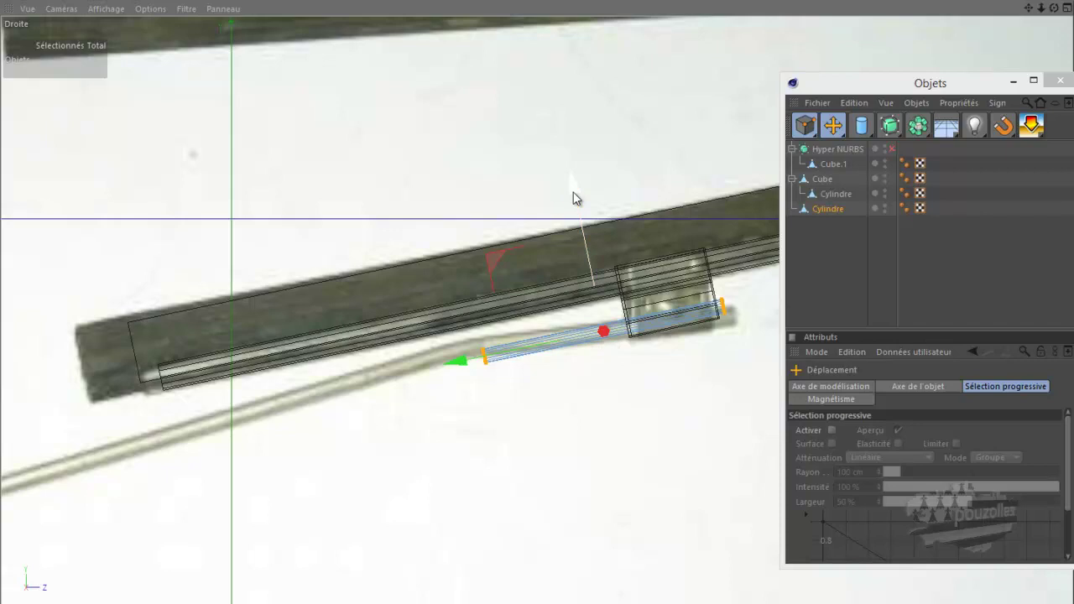
{"action": "scroll", "coordinate": [601, 299], "scroll_direction": "down", "scroll_amount": 3}
{"action": "scroll", "coordinate": [608, 301], "scroll_direction": "down", "scroll_amount": 2}
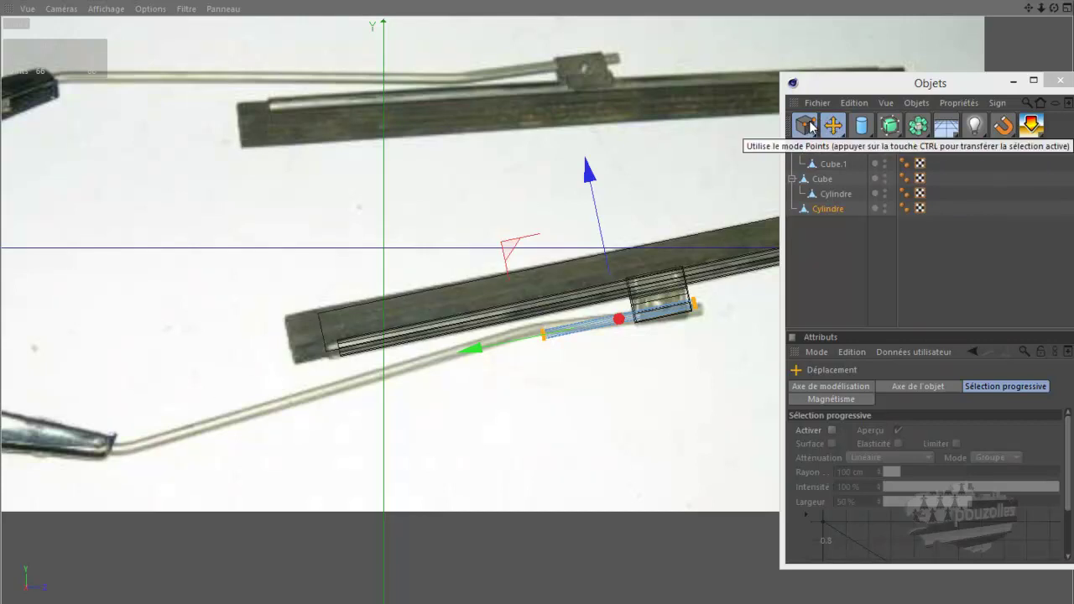
Step: Box-select the wire's left-end points and raise them slightly onto the photo's wire
{"action": "left_click_drag", "start_coordinate": [833, 126], "coordinate": [623, 149]}
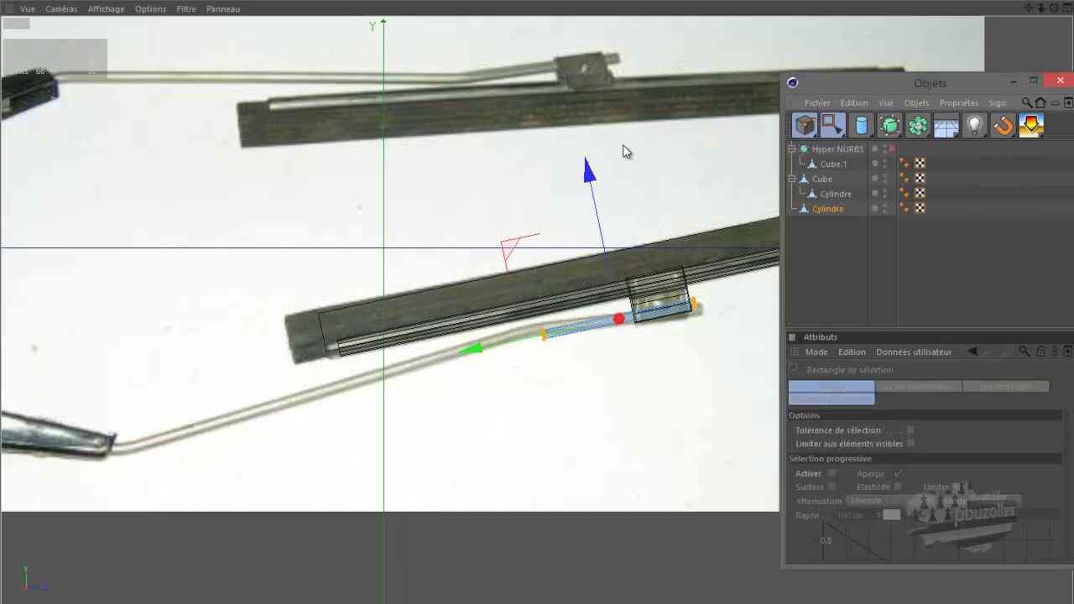
{"action": "left_click_drag", "start_coordinate": [556, 289], "coordinate": [503, 438]}
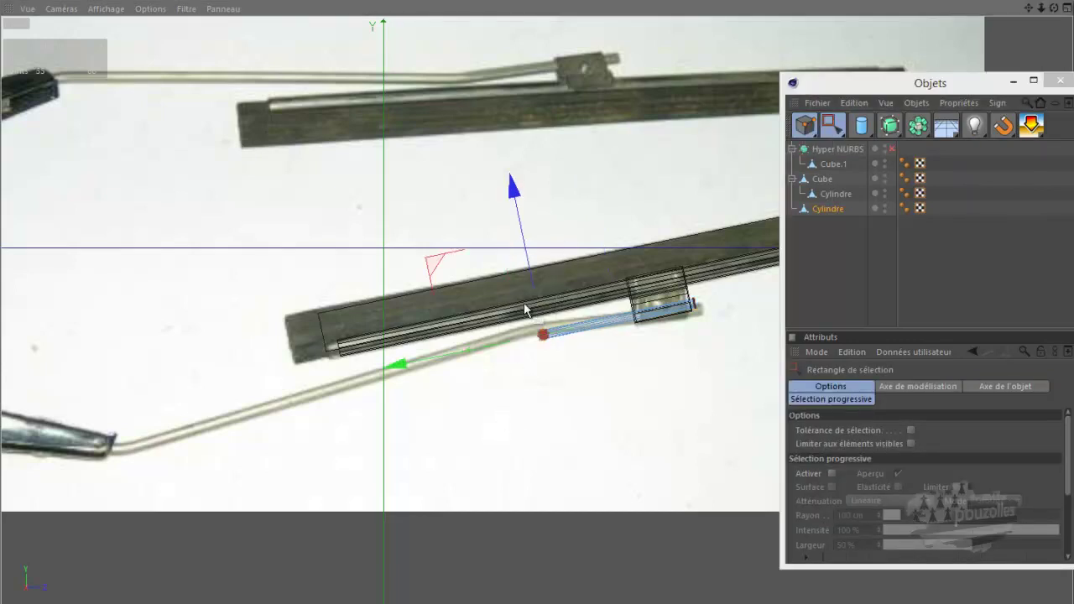
{"action": "left_click_drag", "start_coordinate": [528, 258], "coordinate": [528, 253]}
Step: Zoom out and switch to the four-view layout
{"action": "scroll", "coordinate": [669, 321], "scroll_direction": "up", "scroll_amount": 2}
{"action": "scroll", "coordinate": [670, 320], "scroll_direction": "up", "scroll_amount": 2}
{"action": "scroll", "coordinate": [670, 321], "scroll_direction": "up", "scroll_amount": 1}
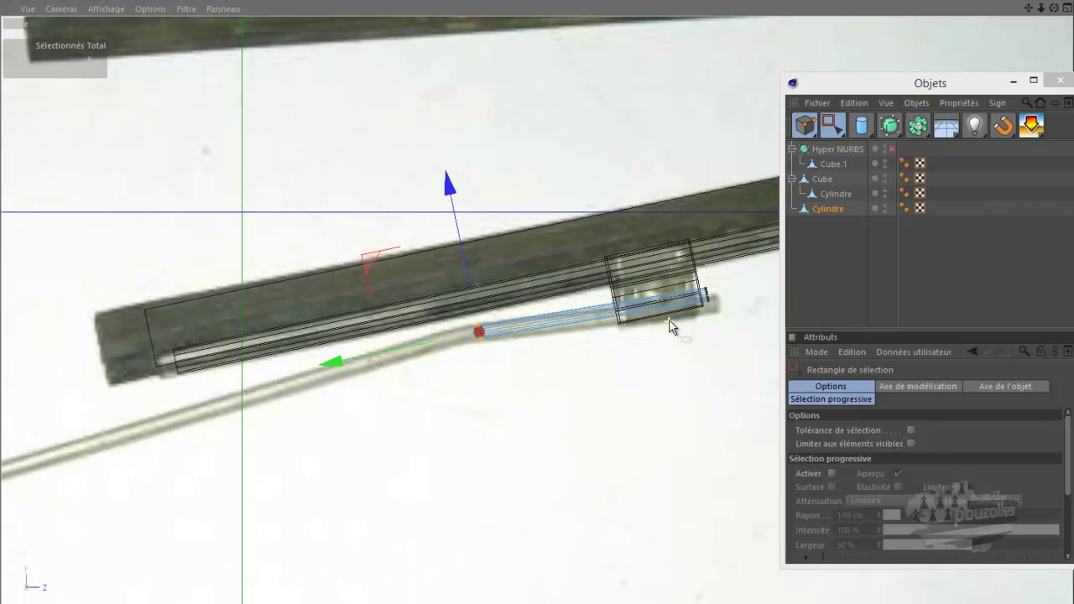
{"action": "middle_click", "coordinate": [504, 260]}
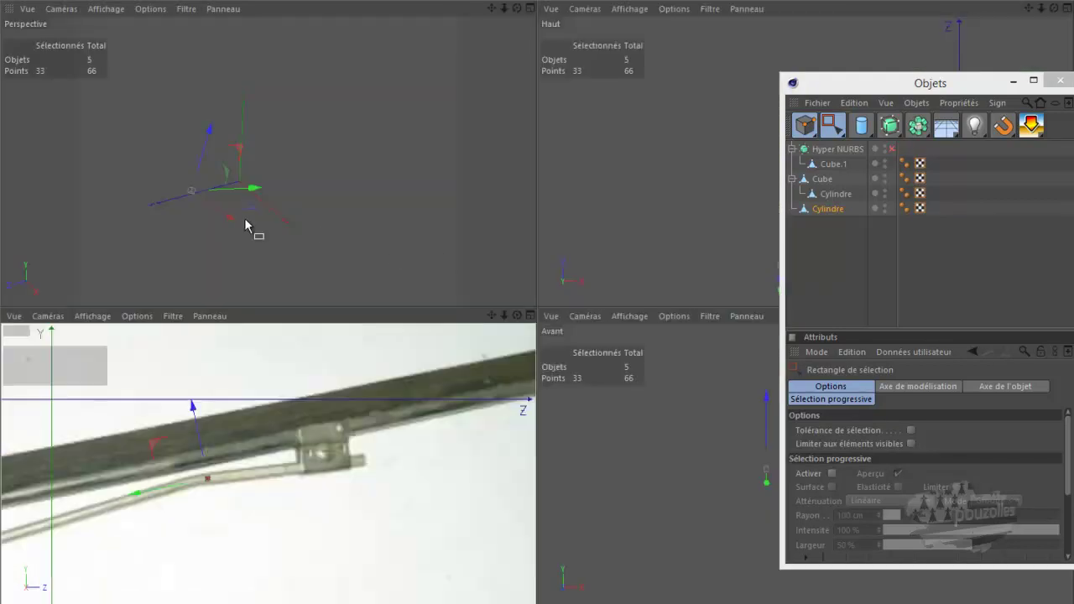
Step: Maximise the Perspective view, zoom in on the wire and select all its points
{"action": "middle_click", "coordinate": [244, 218]}
{"action": "scroll", "coordinate": [343, 373], "scroll_direction": "up", "scroll_amount": 1}
{"action": "scroll", "coordinate": [343, 373], "scroll_direction": "up", "scroll_amount": 1}
{"action": "scroll", "coordinate": [343, 373], "scroll_direction": "up", "scroll_amount": 1}
{"action": "scroll", "coordinate": [395, 369], "scroll_direction": "up", "scroll_amount": 1}
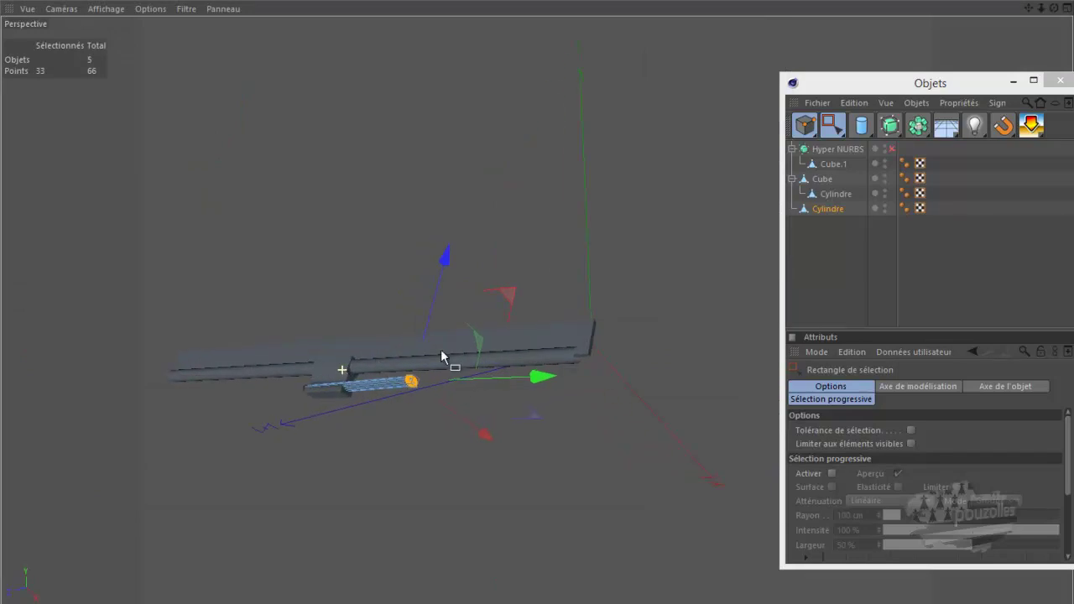
{"action": "scroll", "coordinate": [441, 395], "scroll_direction": "up", "scroll_amount": 1}
{"action": "scroll", "coordinate": [413, 392], "scroll_direction": "up", "scroll_amount": 2}
{"action": "scroll", "coordinate": [414, 393], "scroll_direction": "up", "scroll_amount": 1}
{"action": "scroll", "coordinate": [414, 393], "scroll_direction": "up", "scroll_amount": 1}
{"action": "scroll", "coordinate": [414, 393], "scroll_direction": "up", "scroll_amount": 1}
{"action": "scroll", "coordinate": [414, 392], "scroll_direction": "up", "scroll_amount": 1}
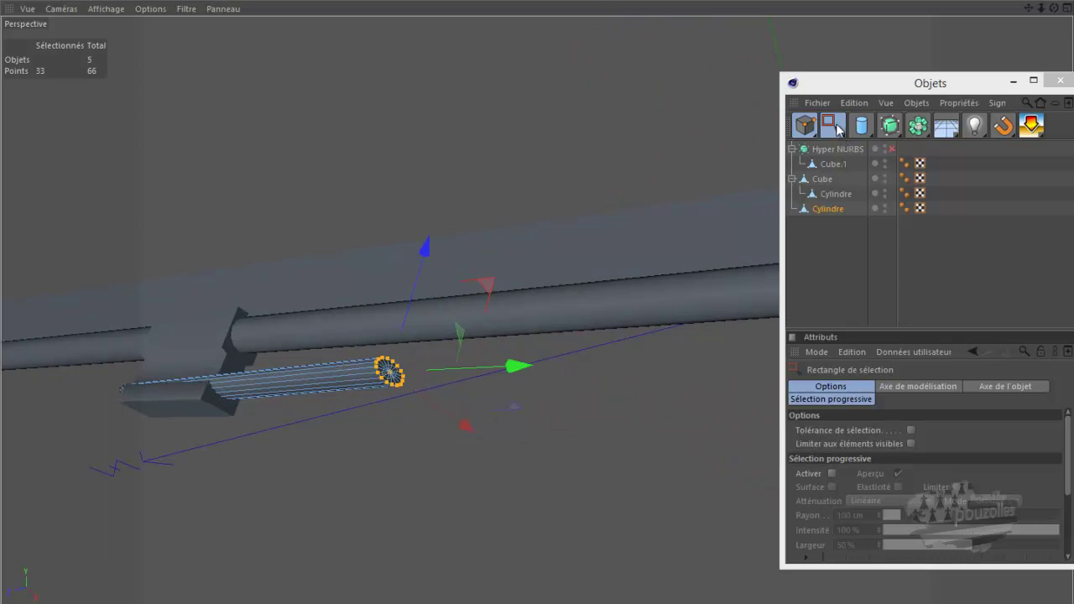
{"action": "left_click_drag", "start_coordinate": [563, 215], "coordinate": [85, 552]}
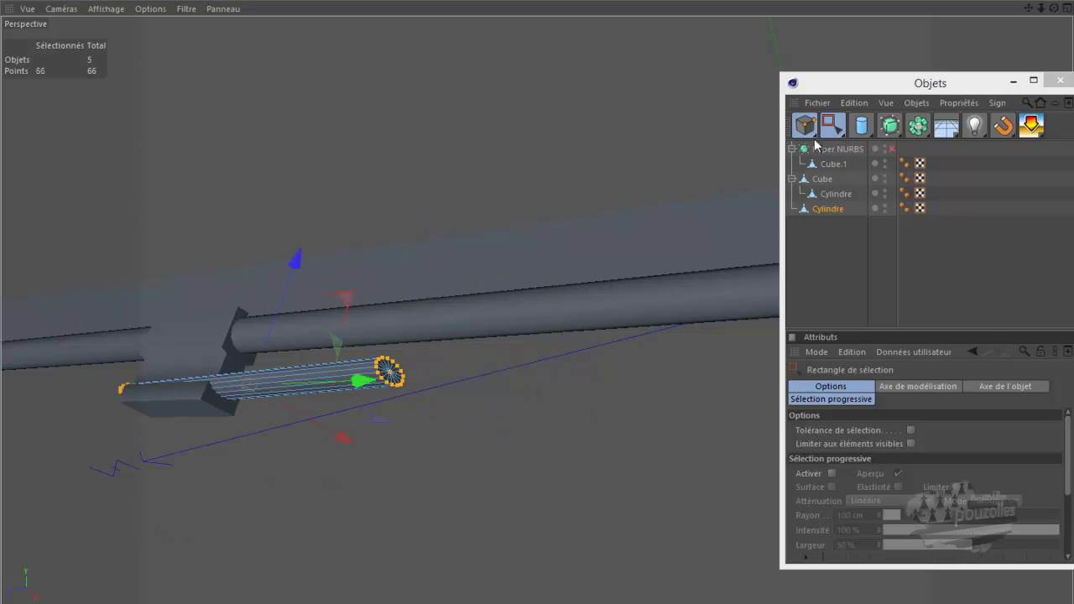
Step: Re-enable the X and Y transform axes and return to Model mode
{"action": "left_click", "coordinate": [831, 125]}
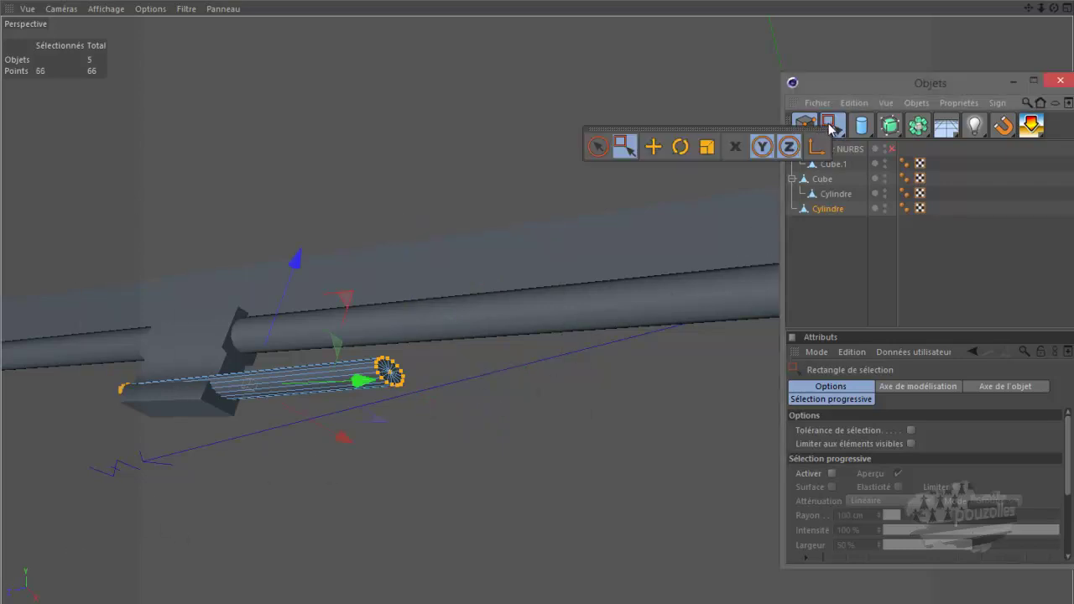
{"action": "left_click", "coordinate": [738, 151]}
{"action": "left_click", "coordinate": [831, 125]}
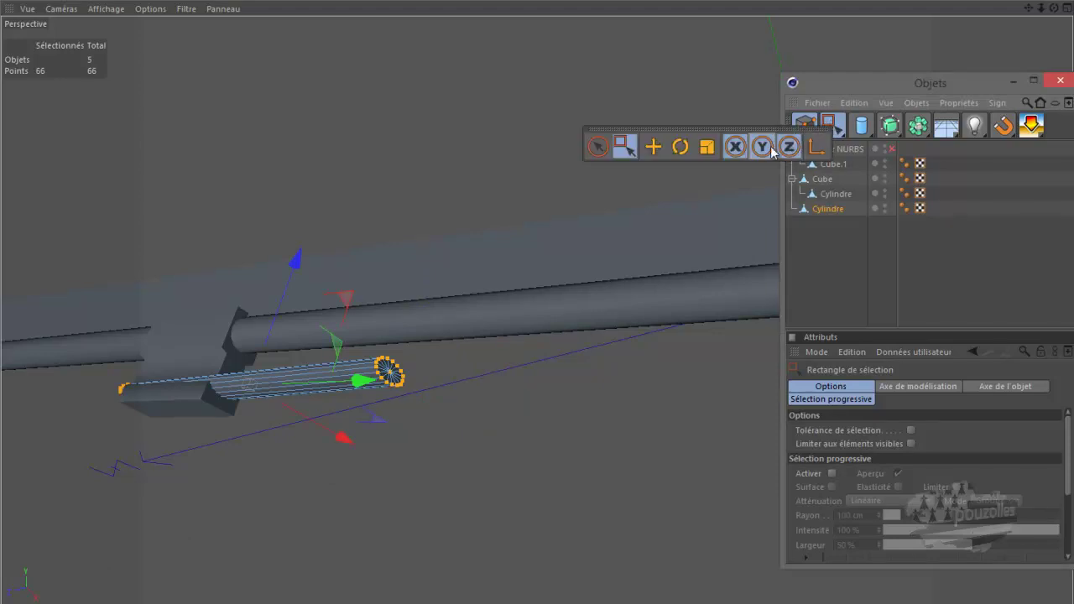
{"action": "left_click", "coordinate": [765, 150]}
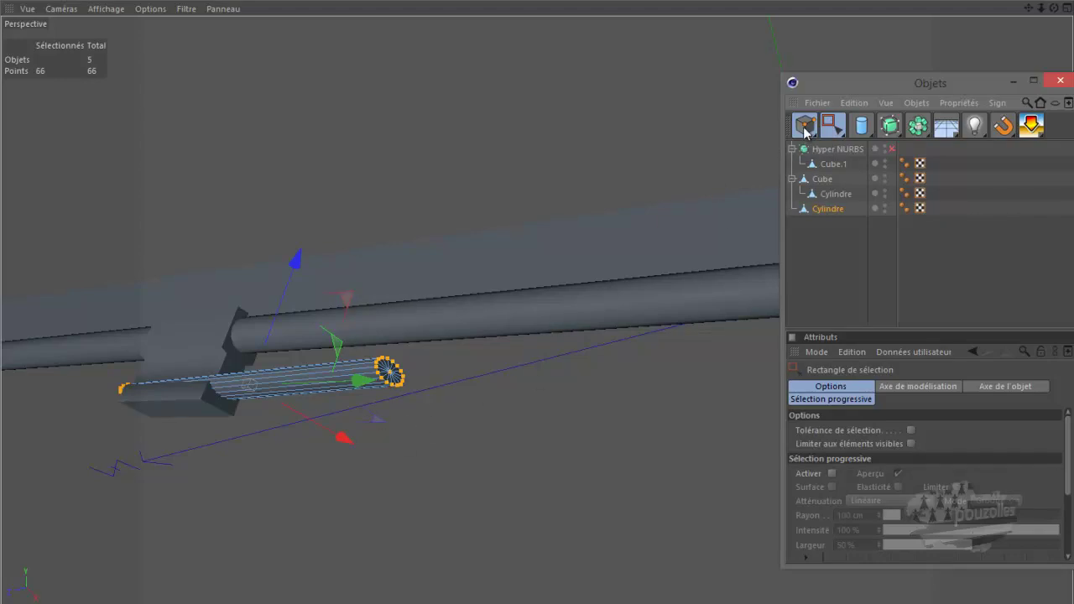
{"action": "left_click", "coordinate": [804, 126]}
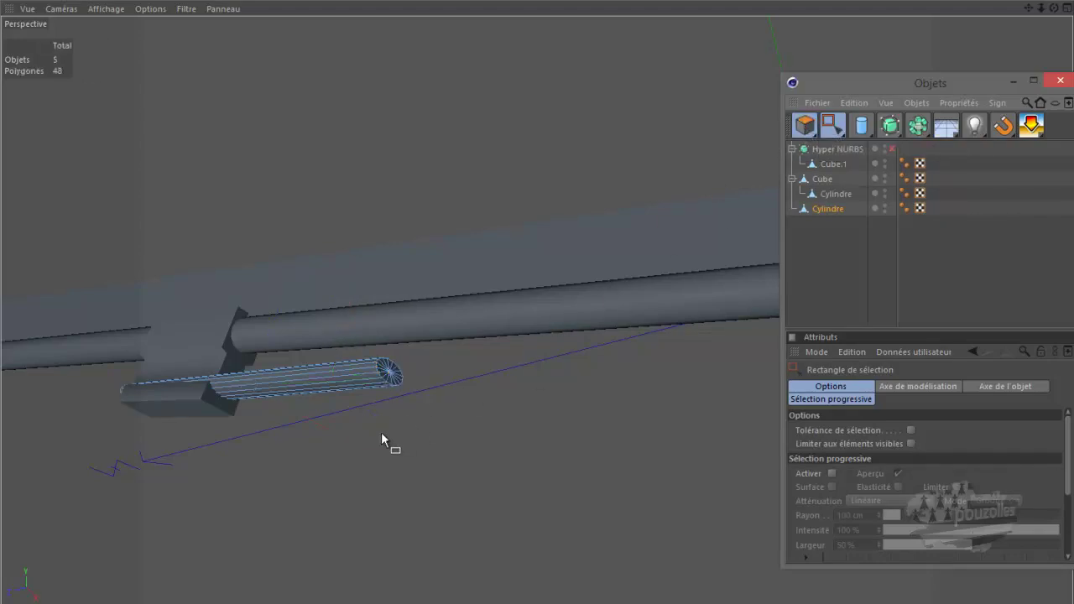
Step: Scale all the wire cylinder's points to 71% along its length, then orbit around it
{"action": "left_click_drag", "start_coordinate": [492, 247], "coordinate": [367, 408]}
{"action": "left_click_drag", "start_coordinate": [804, 126], "coordinate": [891, 151]}
{"action": "left_click_drag", "start_coordinate": [562, 242], "coordinate": [42, 515]}
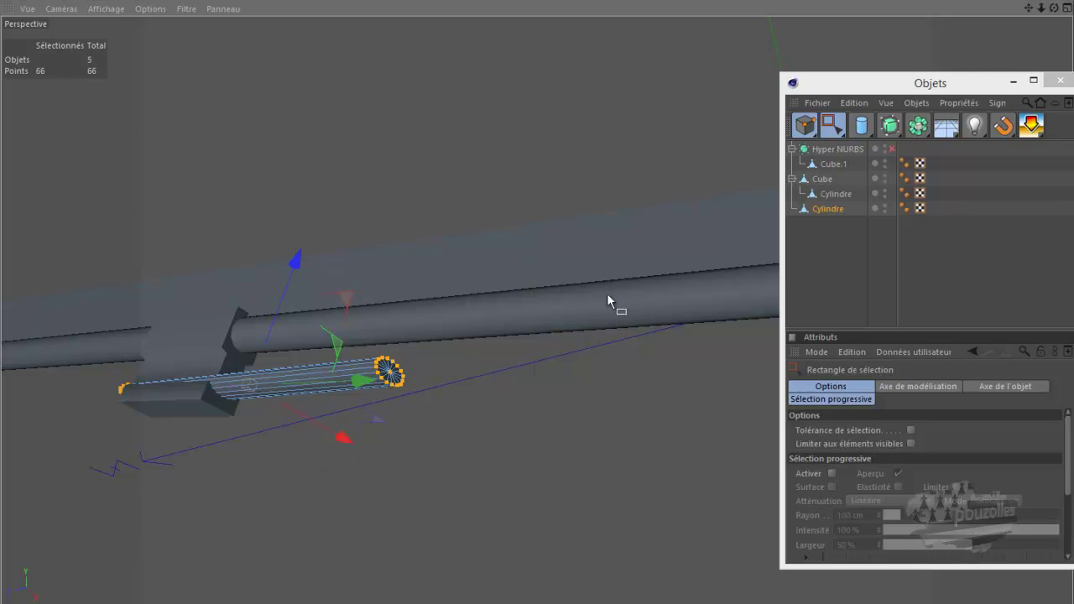
{"action": "mouse_move", "coordinate": [839, 128]}
{"action": "left_mouse_down"}
{"action": "mouse_move", "coordinate": [814, 146]}
{"action": "mouse_move", "coordinate": [707, 146]}
{"action": "left_mouse_up"}
{"action": "left_click_drag", "start_coordinate": [347, 443], "coordinate": [306, 427]}
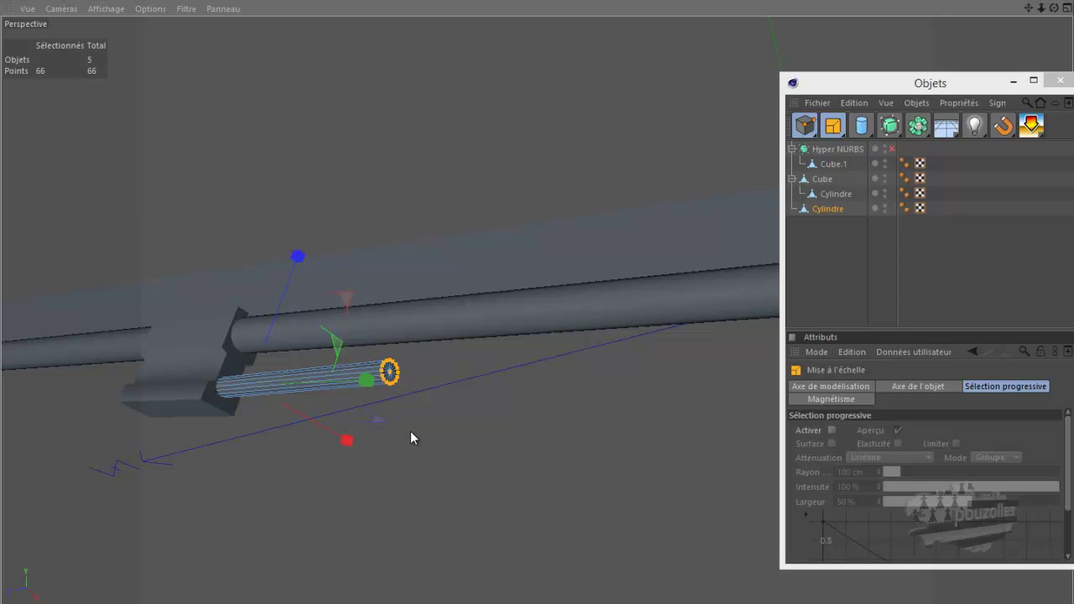
{"action": "mouse_move", "coordinate": [1054, 7]}
{"action": "left_mouse_down"}
{"action": "mouse_move", "coordinate": [542, 289]}
{"action": "mouse_move", "coordinate": [624, 339]}
{"action": "mouse_move", "coordinate": [683, 262]}
{"action": "mouse_move", "coordinate": [724, 128]}
{"action": "left_mouse_up"}
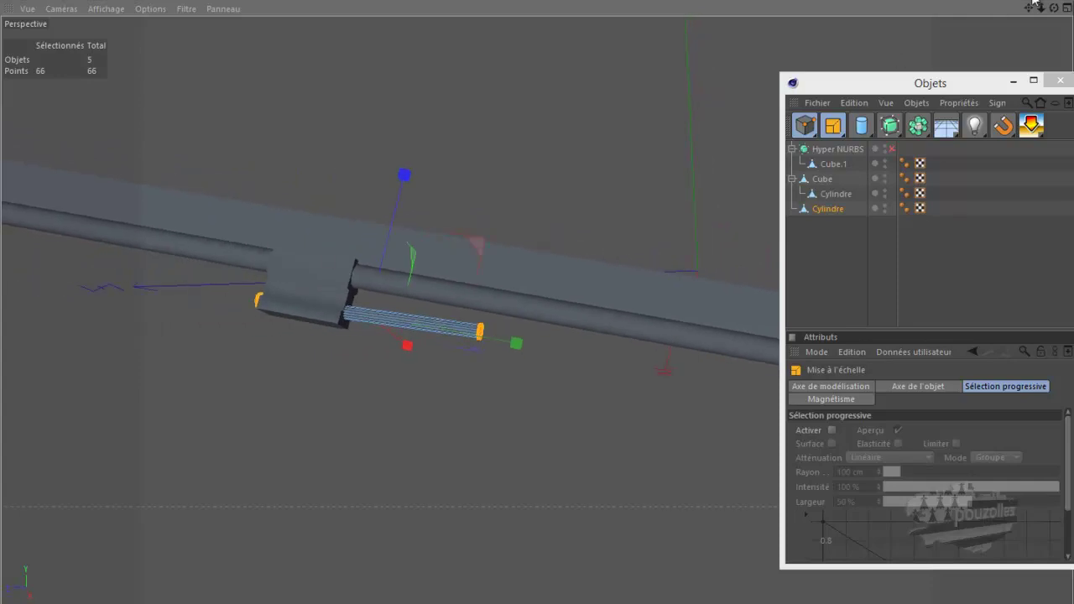
{"action": "mouse_move", "coordinate": [1056, 10]}
{"action": "left_mouse_down"}
{"action": "mouse_move", "coordinate": [544, 297]}
{"action": "mouse_move", "coordinate": [533, 289]}
{"action": "left_mouse_up"}
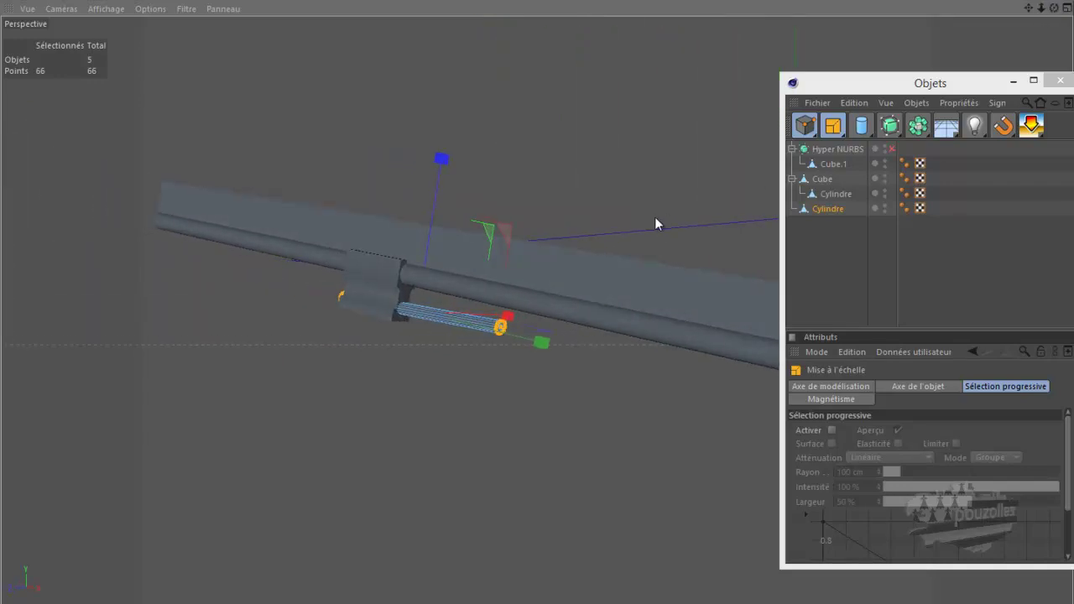
Step: Box-select the wire's far-end points, nudge them down, and delete the end cap's centre point
{"action": "left_click", "coordinate": [833, 125]}
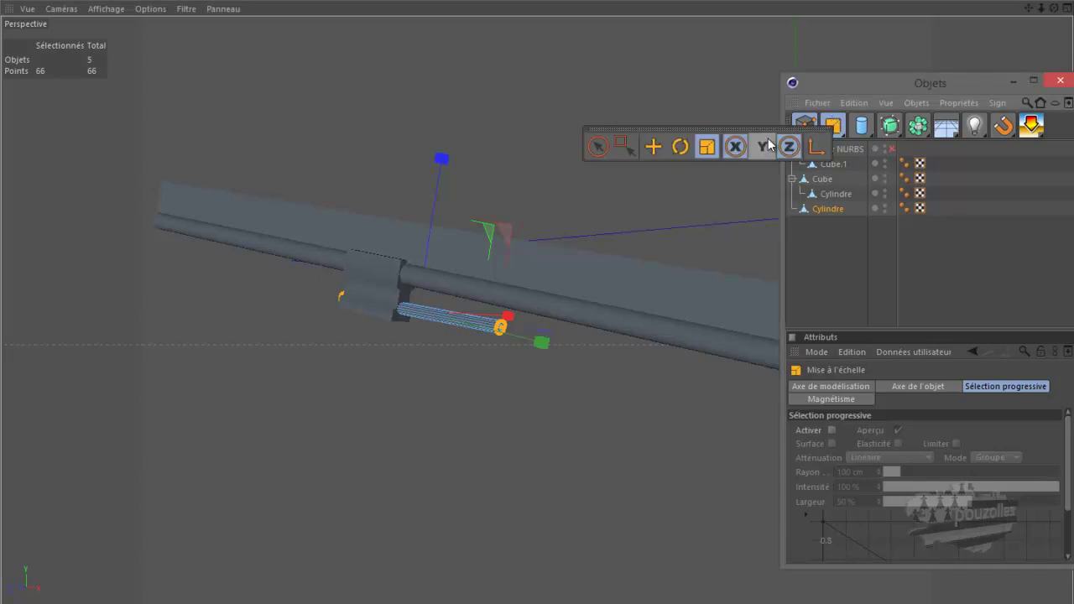
{"action": "left_click", "coordinate": [622, 143]}
{"action": "left_click_drag", "start_coordinate": [558, 245], "coordinate": [497, 300]}
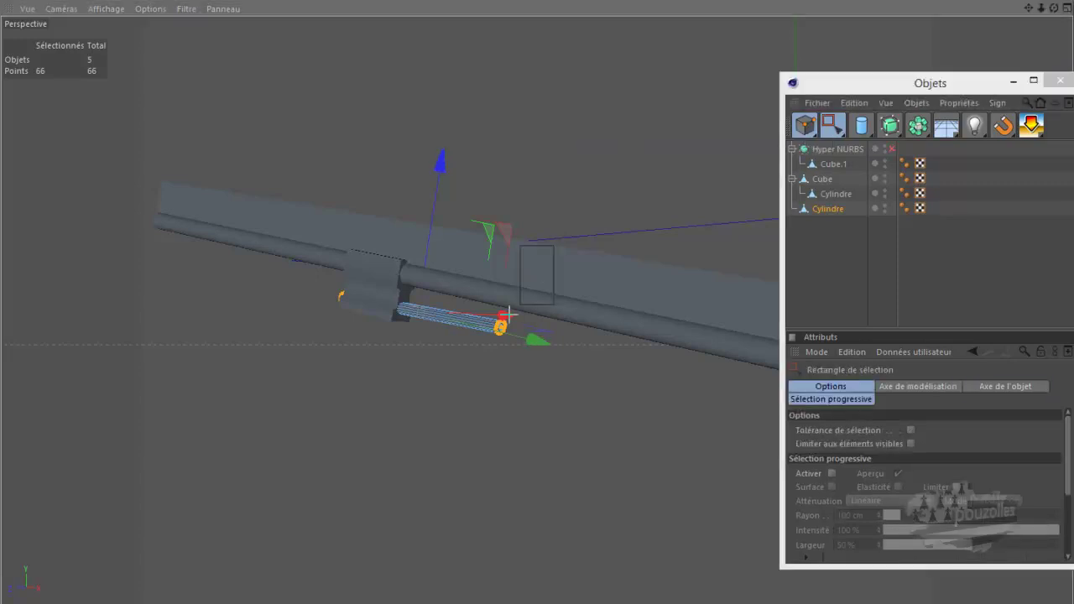
{"action": "left_click_drag", "start_coordinate": [524, 197], "coordinate": [521, 195]}
{"action": "scroll", "coordinate": [508, 332], "scroll_direction": "up", "scroll_amount": 5}
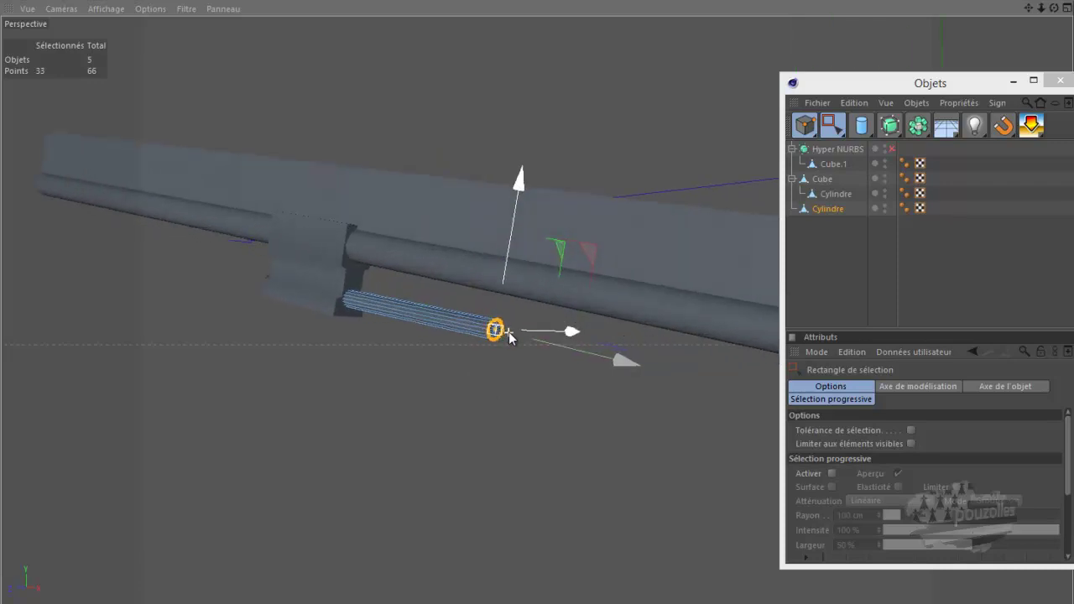
{"action": "left_click_drag", "start_coordinate": [835, 127], "coordinate": [655, 147]}
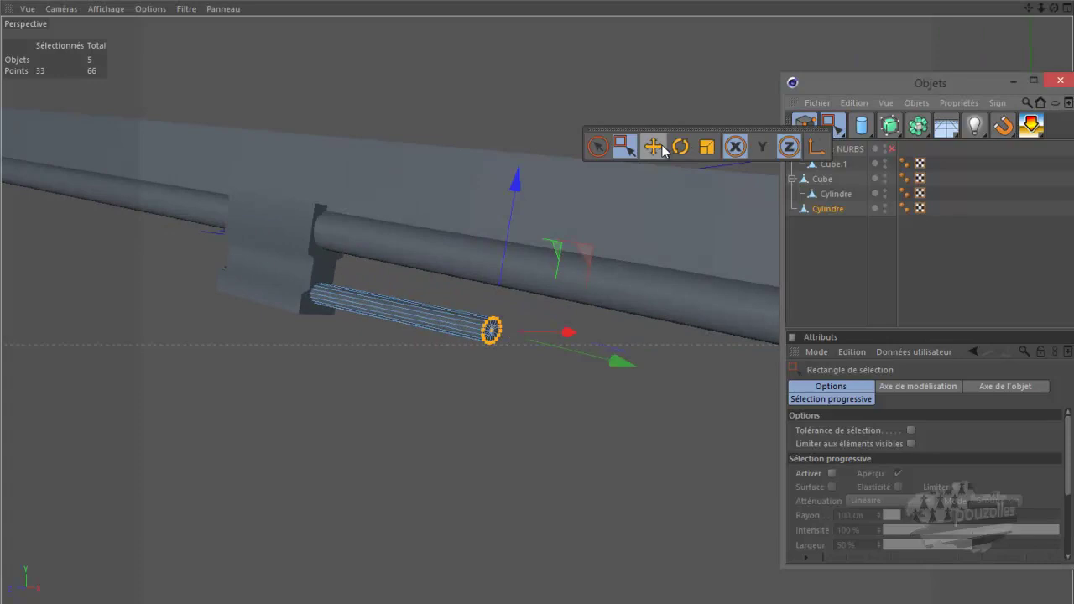
{"action": "left_click", "coordinate": [491, 330]}
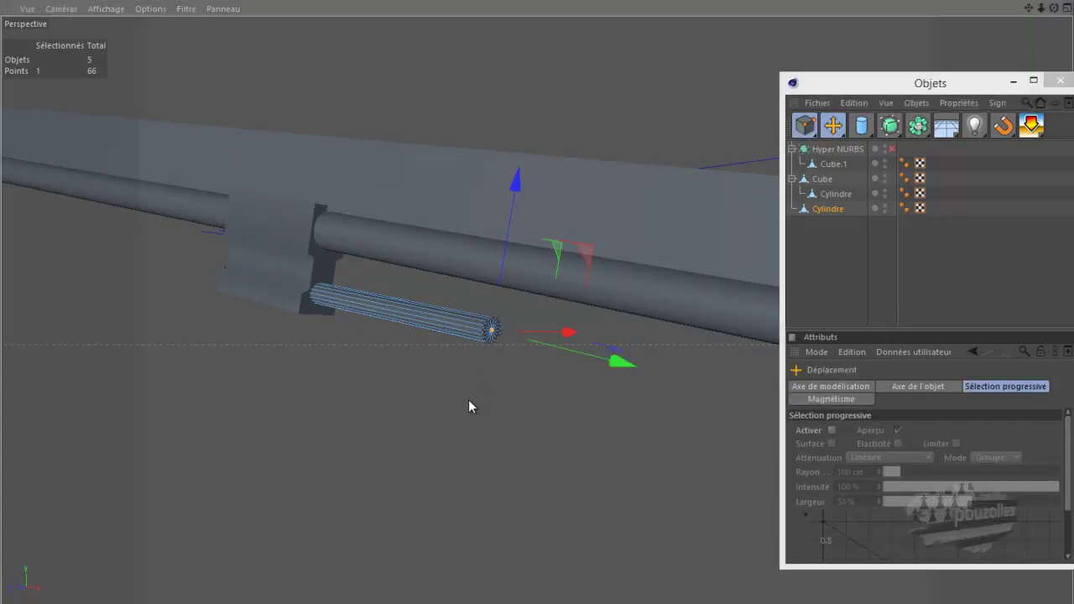
{"action": "key", "text": "Delete"}
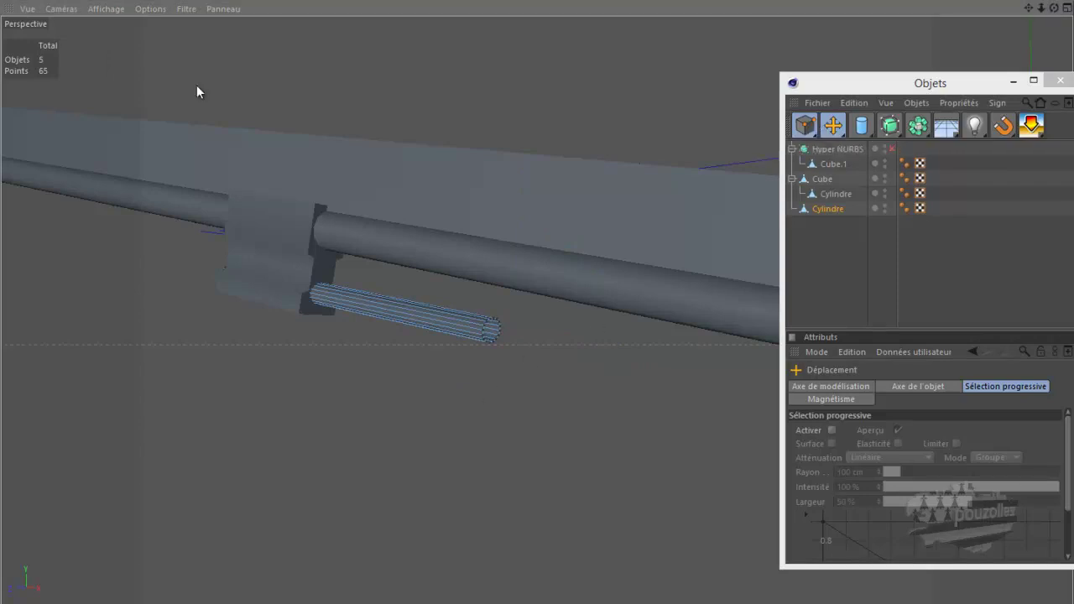
Step: Run Optimize on the wire cylinder, merging duplicate points from 65 down to 33
{"action": "right_click", "coordinate": [514, 41]}
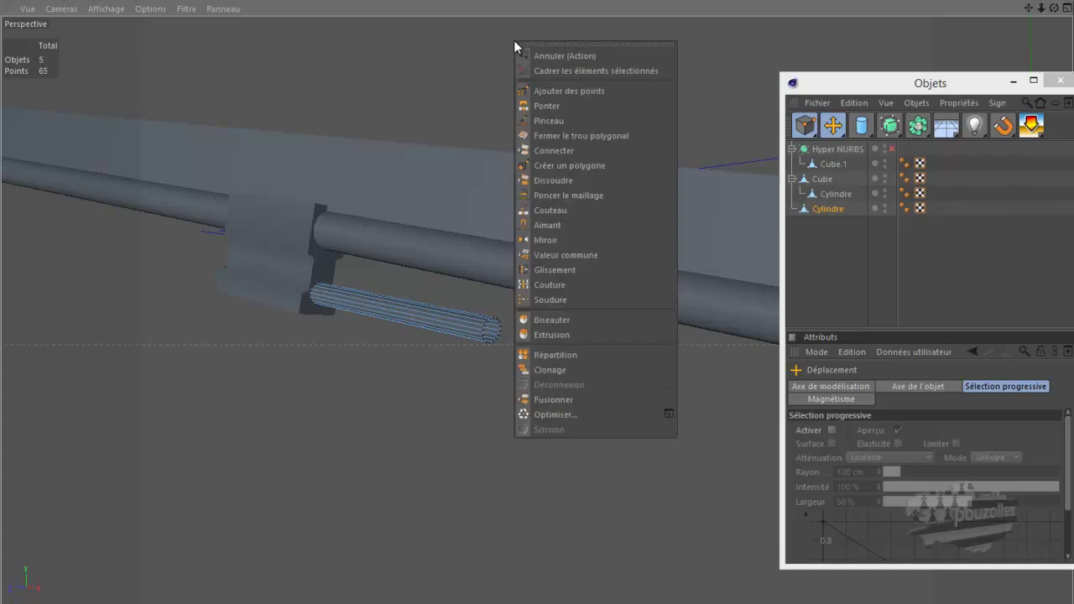
{"action": "left_click", "coordinate": [544, 415]}
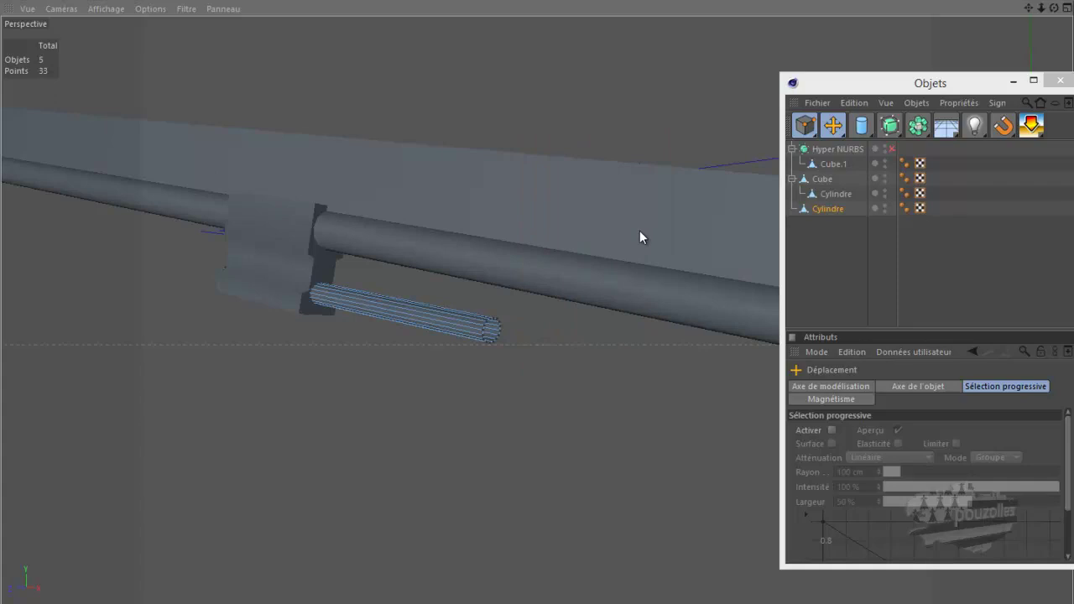
{"action": "left_click_drag", "start_coordinate": [831, 124], "coordinate": [654, 147]}
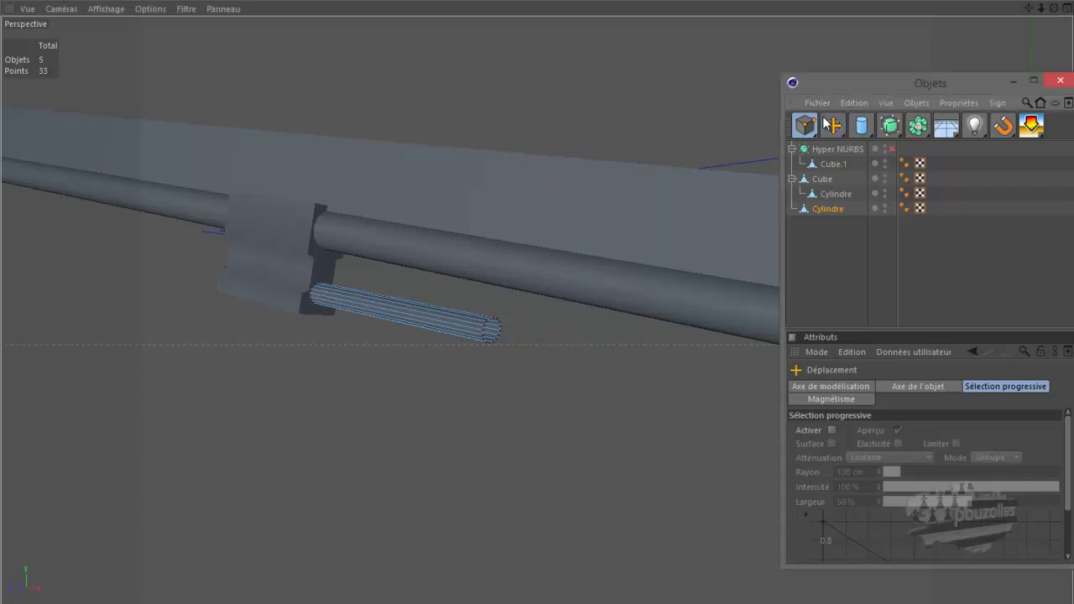
Step: Box-select the wire's 16 end points and enlarge the Right view showing the reference photo
{"action": "left_click", "coordinate": [622, 149]}
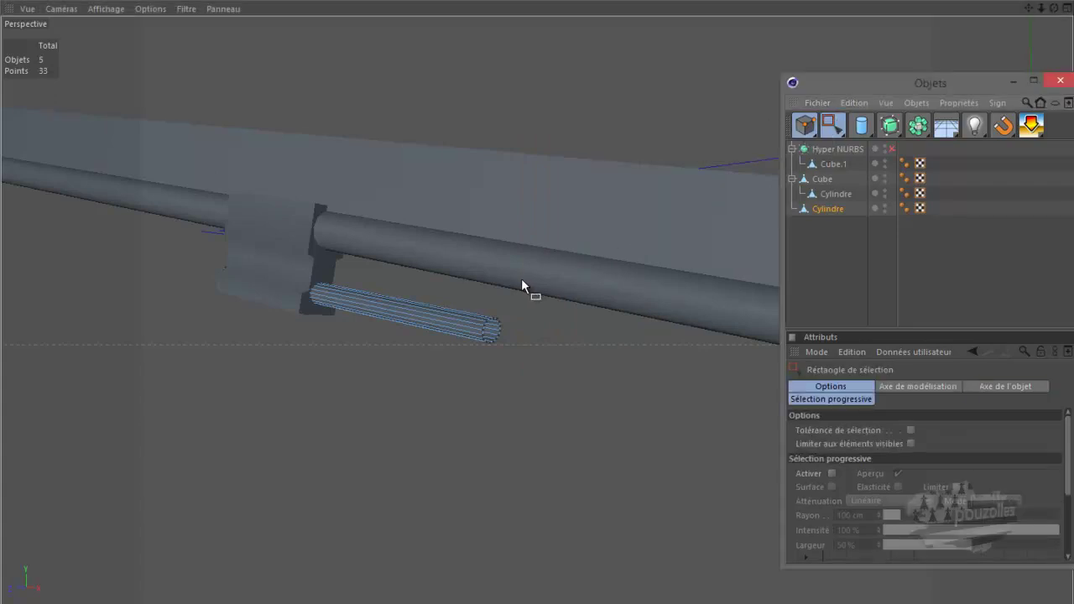
{"action": "left_click_drag", "start_coordinate": [544, 264], "coordinate": [428, 419]}
{"action": "middle_click", "coordinate": [412, 376]}
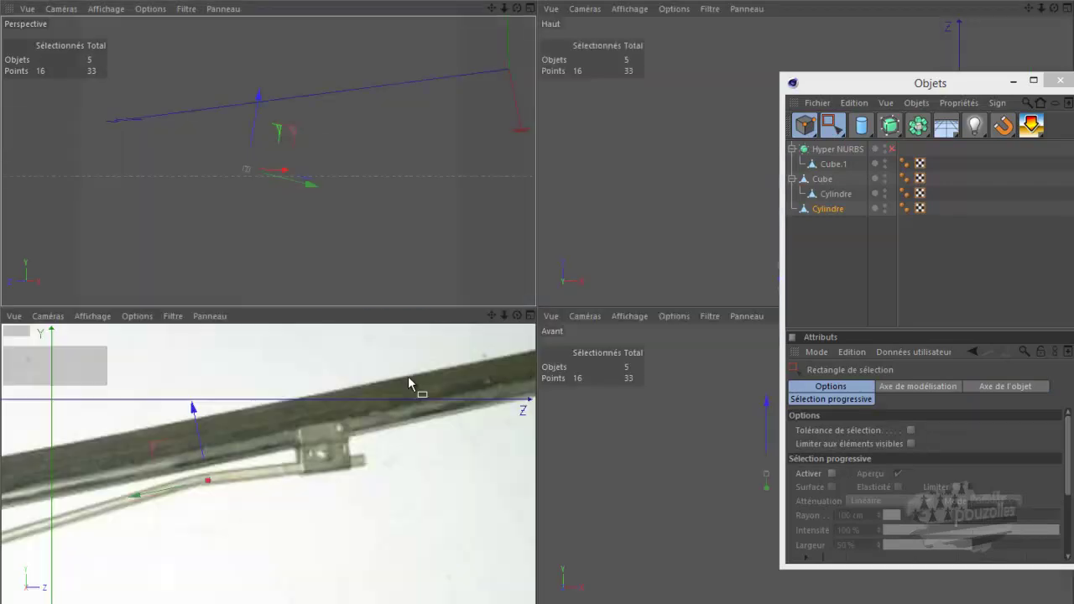
{"action": "key", "text": "F3"}
{"action": "scroll", "coordinate": [563, 318], "scroll_direction": "down", "scroll_amount": 2}
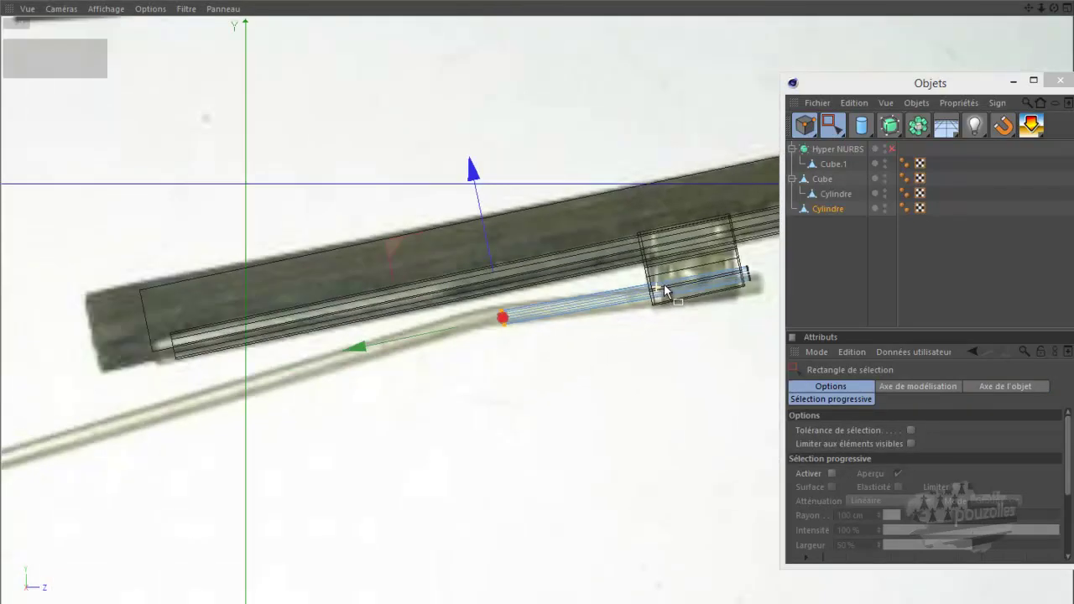
{"action": "scroll", "coordinate": [529, 320], "scroll_direction": "down", "scroll_amount": 2}
{"action": "scroll", "coordinate": [496, 321], "scroll_direction": "down", "scroll_amount": 2}
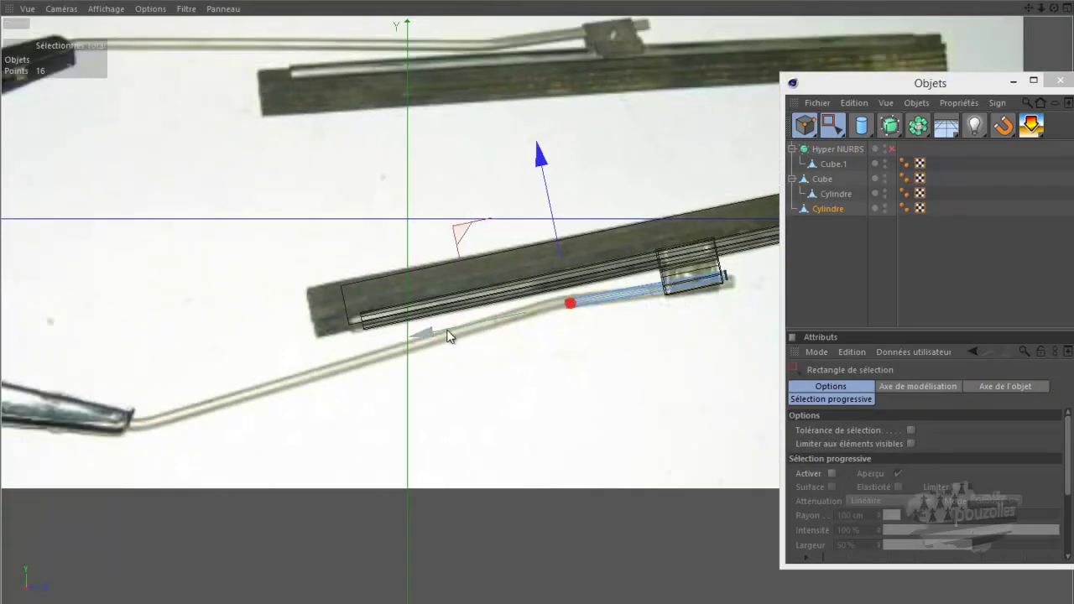
Step: Stretch the wire's end along the photographed rod down to the lower-left clamp
{"action": "mouse_move", "coordinate": [391, 343]}
{"action": "left_mouse_down"}
{"action": "mouse_move", "coordinate": [22, 460]}
{"action": "mouse_move", "coordinate": [538, 295]}
{"action": "mouse_move", "coordinate": [667, 267]}
{"action": "left_mouse_up"}
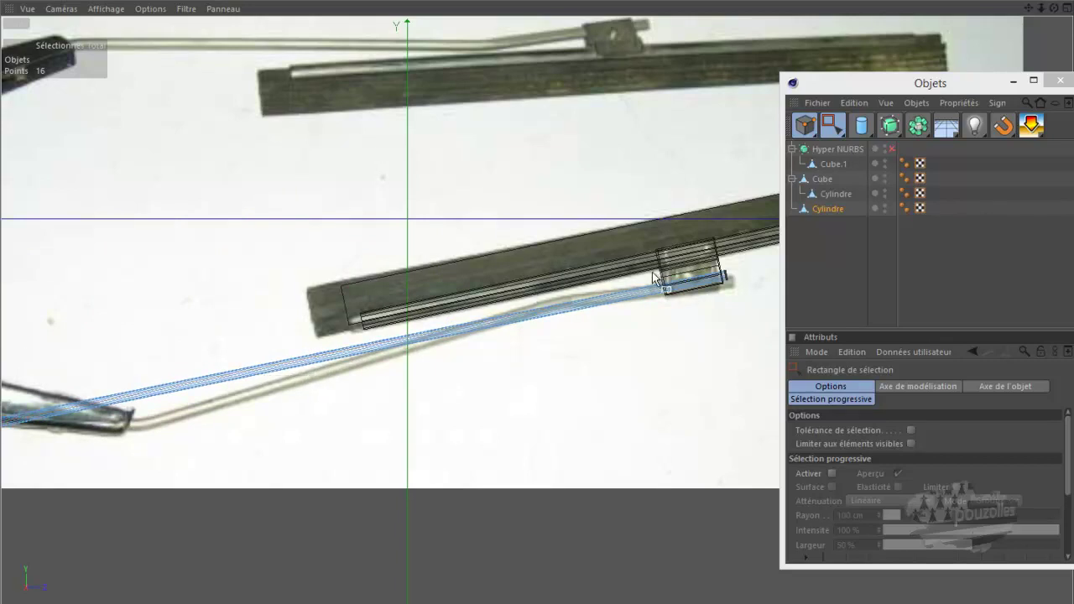
{"action": "scroll", "coordinate": [667, 267], "scroll_direction": "up", "scroll_amount": 3}
{"action": "scroll", "coordinate": [628, 293], "scroll_direction": "up", "scroll_amount": 2}
{"action": "scroll", "coordinate": [569, 360], "scroll_direction": "up", "scroll_amount": 2}
{"action": "scroll", "coordinate": [546, 363], "scroll_direction": "up", "scroll_amount": 2}
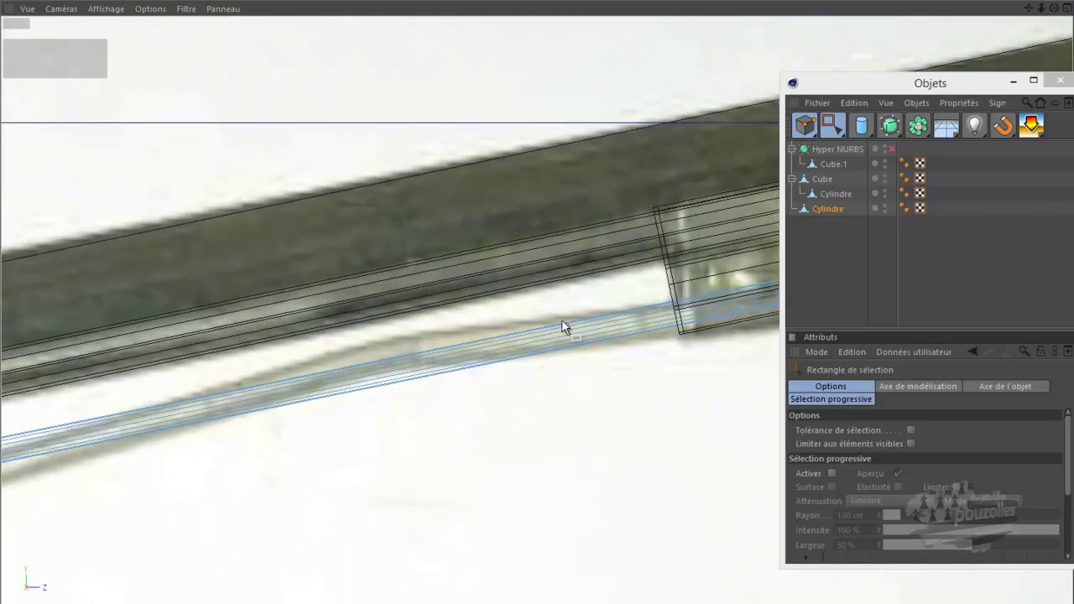
{"action": "scroll", "coordinate": [403, 386], "scroll_direction": "up", "scroll_amount": 2}
{"action": "scroll", "coordinate": [403, 386], "scroll_direction": "up", "scroll_amount": 2}
{"action": "scroll", "coordinate": [401, 386], "scroll_direction": "up", "scroll_amount": 2}
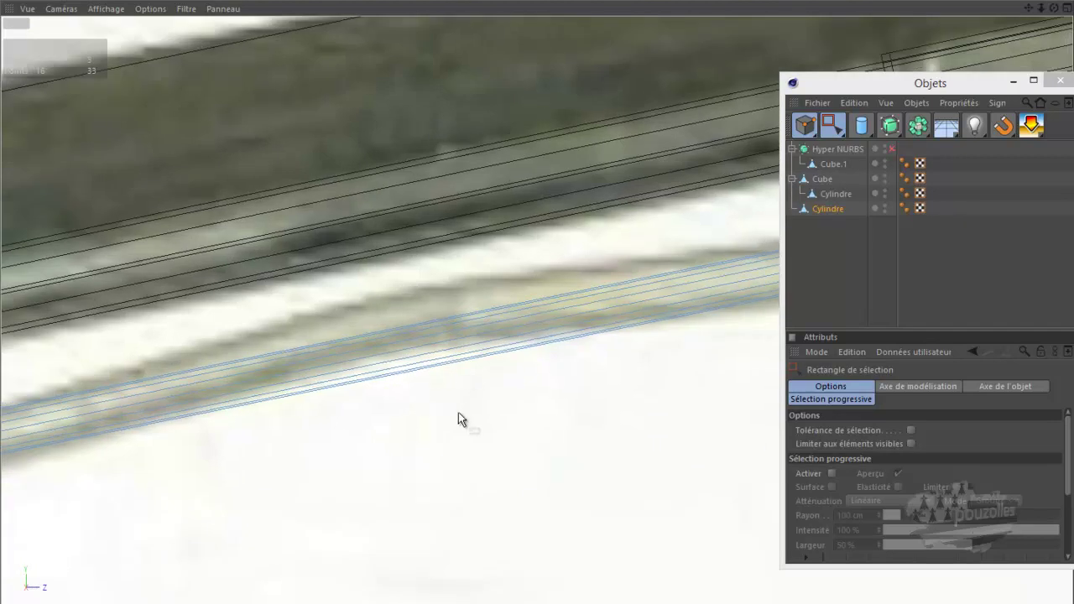
{"action": "key", "text": "k"}
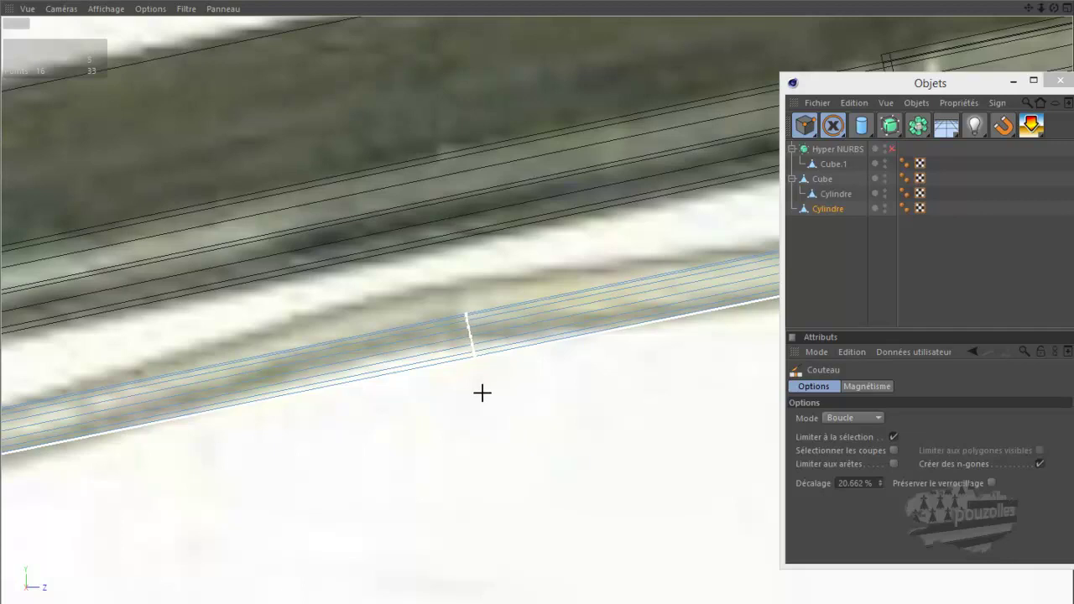
Step: Add three closely spaced loop cuts across the wire where the photo's wire bends, then zoom out
{"action": "left_click", "coordinate": [481, 392]}
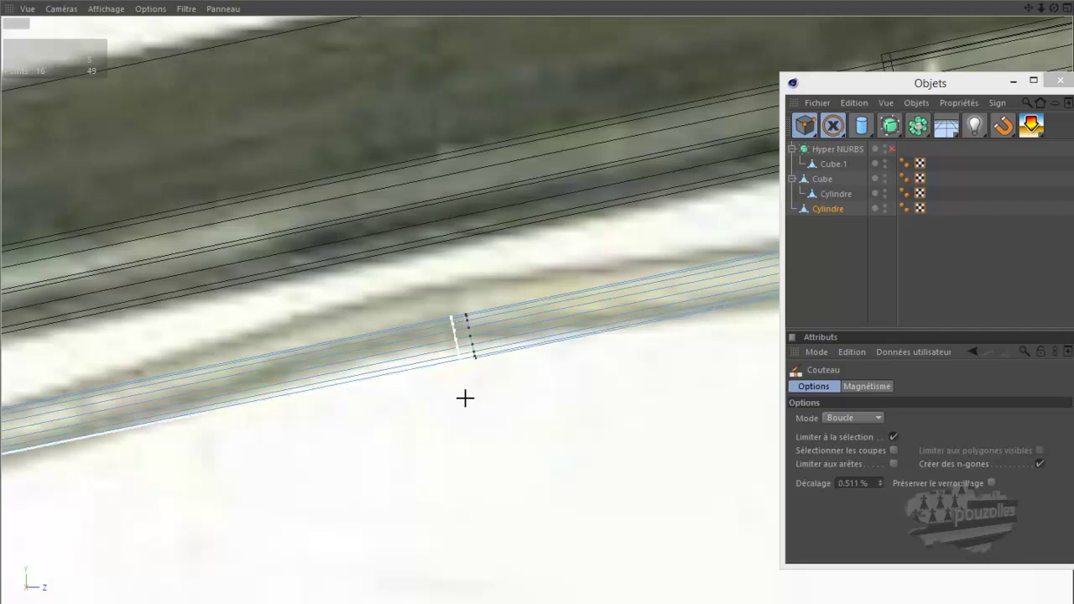
{"action": "left_click", "coordinate": [451, 400]}
{"action": "left_click", "coordinate": [518, 387]}
{"action": "scroll", "coordinate": [537, 399], "scroll_direction": "down", "scroll_amount": 1}
{"action": "scroll", "coordinate": [554, 399], "scroll_direction": "down", "scroll_amount": 2}
{"action": "scroll", "coordinate": [579, 393], "scroll_direction": "down", "scroll_amount": 2}
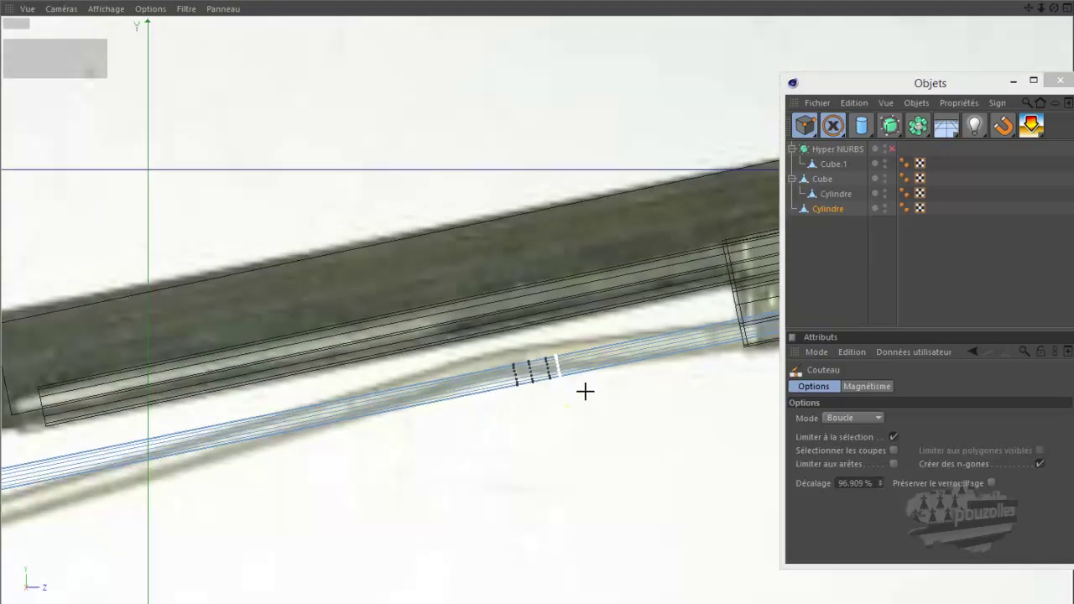
{"action": "scroll", "coordinate": [614, 364], "scroll_direction": "down", "scroll_amount": 2}
{"action": "scroll", "coordinate": [614, 364], "scroll_direction": "down", "scroll_amount": 2}
{"action": "scroll", "coordinate": [613, 364], "scroll_direction": "down", "scroll_amount": 1}
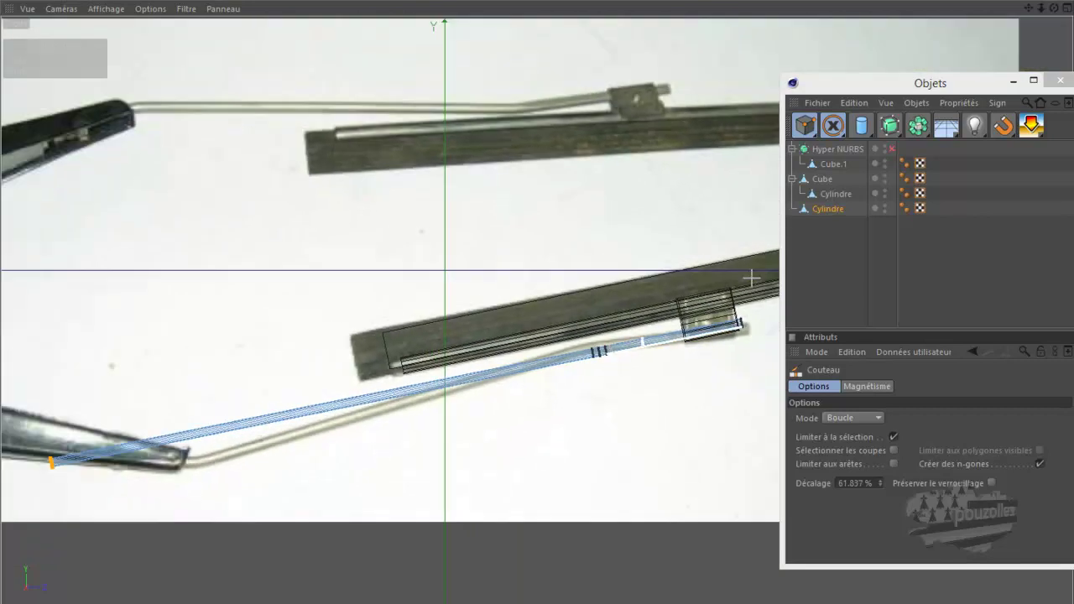
{"action": "left_click", "coordinate": [810, 126]}
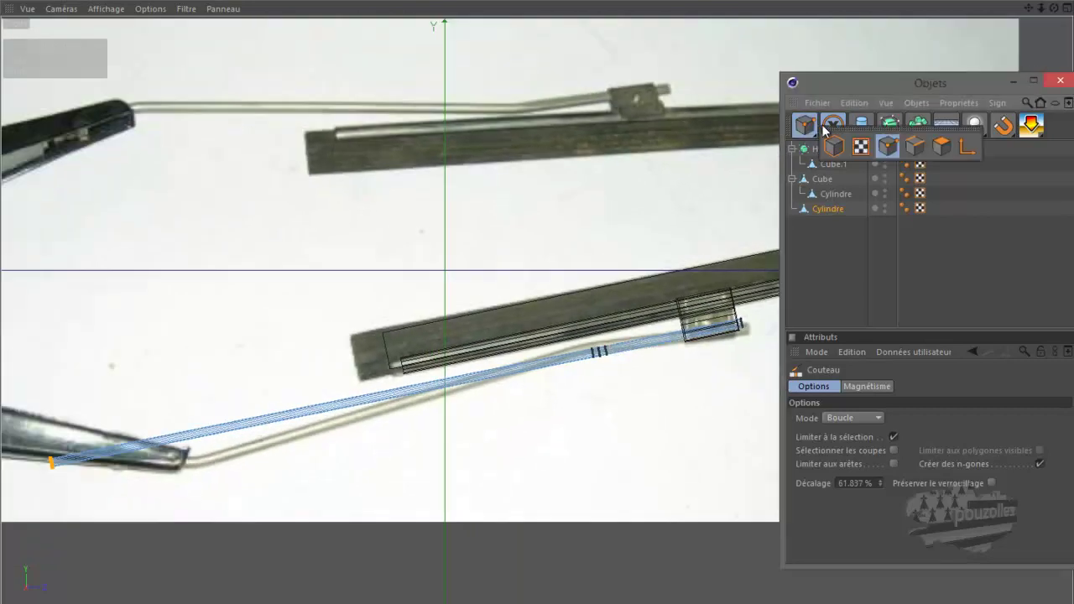
Step: Select the ring of points at the loop cut and rotate so the wire's left section tilts down
{"action": "left_click_drag", "start_coordinate": [833, 126], "coordinate": [623, 155]}
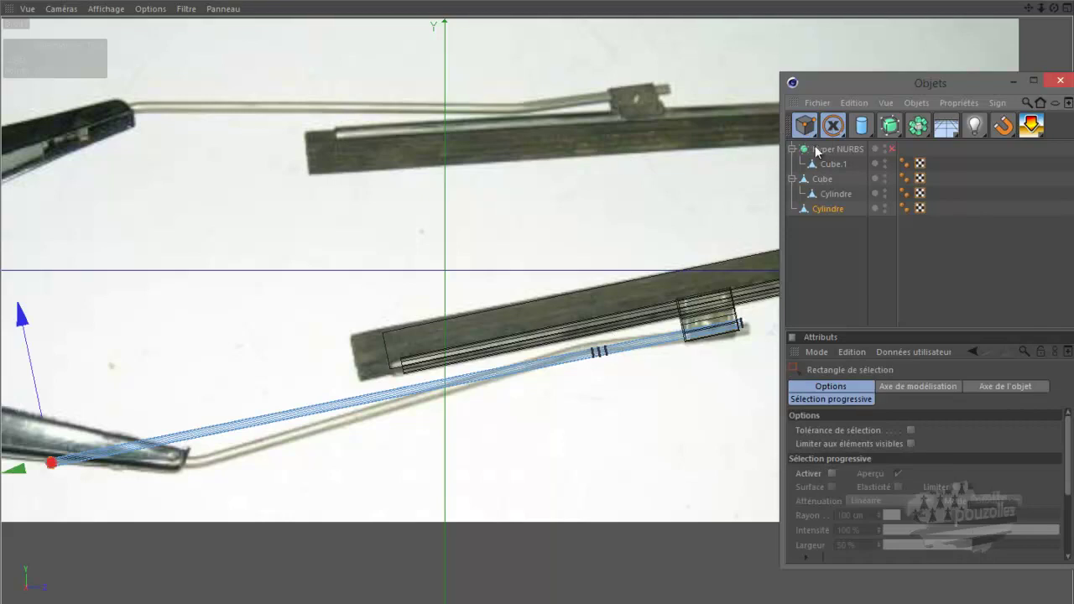
{"action": "left_click_drag", "start_coordinate": [832, 126], "coordinate": [598, 151]}
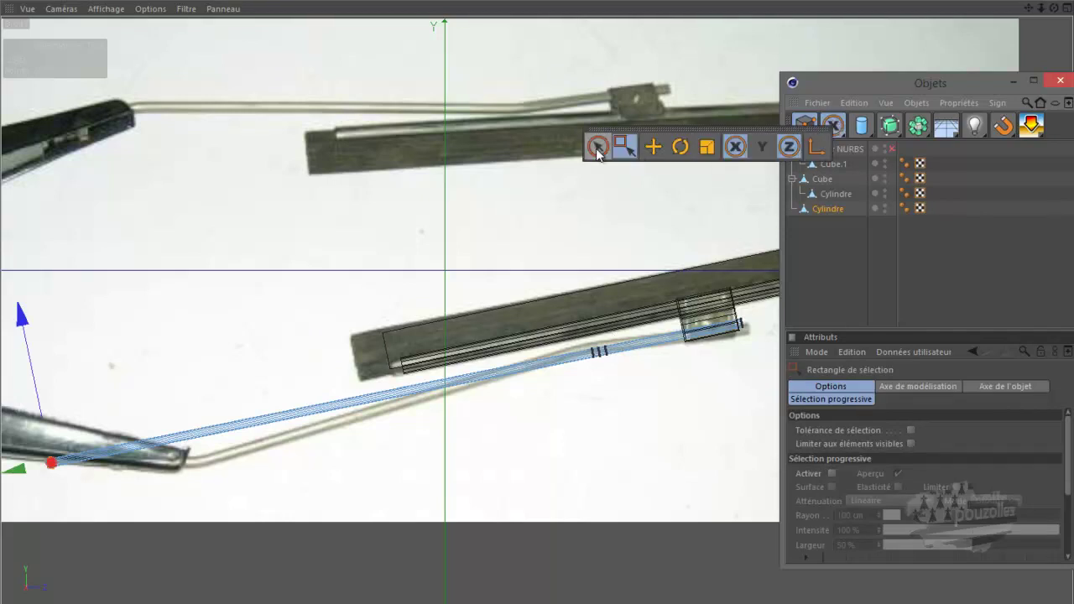
{"action": "left_click", "coordinate": [596, 357]}
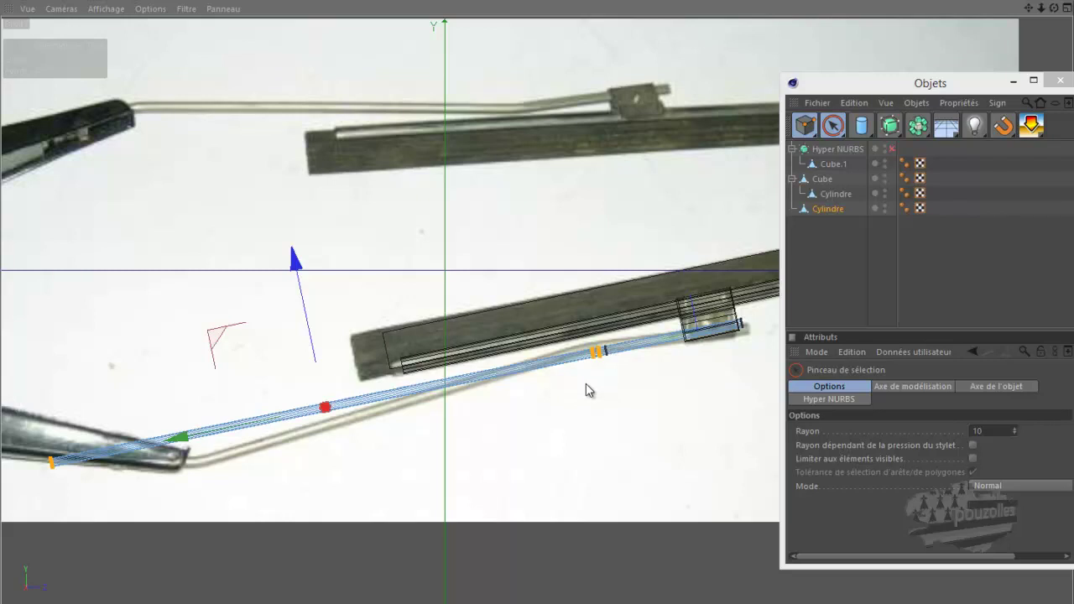
{"action": "left_click_drag", "start_coordinate": [838, 129], "coordinate": [651, 147]}
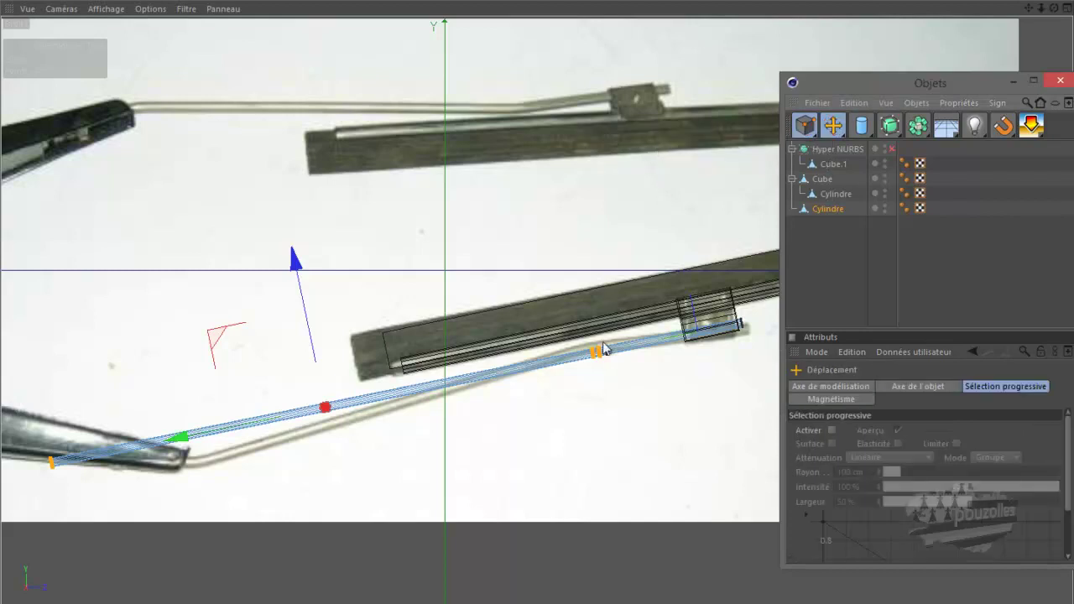
{"action": "scroll", "coordinate": [601, 356], "scroll_direction": "up", "scroll_amount": 3}
{"action": "scroll", "coordinate": [601, 356], "scroll_direction": "up", "scroll_amount": 2}
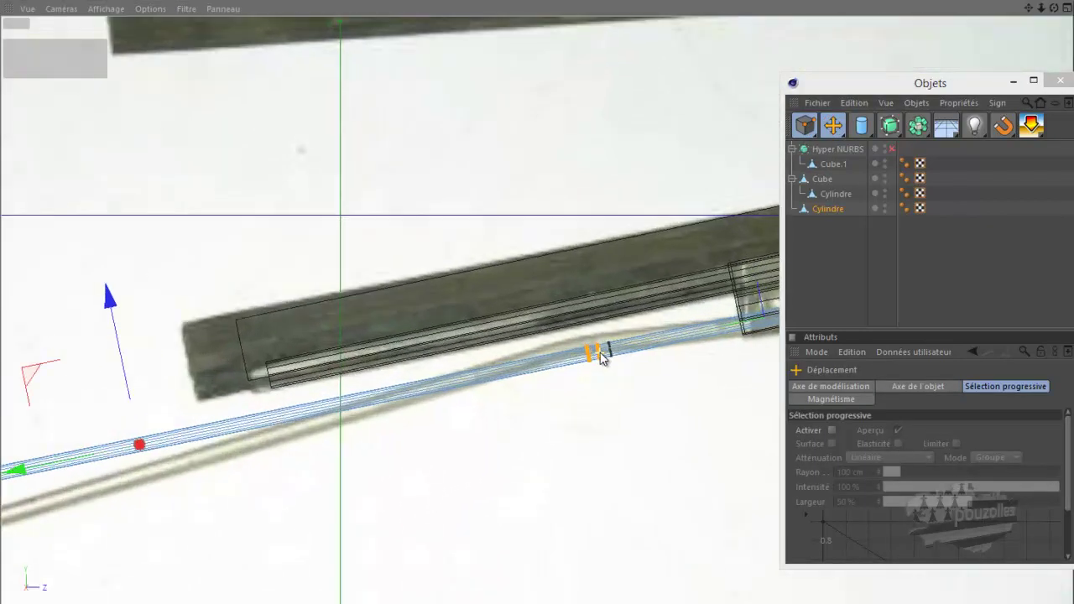
{"action": "left_click", "coordinate": [599, 355]}
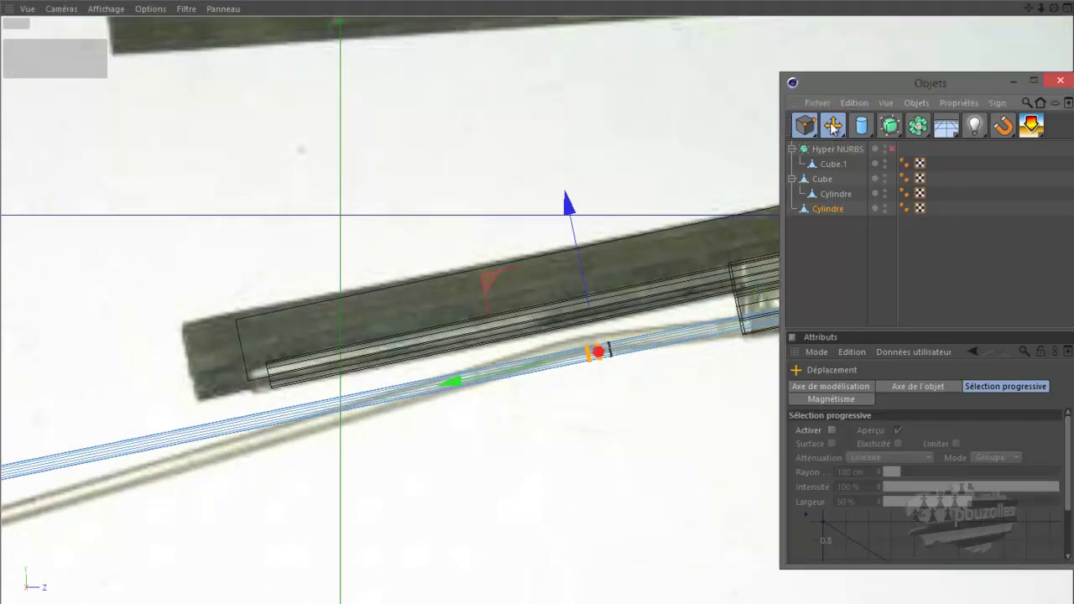
{"action": "left_click_drag", "start_coordinate": [834, 125], "coordinate": [682, 149]}
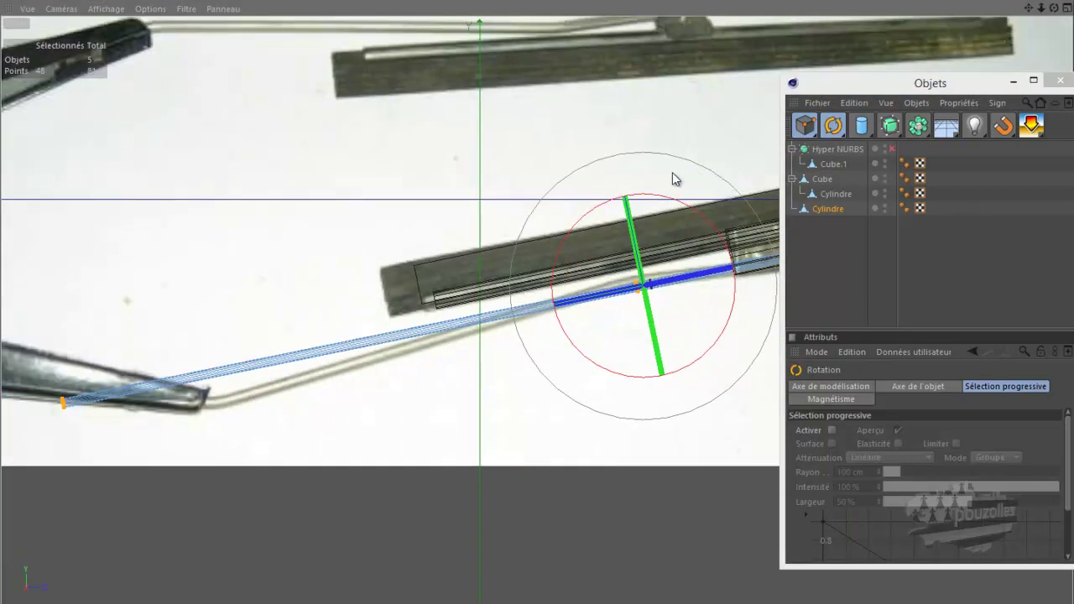
{"action": "left_click_drag", "start_coordinate": [602, 210], "coordinate": [603, 211]}
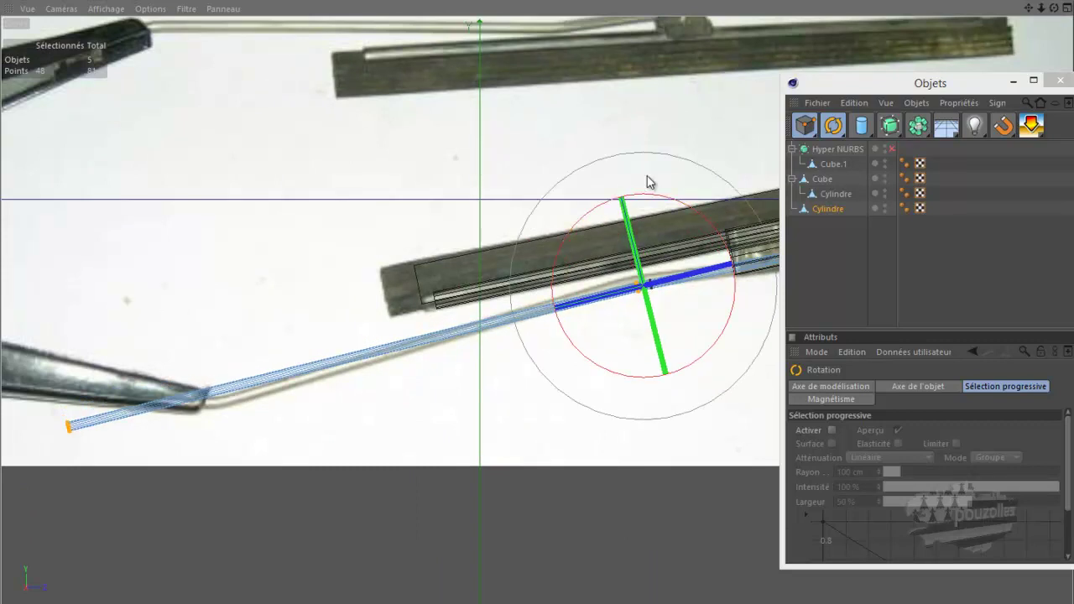
{"action": "left_click", "coordinate": [822, 128]}
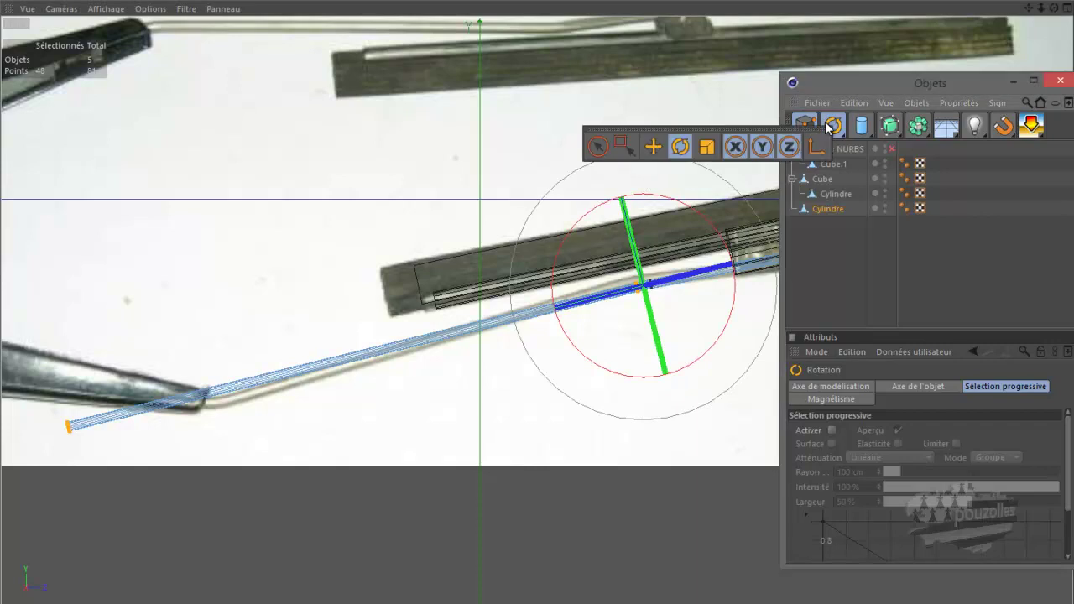
{"action": "left_click", "coordinate": [597, 146]}
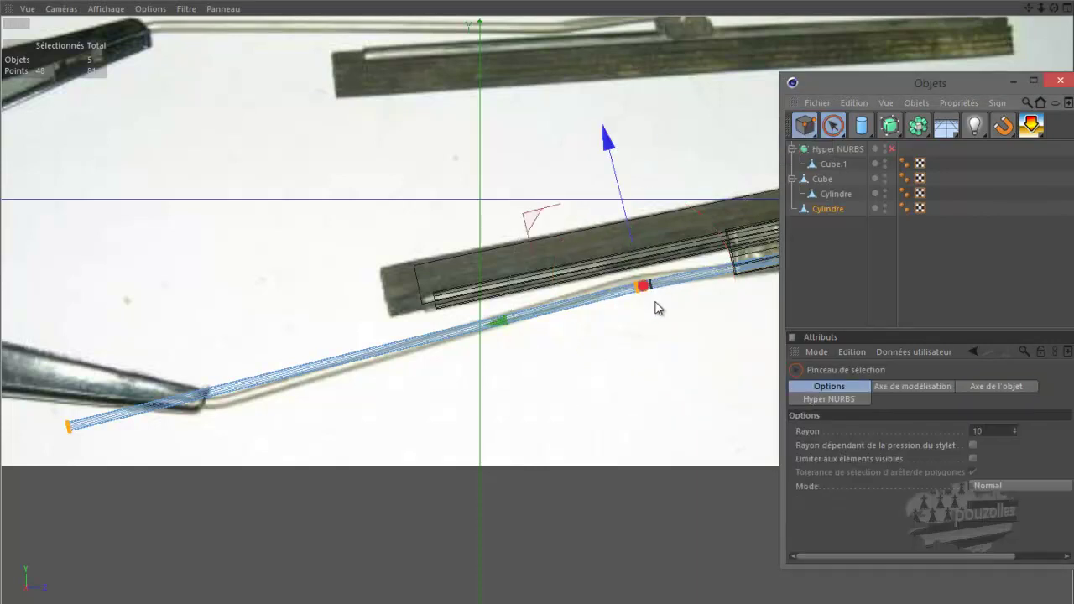
Step: Zoom in and select the wire's points at the neighbouring loop cut
{"action": "scroll", "coordinate": [661, 298], "scroll_direction": "up", "scroll_amount": 2}
{"action": "scroll", "coordinate": [661, 297], "scroll_direction": "up", "scroll_amount": 1}
{"action": "scroll", "coordinate": [661, 295], "scroll_direction": "up", "scroll_amount": 1}
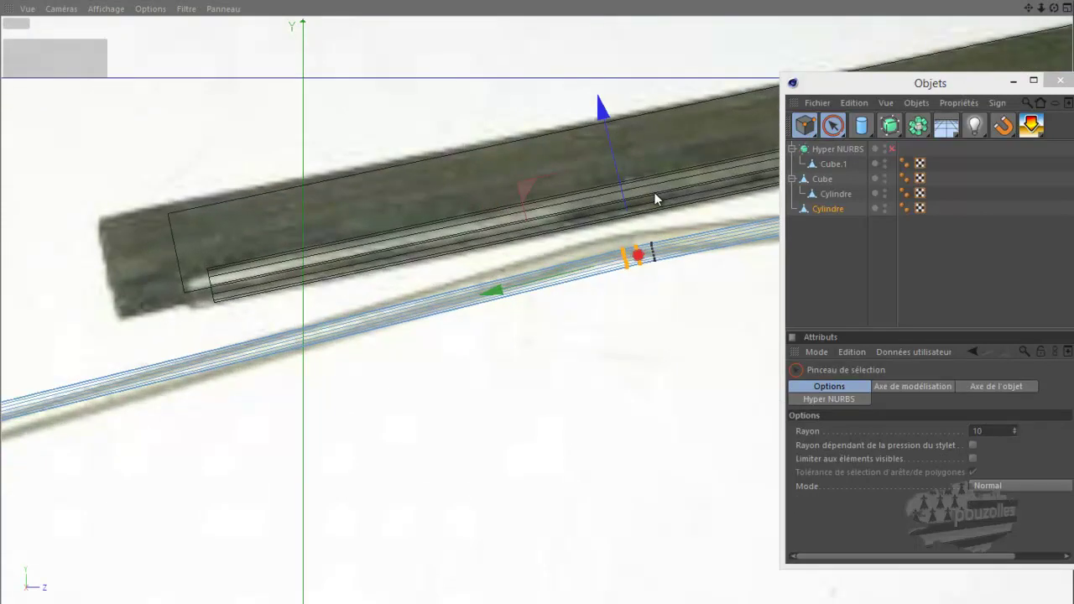
{"action": "left_click", "coordinate": [645, 285]}
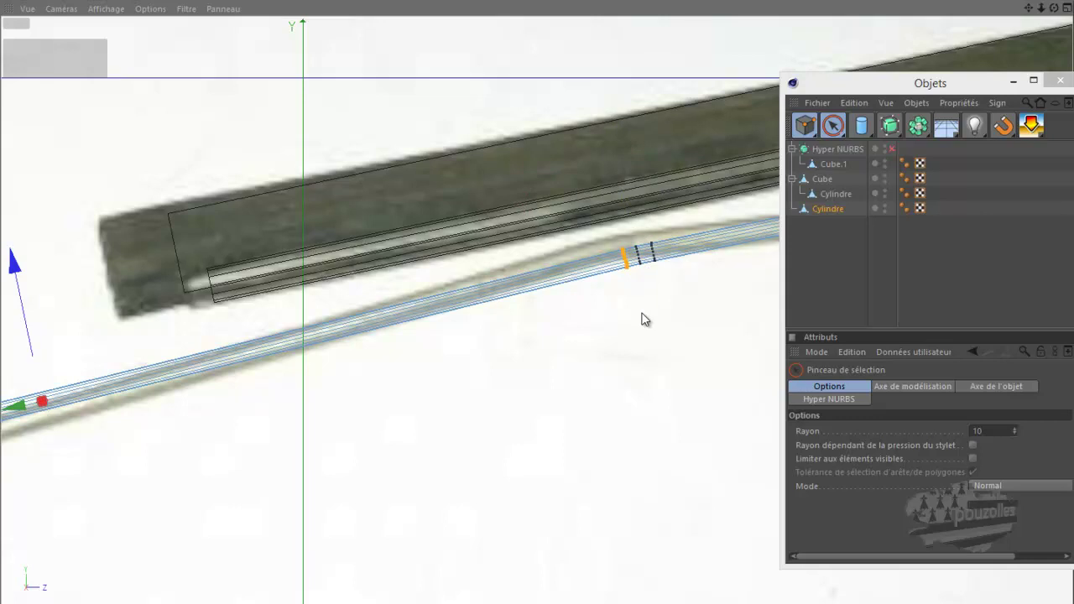
{"action": "key", "text": "v"}
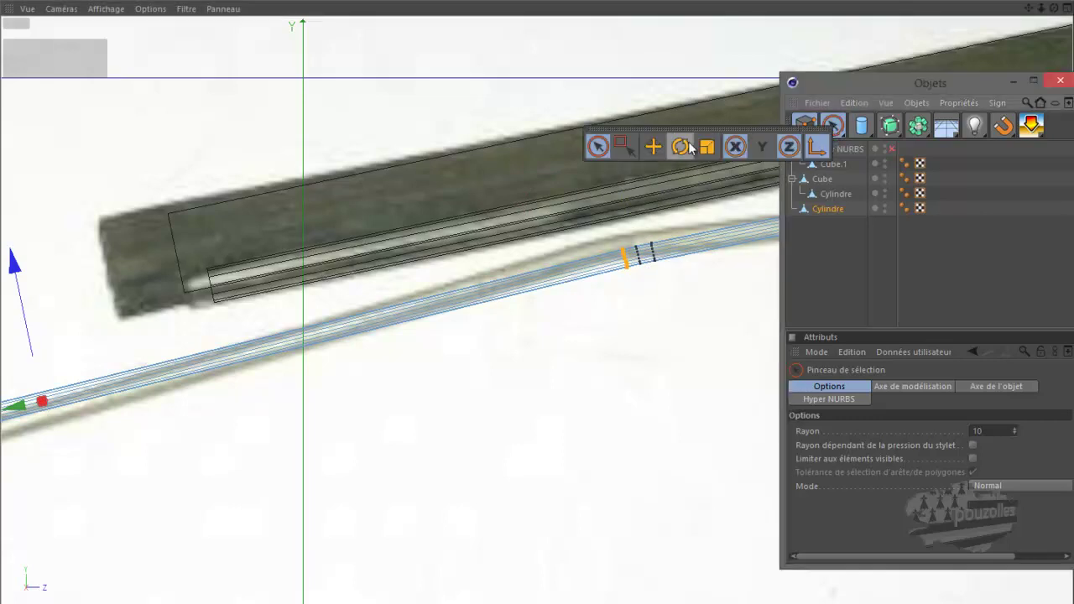
{"action": "left_click", "coordinate": [654, 148]}
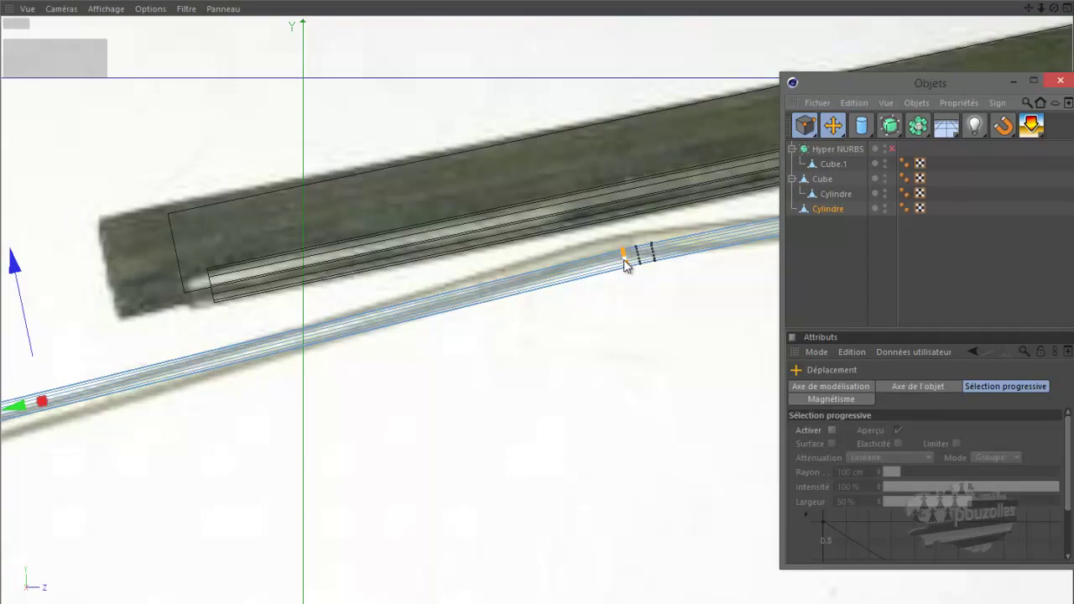
{"action": "left_click", "coordinate": [624, 259]}
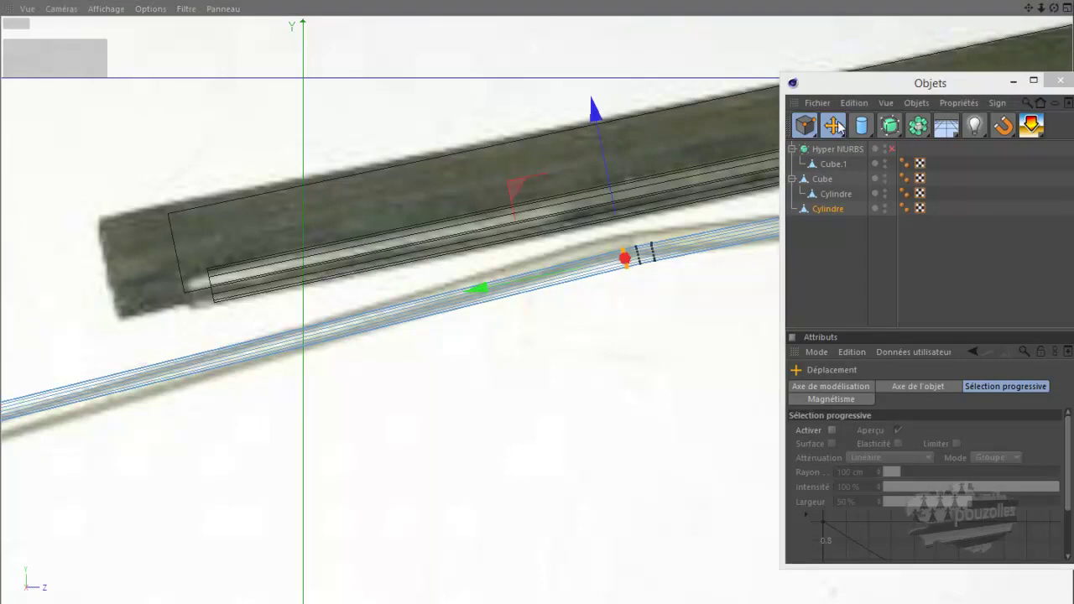
Step: Rotate the selection to bend the wire's long section onto the photographed wire at the pliers
{"action": "left_click_drag", "start_coordinate": [838, 126], "coordinate": [684, 157]}
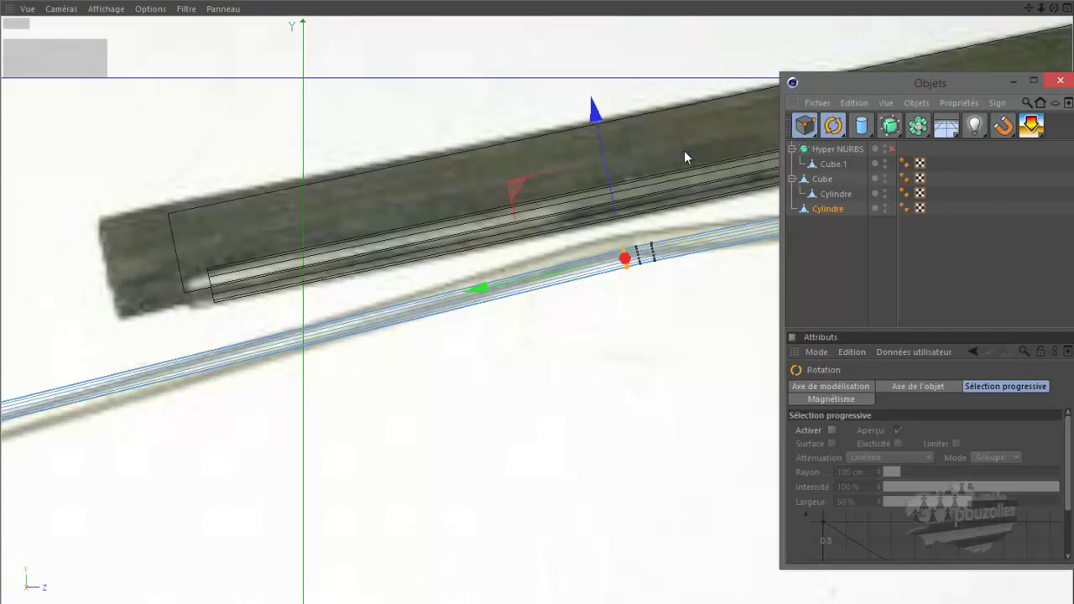
{"action": "scroll", "coordinate": [709, 186], "scroll_direction": "down", "scroll_amount": 2}
{"action": "scroll", "coordinate": [709, 187], "scroll_direction": "down", "scroll_amount": 1}
{"action": "scroll", "coordinate": [703, 201], "scroll_direction": "down", "scroll_amount": 1}
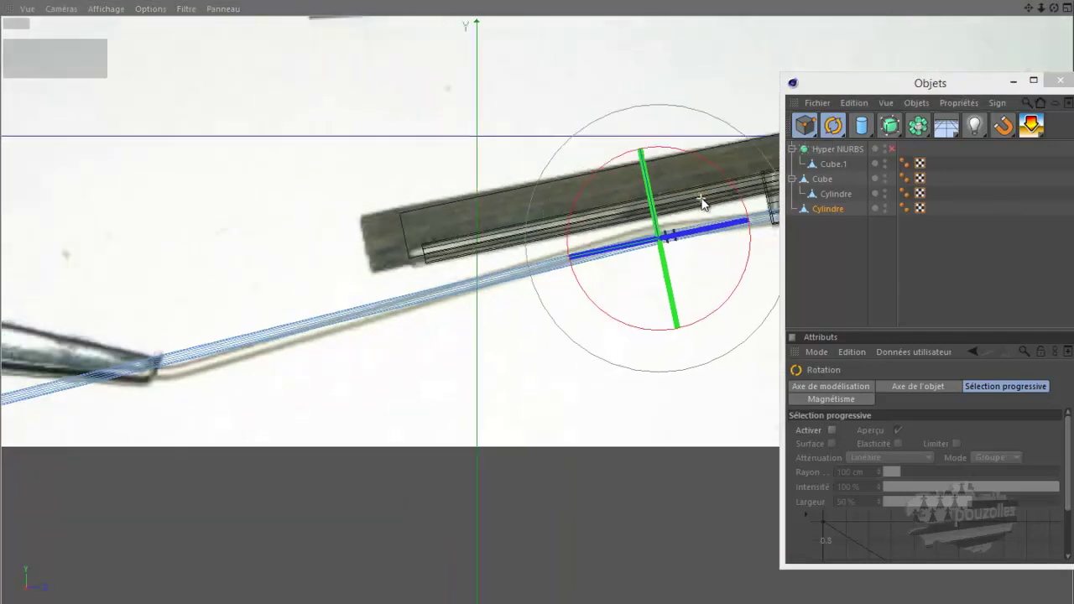
{"action": "scroll", "coordinate": [702, 201], "scroll_direction": "down", "scroll_amount": 1}
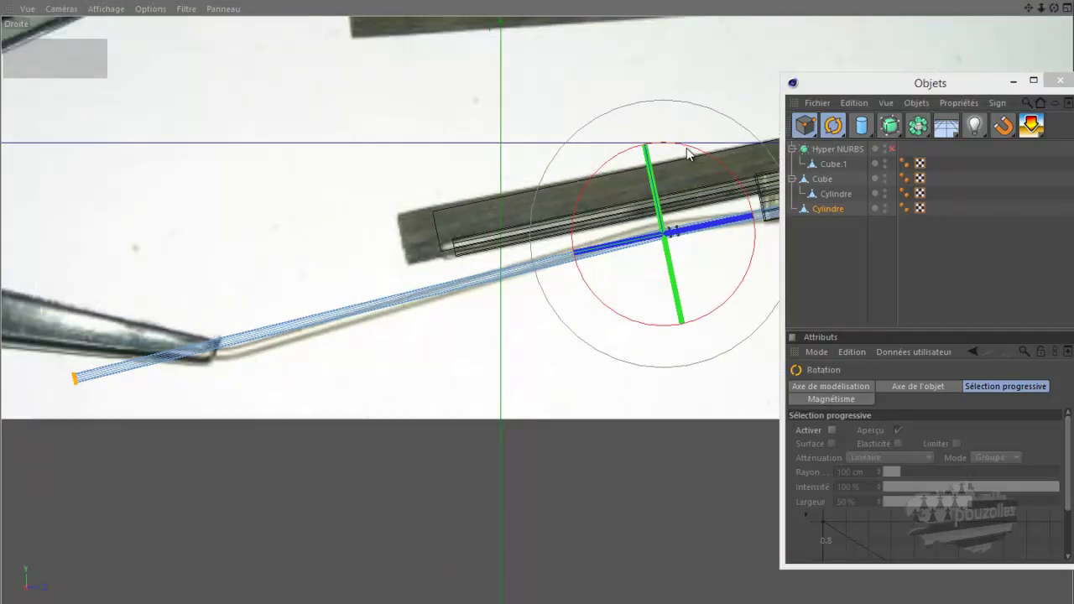
{"action": "left_click_drag", "start_coordinate": [621, 163], "coordinate": [629, 160]}
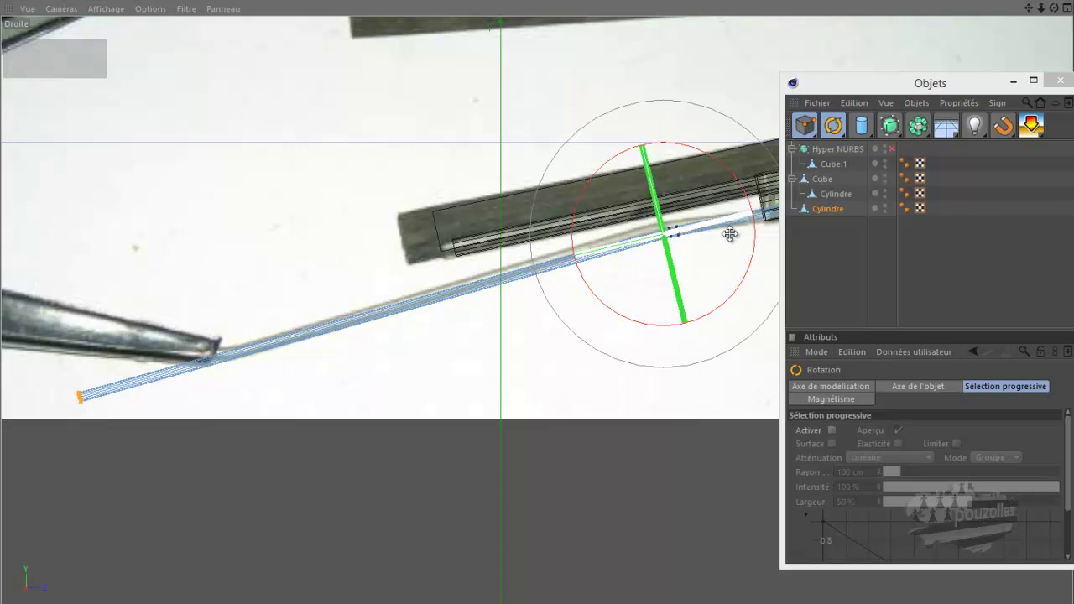
{"action": "scroll", "coordinate": [734, 235], "scroll_direction": "up", "scroll_amount": 2}
{"action": "scroll", "coordinate": [735, 240], "scroll_direction": "up", "scroll_amount": 3}
{"action": "scroll", "coordinate": [733, 241], "scroll_direction": "up", "scroll_amount": 1}
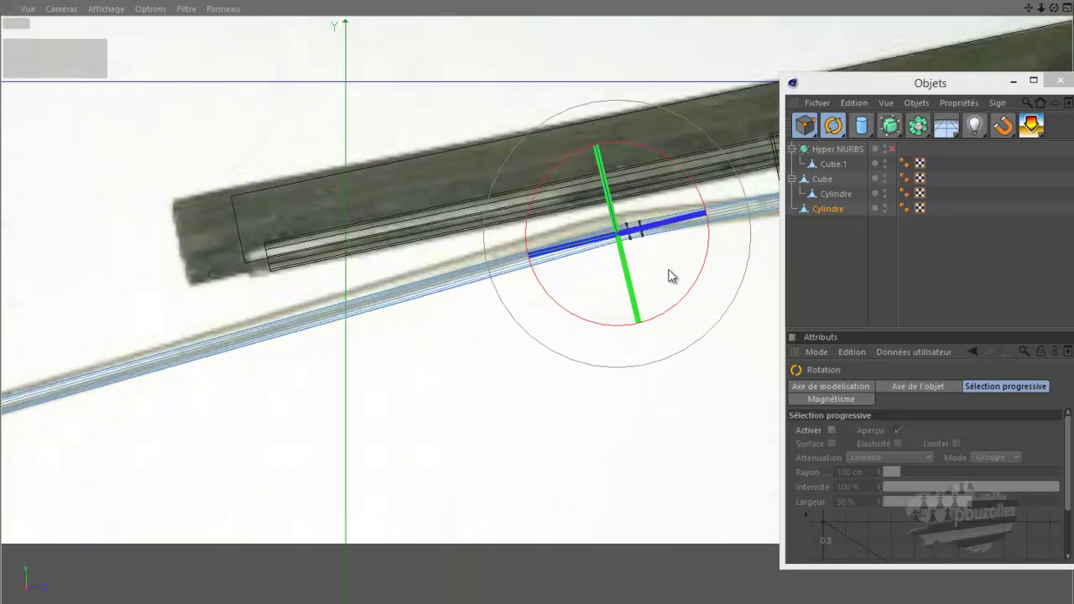
{"action": "scroll", "coordinate": [445, 340], "scroll_direction": "down", "scroll_amount": 2}
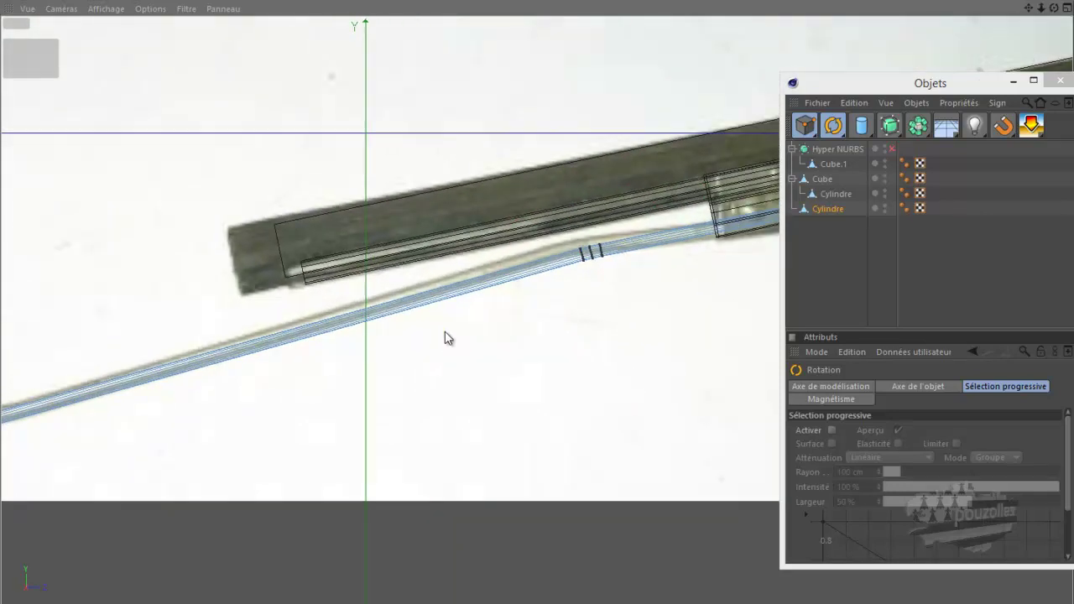
{"action": "scroll", "coordinate": [446, 339], "scroll_direction": "down", "scroll_amount": 2}
{"action": "scroll", "coordinate": [446, 335], "scroll_direction": "down", "scroll_amount": 2}
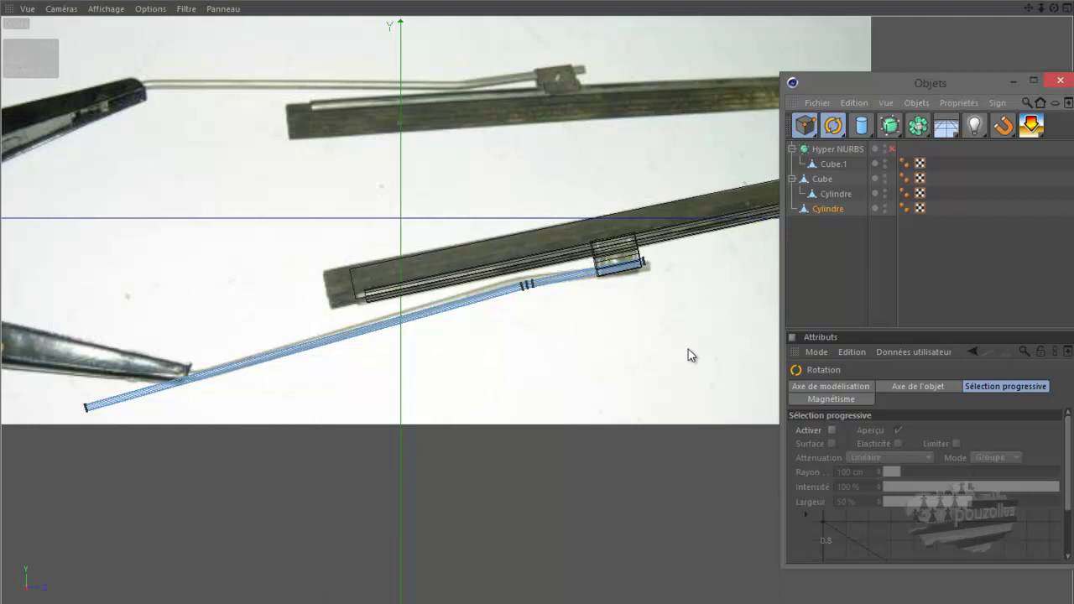
{"action": "scroll", "coordinate": [727, 349], "scroll_direction": "down", "scroll_amount": 2}
{"action": "scroll", "coordinate": [726, 349], "scroll_direction": "down", "scroll_amount": 2}
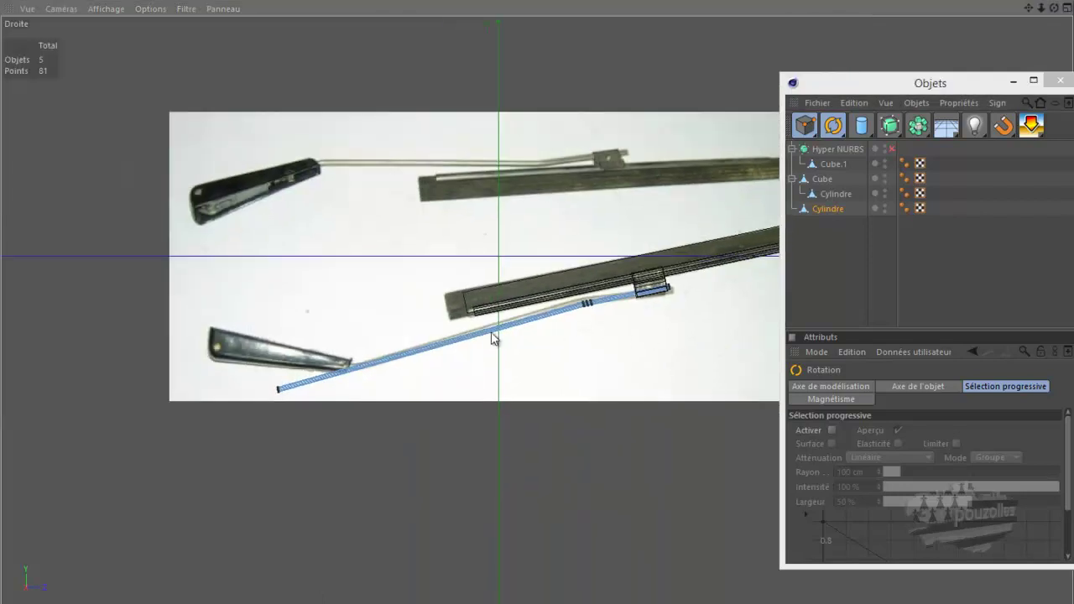